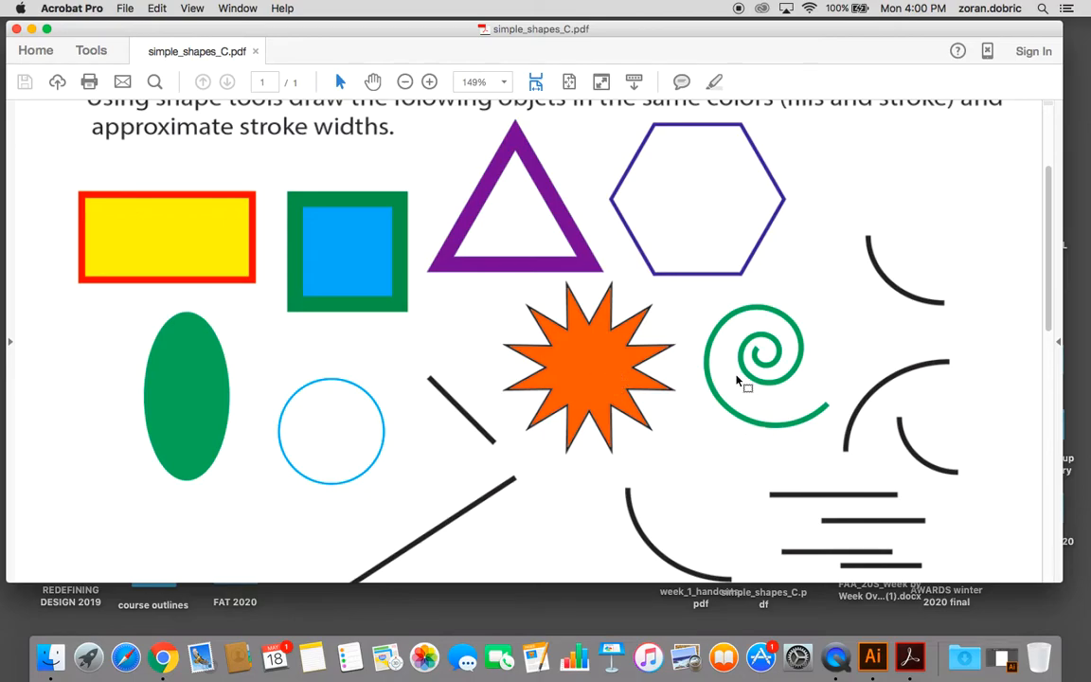
- Review the shapes, colors and strokes to reproduce in the simple_shapes_C.pdf exercise sheet
{"action": "scroll", "coordinate": [720, 366], "scroll_direction": "up", "scroll_amount": 1}
{"action": "scroll", "coordinate": [716, 362], "scroll_direction": "down", "scroll_amount": 2}
{"action": "scroll", "coordinate": [716, 363], "scroll_direction": "down", "scroll_amount": 1}
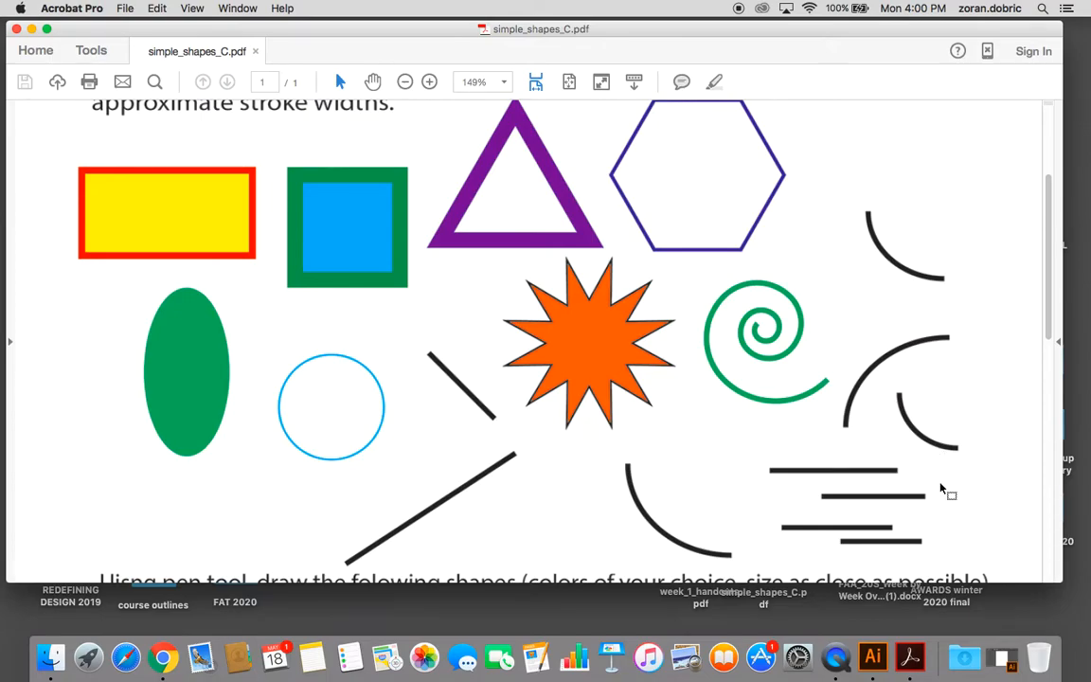
{"action": "scroll", "coordinate": [864, 372], "scroll_direction": "down", "scroll_amount": 1}
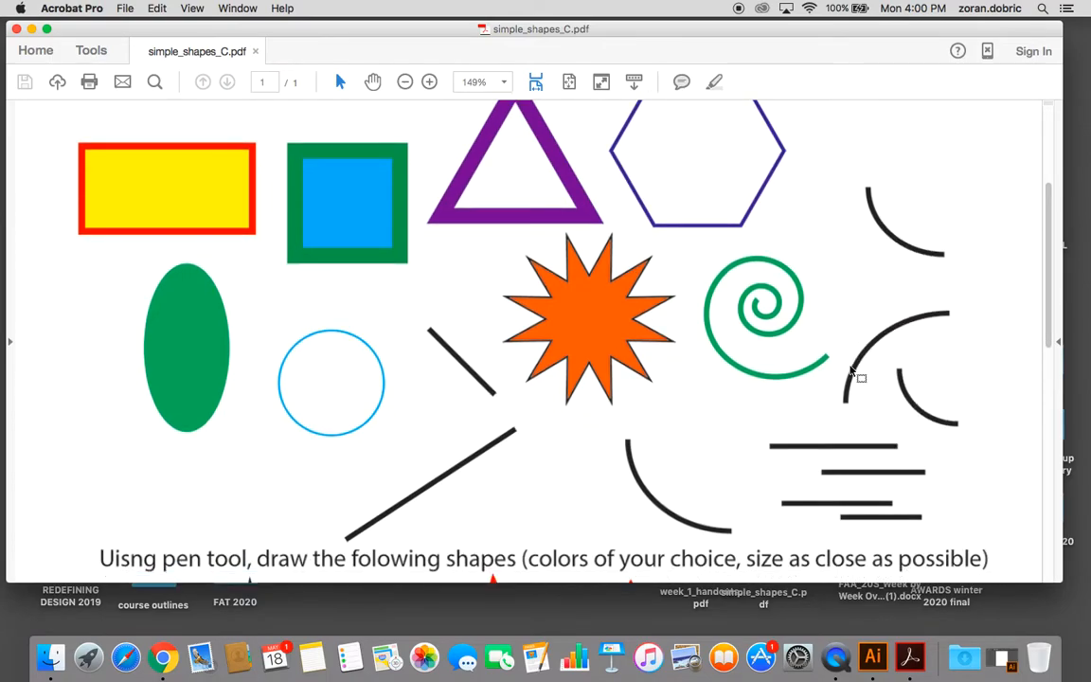
{"action": "scroll", "coordinate": [851, 372], "scroll_direction": "up", "scroll_amount": 3}
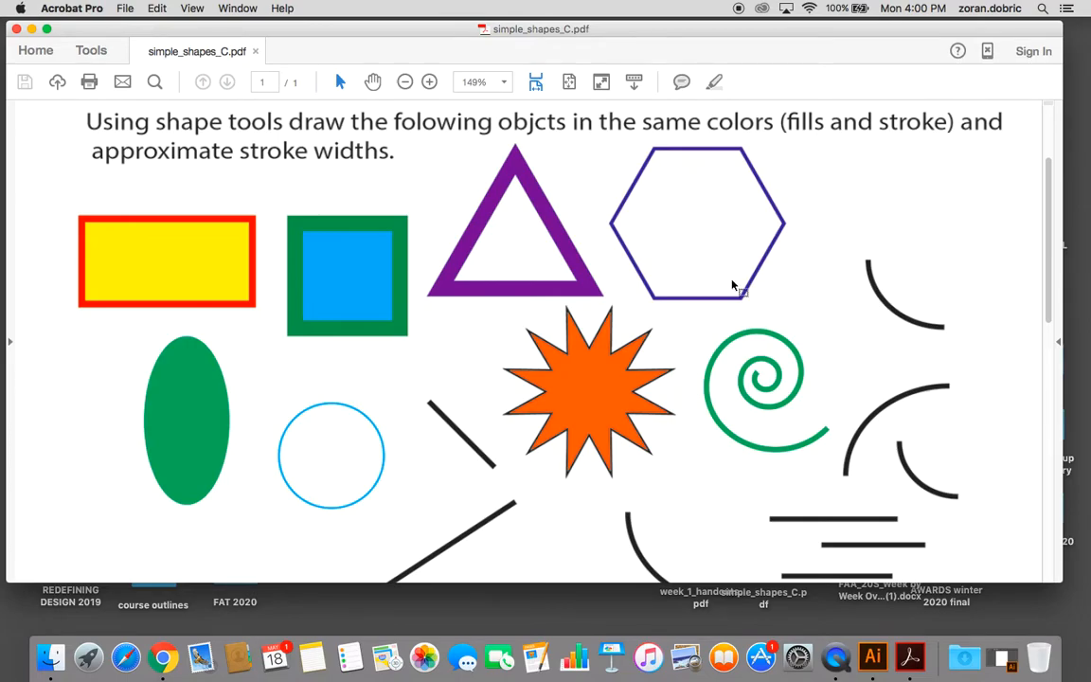
- Minimize the PDF, switch to Illustrator and close the blank Untitled-1 document
{"action": "left_click", "coordinate": [32, 31]}
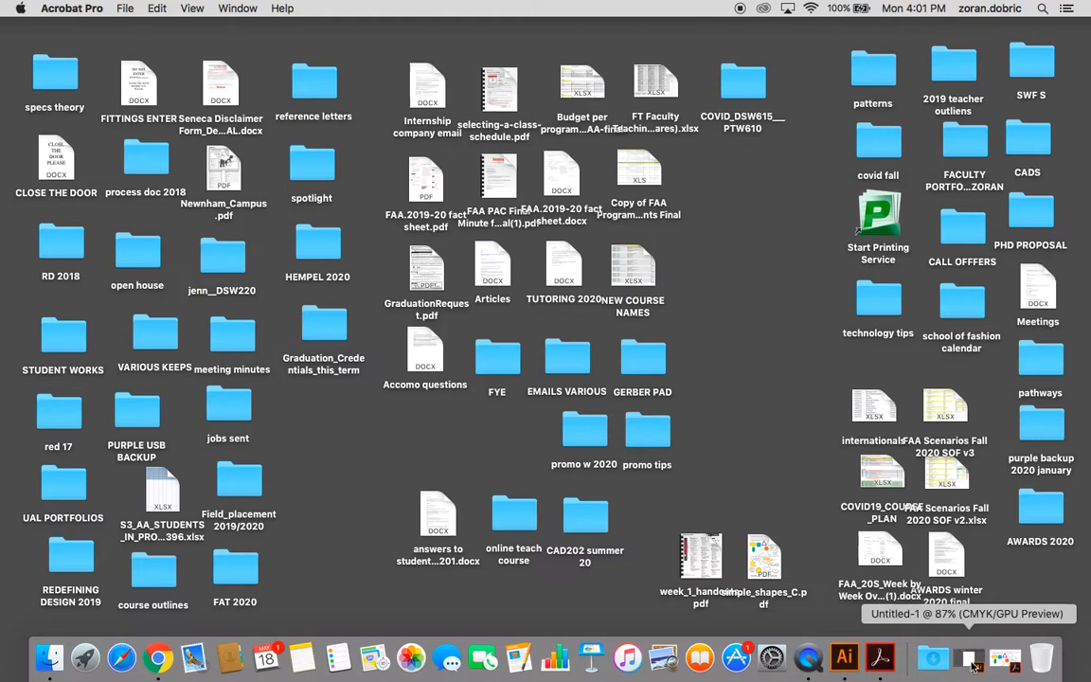
{"action": "left_click", "coordinate": [975, 666]}
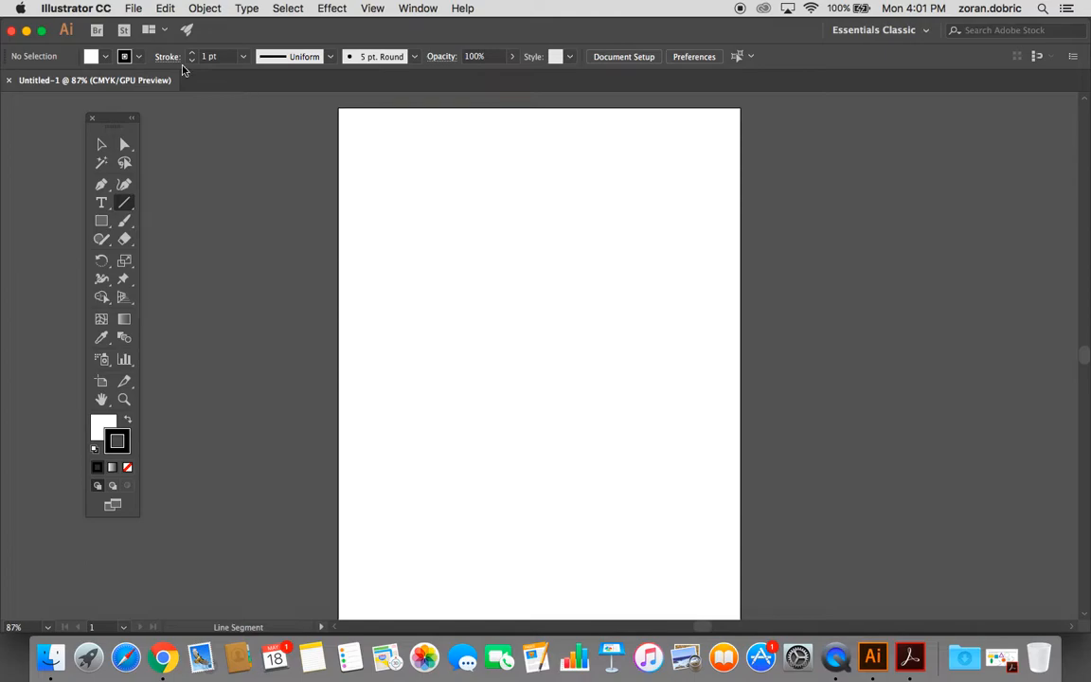
{"action": "left_click", "coordinate": [8, 80]}
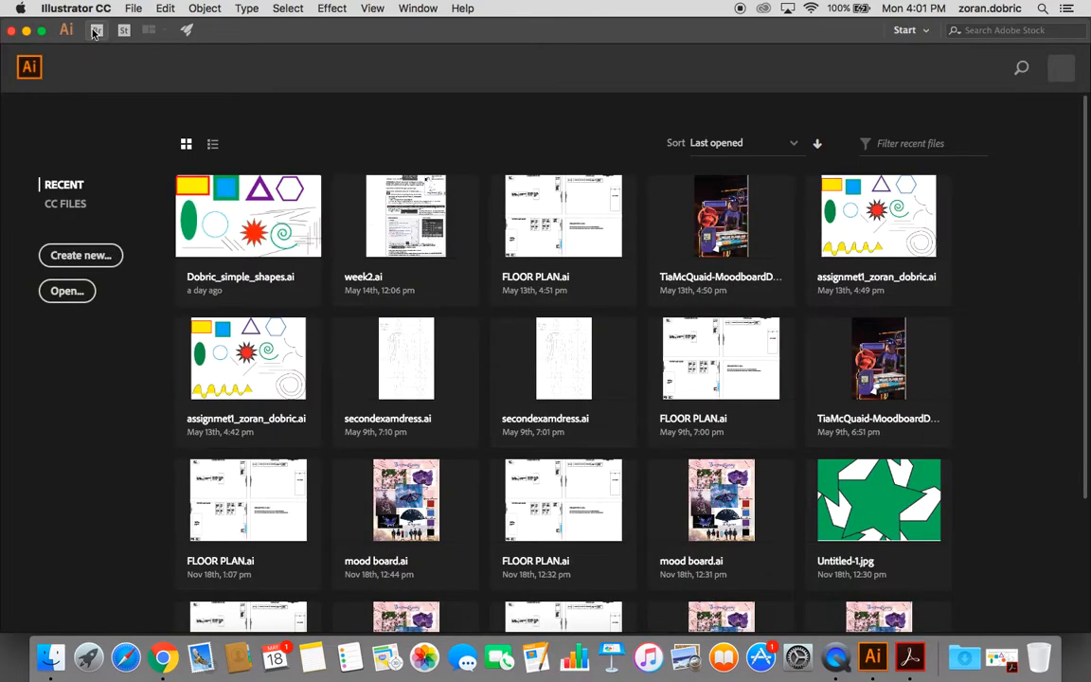
- Create a portrait Letter print document in inches, 8.5 x 11 in, with one artboard, CMYK color and 300 ppi raster effects
{"action": "left_click", "coordinate": [139, 9]}
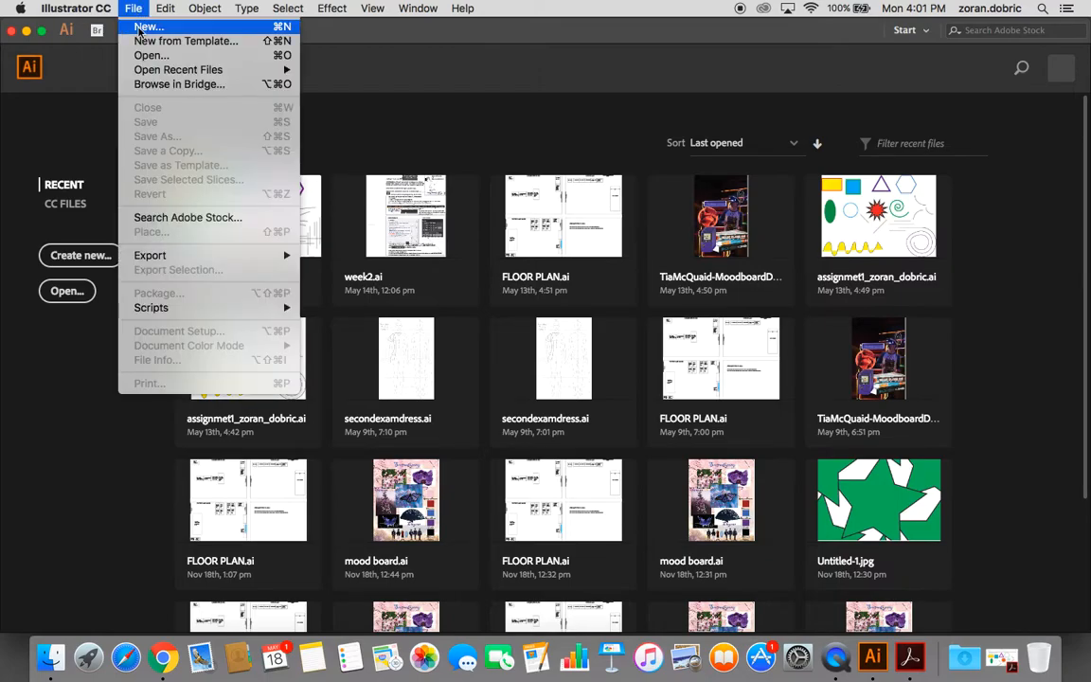
{"action": "left_click", "coordinate": [138, 27]}
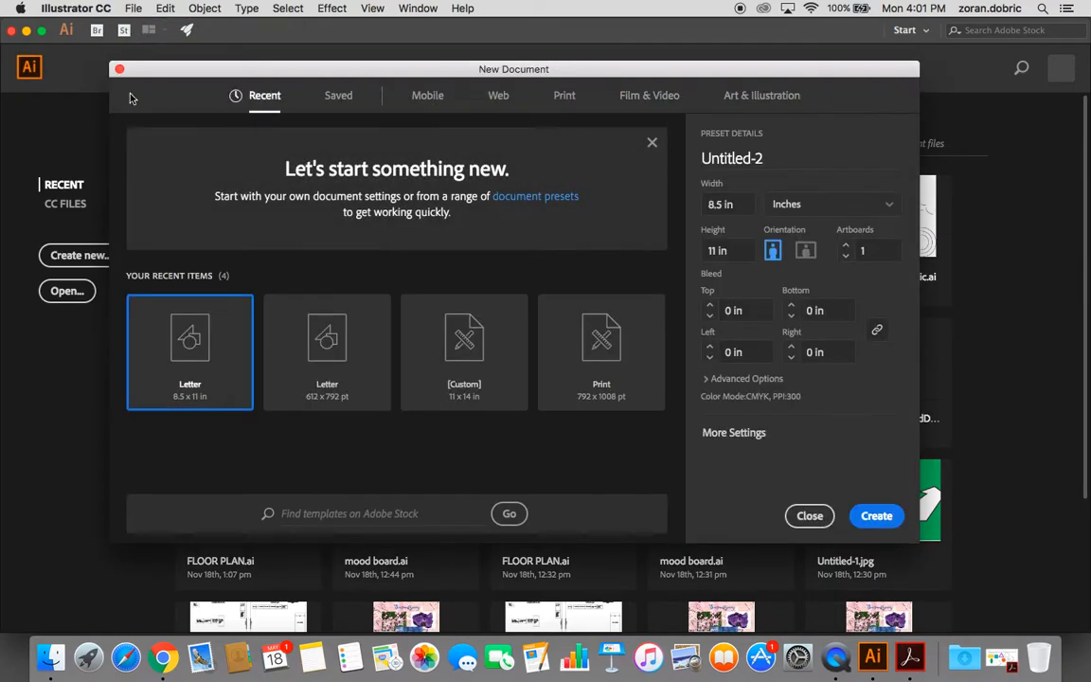
{"action": "left_click", "coordinate": [565, 96]}
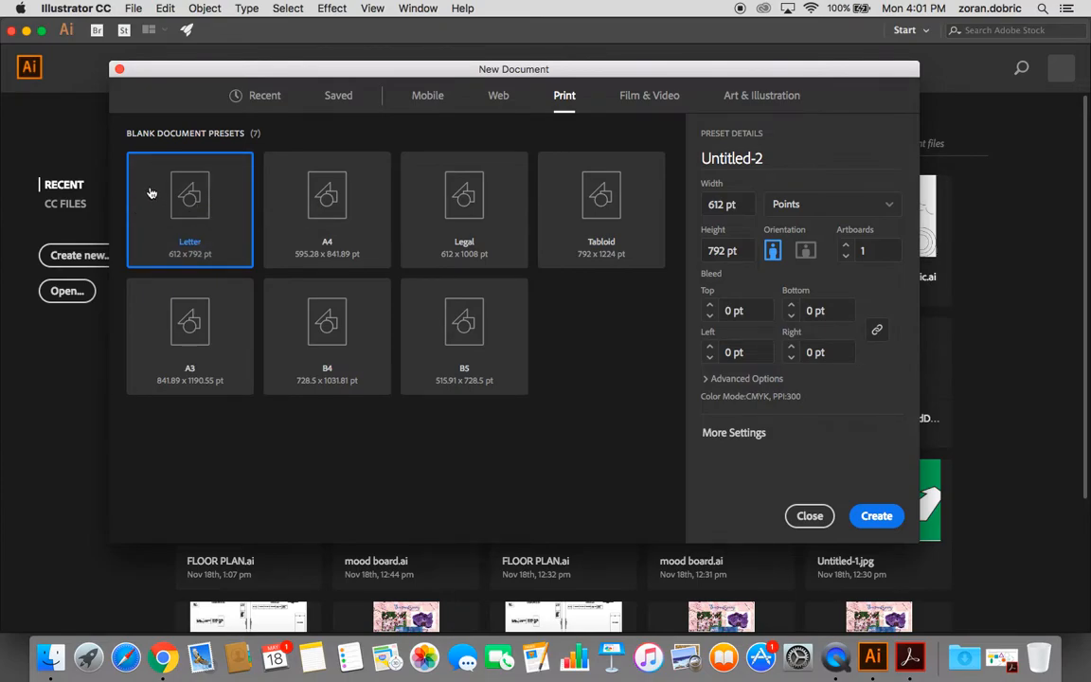
{"action": "left_click", "coordinate": [890, 211]}
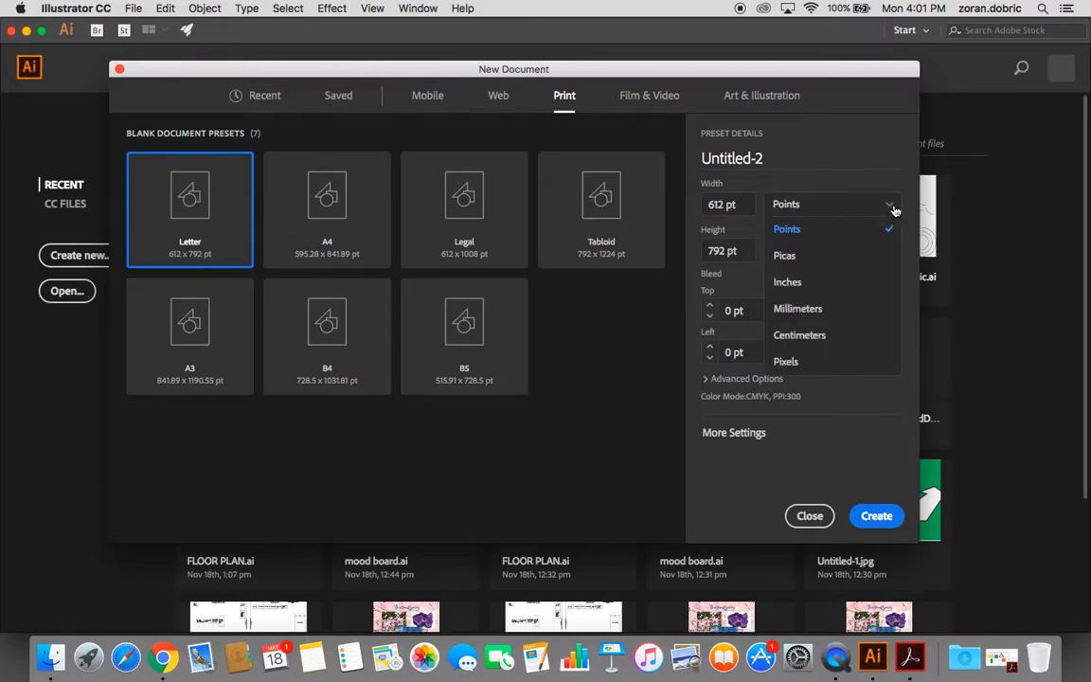
{"action": "left_click", "coordinate": [800, 282]}
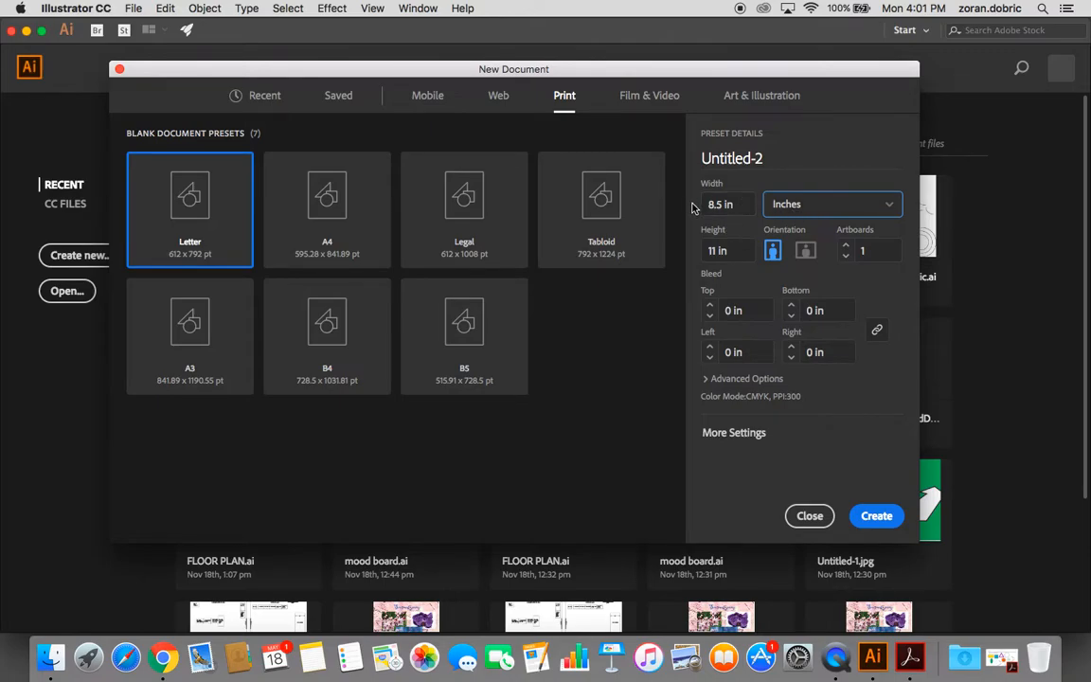
{"action": "left_click", "coordinate": [773, 256]}
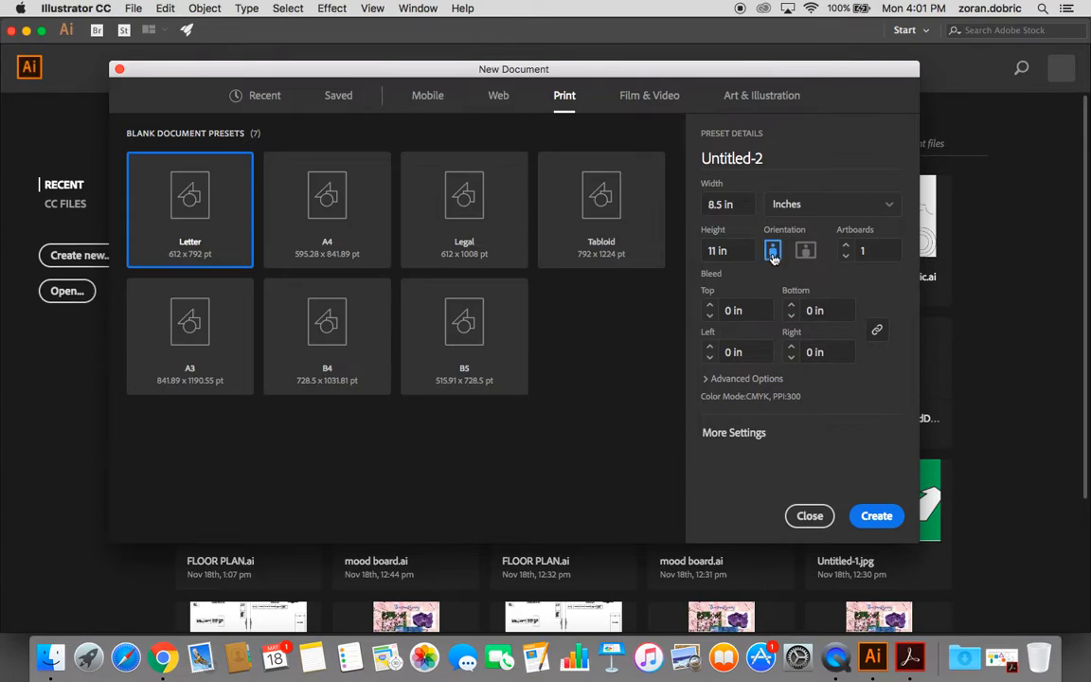
{"action": "left_click", "coordinate": [876, 250]}
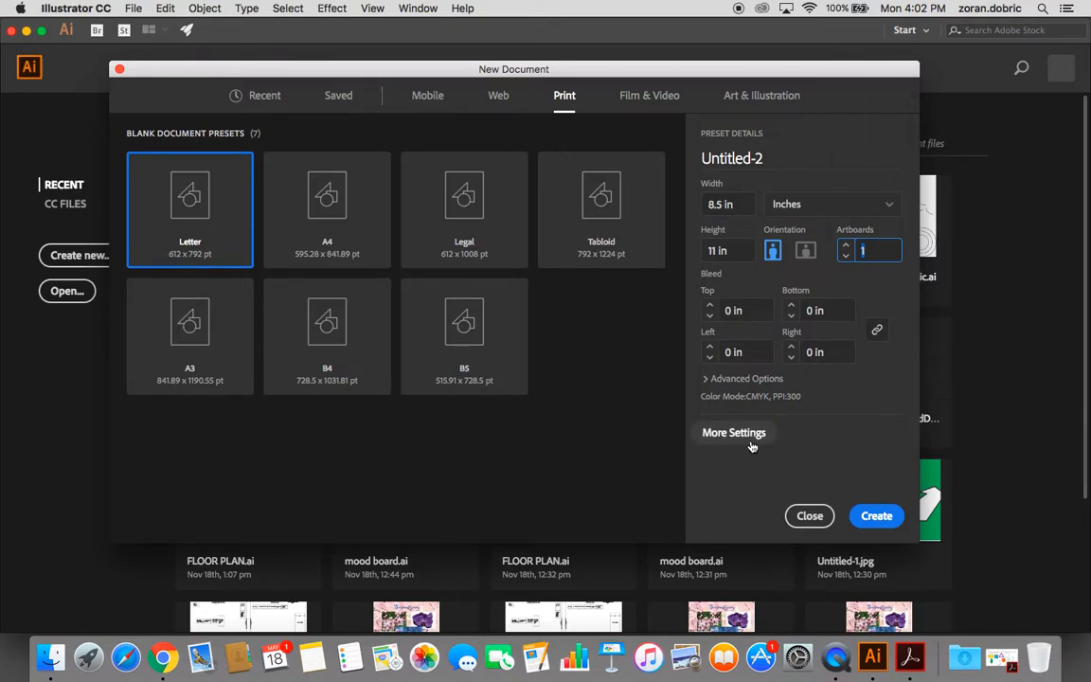
{"action": "left_click", "coordinate": [744, 379]}
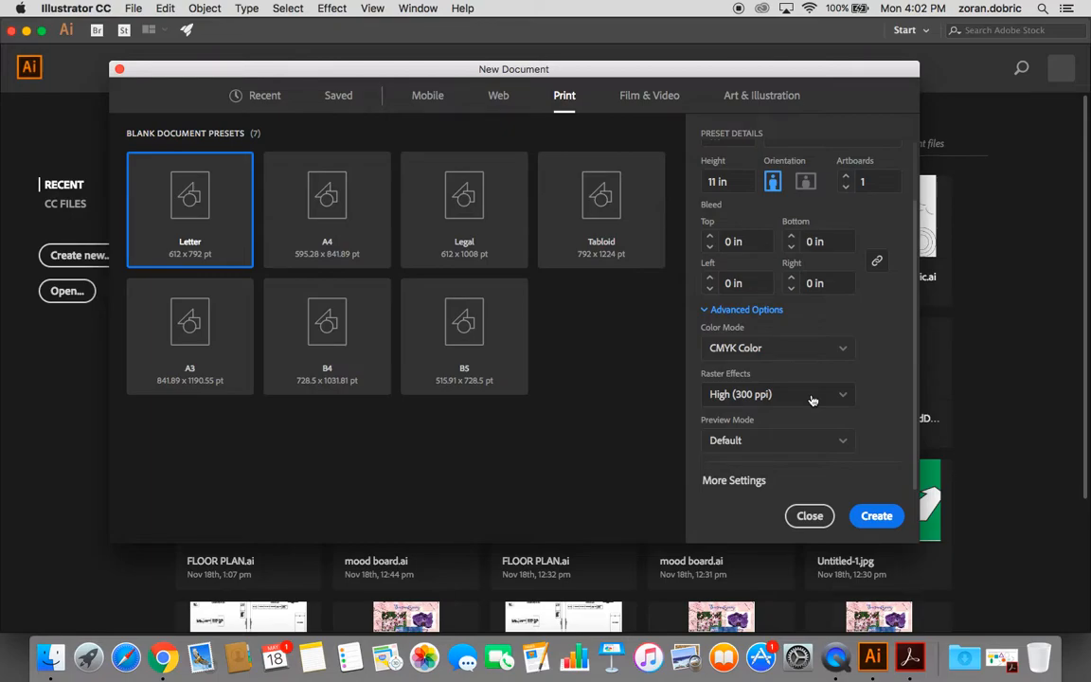
{"action": "left_click", "coordinate": [876, 517]}
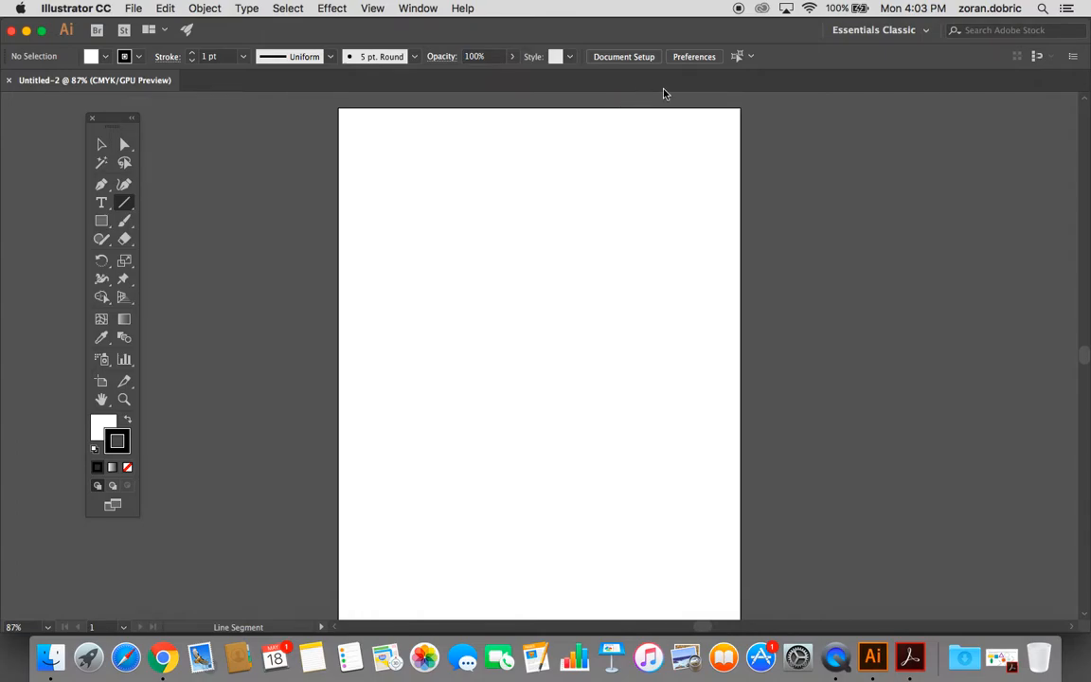
- Apply the Essentials Classic workspace and shift the floating toolbox slightly
{"action": "left_click", "coordinate": [927, 35]}
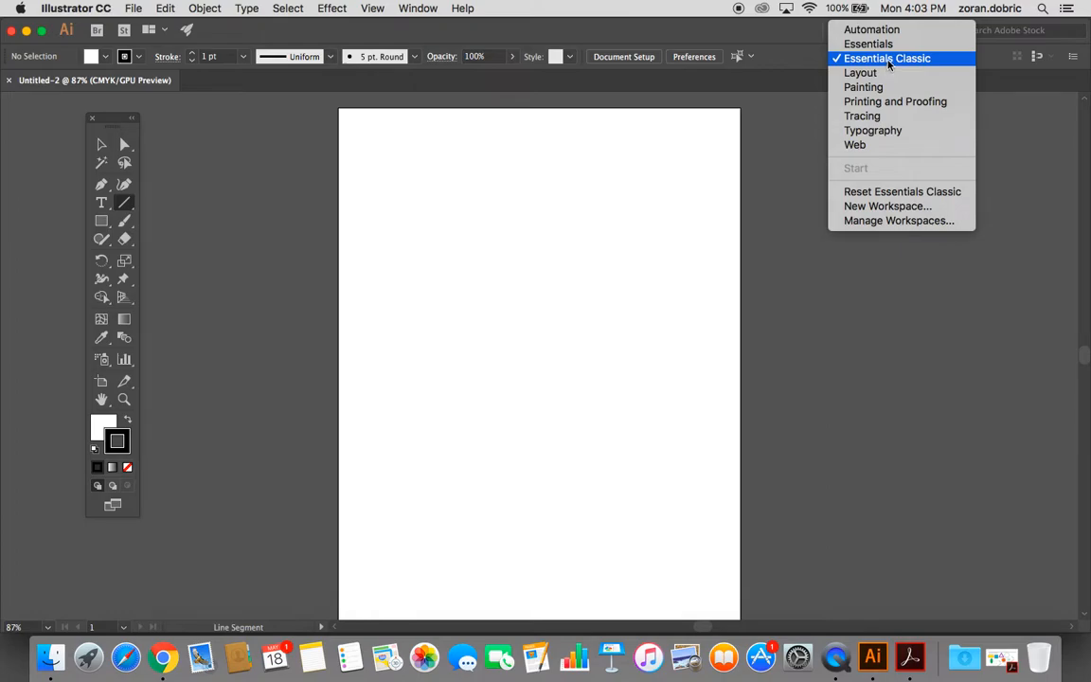
{"action": "left_click", "coordinate": [888, 60]}
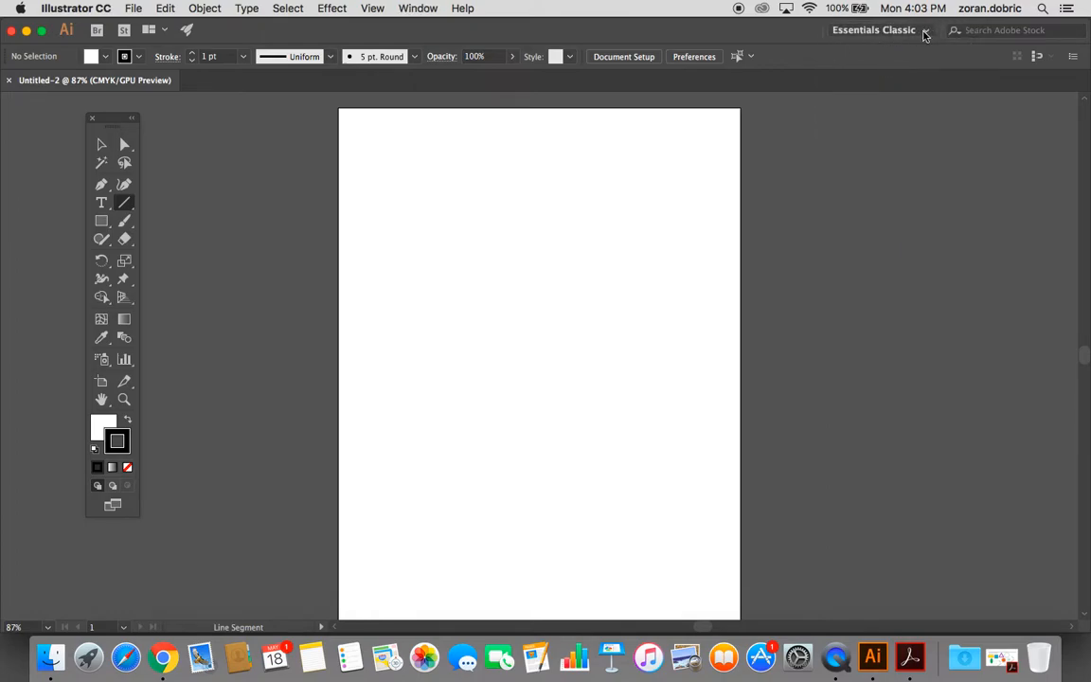
{"action": "left_click", "coordinate": [906, 32]}
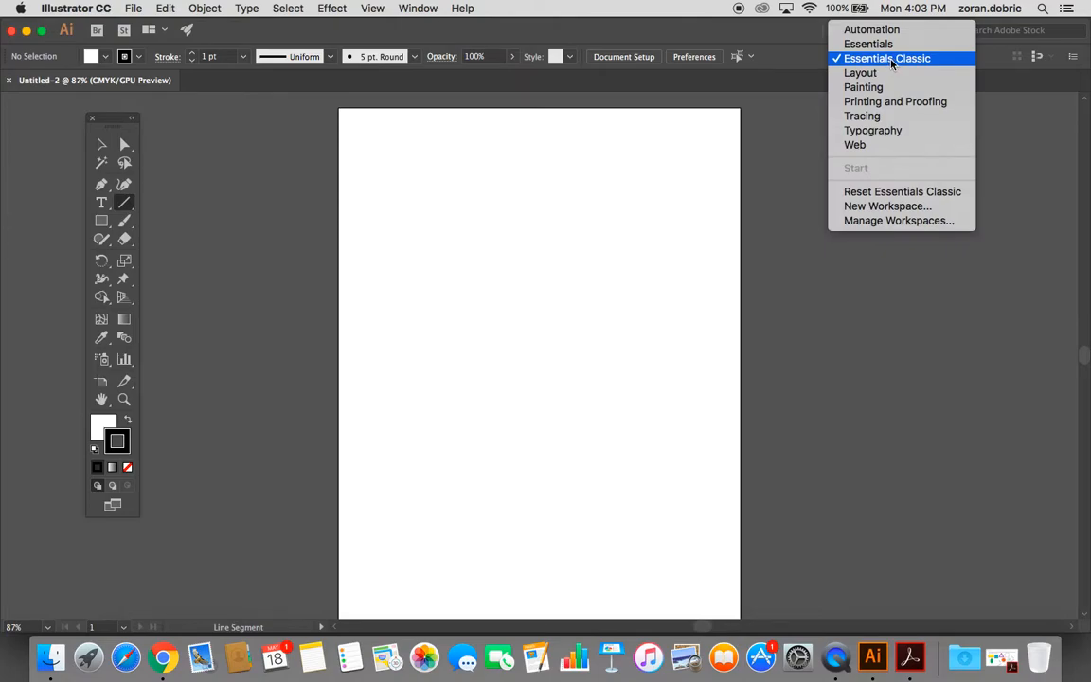
{"action": "left_click", "coordinate": [891, 62]}
{"action": "mouse_move", "coordinate": [108, 118]}
{"action": "left_mouse_down"}
{"action": "mouse_move", "coordinate": [135, 113]}
{"action": "mouse_move", "coordinate": [124, 112]}
{"action": "left_mouse_up"}
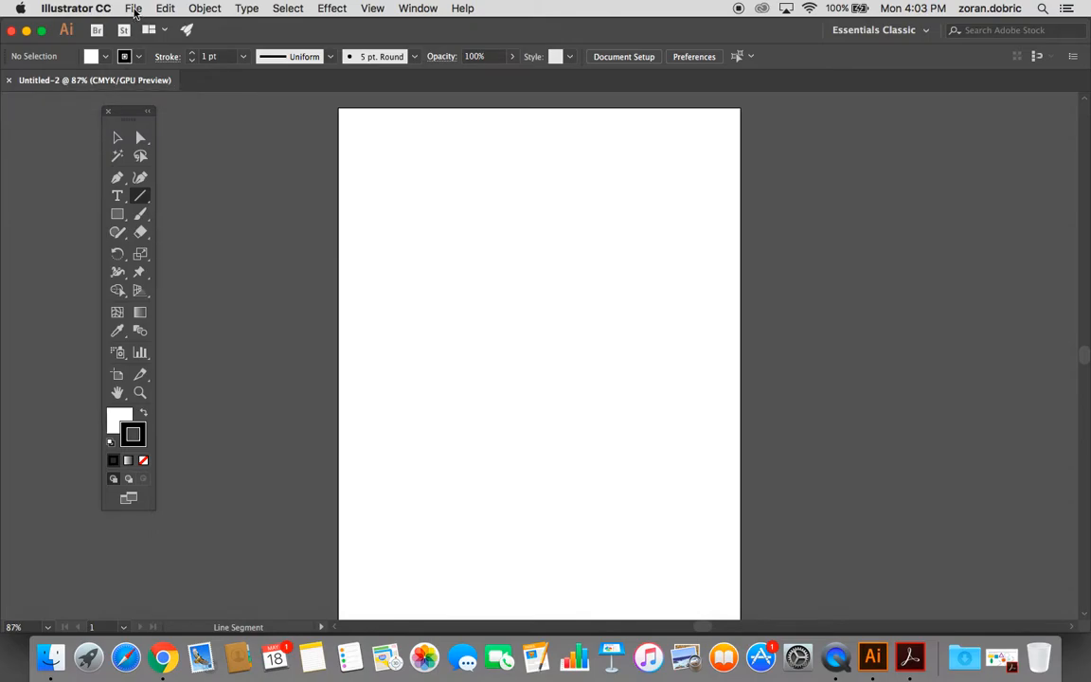
- Save the document to the Desktop in Adobe Illustrator (ai) format, named with the surname plus "_simple_shapes", using the Illustrator CC version options
{"action": "left_click", "coordinate": [135, 11]}
{"action": "left_click", "coordinate": [170, 139]}
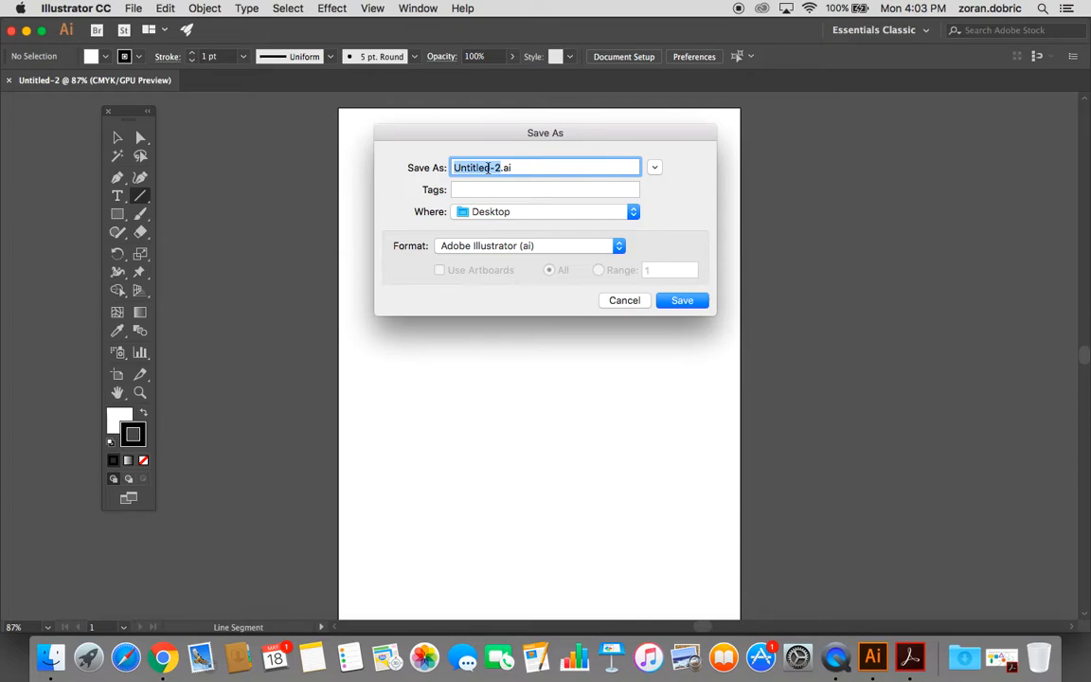
{"action": "type", "text": "Dobric_simple_shapes"}
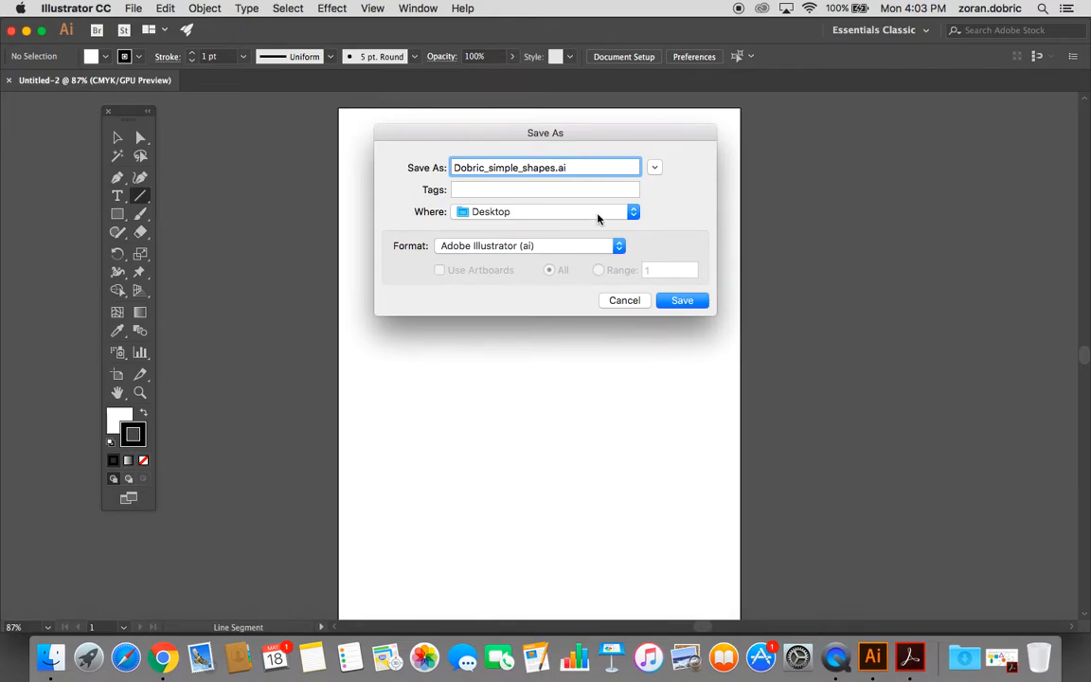
{"action": "left_click", "coordinate": [537, 208]}
{"action": "left_click", "coordinate": [520, 213]}
{"action": "left_click", "coordinate": [520, 214]}
{"action": "left_click", "coordinate": [519, 213]}
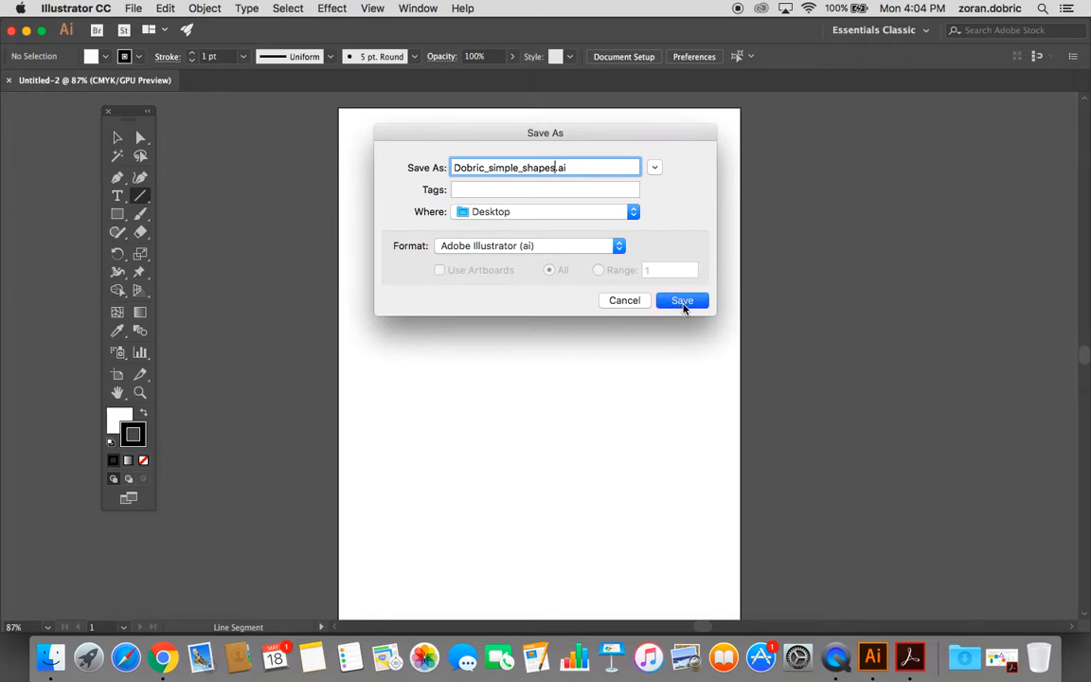
{"action": "left_click", "coordinate": [676, 303]}
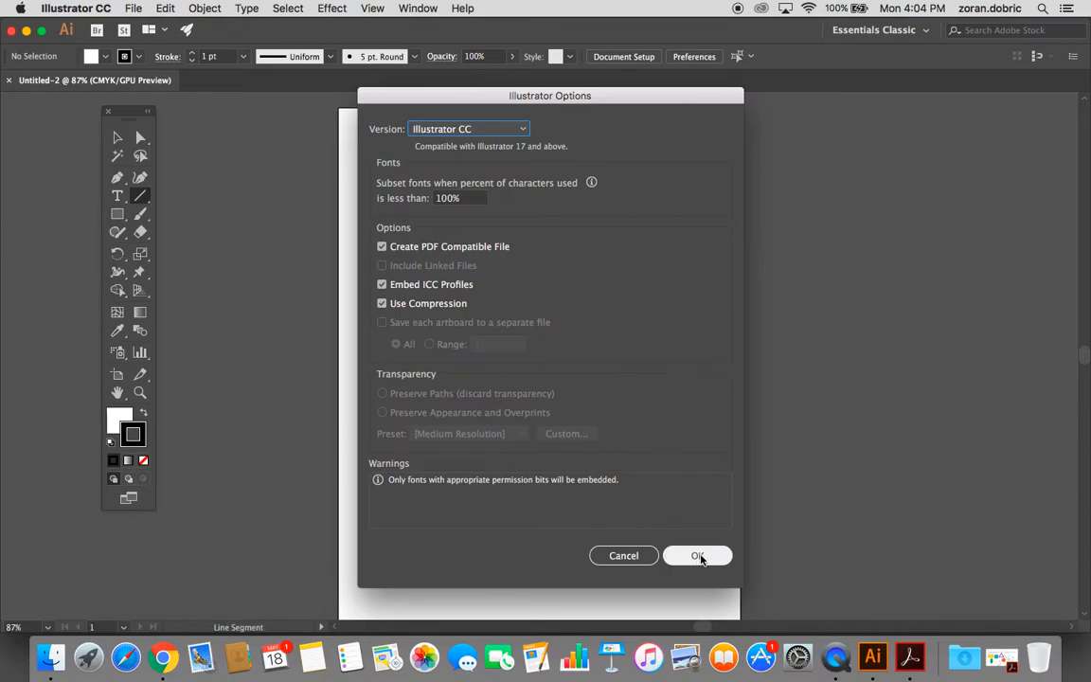
{"action": "left_click", "coordinate": [698, 557]}
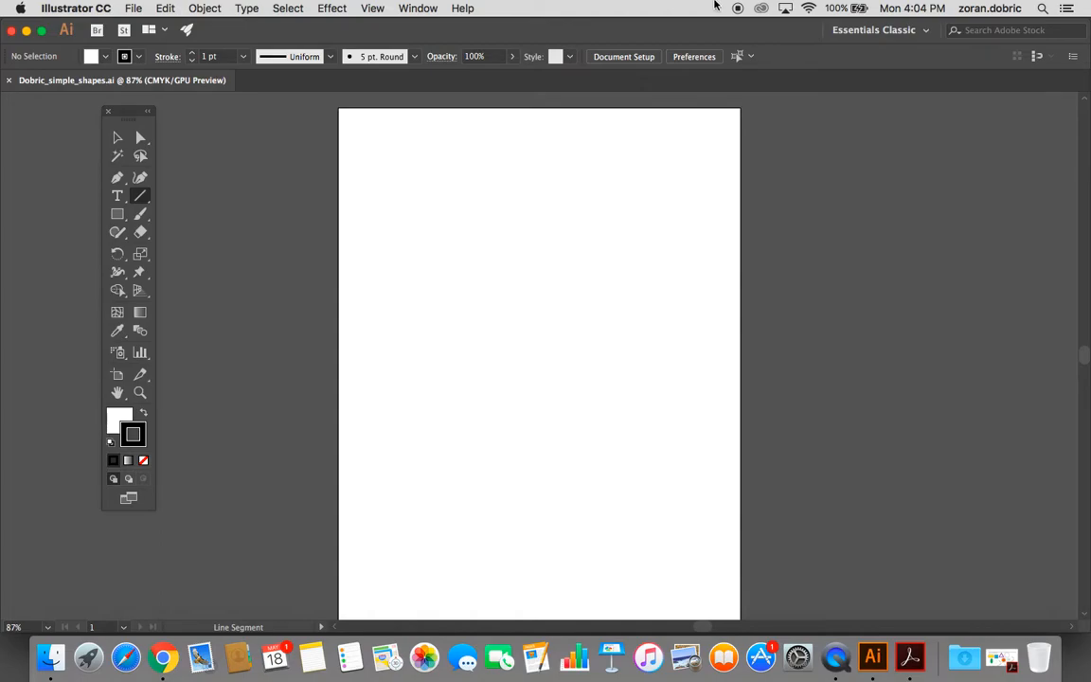
- Locate the saved simple_shapes .ai file on the desktop, move it to a clear spot, and return to the Illustrator document
{"action": "left_click", "coordinate": [27, 31]}
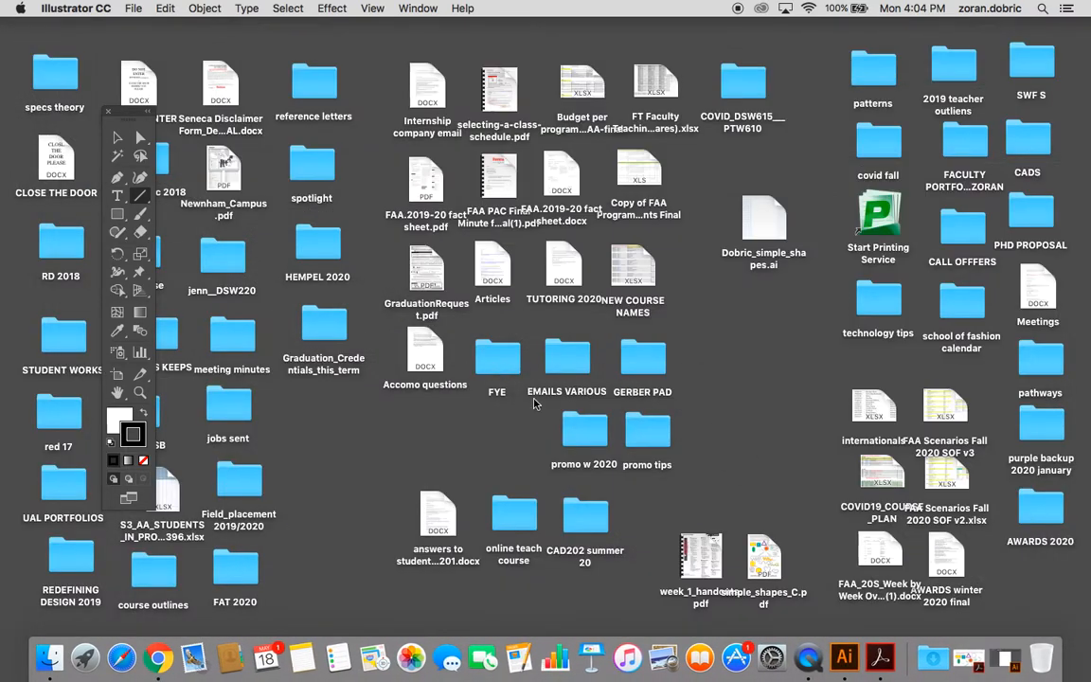
{"action": "left_click", "coordinate": [756, 456]}
{"action": "left_click_drag", "start_coordinate": [765, 223], "coordinate": [747, 316]}
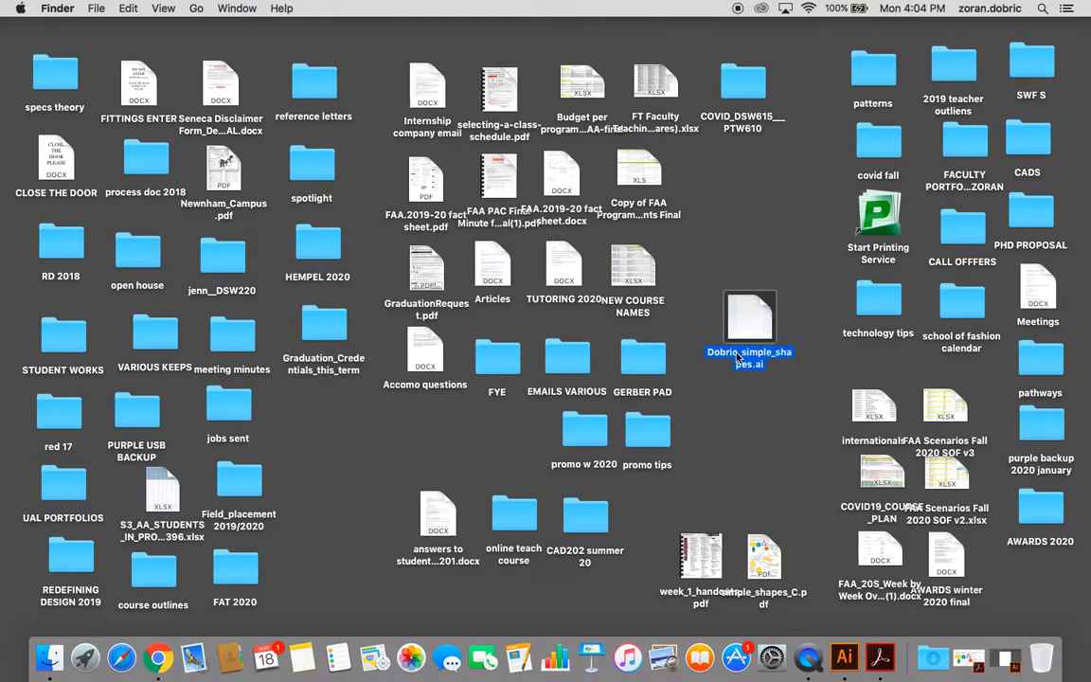
{"action": "mouse_move", "coordinate": [754, 354]}
{"action": "left_mouse_down"}
{"action": "mouse_move", "coordinate": [686, 300]}
{"action": "mouse_move", "coordinate": [760, 339]}
{"action": "mouse_move", "coordinate": [830, 349]}
{"action": "mouse_move", "coordinate": [761, 348]}
{"action": "mouse_move", "coordinate": [764, 367]}
{"action": "left_mouse_up"}
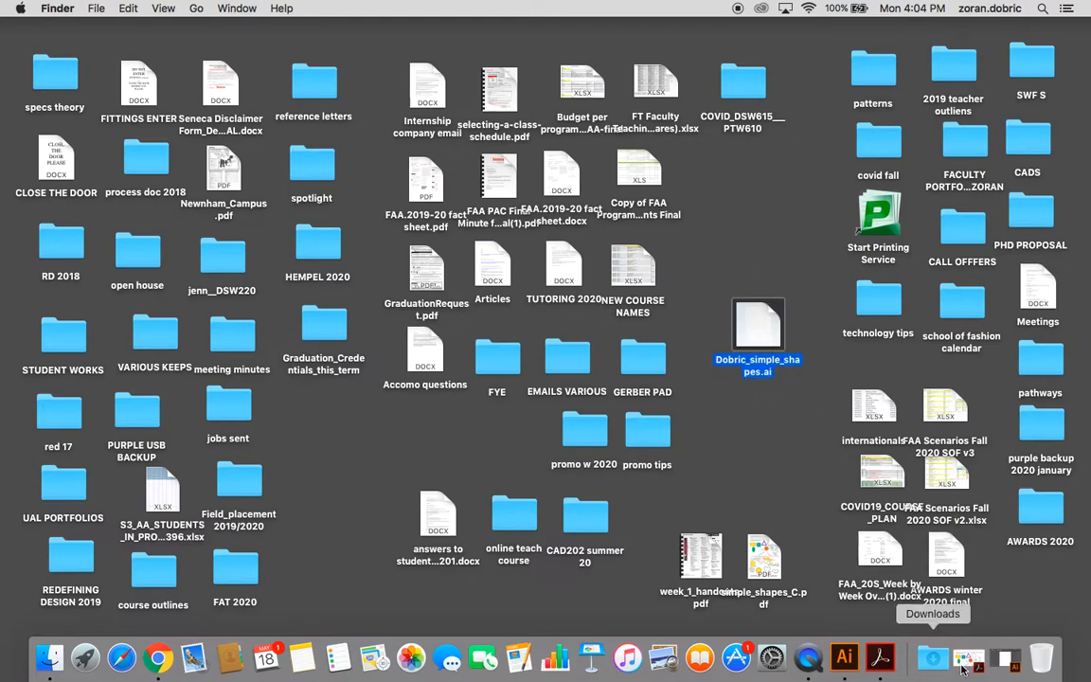
{"action": "left_click", "coordinate": [1011, 668]}
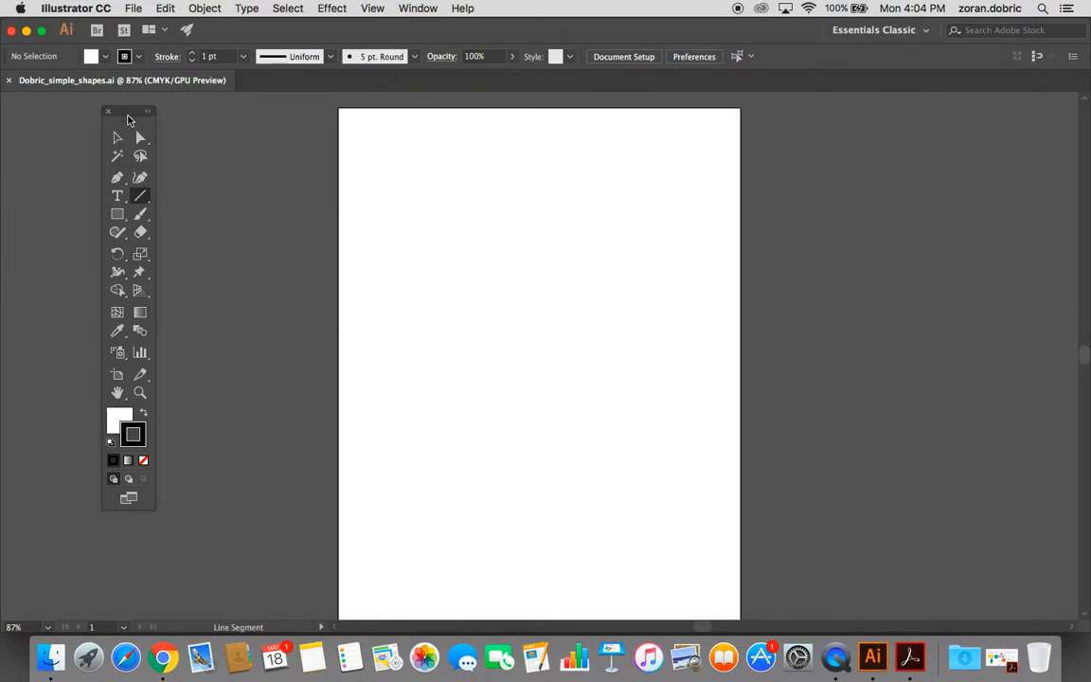
- Move the toolbox closer to the artboard and detach the Rectangle tool group as a floating palette beside it
{"action": "left_click_drag", "start_coordinate": [129, 119], "coordinate": [234, 124]}
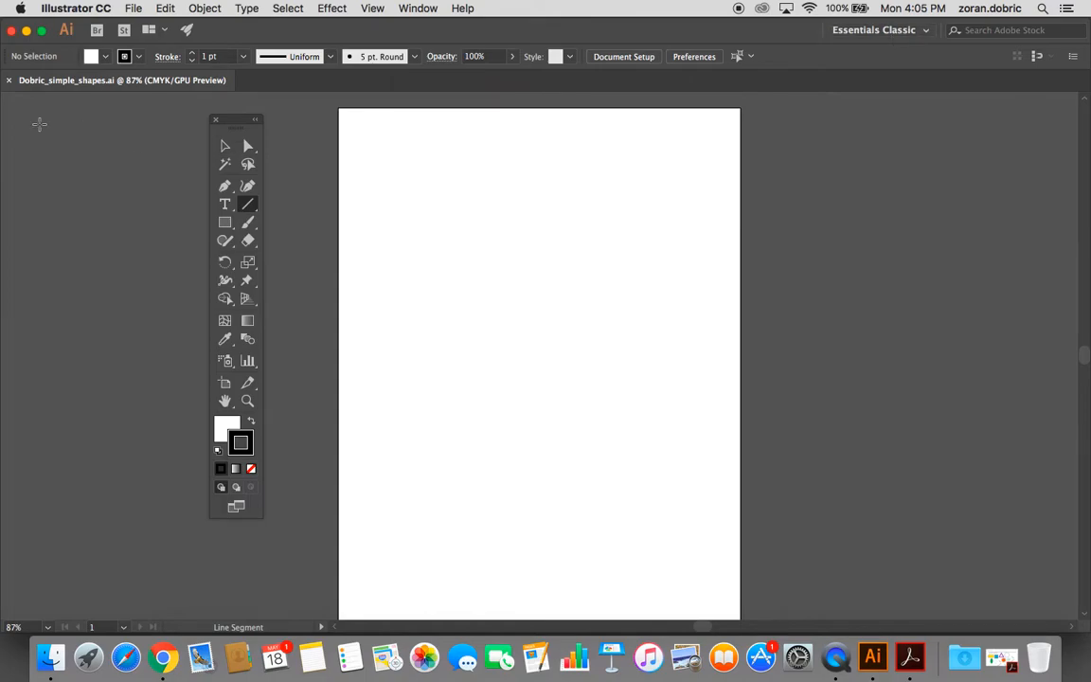
{"action": "mouse_move", "coordinate": [229, 126]}
{"action": "left_mouse_down"}
{"action": "mouse_move", "coordinate": [222, 119]}
{"action": "mouse_move", "coordinate": [209, 131]}
{"action": "left_mouse_up"}
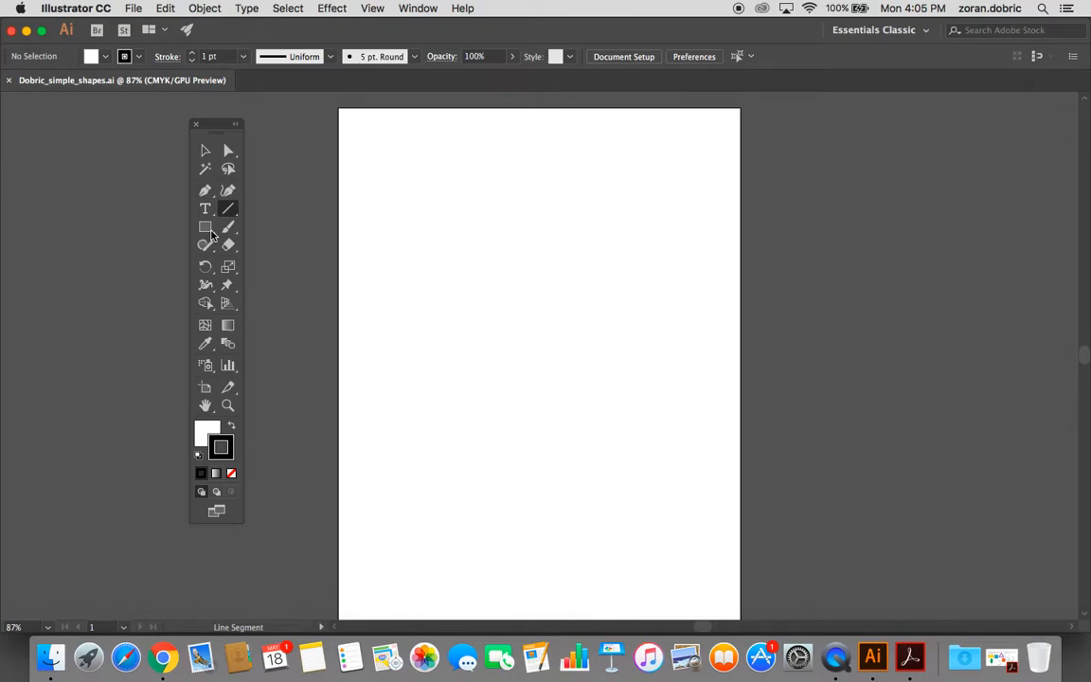
{"action": "left_click", "coordinate": [210, 231]}
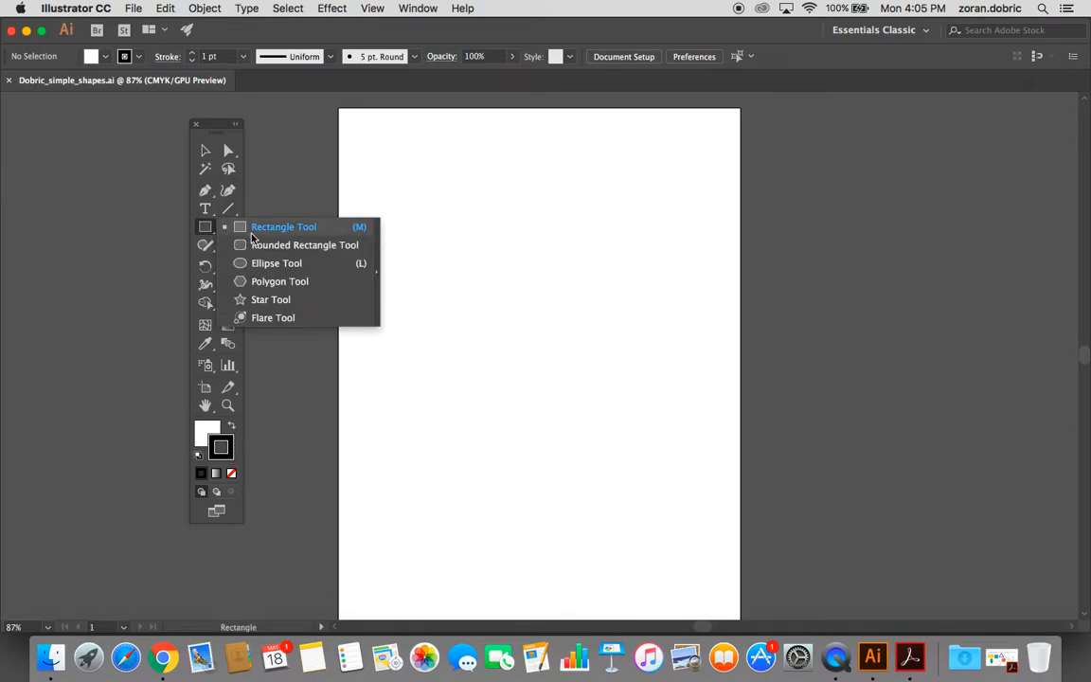
{"action": "left_click", "coordinate": [377, 237]}
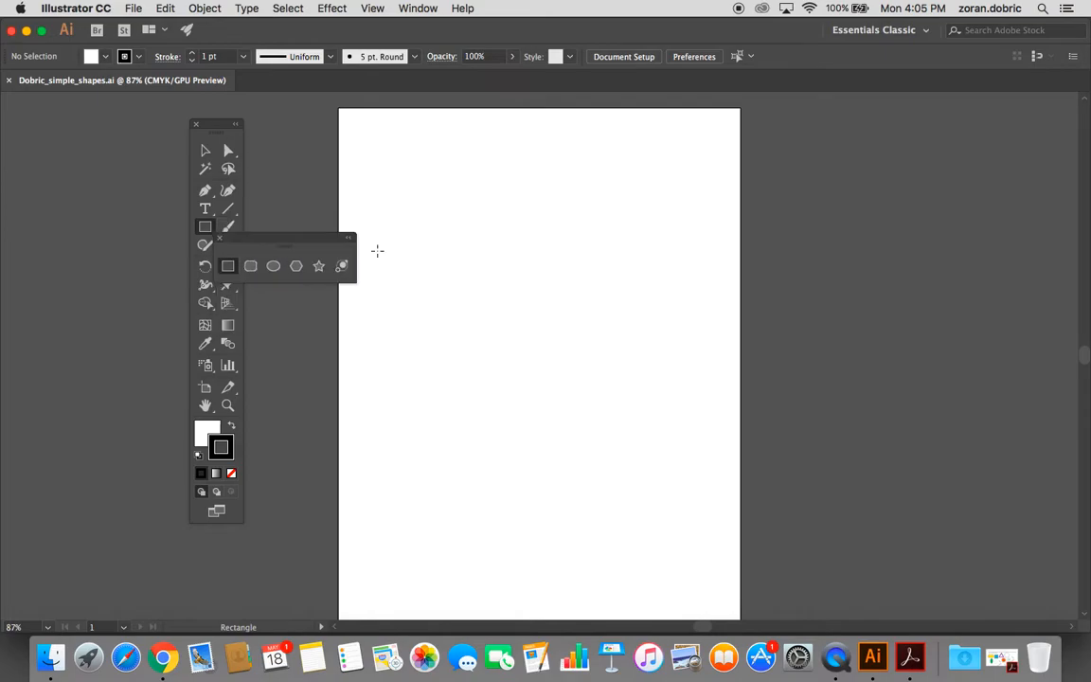
{"action": "left_click_drag", "start_coordinate": [265, 246], "coordinate": [314, 173]}
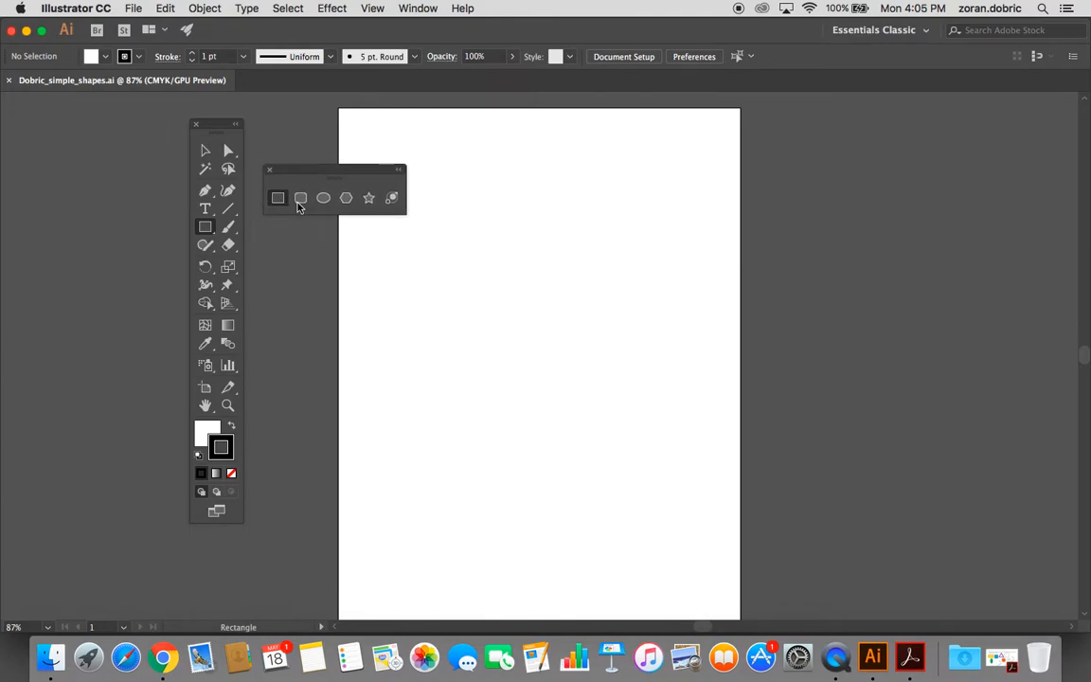
- Detach the Line Segment tool group as its own floating palette
{"action": "left_click", "coordinate": [229, 210]}
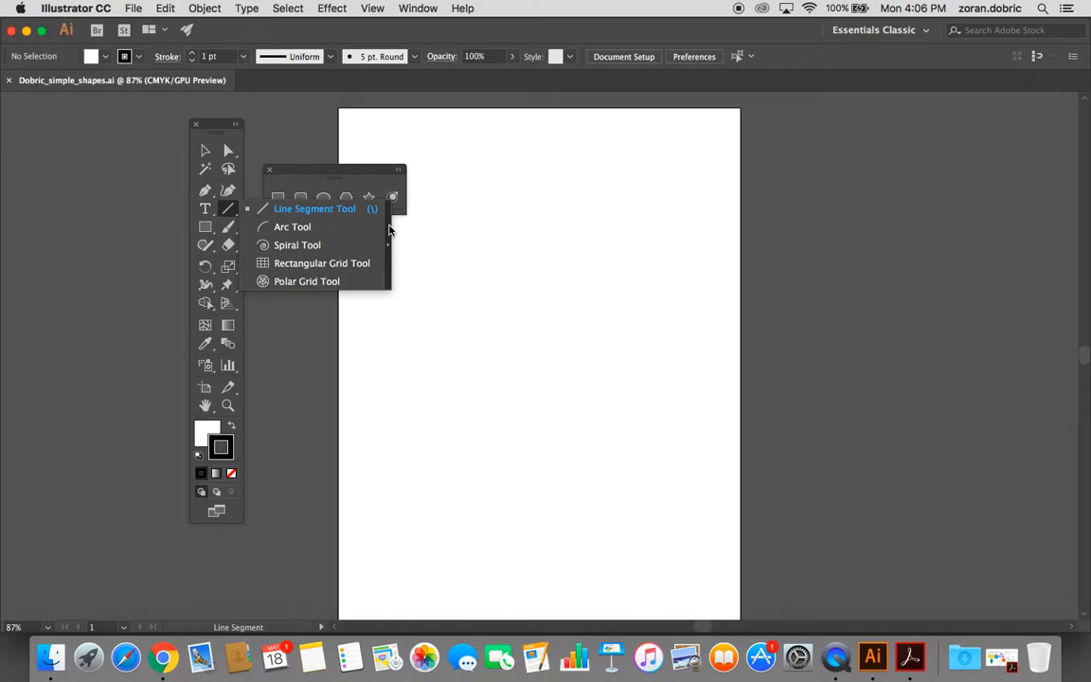
{"action": "left_click_drag", "start_coordinate": [388, 229], "coordinate": [389, 227]}
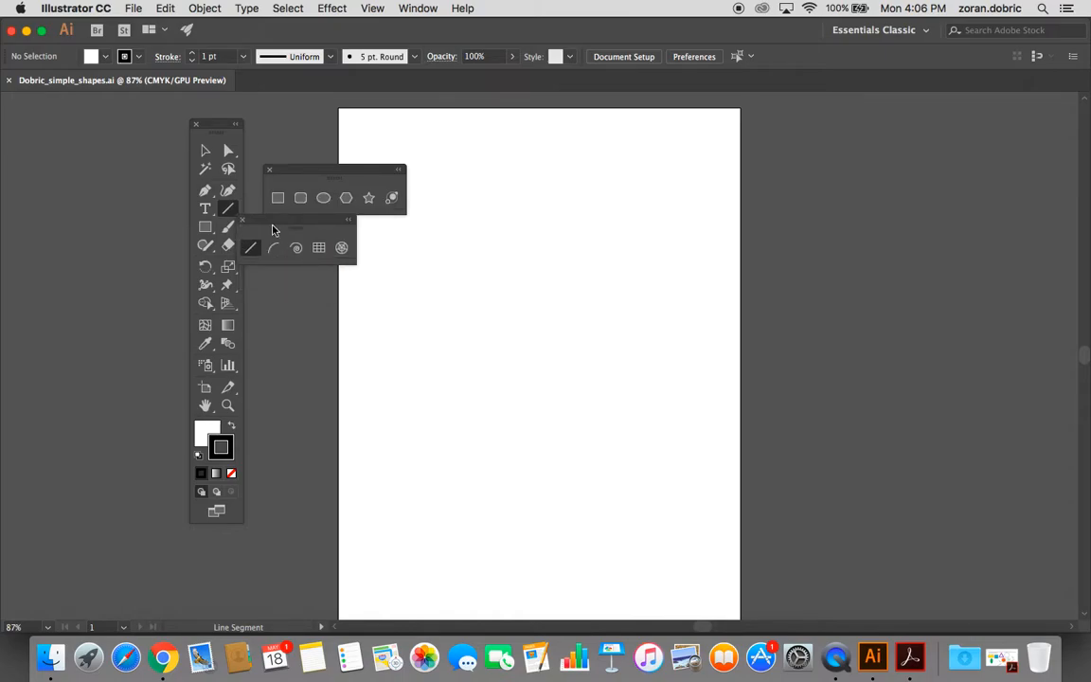
- Arrange the floating Rectangle and Line Segment tool palettes beside the toolbox, one above the other with a gap between them
{"action": "left_click_drag", "start_coordinate": [275, 226], "coordinate": [304, 234]}
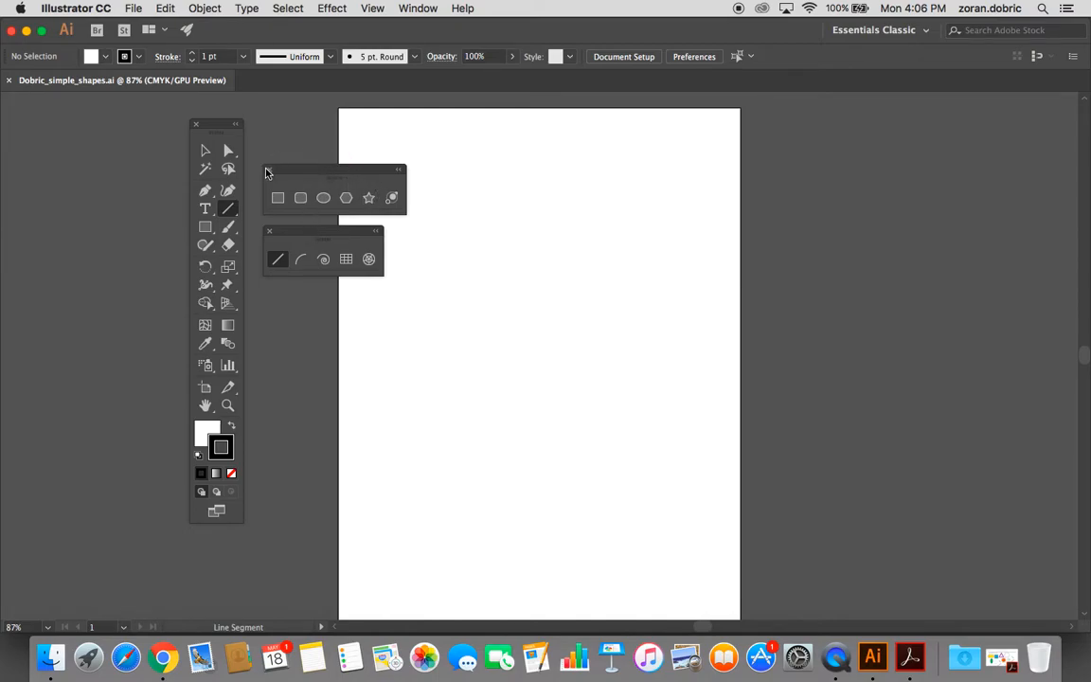
{"action": "left_click_drag", "start_coordinate": [299, 175], "coordinate": [298, 137]}
{"action": "left_click_drag", "start_coordinate": [303, 239], "coordinate": [296, 230]}
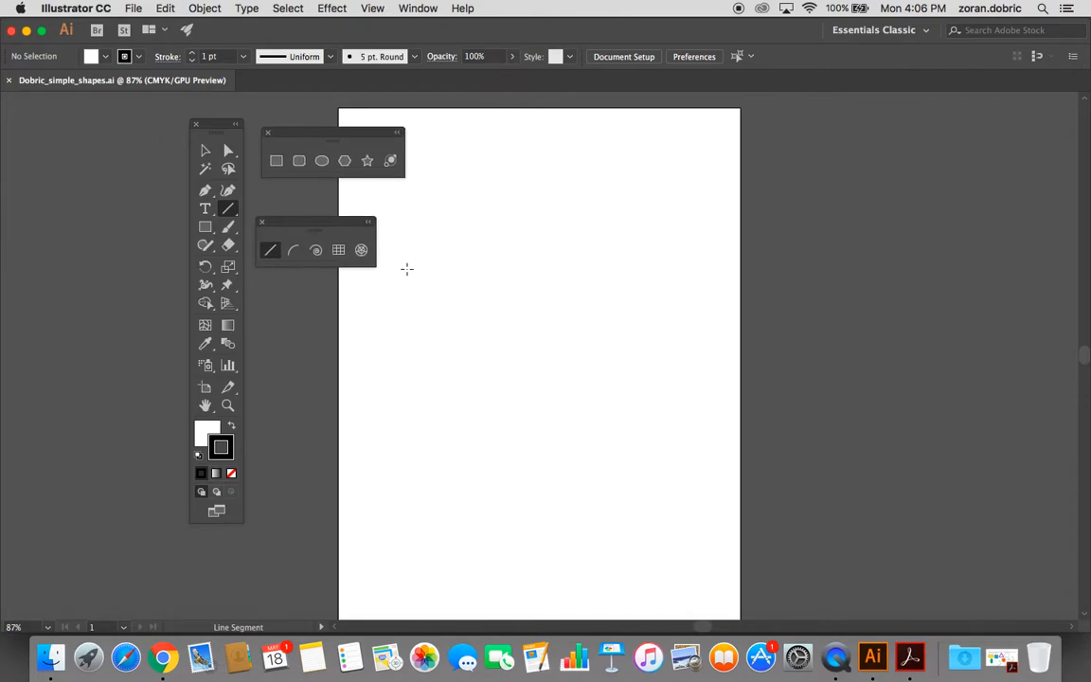
- Draw a rectangle near the top of the artboard and an ellipse about 2.2 by 1.93 in below and to its right
{"action": "left_click", "coordinate": [277, 163]}
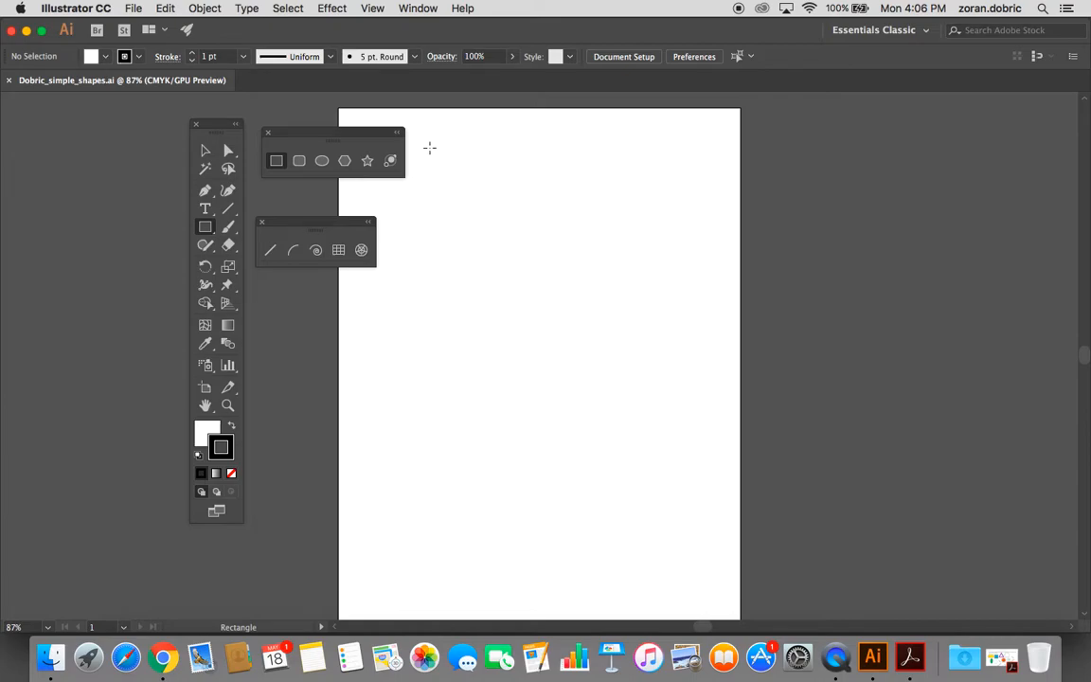
{"action": "left_click_drag", "start_coordinate": [426, 146], "coordinate": [533, 219]}
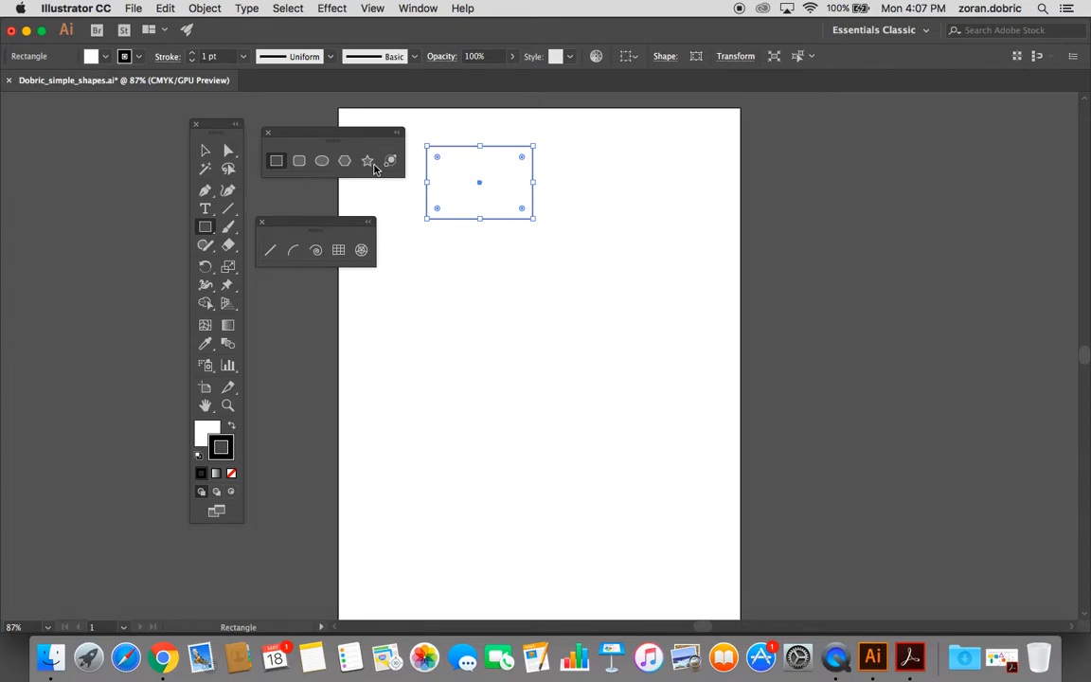
{"action": "left_click", "coordinate": [323, 162]}
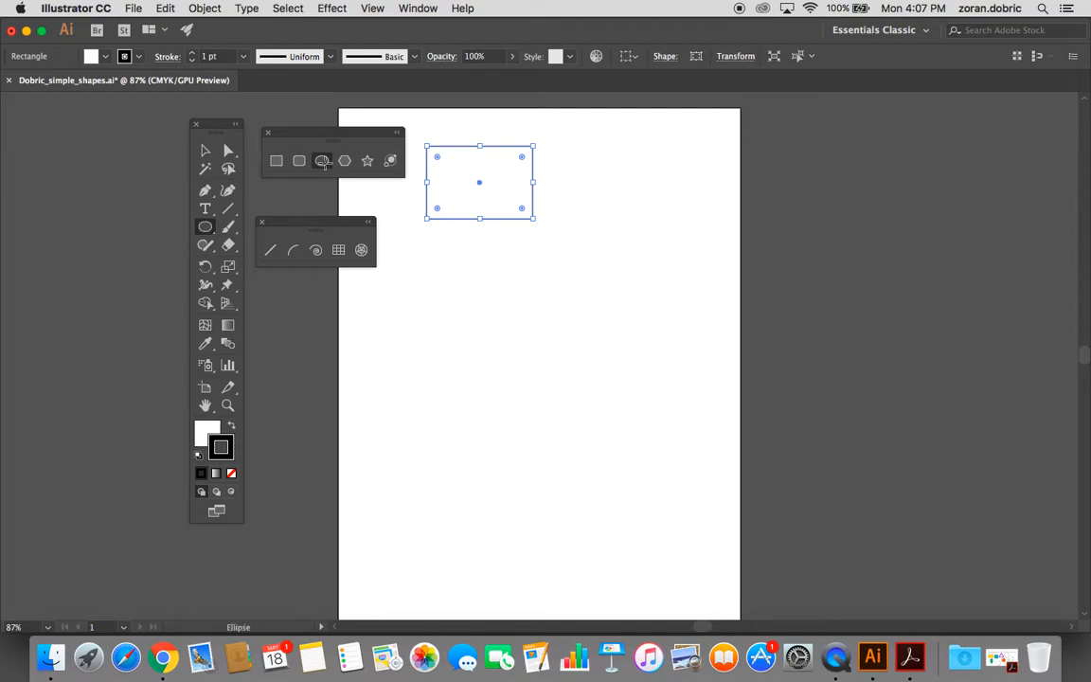
{"action": "left_click_drag", "start_coordinate": [558, 206], "coordinate": [663, 297]}
- Draw eight more rectangles of varying sizes across the middle and lower part of the artboard
{"action": "left_click", "coordinate": [275, 160]}
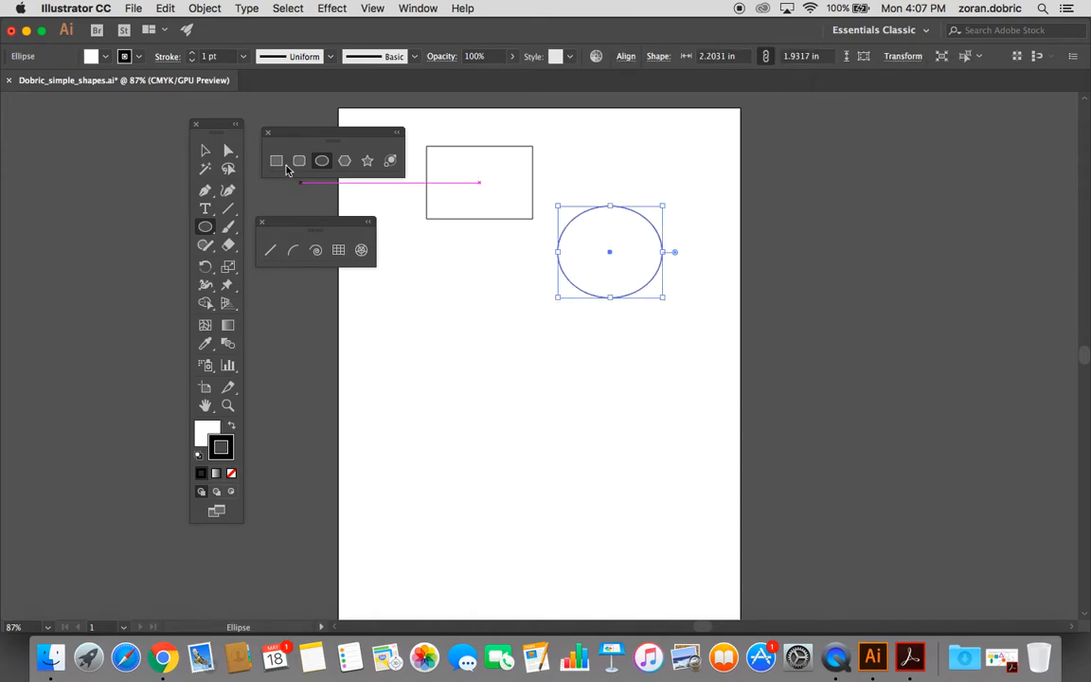
{"action": "left_click_drag", "start_coordinate": [431, 274], "coordinate": [490, 351]}
{"action": "left_click_drag", "start_coordinate": [508, 312], "coordinate": [625, 368]}
{"action": "left_click_drag", "start_coordinate": [401, 389], "coordinate": [490, 459]}
{"action": "left_click_drag", "start_coordinate": [508, 409], "coordinate": [597, 449]}
{"action": "left_click_drag", "start_coordinate": [586, 389], "coordinate": [674, 482]}
{"action": "left_click_drag", "start_coordinate": [495, 470], "coordinate": [568, 518]}
{"action": "left_click_drag", "start_coordinate": [380, 487], "coordinate": [466, 553]}
{"action": "left_click_drag", "start_coordinate": [595, 506], "coordinate": [674, 546]}
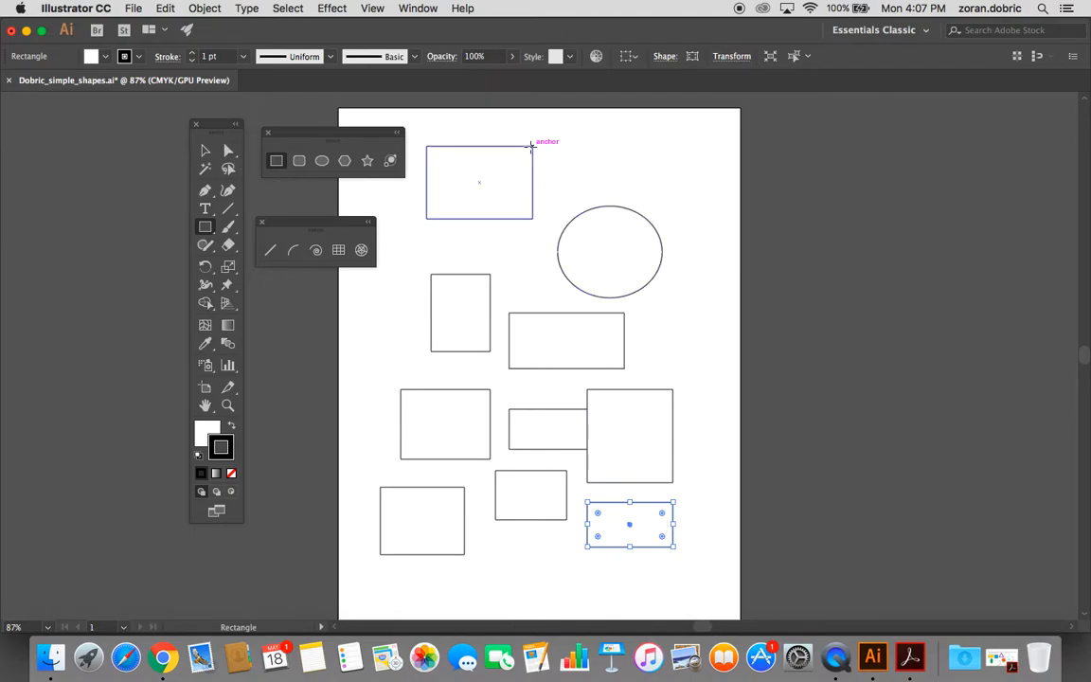
- Move the topmost rectangle slightly up and to the left with the Selection tool, and delete it
{"action": "left_click", "coordinate": [206, 154]}
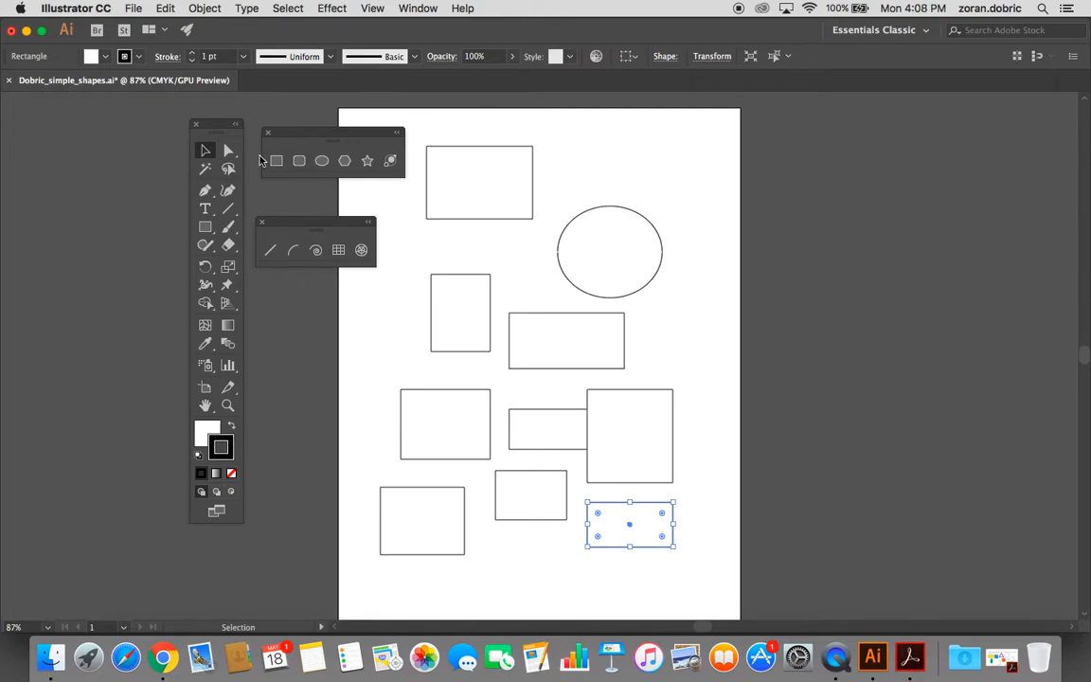
{"action": "left_click", "coordinate": [455, 173]}
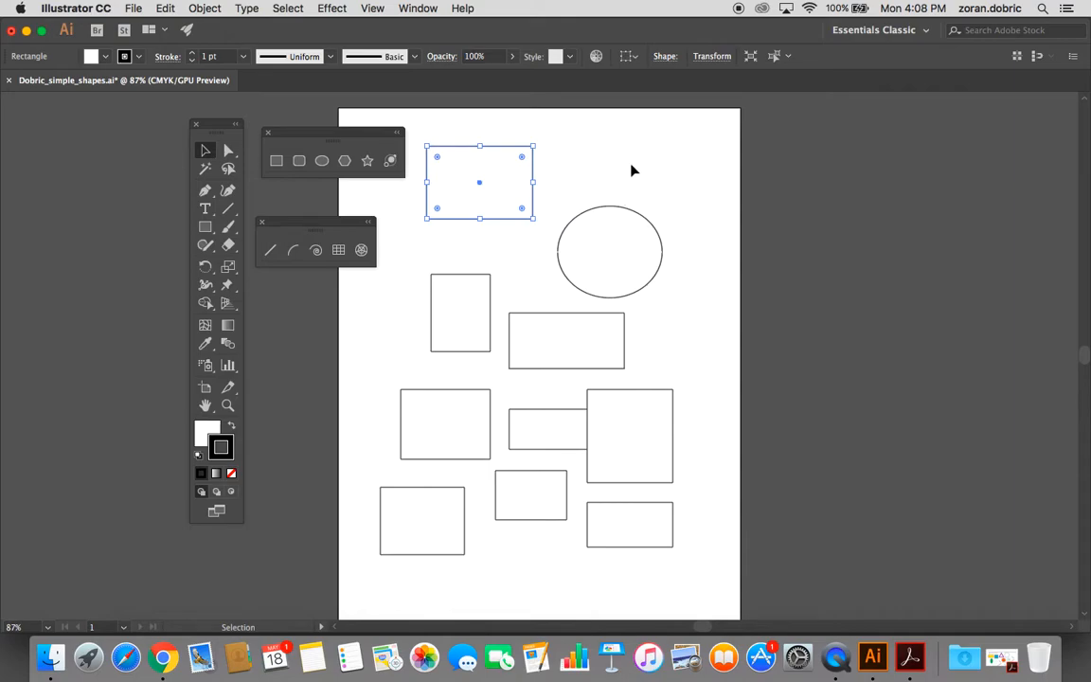
{"action": "left_click", "coordinate": [557, 180]}
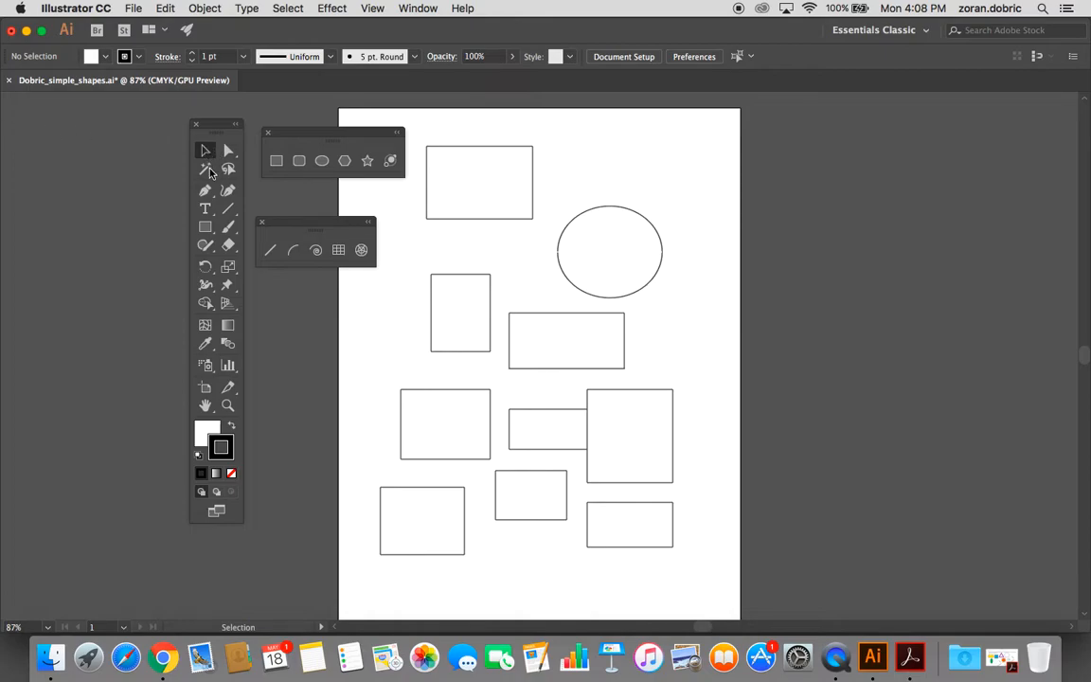
{"action": "left_click", "coordinate": [486, 189]}
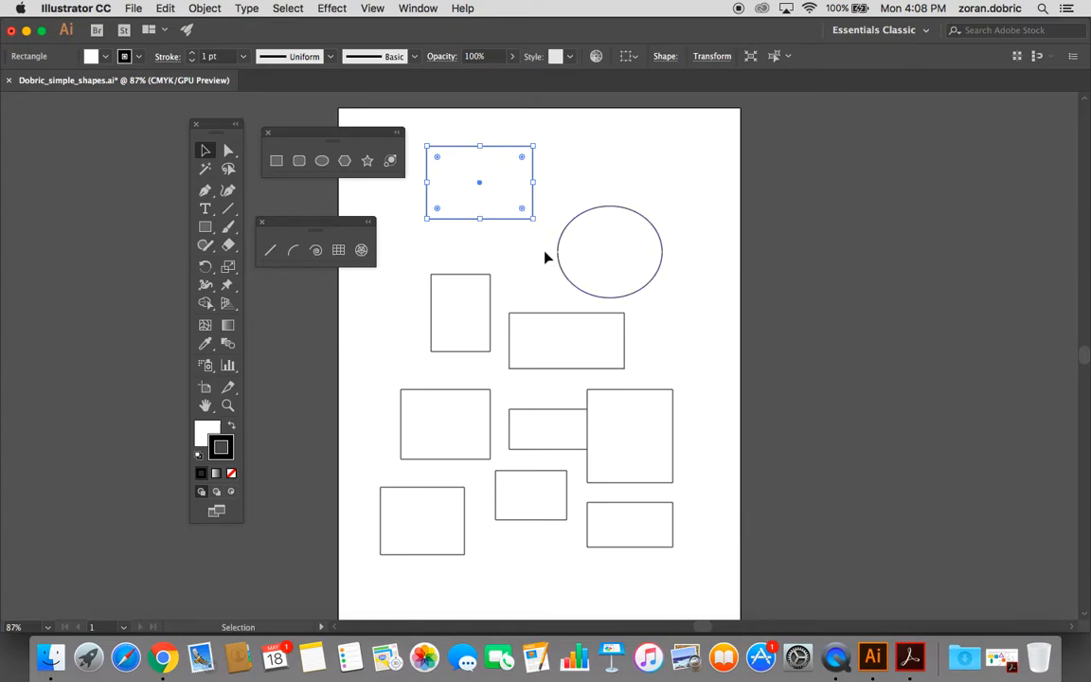
{"action": "left_click_drag", "start_coordinate": [506, 191], "coordinate": [494, 156]}
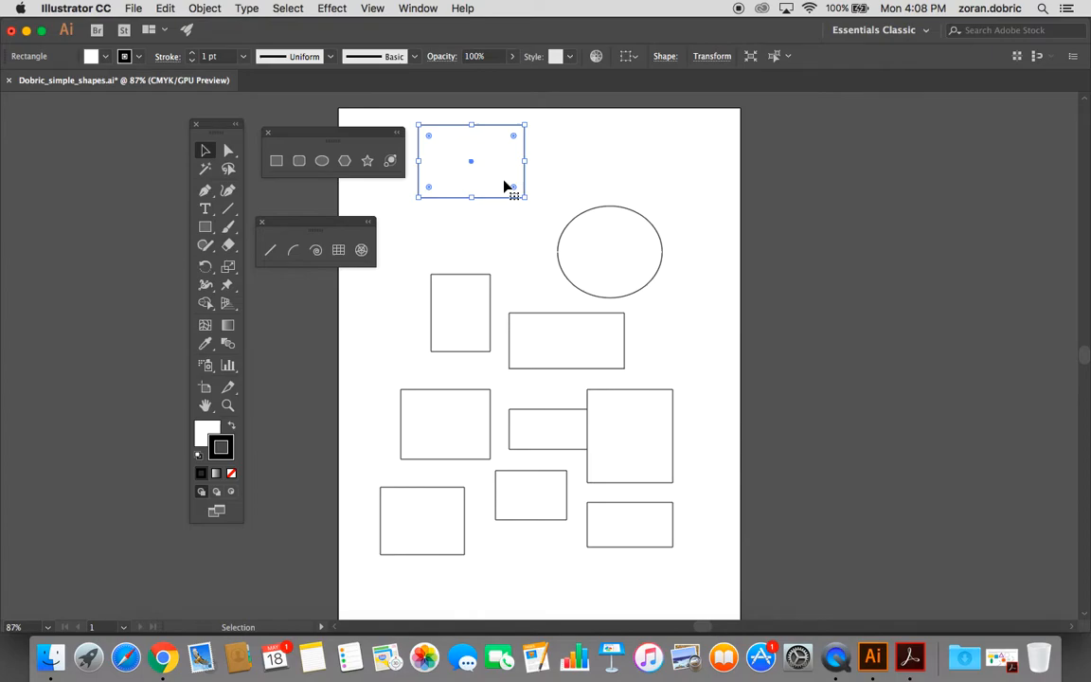
{"action": "key", "text": "Delete"}
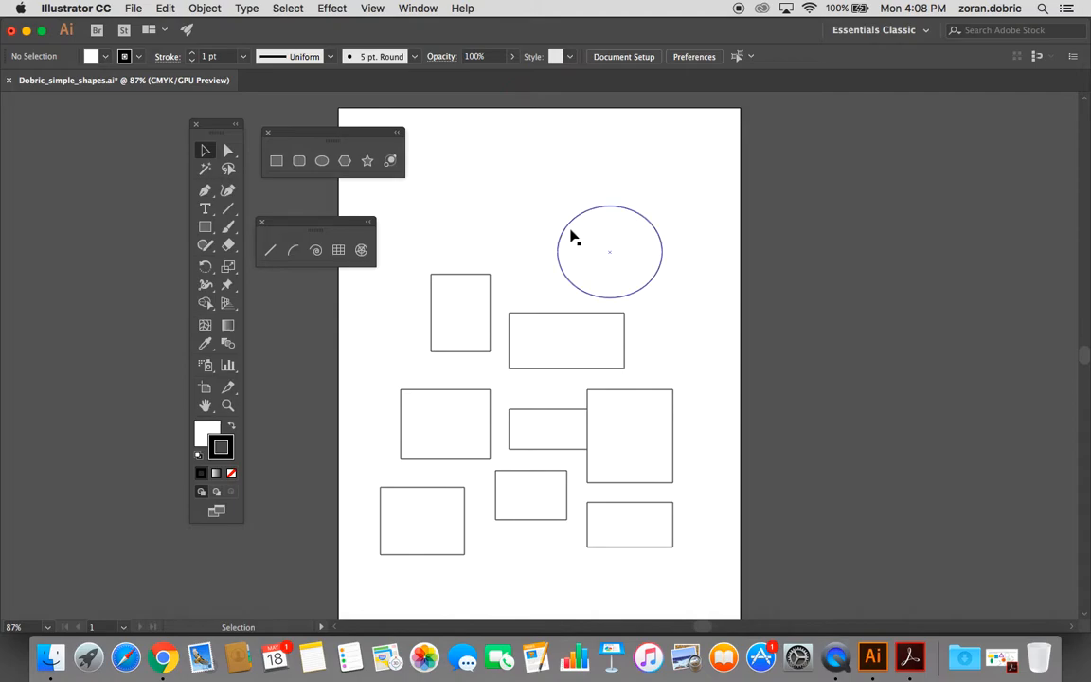
- Select the ellipse and fill it with the CMYK Yellow swatch
{"action": "left_click", "coordinate": [597, 248]}
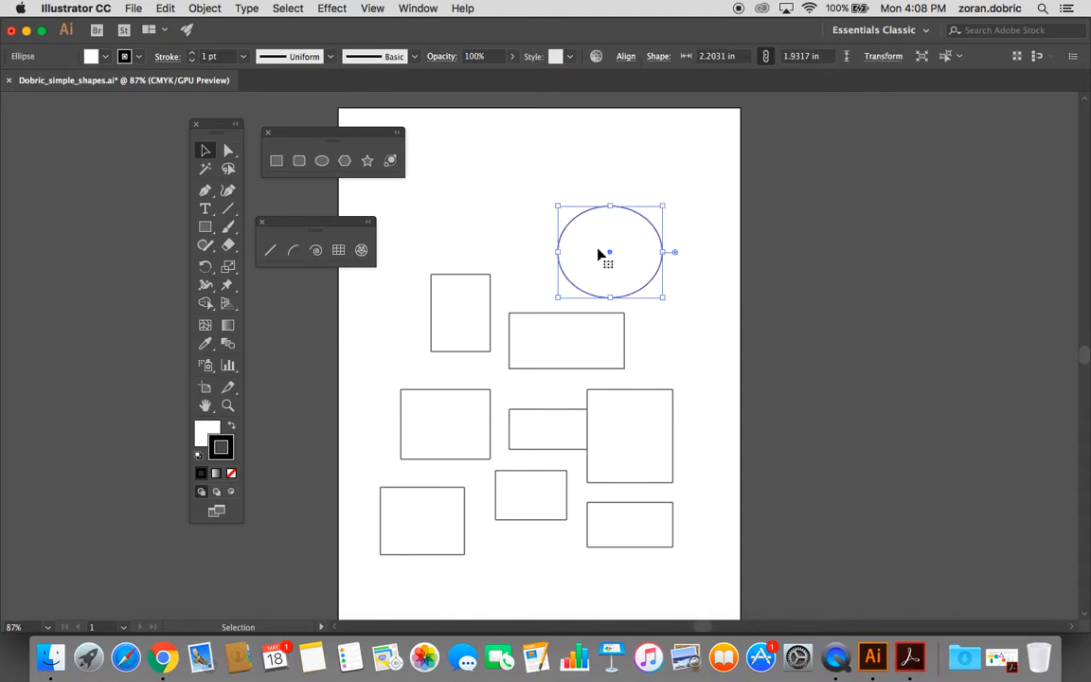
{"action": "left_click", "coordinate": [627, 189]}
{"action": "left_click", "coordinate": [635, 252]}
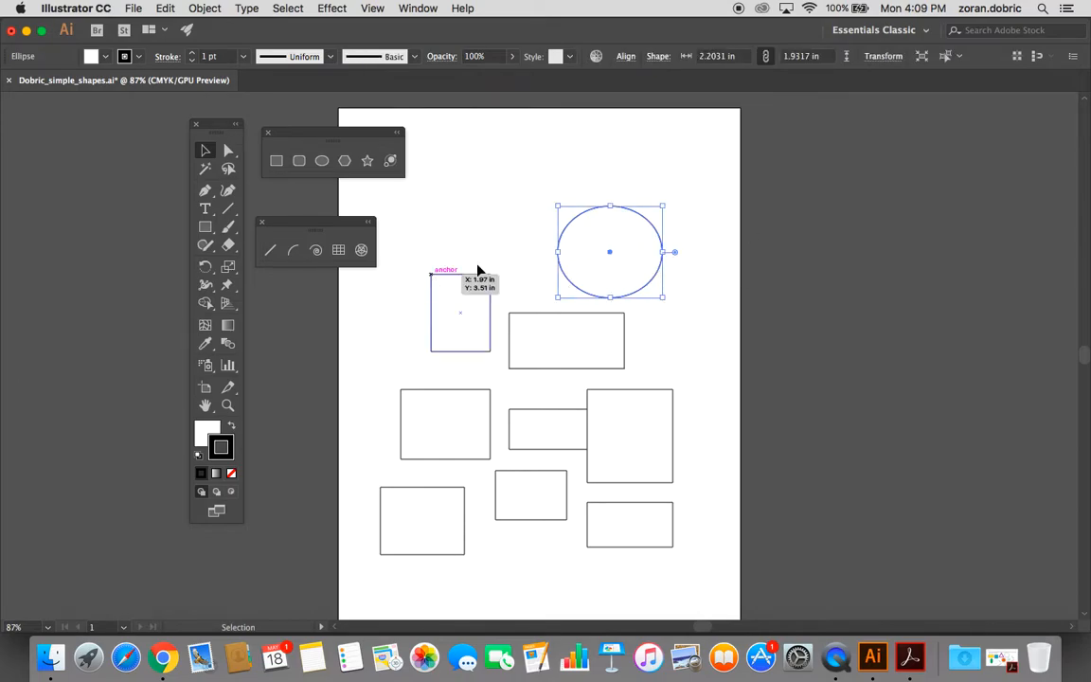
{"action": "left_click", "coordinate": [105, 57]}
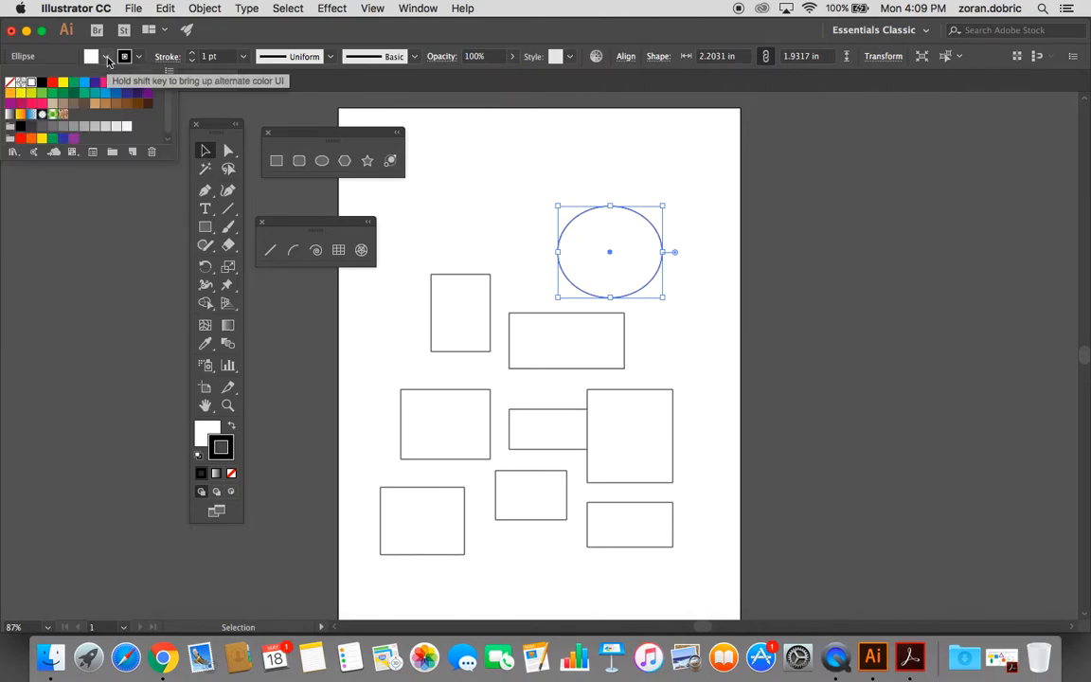
{"action": "left_click", "coordinate": [62, 83]}
- Try the C=80 M=10 Y=45 K=0 swatch and a green fill on the ellipse, and return its fill to CMYK Yellow
{"action": "left_click", "coordinate": [100, 57]}
{"action": "left_click", "coordinate": [97, 57]}
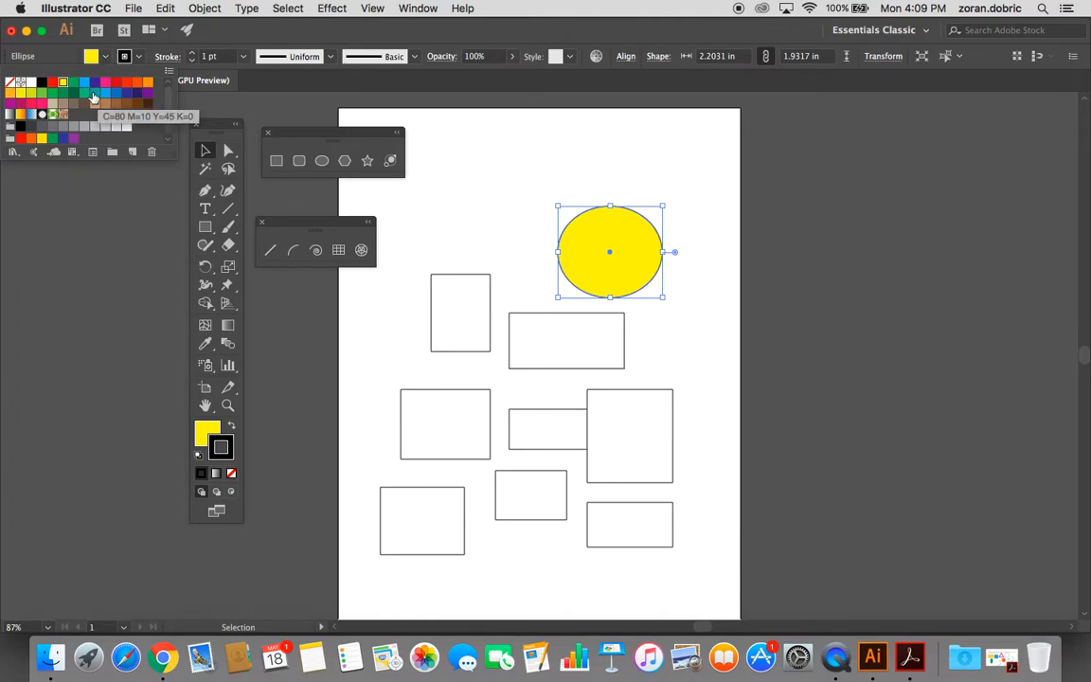
{"action": "left_click", "coordinate": [95, 92]}
{"action": "left_click", "coordinate": [95, 58]}
{"action": "left_click", "coordinate": [96, 57]}
{"action": "left_click", "coordinate": [54, 94]}
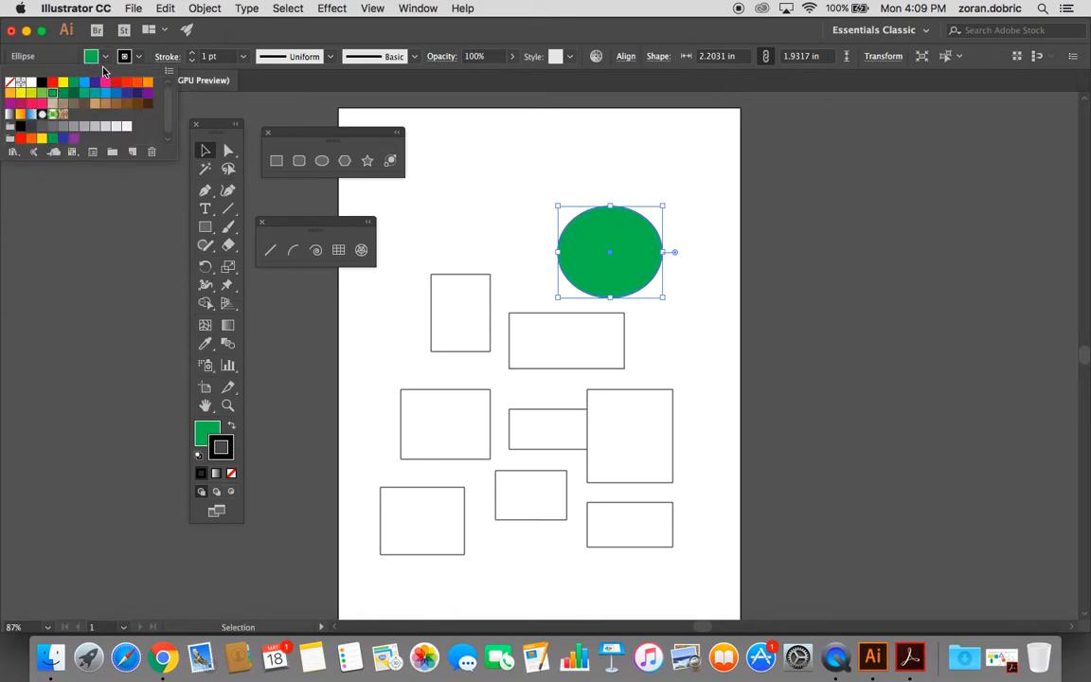
{"action": "left_click", "coordinate": [105, 58]}
{"action": "left_click", "coordinate": [105, 58]}
{"action": "left_click", "coordinate": [62, 83]}
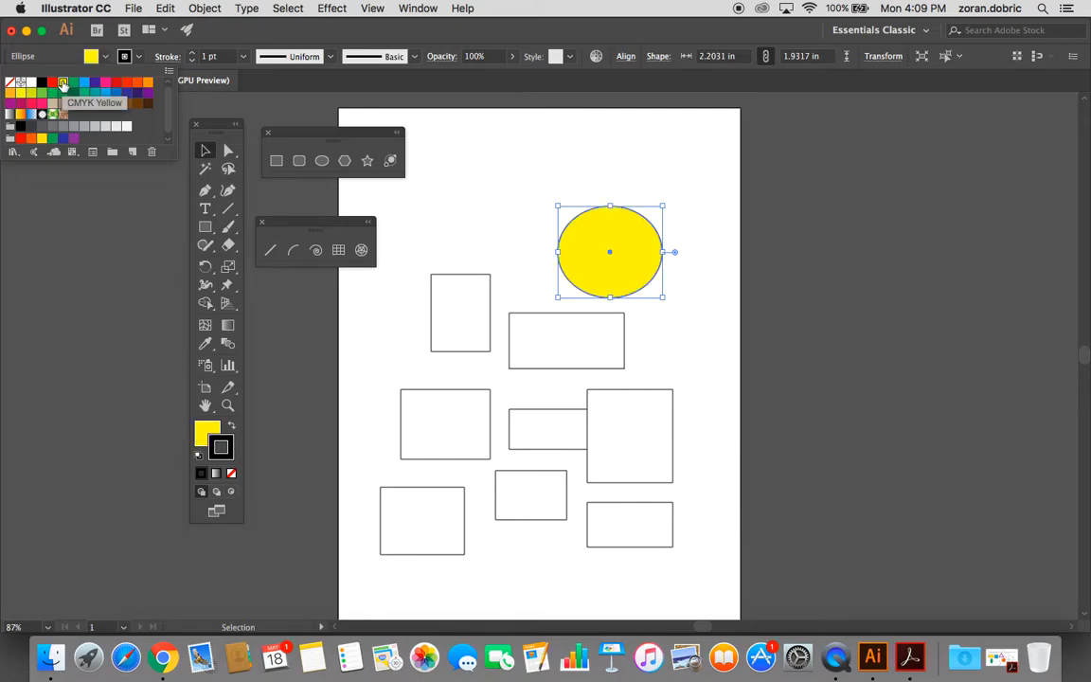
- Set the ellipse's stroke colour to the red swatch C=0 M=90 Y=85 K=0
{"action": "left_click", "coordinate": [140, 59]}
{"action": "left_click", "coordinate": [140, 58]}
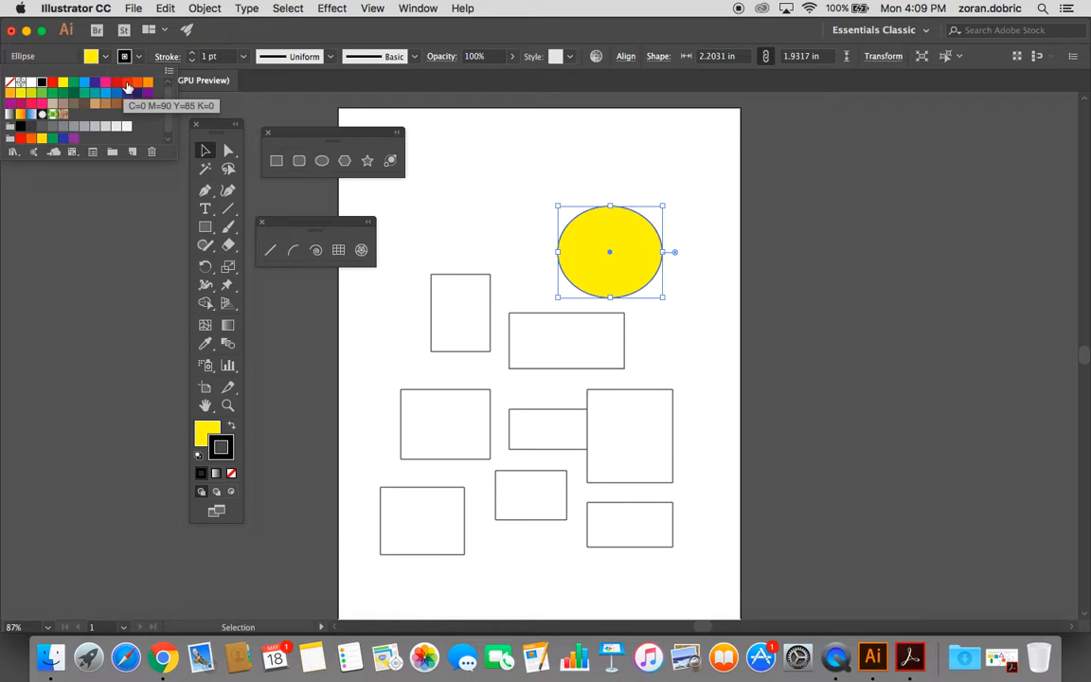
{"action": "left_click", "coordinate": [129, 87]}
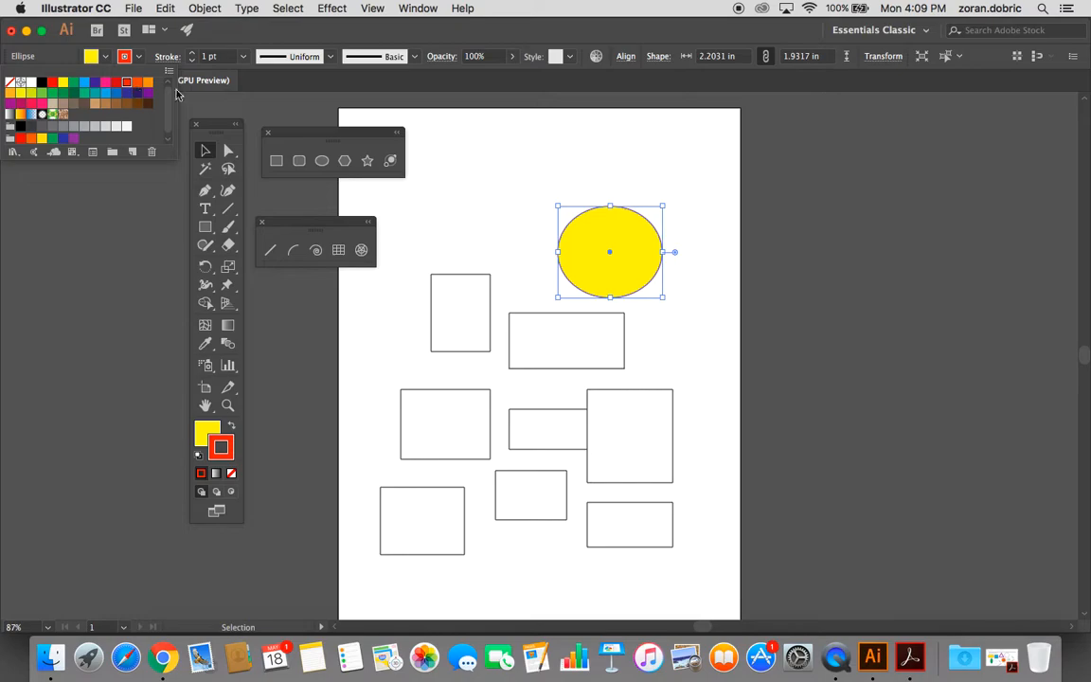
- Try a 4 pt stroke on the ellipse, set its stroke weight to 14 pt, and deselect it
{"action": "left_click", "coordinate": [243, 61]}
{"action": "left_click", "coordinate": [244, 60]}
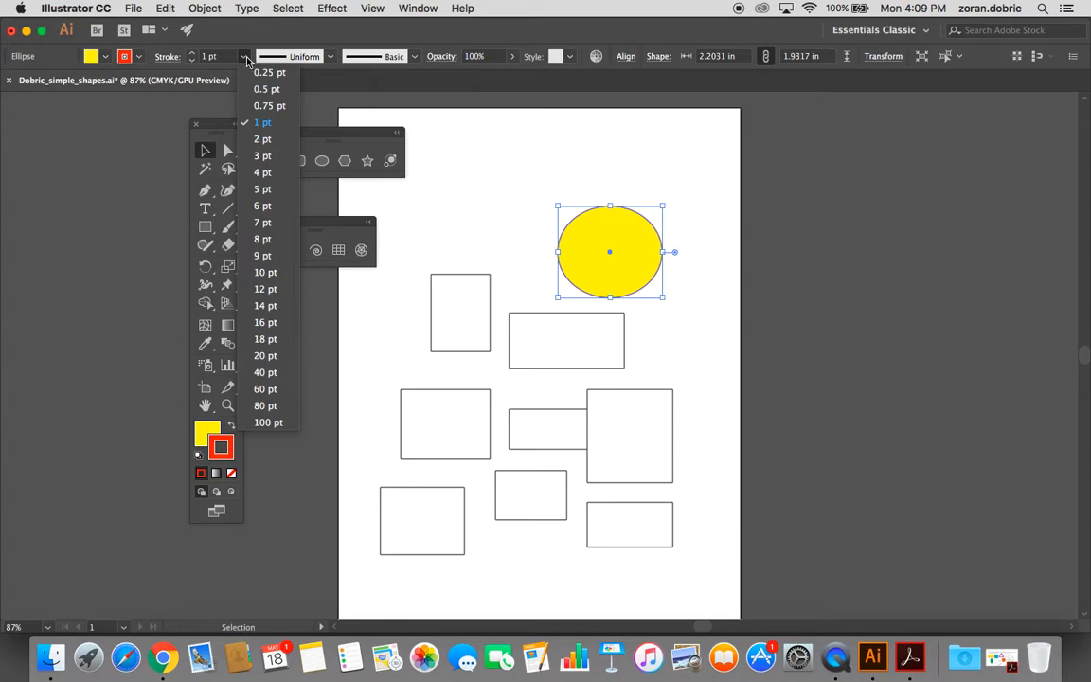
{"action": "left_click", "coordinate": [262, 172]}
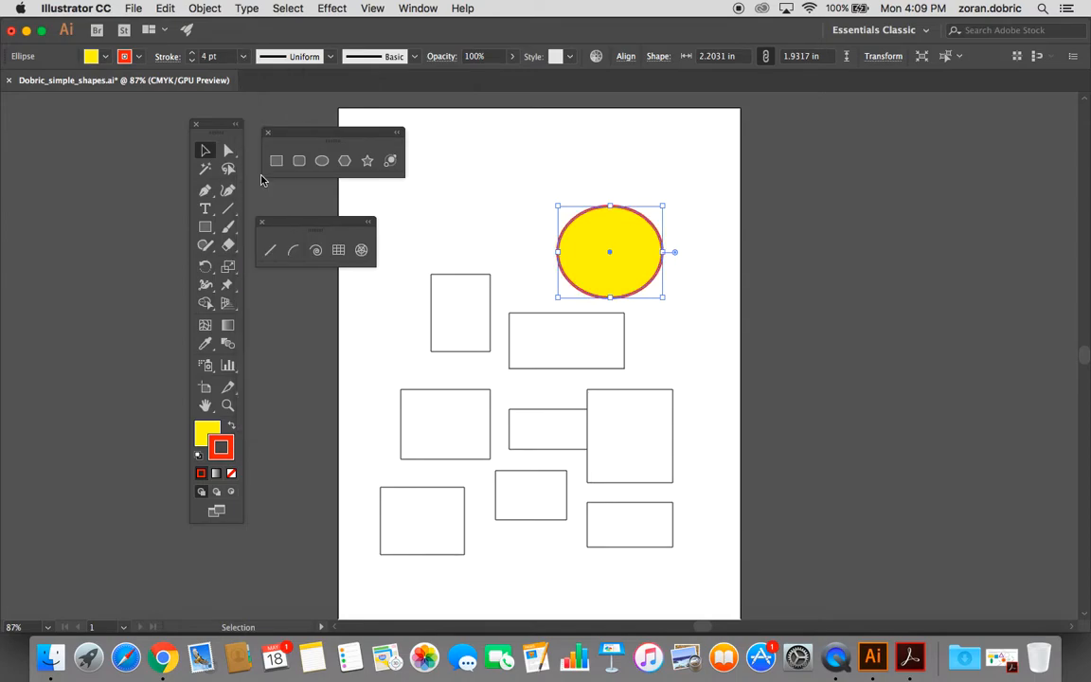
{"action": "left_click", "coordinate": [243, 60]}
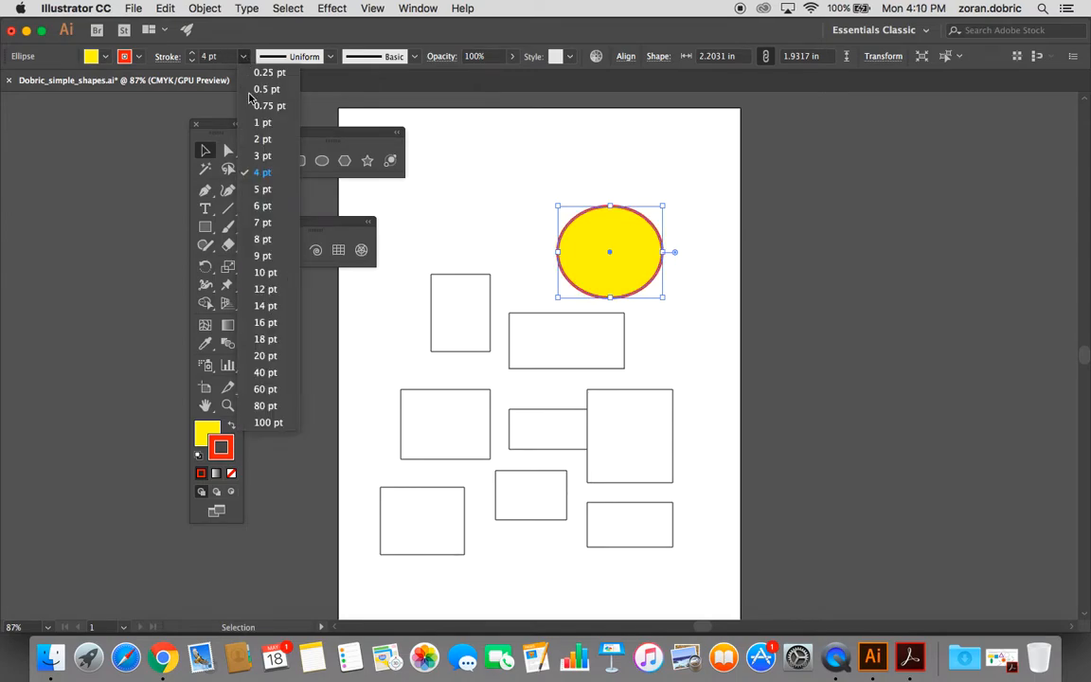
{"action": "left_click", "coordinate": [267, 306]}
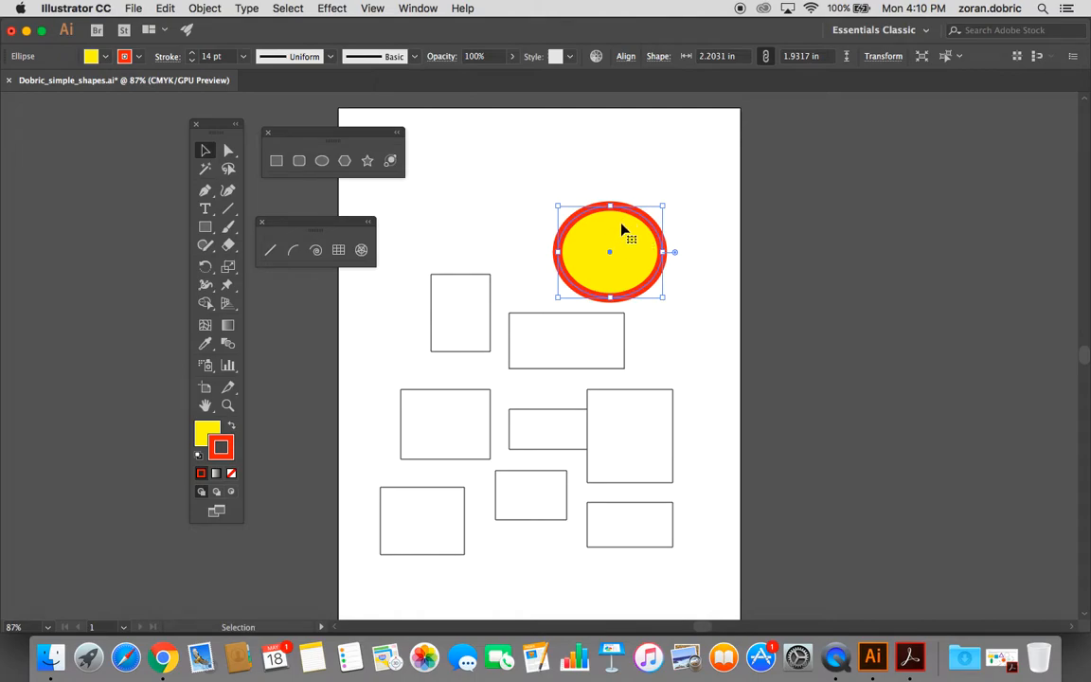
{"action": "left_click", "coordinate": [526, 230]}
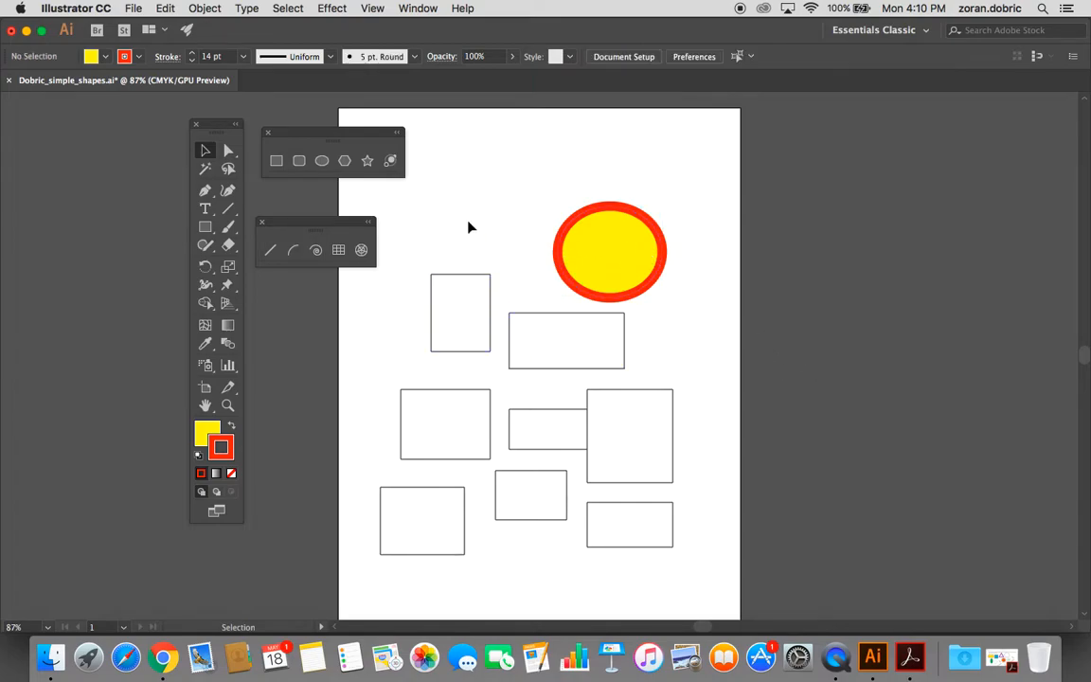
- Move the ellipse up and to the left into the empty space at the top of the artboard, and leave it deselected
{"action": "left_click_drag", "start_coordinate": [651, 259], "coordinate": [535, 183]}
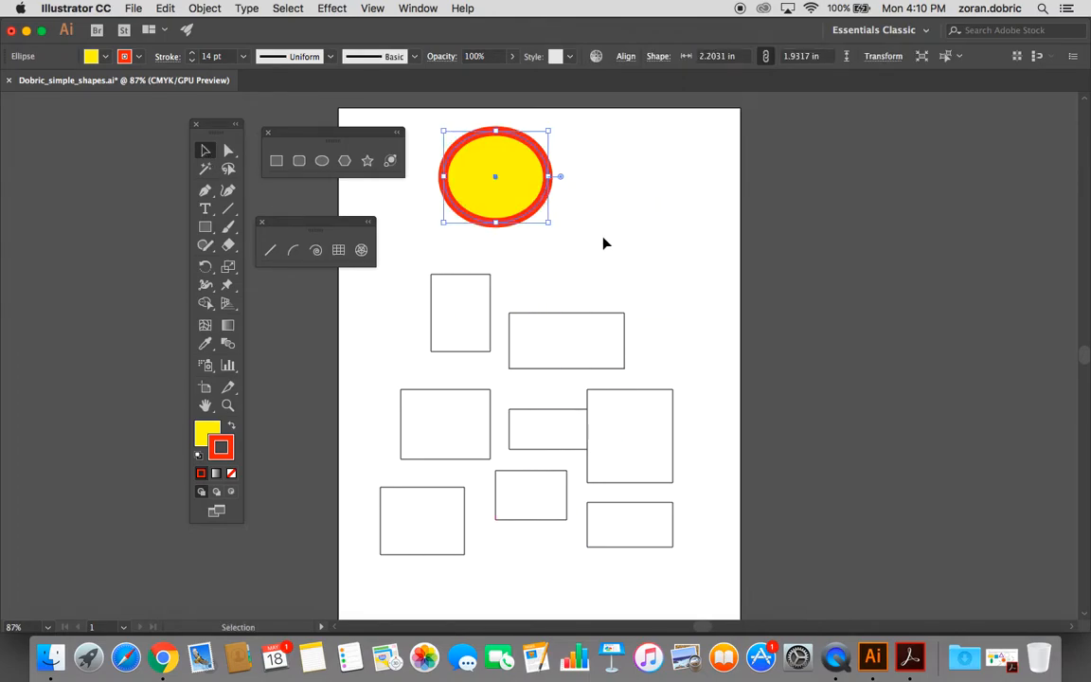
{"action": "left_click", "coordinate": [560, 268]}
{"action": "left_click", "coordinate": [527, 201]}
{"action": "left_click", "coordinate": [592, 204]}
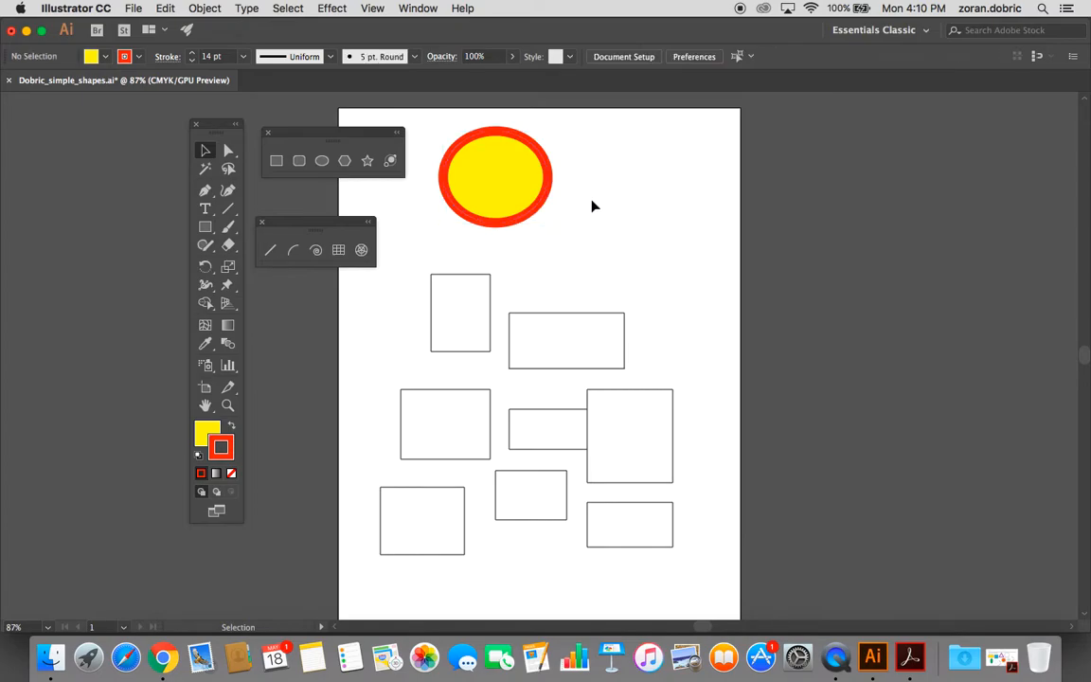
{"action": "left_click", "coordinate": [504, 173]}
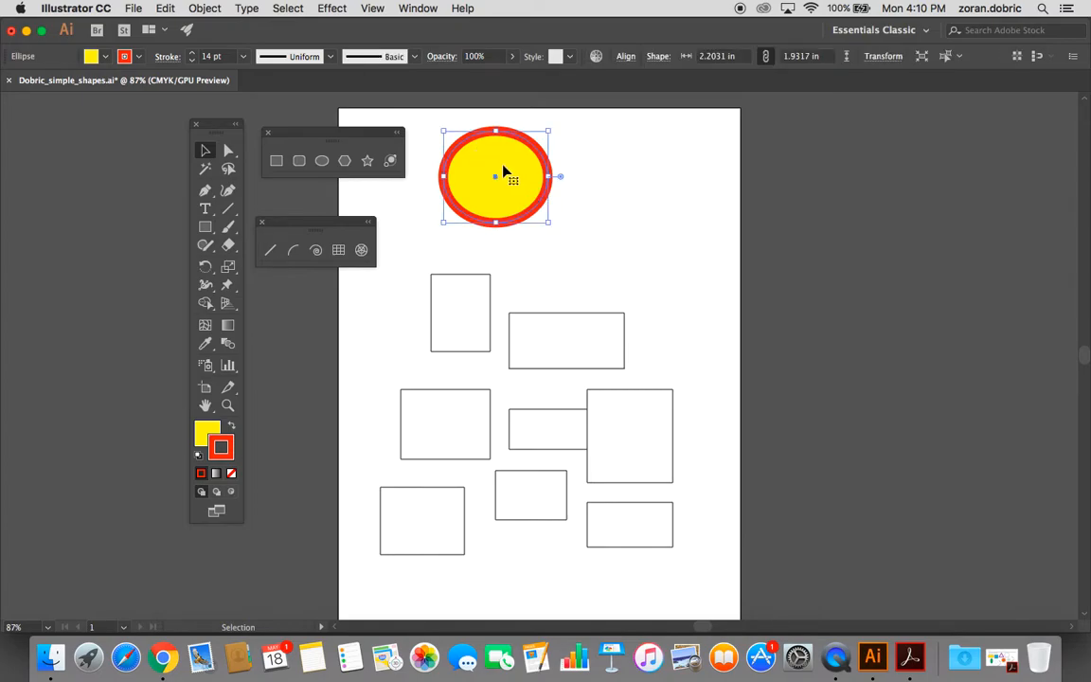
{"action": "left_click", "coordinate": [640, 198]}
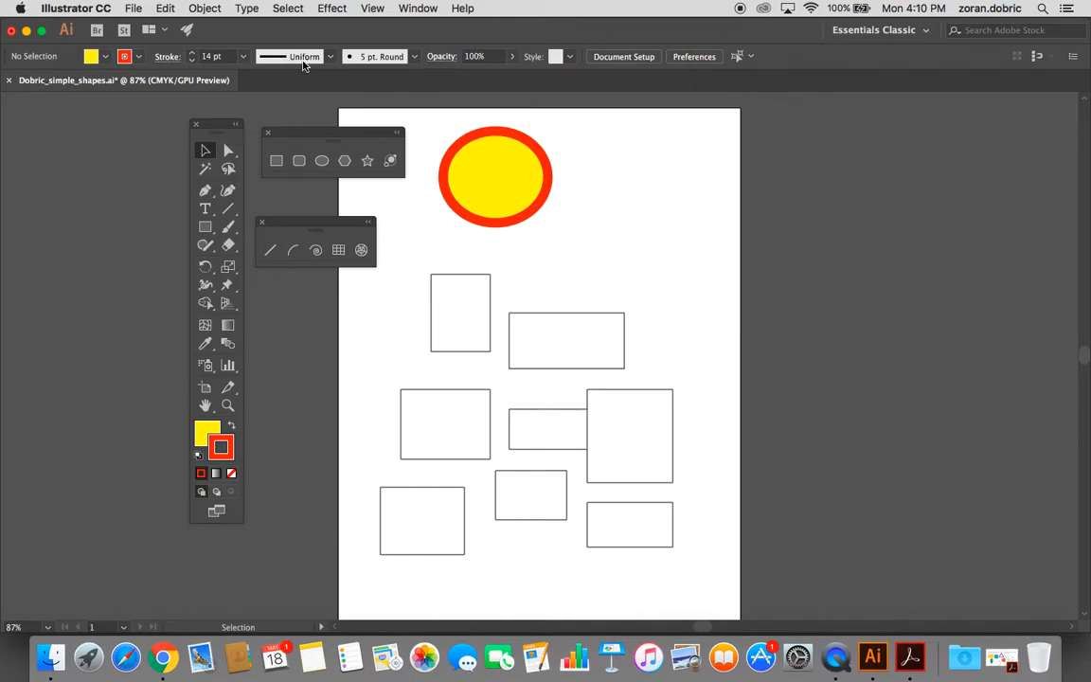
- Show the Properties panel and place it over the artboard's right edge
{"action": "left_click", "coordinate": [413, 9]}
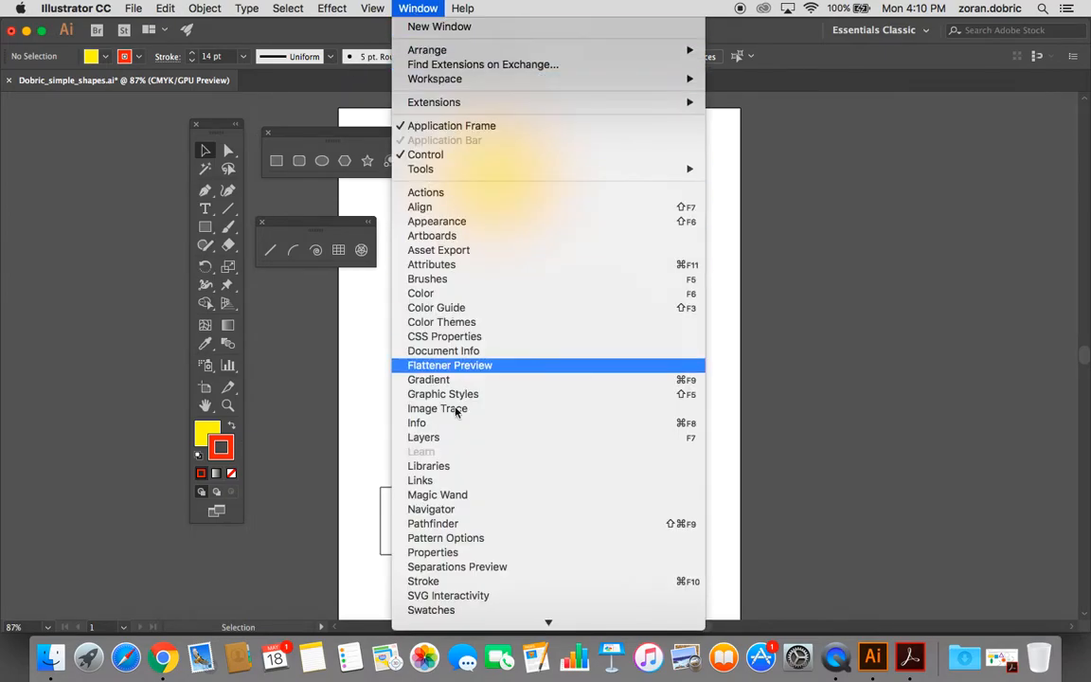
{"action": "left_click", "coordinate": [459, 552]}
{"action": "mouse_move", "coordinate": [734, 154]}
{"action": "left_mouse_down"}
{"action": "mouse_move", "coordinate": [768, 142]}
{"action": "mouse_move", "coordinate": [743, 144]}
{"action": "left_mouse_up"}
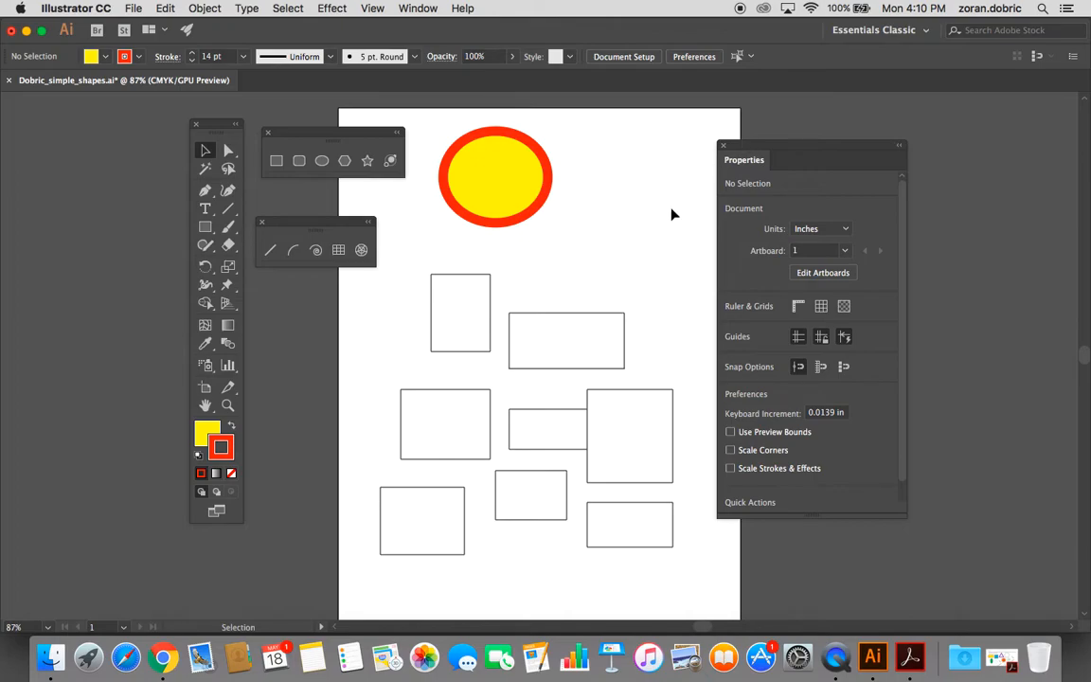
- Change the ellipse's fill to light blue using its appearance properties
{"action": "left_click", "coordinate": [519, 171]}
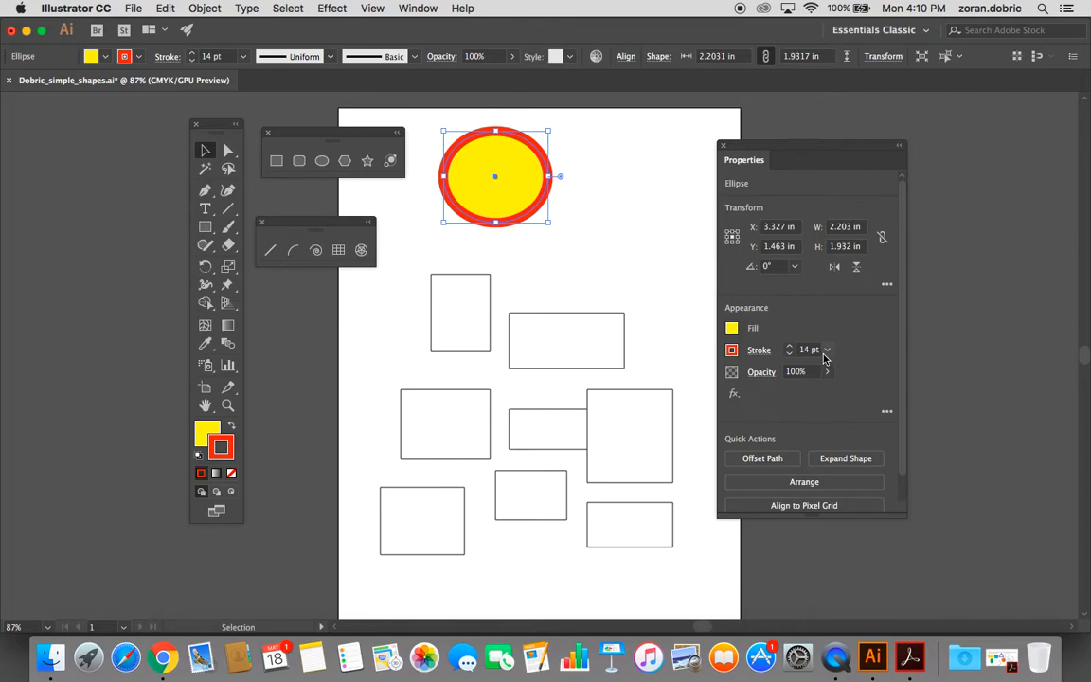
{"action": "left_click", "coordinate": [731, 349]}
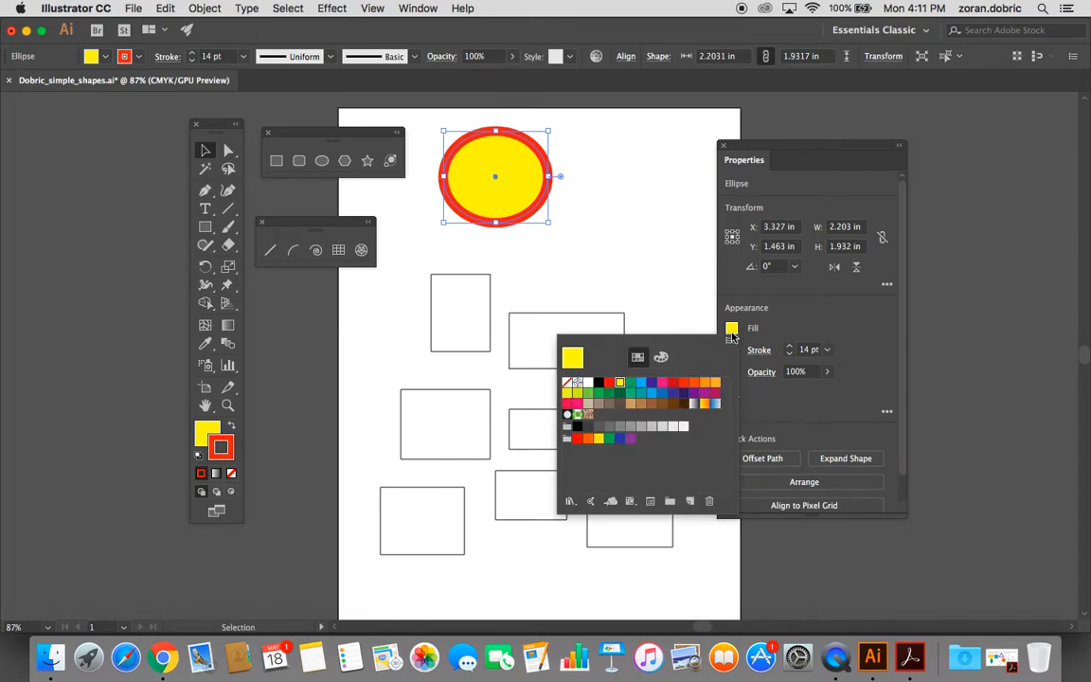
{"action": "left_click", "coordinate": [651, 393]}
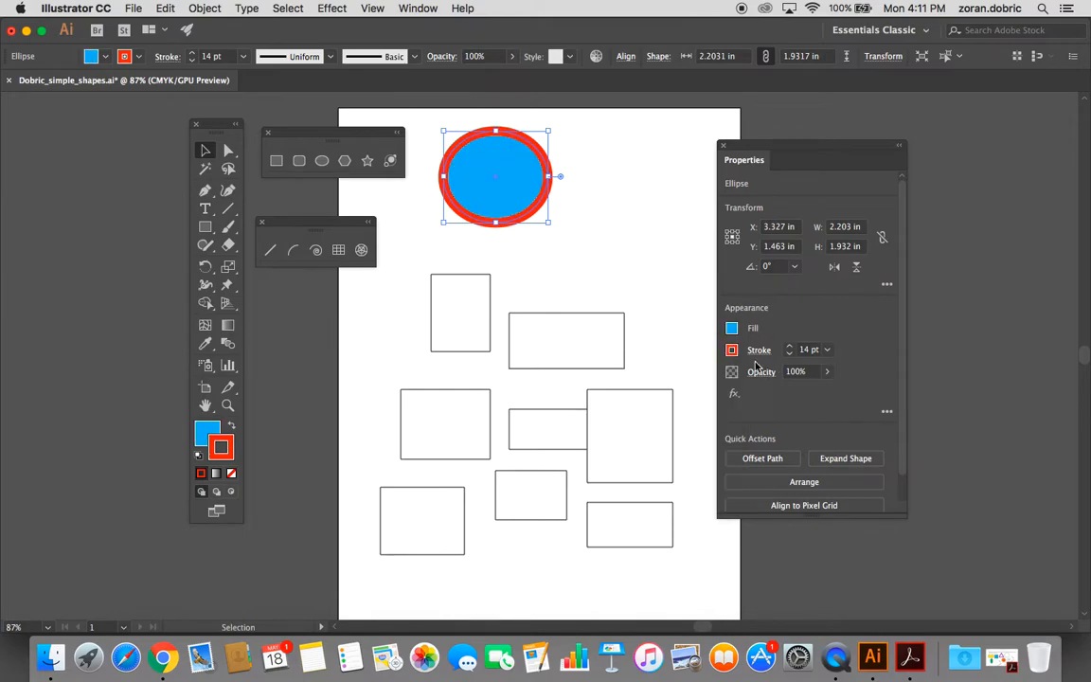
- Change the ellipse's stroke colour to green and deselect the ellipse
{"action": "left_click", "coordinate": [731, 349]}
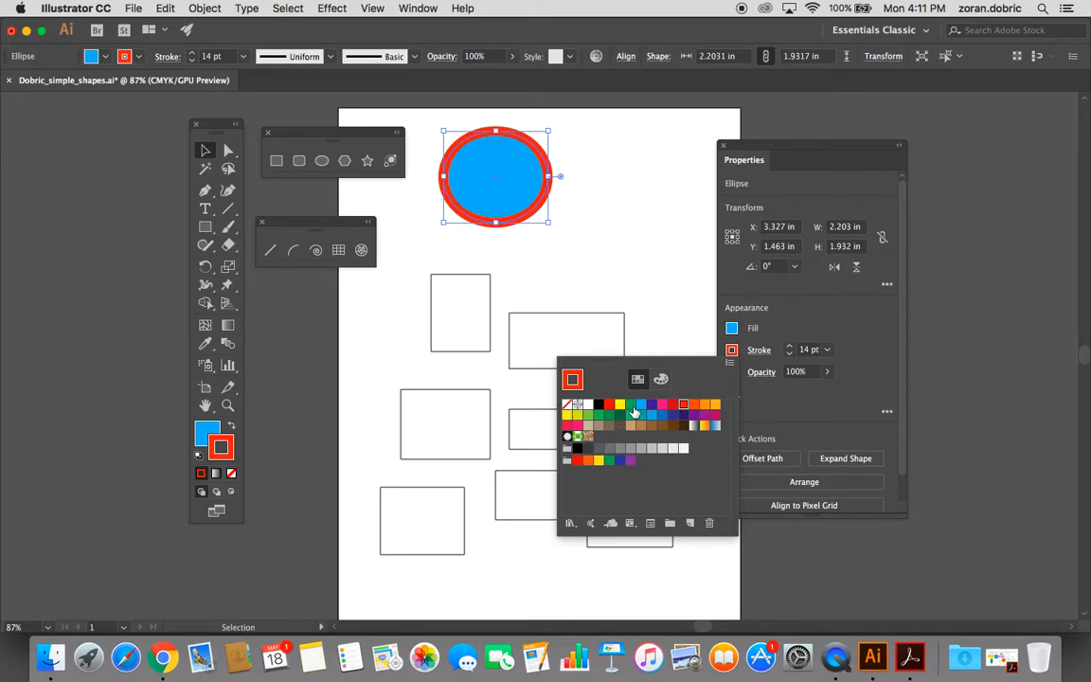
{"action": "left_click", "coordinate": [630, 407]}
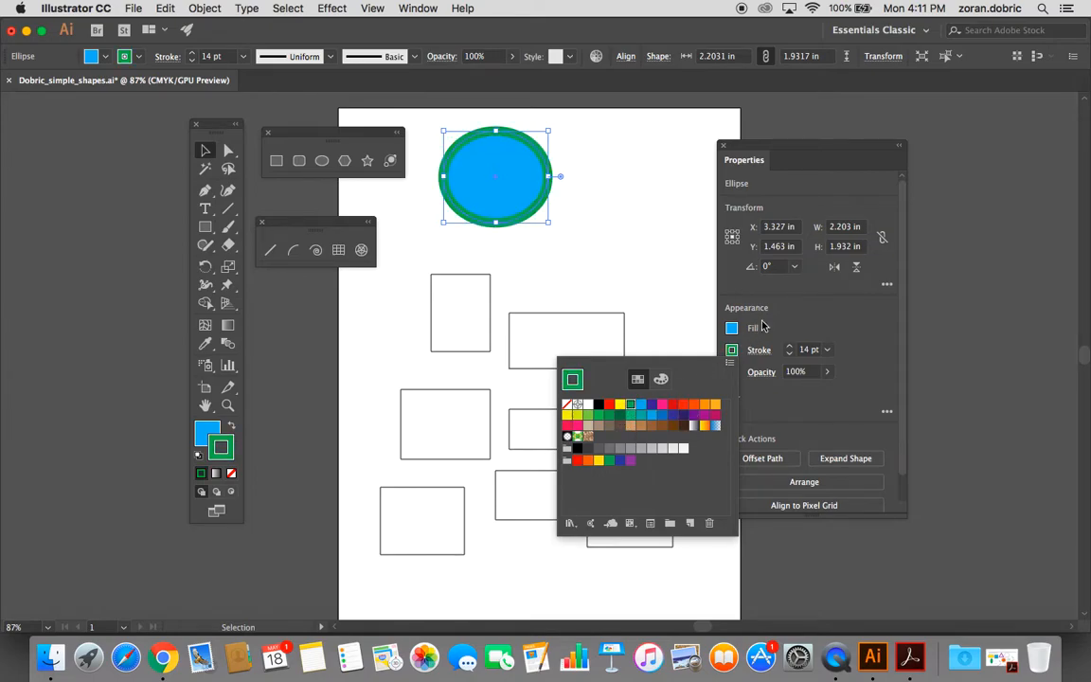
{"action": "left_click", "coordinate": [817, 318]}
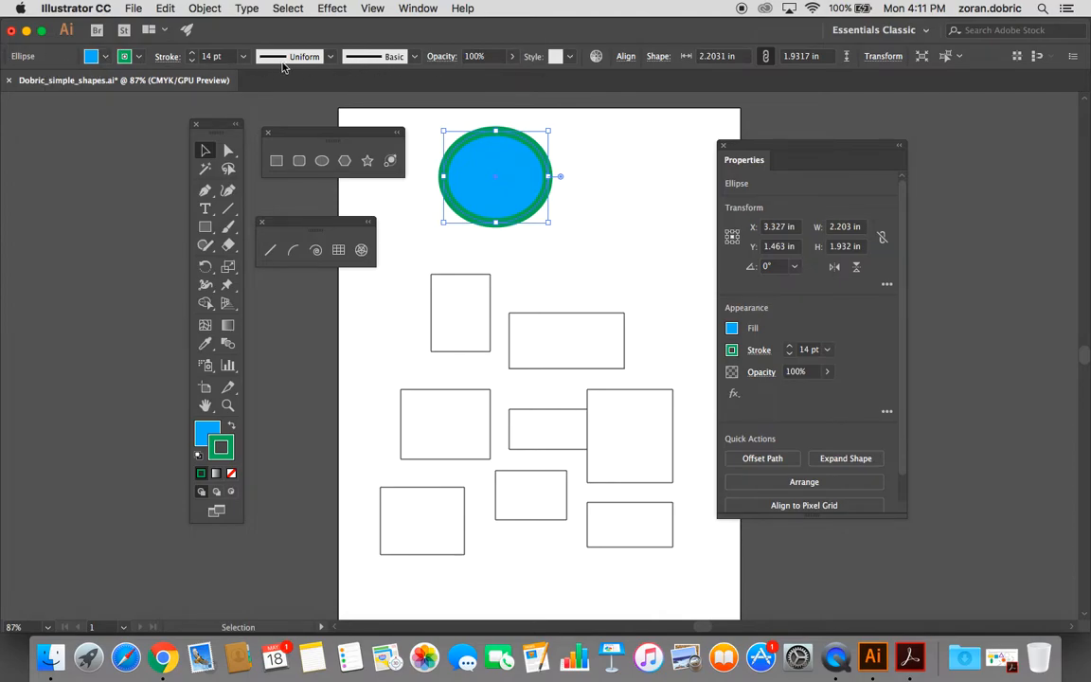
{"action": "left_click", "coordinate": [694, 165]}
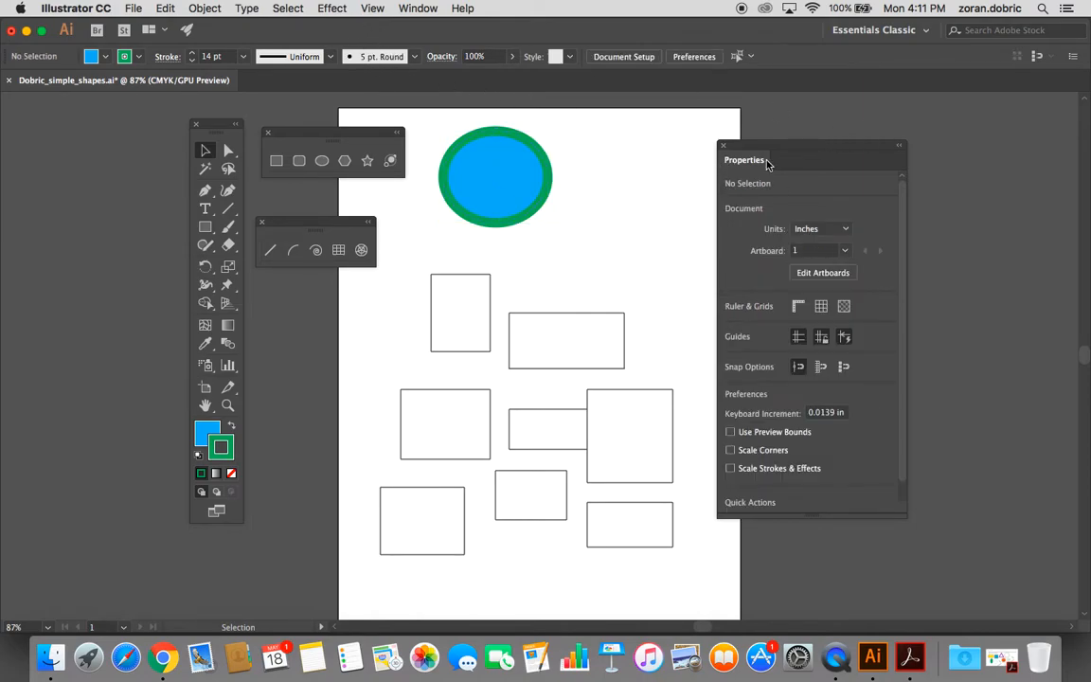
- Check the ellipse's stroke swatches in its properties without changing them, and close the Properties panel with nothing selected
{"action": "left_click", "coordinate": [519, 178]}
{"action": "left_click", "coordinate": [731, 350]}
{"action": "left_click", "coordinate": [734, 352]}
{"action": "left_click", "coordinate": [732, 351]}
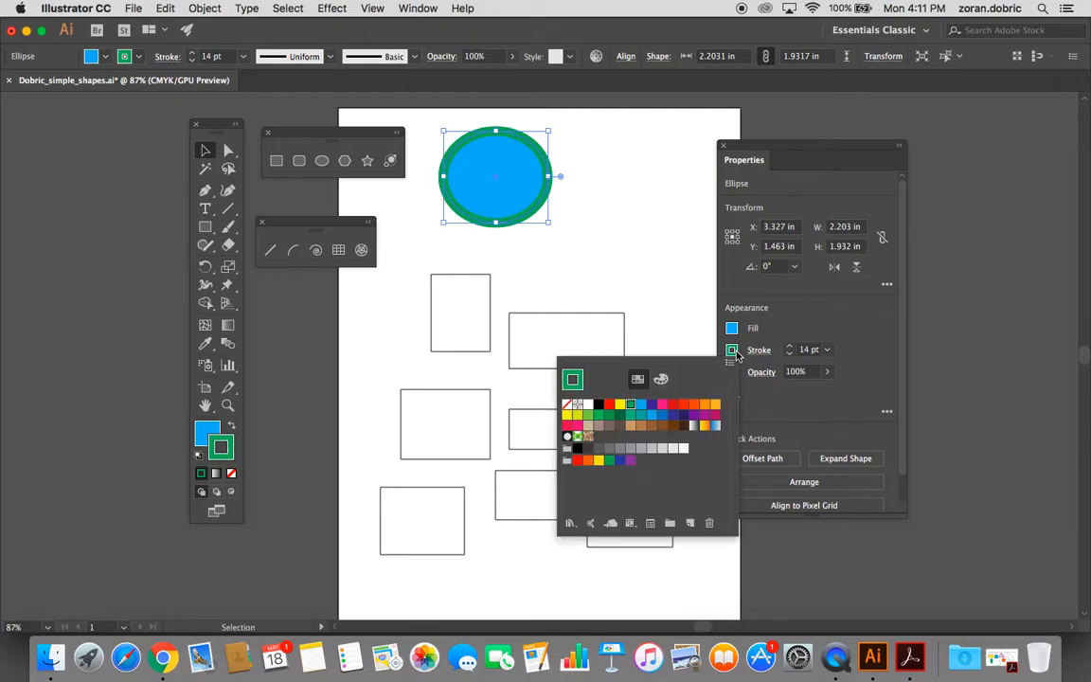
{"action": "left_click", "coordinate": [733, 350]}
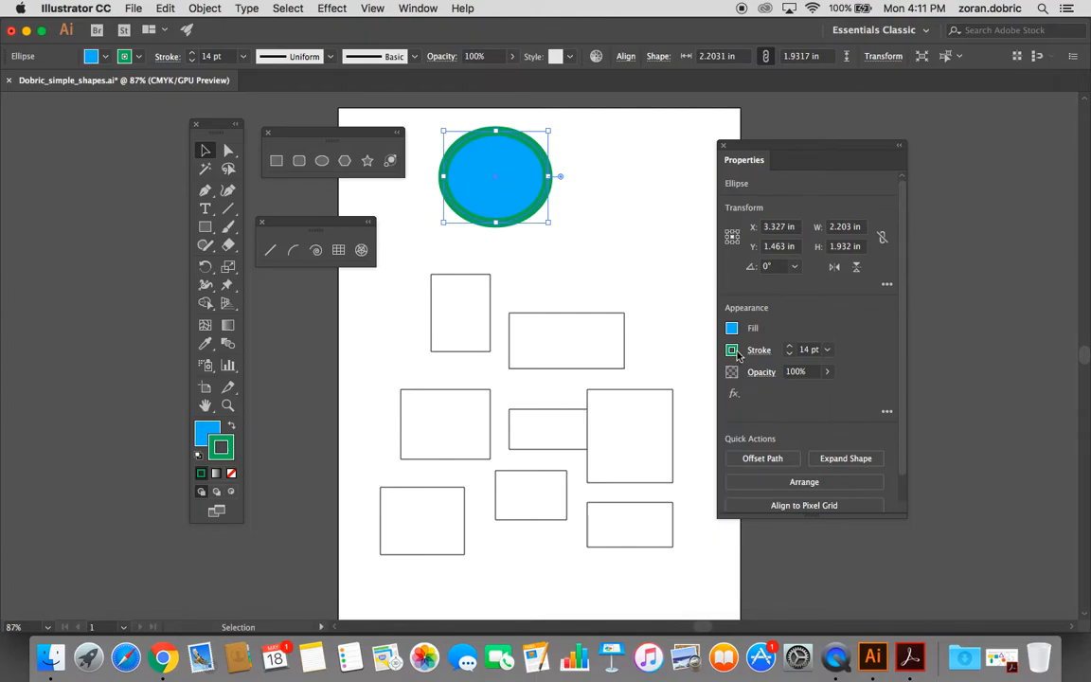
{"action": "left_click", "coordinate": [724, 150]}
{"action": "left_click", "coordinate": [562, 207]}
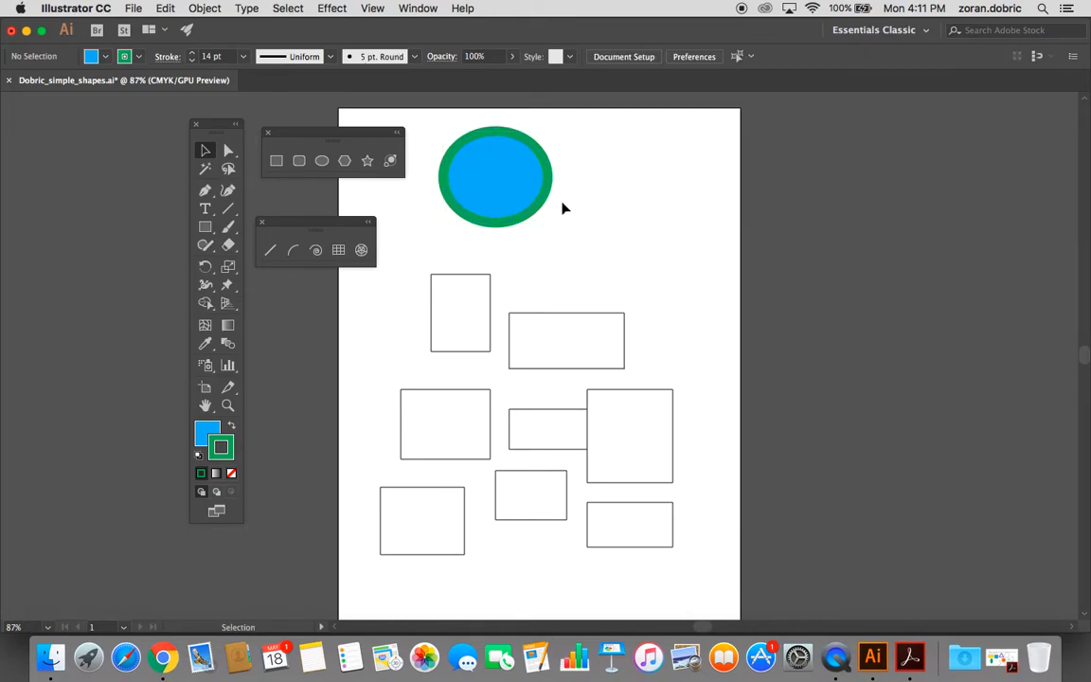
- Move the upper wide rectangle up and to the right, and fill it with dark brown
{"action": "left_click_drag", "start_coordinate": [543, 319], "coordinate": [571, 272]}
{"action": "left_click", "coordinate": [91, 56]}
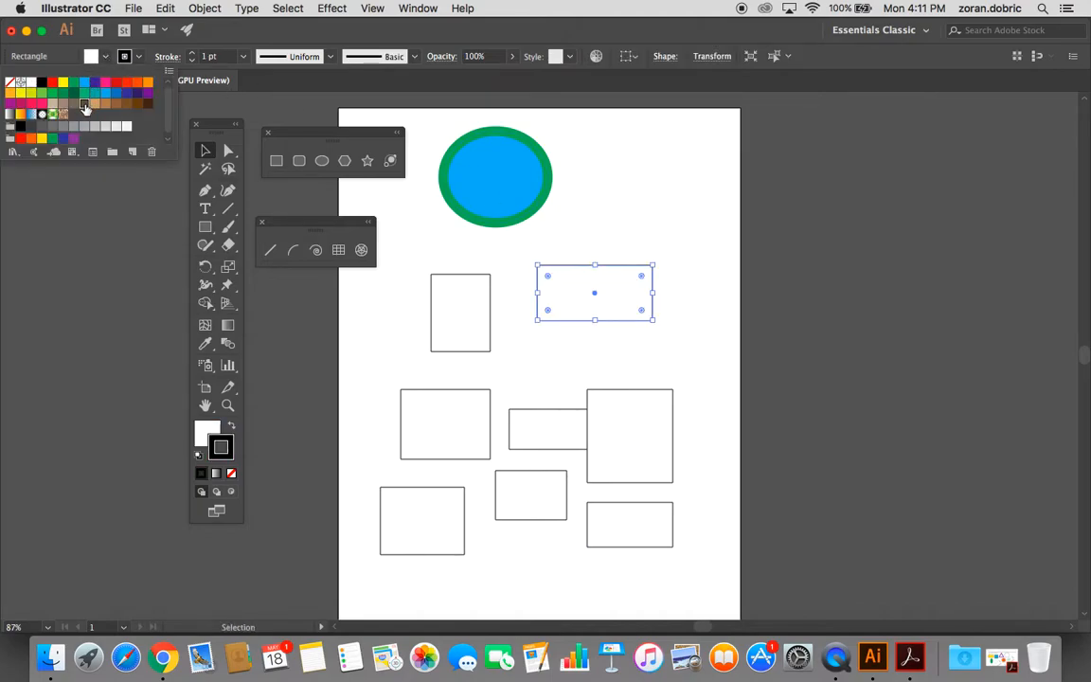
{"action": "left_click", "coordinate": [84, 103]}
- Give the tall rectangle below the ellipse a light brown stroke (C=30 M=50 Y=75 K=10) with a weight of 5 pt
{"action": "left_click", "coordinate": [459, 357]}
{"action": "left_click", "coordinate": [456, 305]}
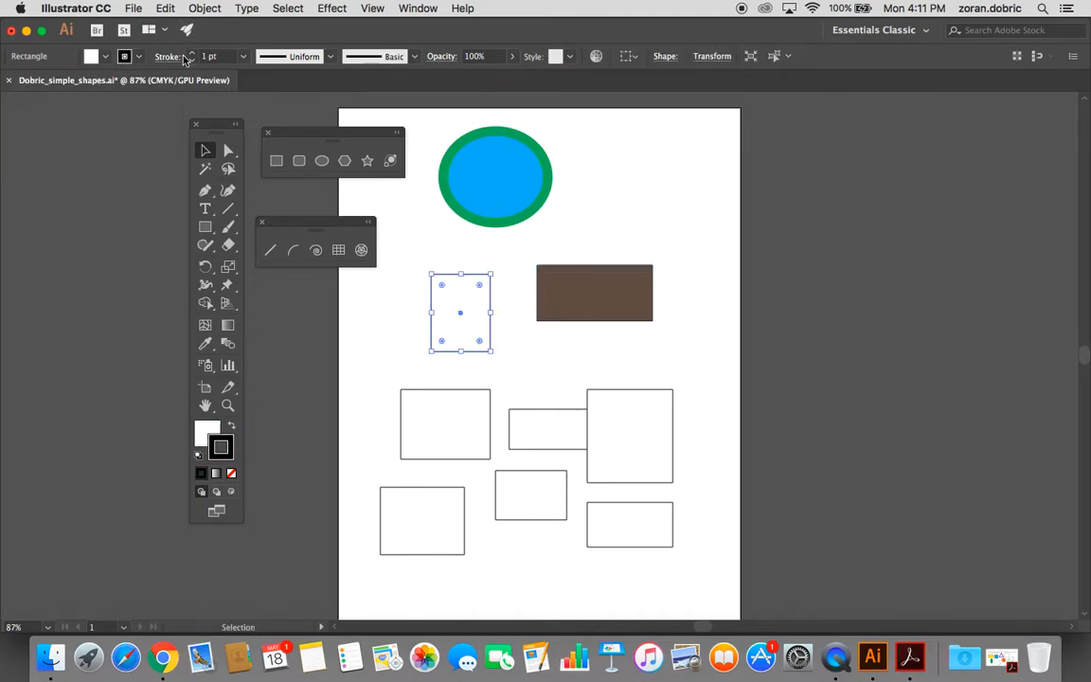
{"action": "left_click", "coordinate": [132, 56]}
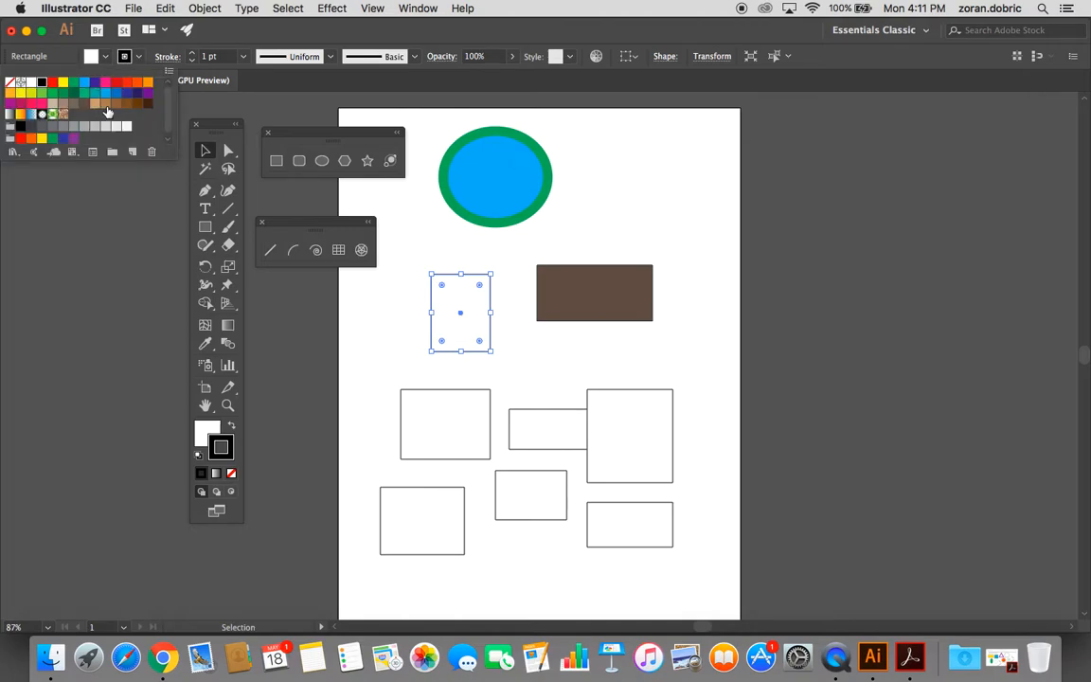
{"action": "left_click", "coordinate": [106, 107]}
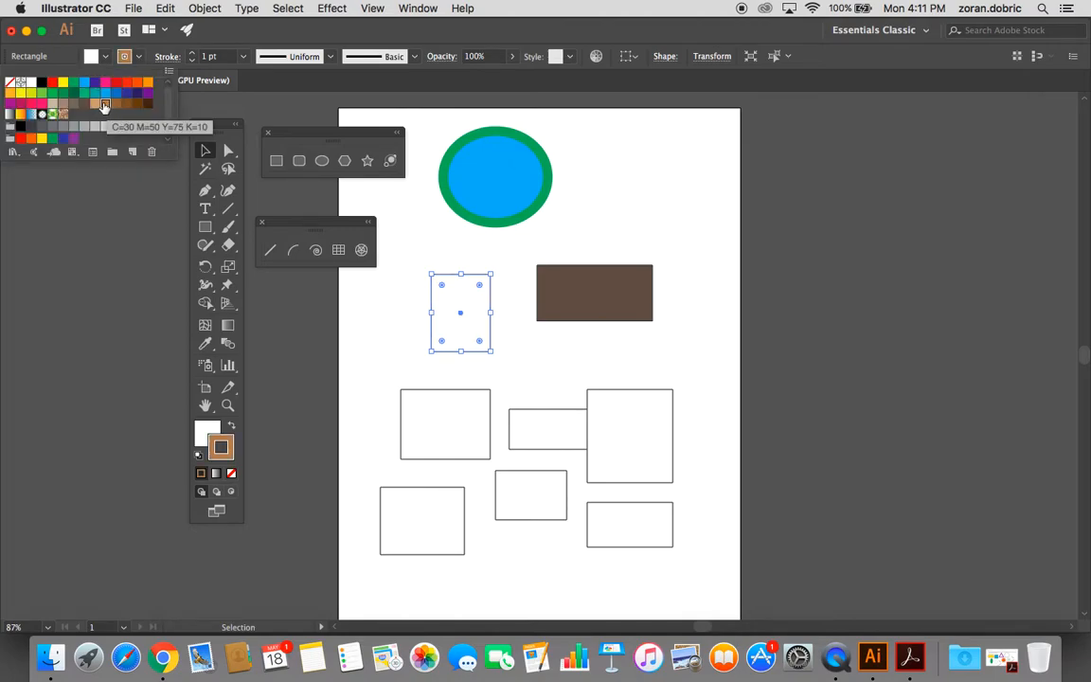
{"action": "left_click", "coordinate": [243, 63]}
{"action": "left_click", "coordinate": [244, 63]}
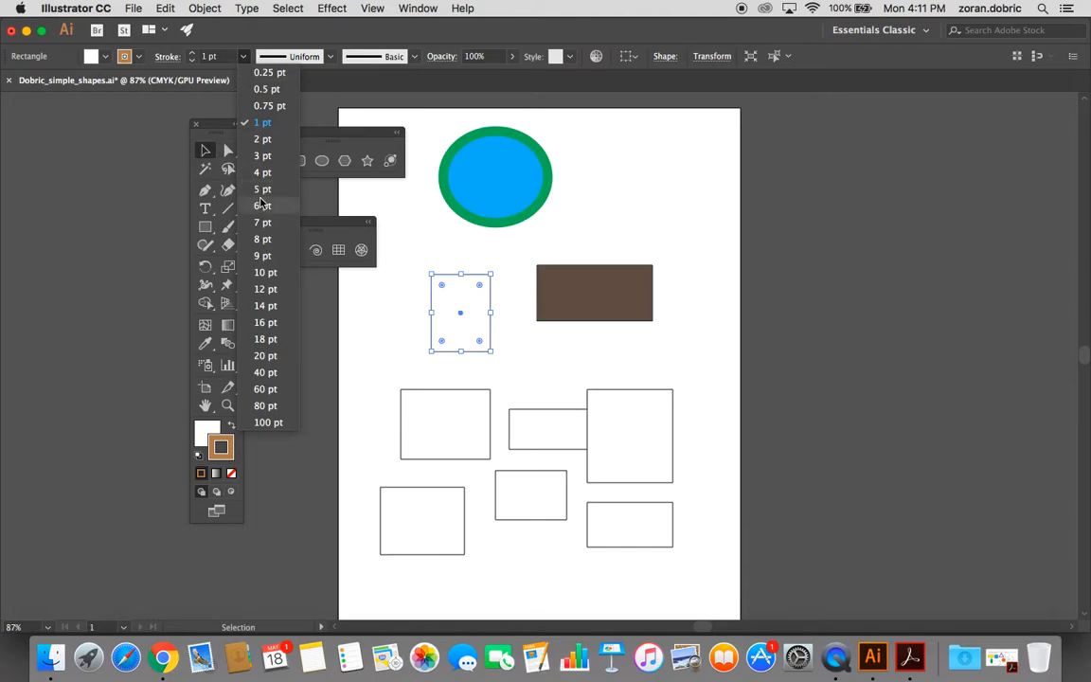
{"action": "left_click", "coordinate": [257, 179]}
- Fill the tall rectangle with yellow and deselect it
{"action": "left_click", "coordinate": [93, 56]}
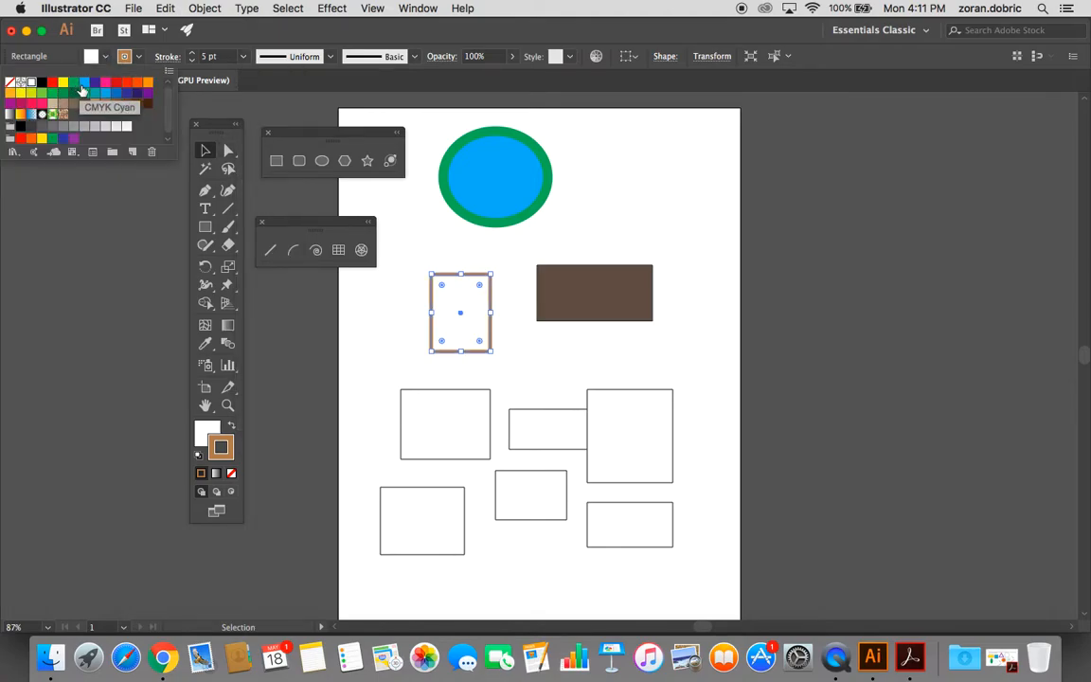
{"action": "left_click", "coordinate": [62, 83]}
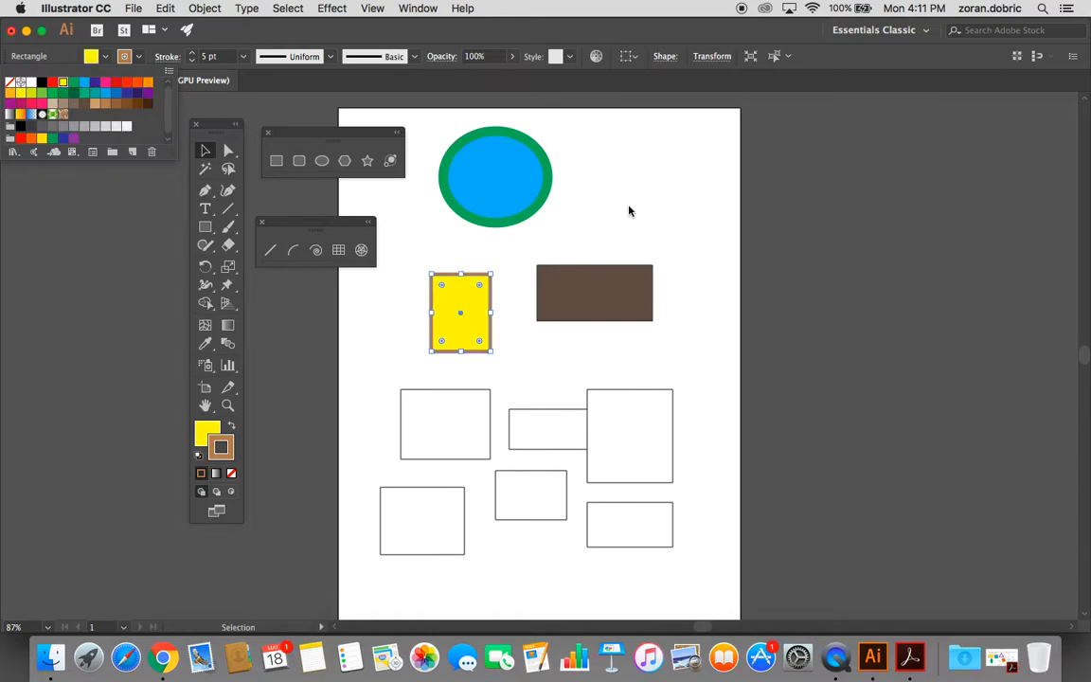
{"action": "left_click", "coordinate": [664, 212]}
{"action": "left_click", "coordinate": [641, 213]}
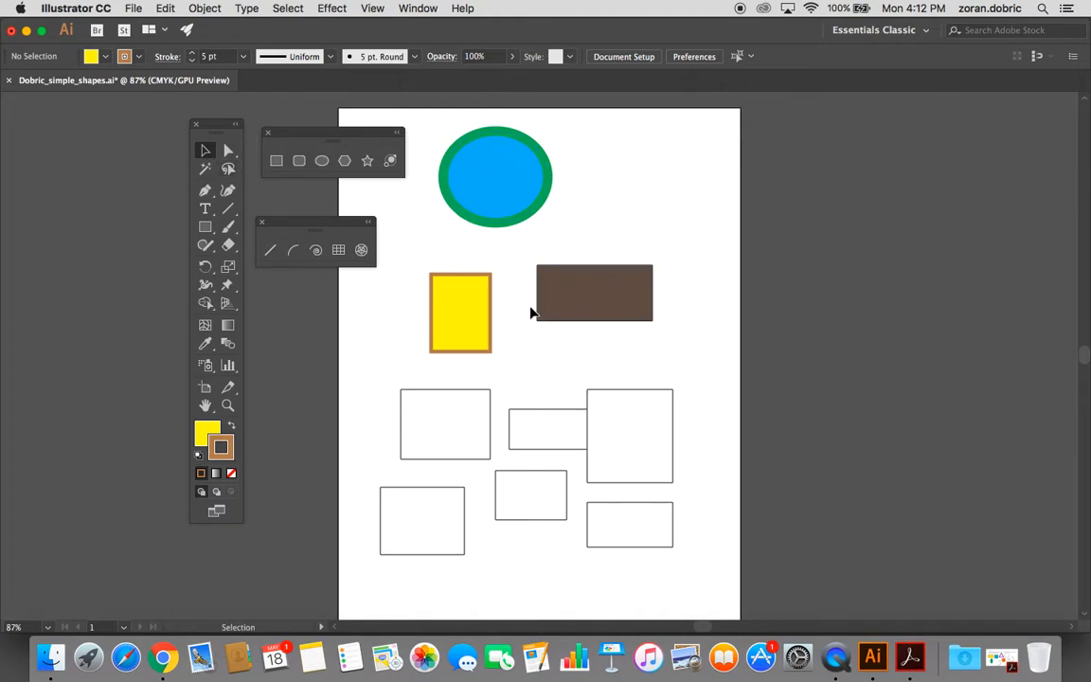
- Move the brown rectangle slightly up and to the right, resize it from its corners and sides, and deselect it
{"action": "left_click_drag", "start_coordinate": [601, 303], "coordinate": [630, 291]}
{"action": "left_click", "coordinate": [611, 216]}
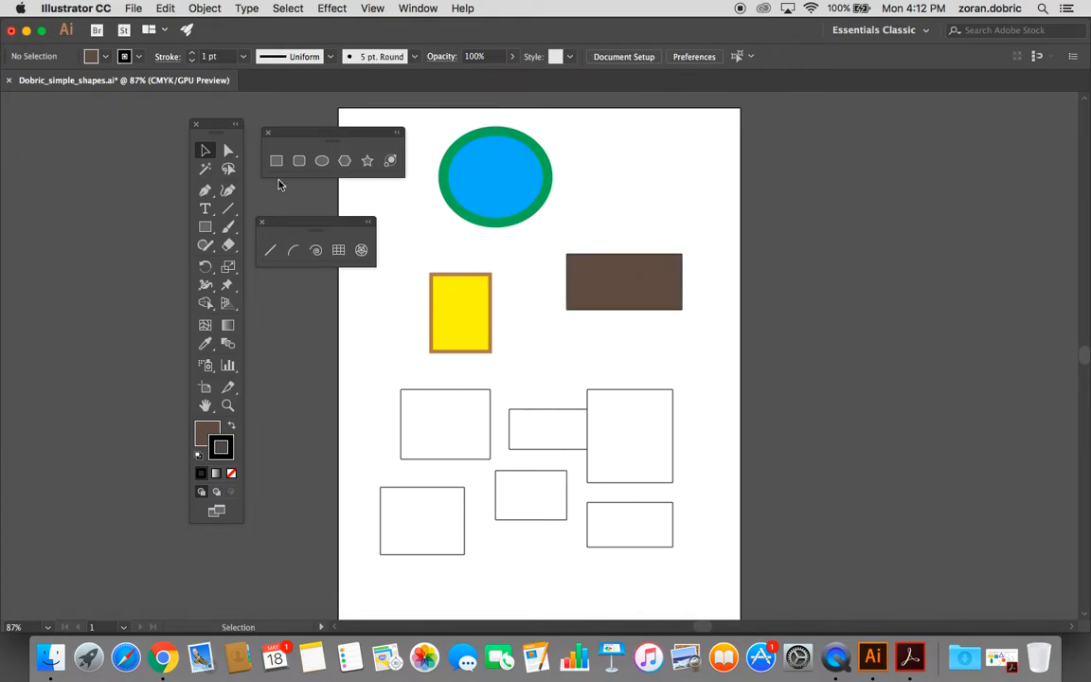
{"action": "left_click", "coordinate": [611, 287]}
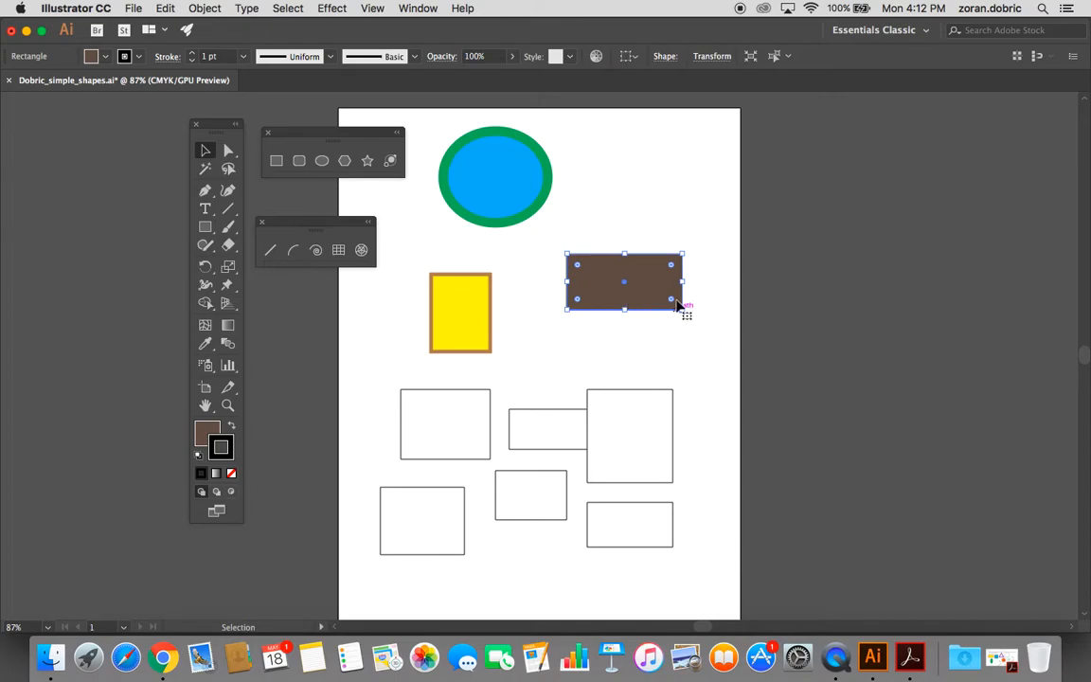
{"action": "left_click_drag", "start_coordinate": [685, 312], "coordinate": [725, 358]}
{"action": "left_click_drag", "start_coordinate": [725, 307], "coordinate": [777, 308]}
{"action": "left_click_drag", "start_coordinate": [778, 254], "coordinate": [685, 288]}
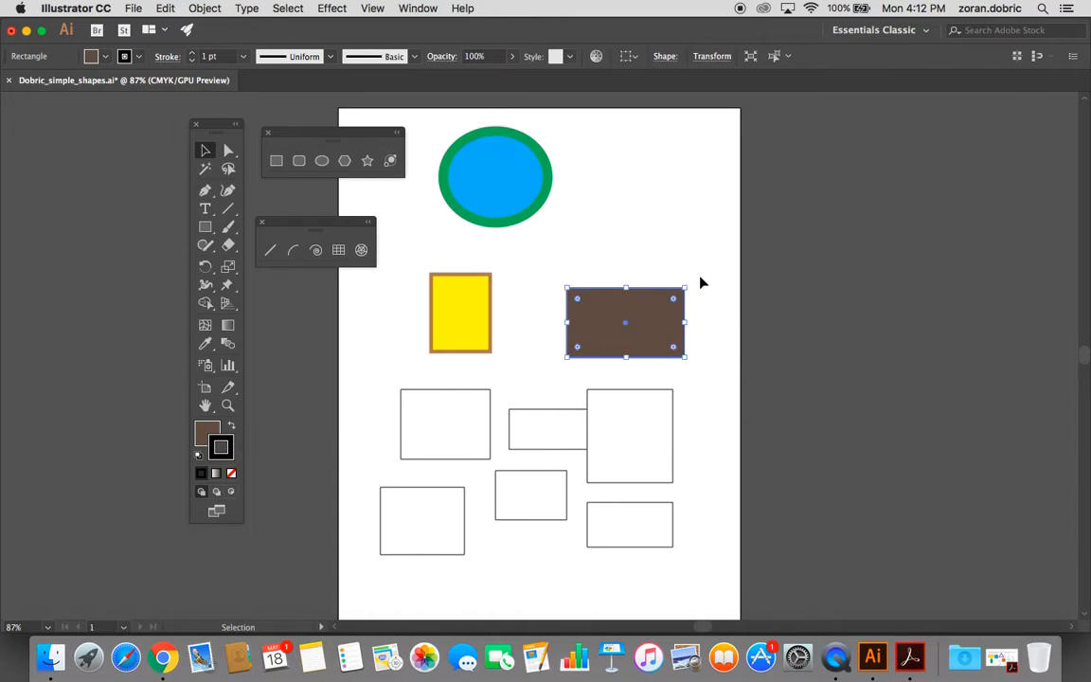
{"action": "left_click", "coordinate": [768, 359]}
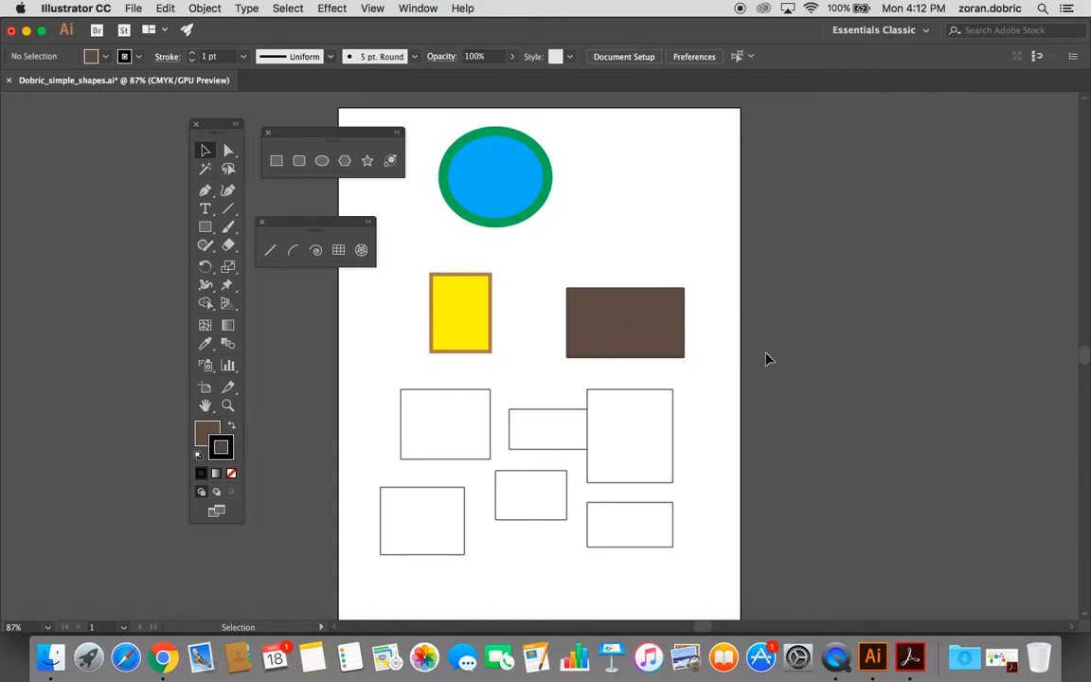
- Try rotating the brown rectangle counterclockwise by about 30 degrees and deselect it
{"action": "left_click", "coordinate": [668, 313]}
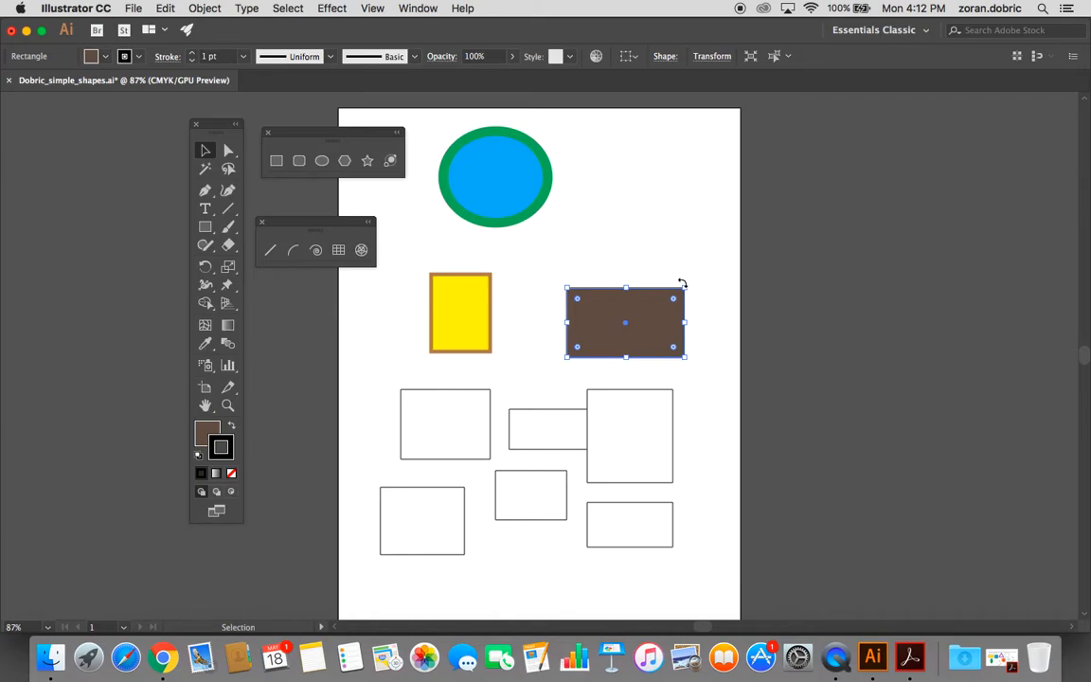
{"action": "key", "text": "super+shift+b"}
{"action": "left_click_drag", "start_coordinate": [679, 283], "coordinate": [657, 268]}
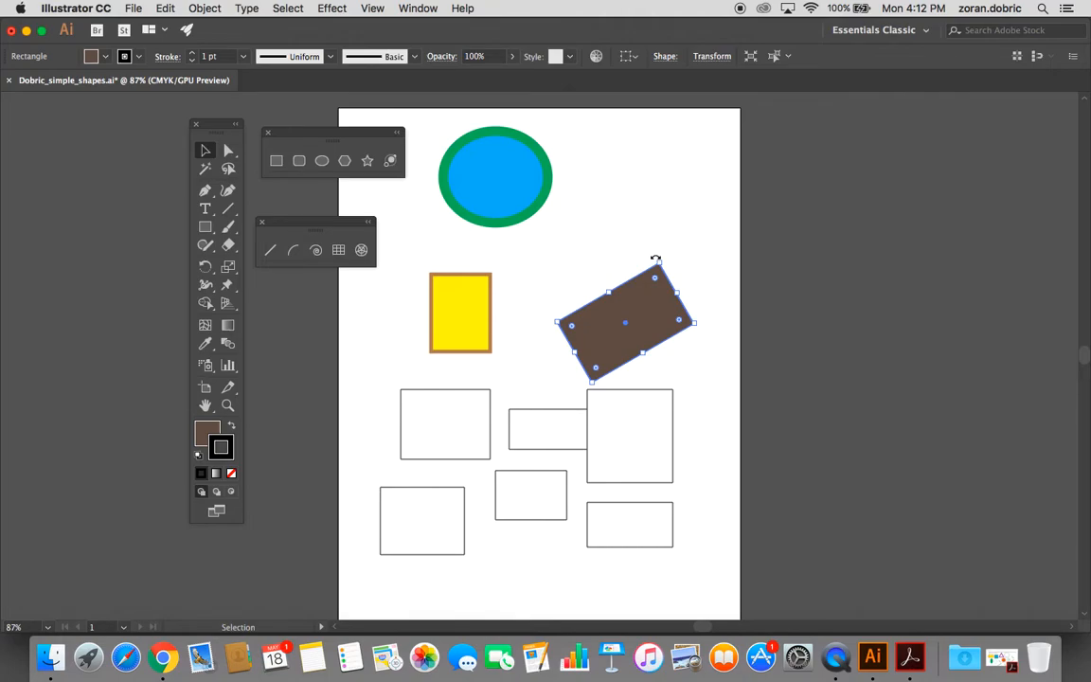
{"action": "left_click", "coordinate": [682, 241]}
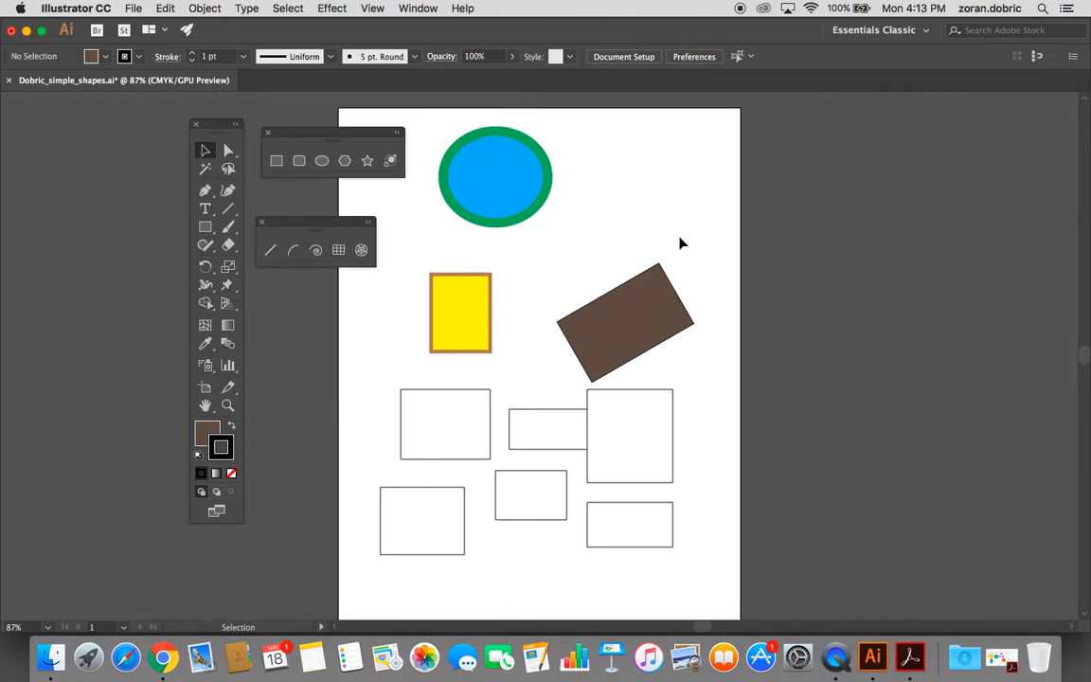
- Undo the brown rectangle's rotation and its last resize, and leave it deselected
{"action": "key", "text": "ctrl+z"}
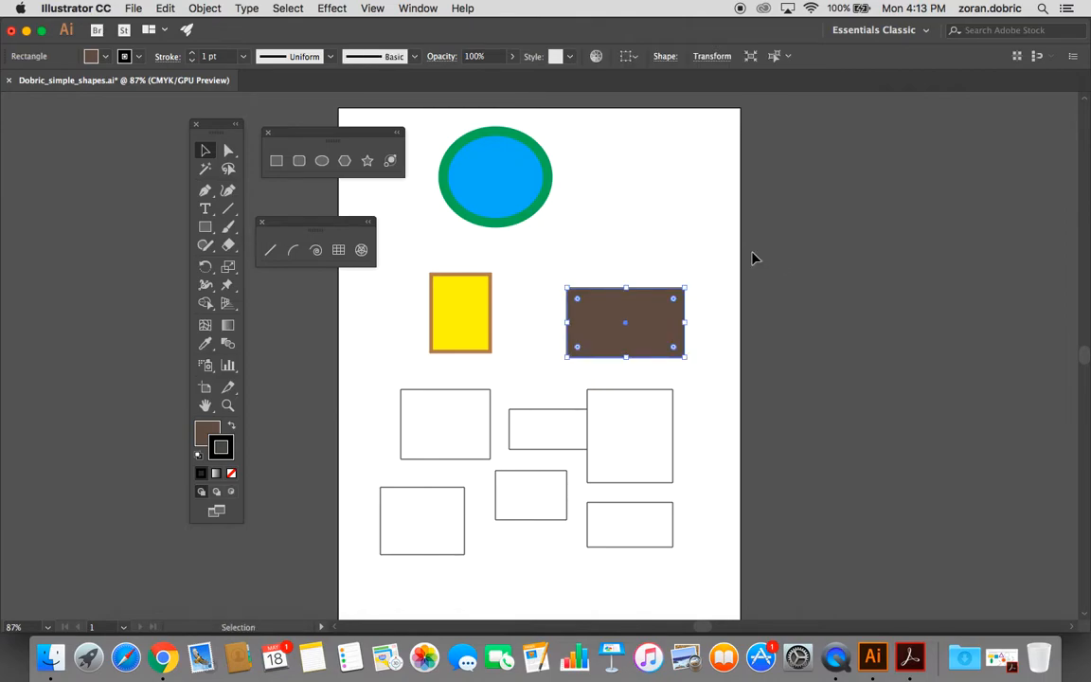
{"action": "left_click", "coordinate": [655, 216]}
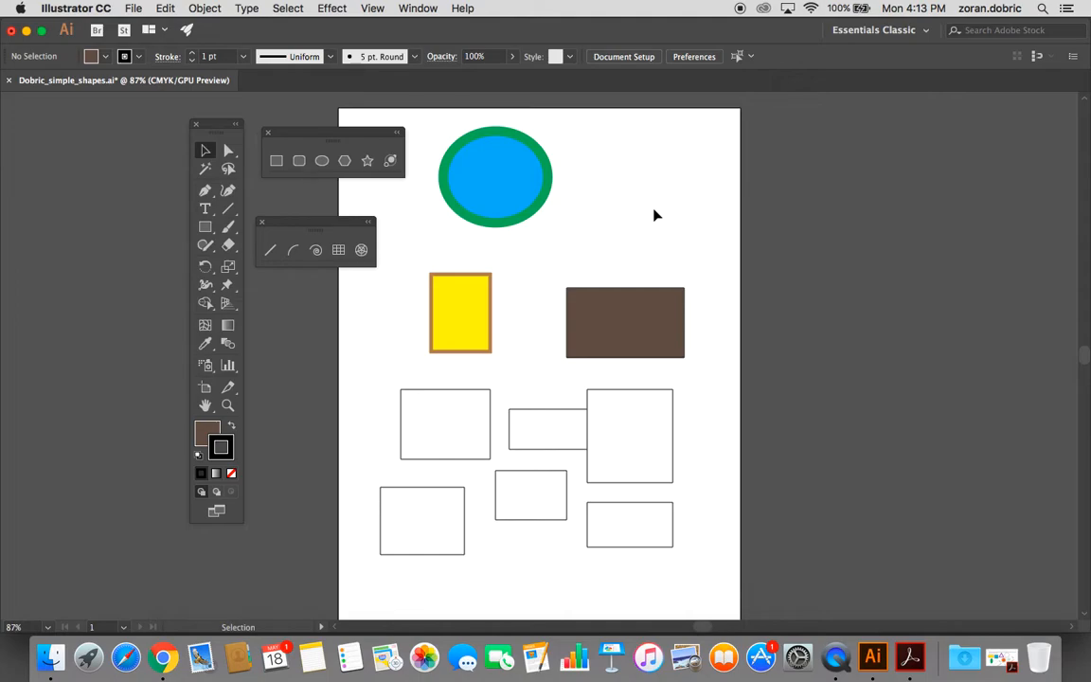
{"action": "key", "text": "ctrl+z"}
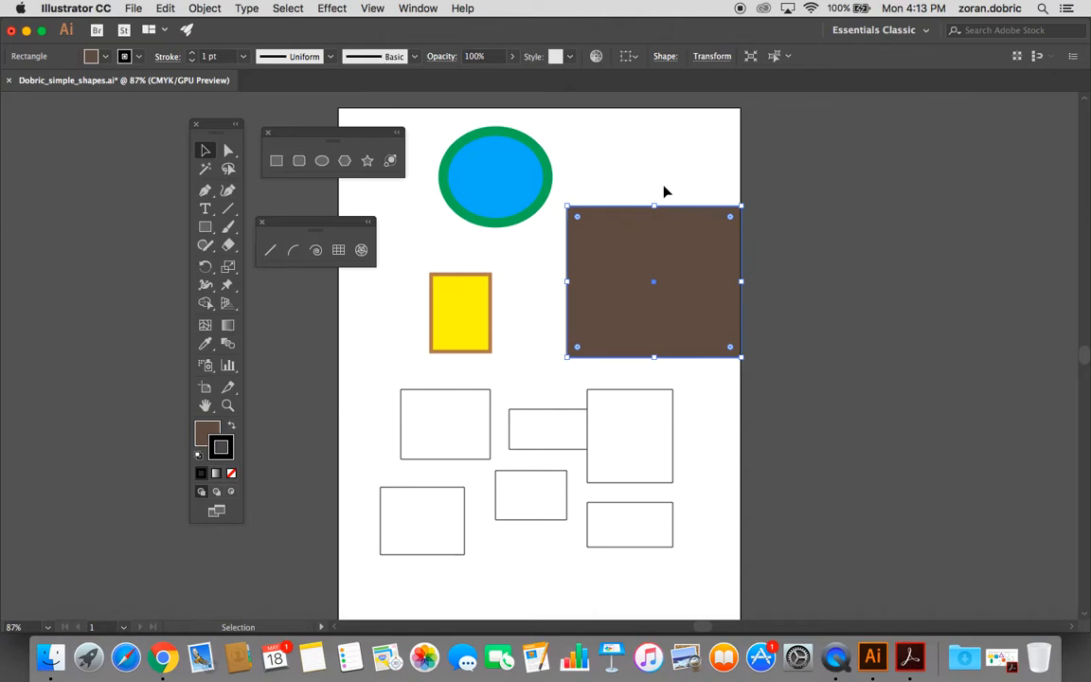
{"action": "left_click", "coordinate": [665, 191]}
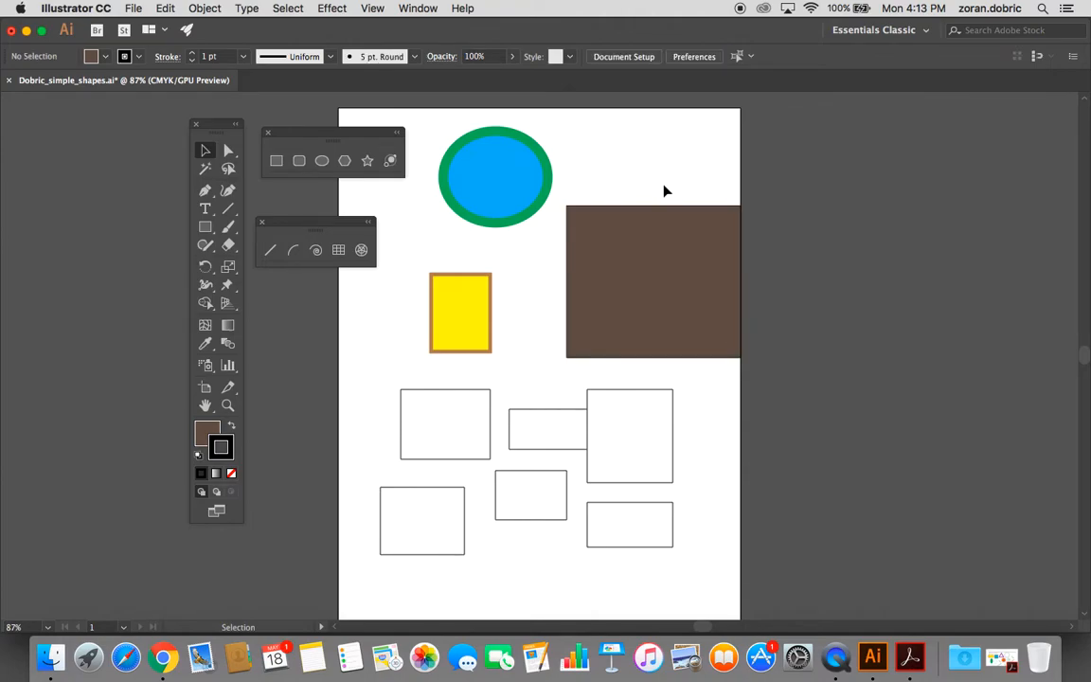
- Try rotating the enlarged brown rectangle clockwise by roughly 40 degrees, undo the rotation, and deselect it
{"action": "left_click", "coordinate": [663, 242]}
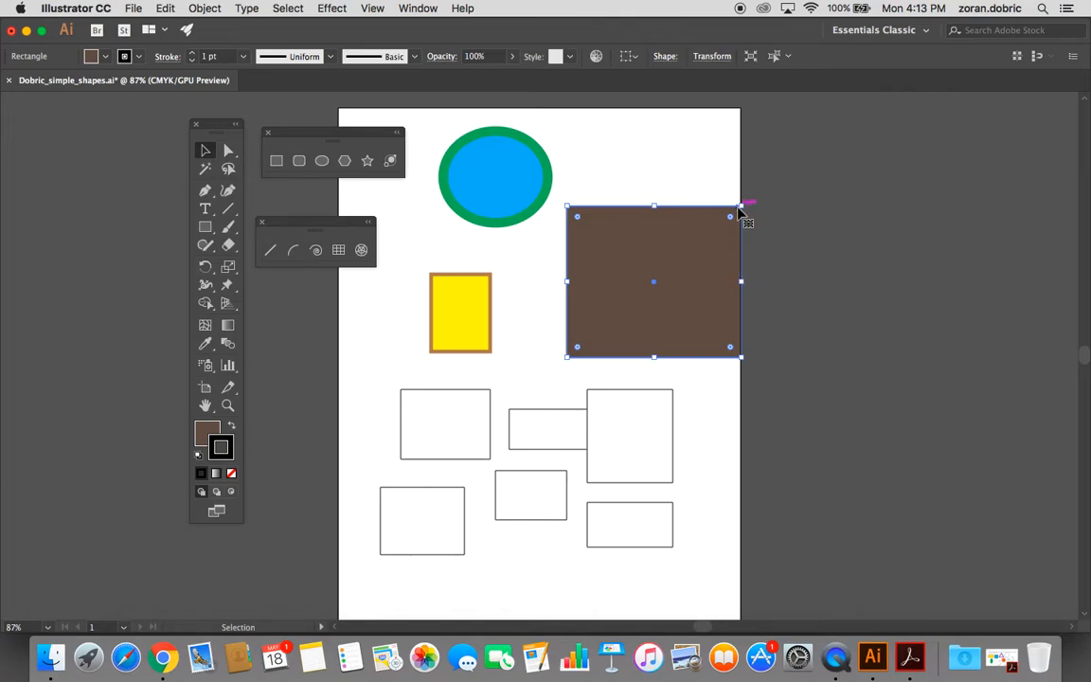
{"action": "left_click", "coordinate": [625, 193]}
{"action": "left_click", "coordinate": [599, 232]}
{"action": "left_click", "coordinate": [583, 142]}
{"action": "left_click", "coordinate": [620, 254]}
{"action": "left_click_drag", "start_coordinate": [566, 202], "coordinate": [640, 168]}
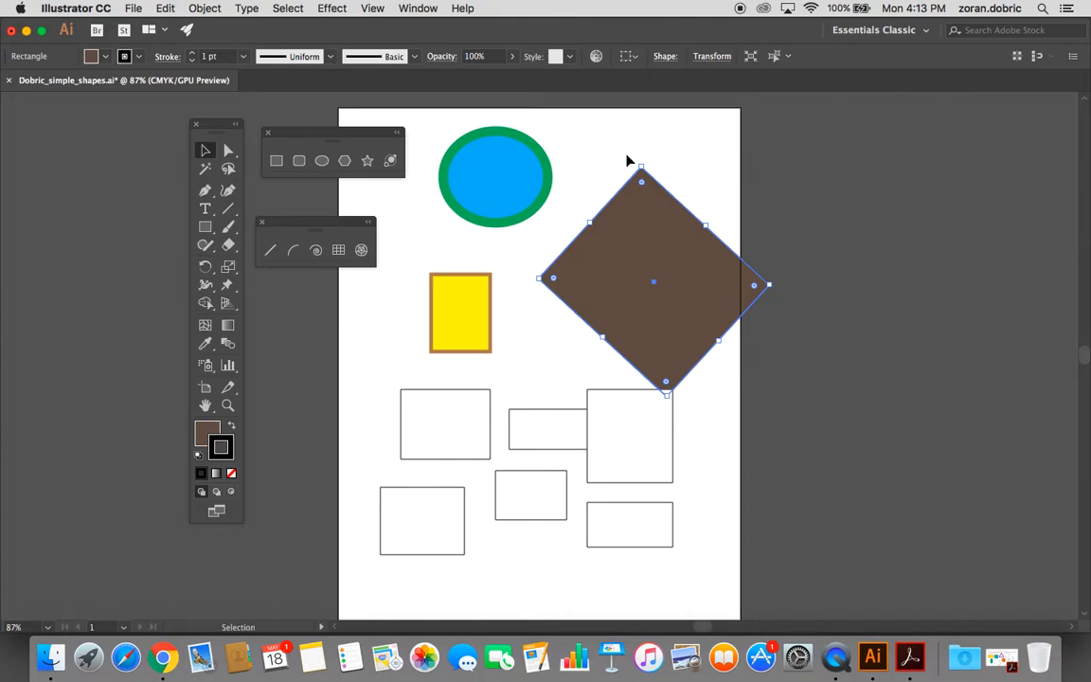
{"action": "key", "text": "super+z"}
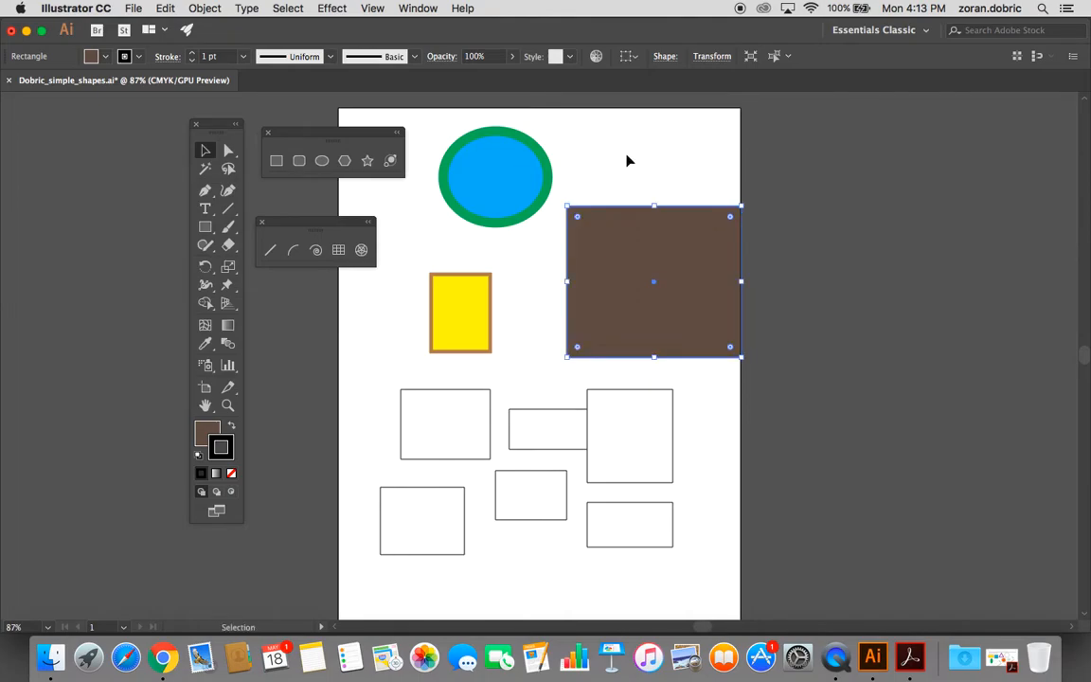
{"action": "left_click", "coordinate": [648, 179]}
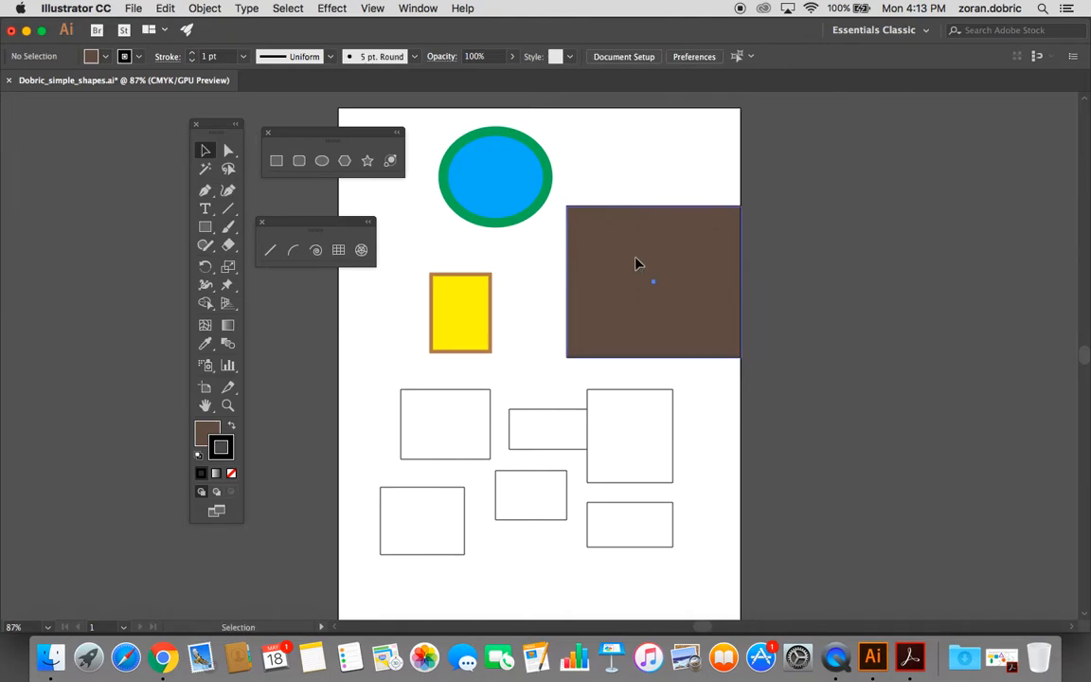
- Resize the brown rectangle from its individual sides into a wider, shorter shape, and place it across the artboard's right edge
{"action": "left_click", "coordinate": [604, 289]}
{"action": "left_click_drag", "start_coordinate": [598, 263], "coordinate": [648, 256]}
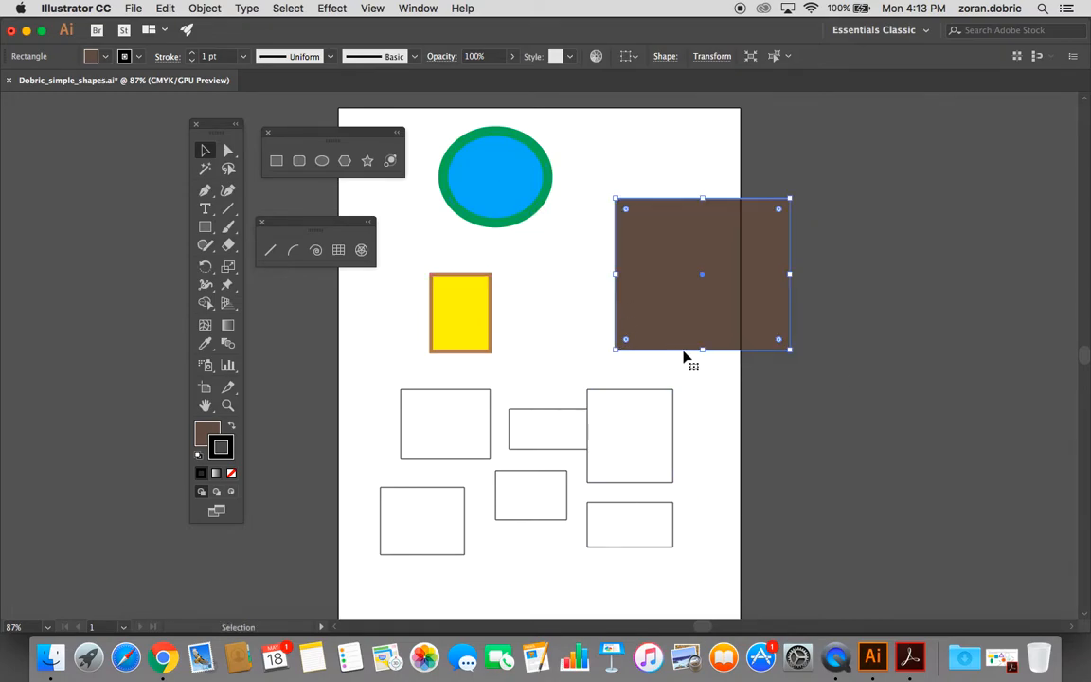
{"action": "left_click_drag", "start_coordinate": [702, 350], "coordinate": [666, 319]}
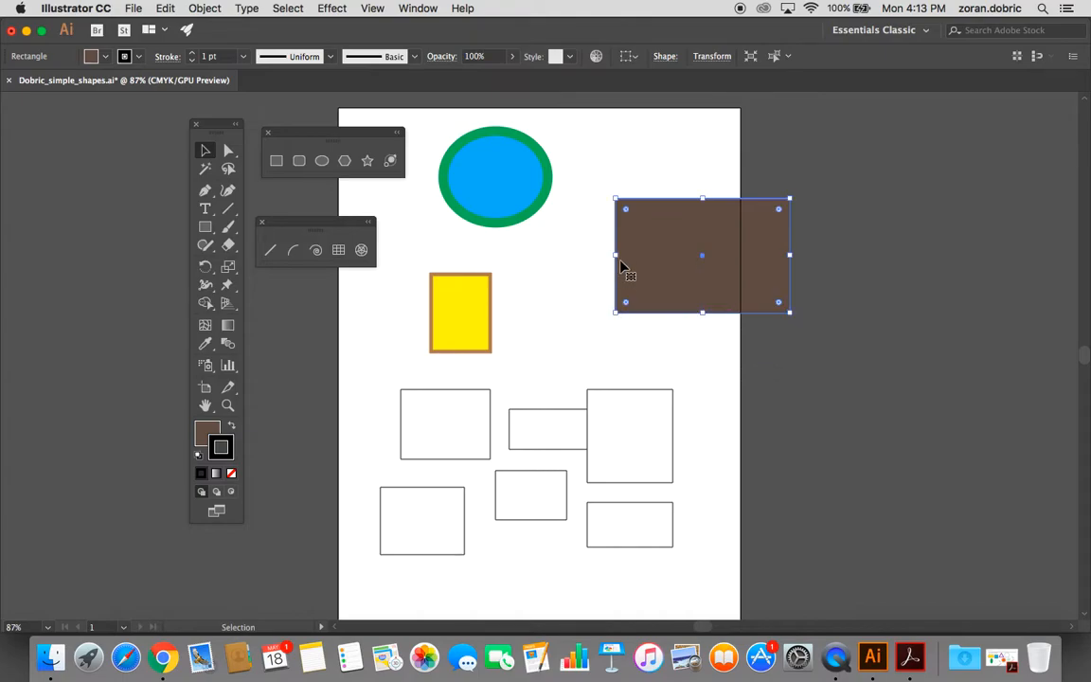
{"action": "left_click_drag", "start_coordinate": [615, 255], "coordinate": [587, 262]}
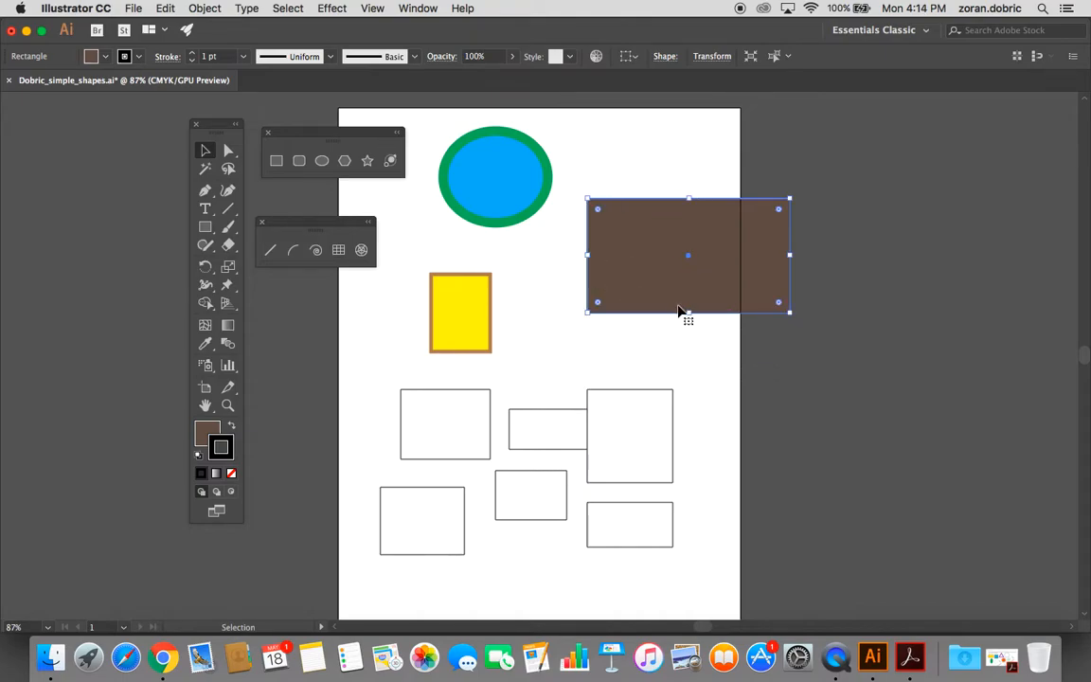
{"action": "left_click_drag", "start_coordinate": [688, 312], "coordinate": [689, 360]}
{"action": "left_click_drag", "start_coordinate": [790, 279], "coordinate": [820, 279]}
{"action": "left_click_drag", "start_coordinate": [704, 199], "coordinate": [705, 235]}
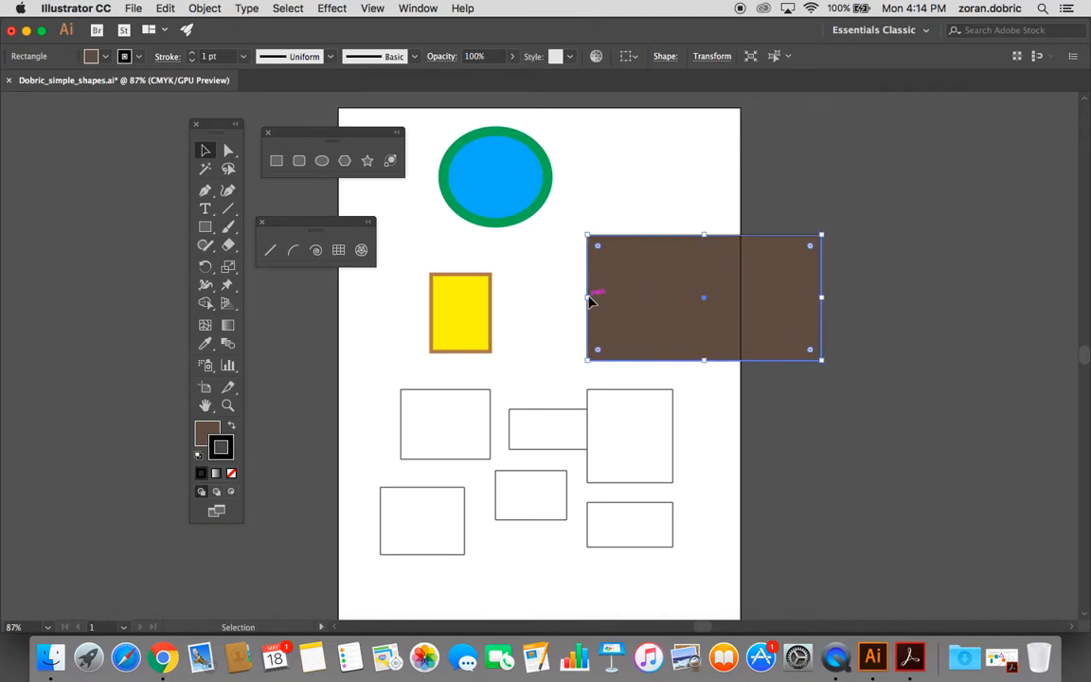
{"action": "key", "text": "super+shift+a"}
{"action": "left_click_drag", "start_coordinate": [605, 288], "coordinate": [695, 265]}
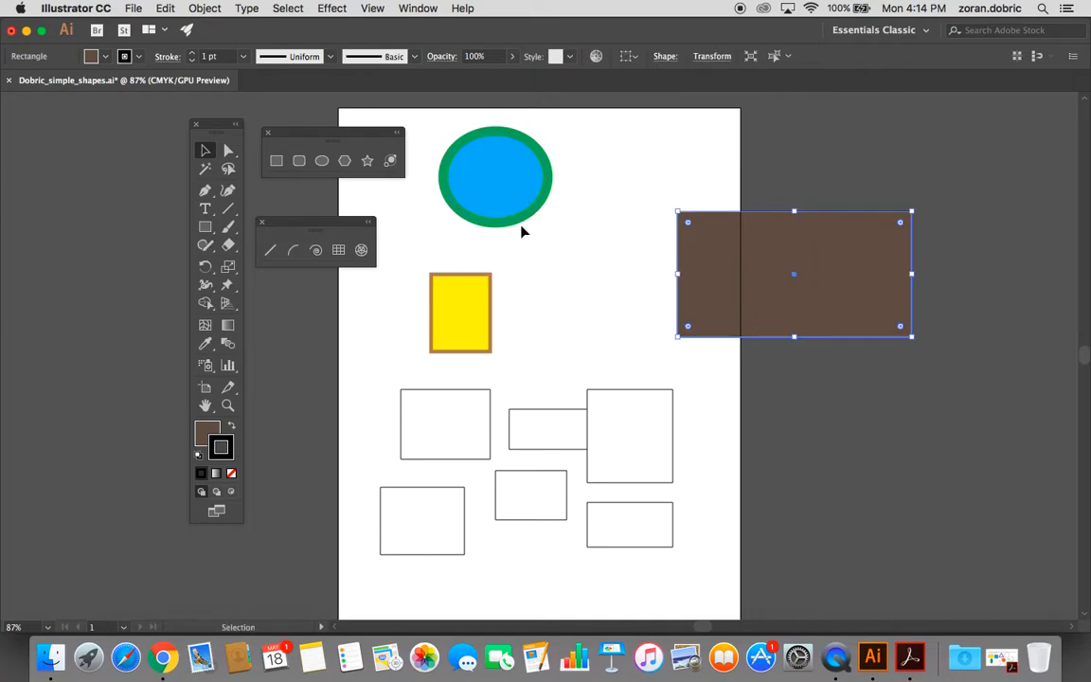
- Move the blue ellipse down and to the right, shrink it slightly in proportion from its corner, and deselect it
{"action": "left_click_drag", "start_coordinate": [519, 183], "coordinate": [566, 208]}
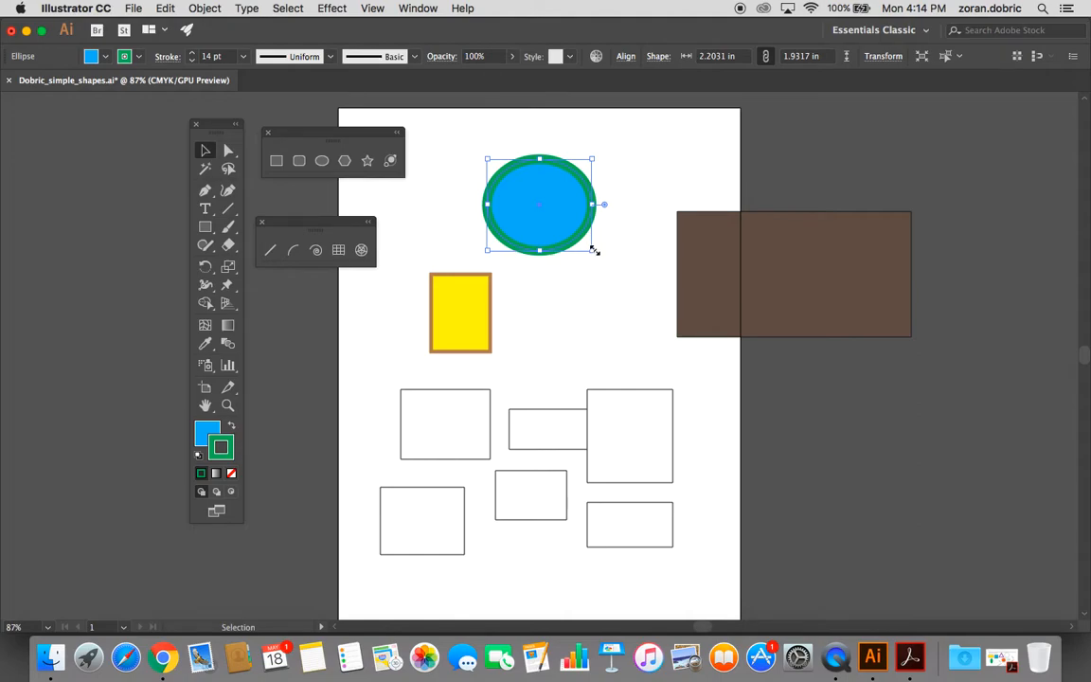
{"action": "key", "text": "shift"}
{"action": "left_click_drag", "start_coordinate": [591, 251], "coordinate": [588, 276]}
{"action": "left_click", "coordinate": [581, 295]}
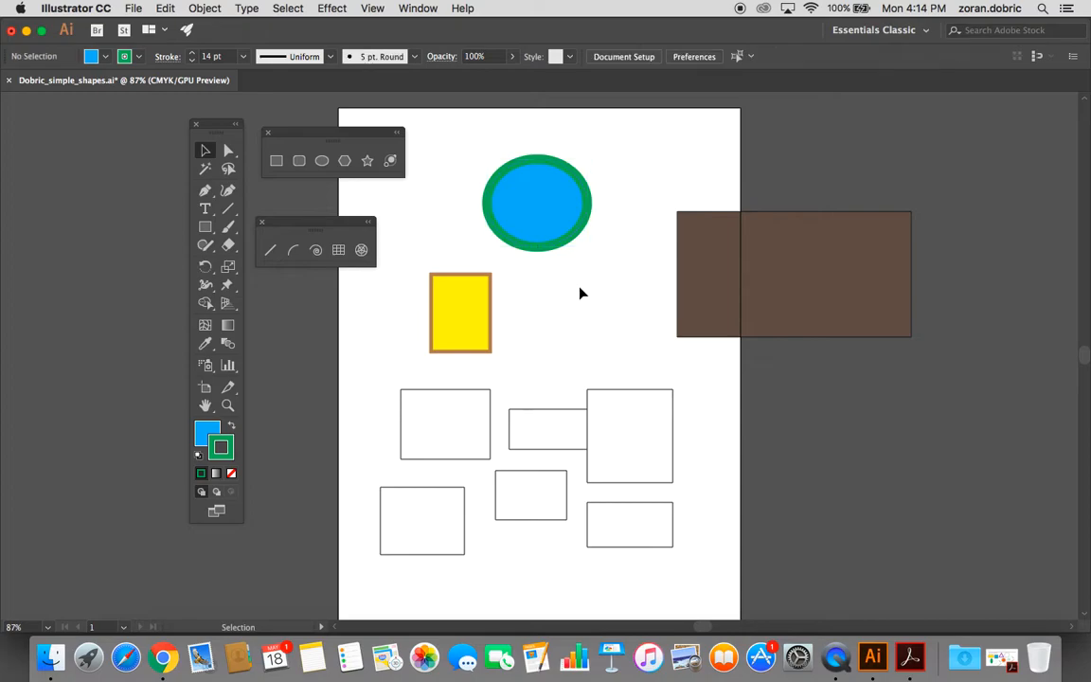
- Enlarge the blue ellipse to about 3.91 by 2.94 in and delete it from the artboard
{"action": "left_click", "coordinate": [540, 243]}
{"action": "left_click_drag", "start_coordinate": [592, 247], "coordinate": [672, 297]}
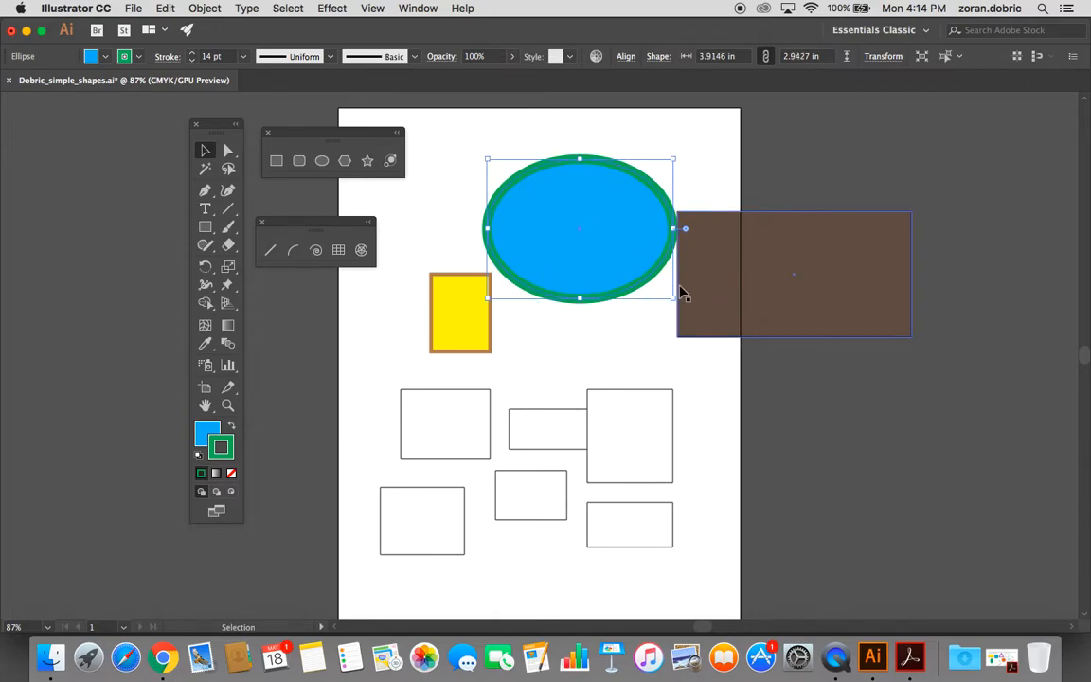
{"action": "left_click_drag", "start_coordinate": [581, 262], "coordinate": [547, 248]}
{"action": "key", "text": "Delete"}
- Move the yellow rectangle slightly upward, and separate the two overlapping outlined rectangles into free space below and beside it
{"action": "left_click_drag", "start_coordinate": [472, 312], "coordinate": [486, 261]}
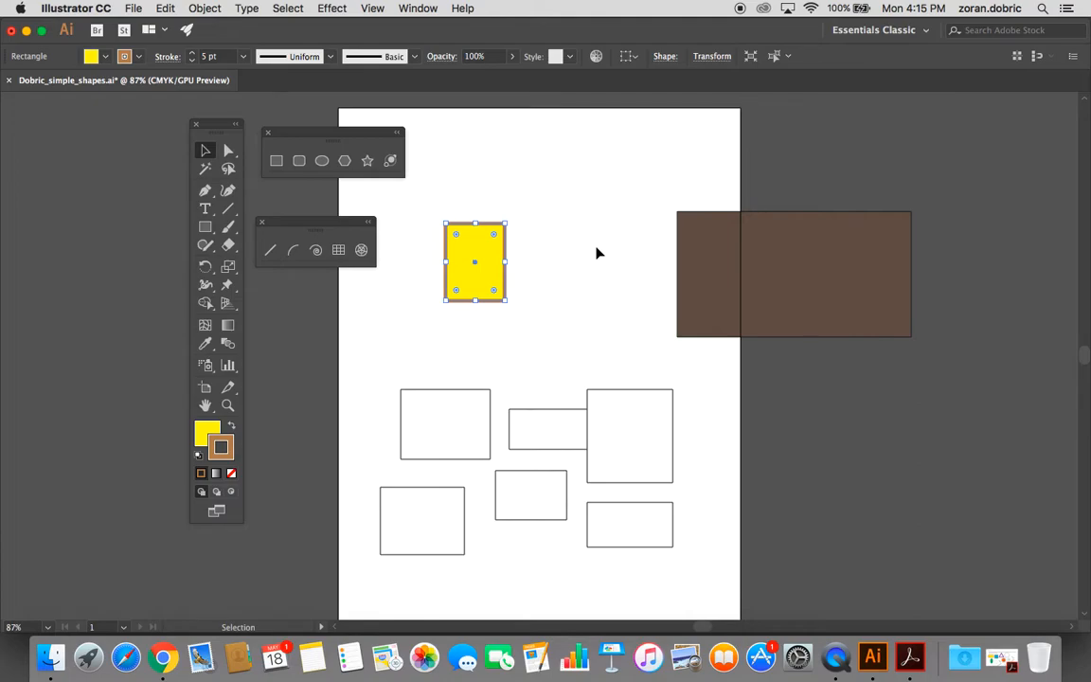
{"action": "left_click", "coordinate": [532, 314]}
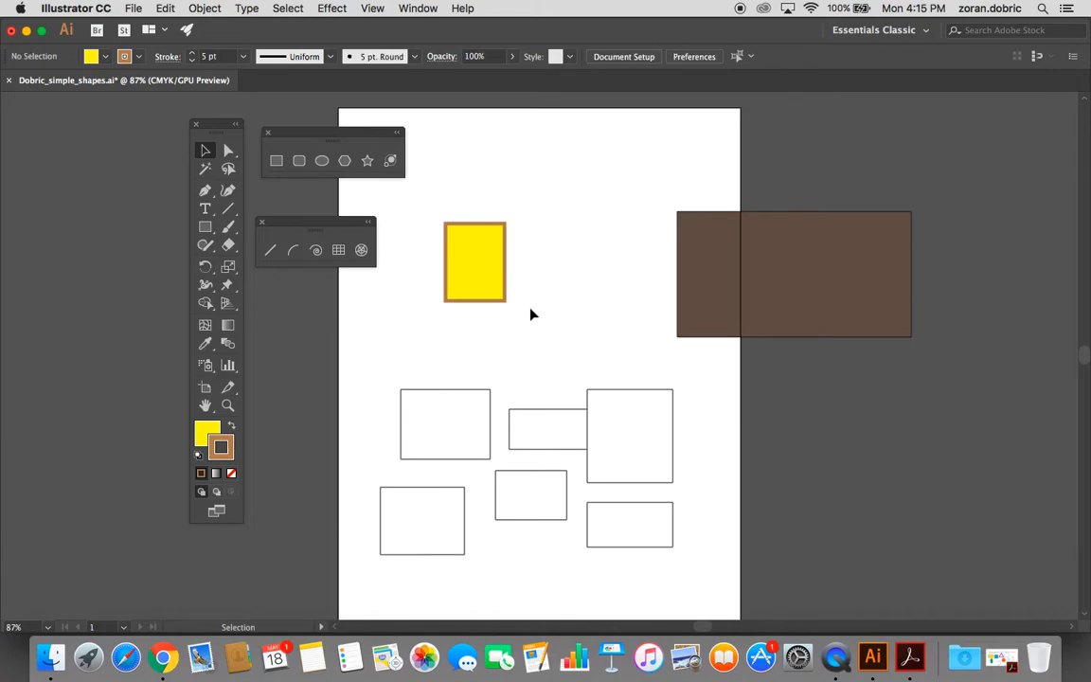
{"action": "left_click_drag", "start_coordinate": [591, 411], "coordinate": [542, 284]}
{"action": "left_click_drag", "start_coordinate": [559, 439], "coordinate": [636, 392]}
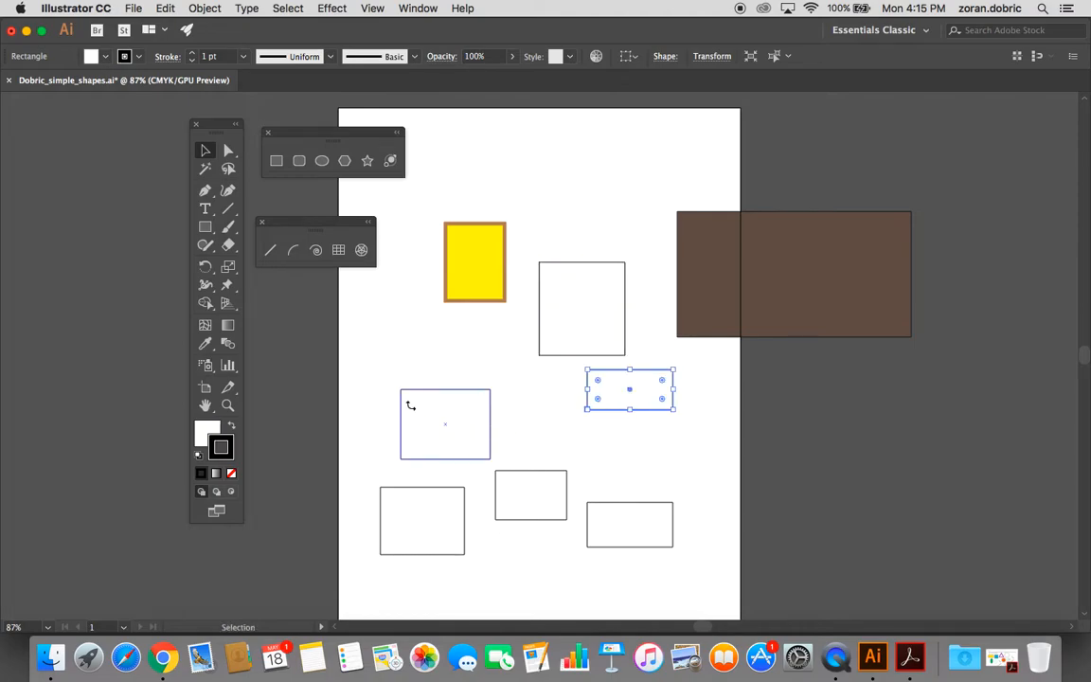
- Nudge the four remaining outlined rectangles up and to the right so they are spread apart, and deselect everything
{"action": "left_click", "coordinate": [422, 483]}
{"action": "left_click_drag", "start_coordinate": [434, 440], "coordinate": [453, 407]}
{"action": "left_click_drag", "start_coordinate": [517, 498], "coordinate": [527, 472]}
{"action": "left_click_drag", "start_coordinate": [649, 528], "coordinate": [677, 498]}
{"action": "left_click", "coordinate": [520, 554]}
{"action": "left_click_drag", "start_coordinate": [425, 540], "coordinate": [432, 533]}
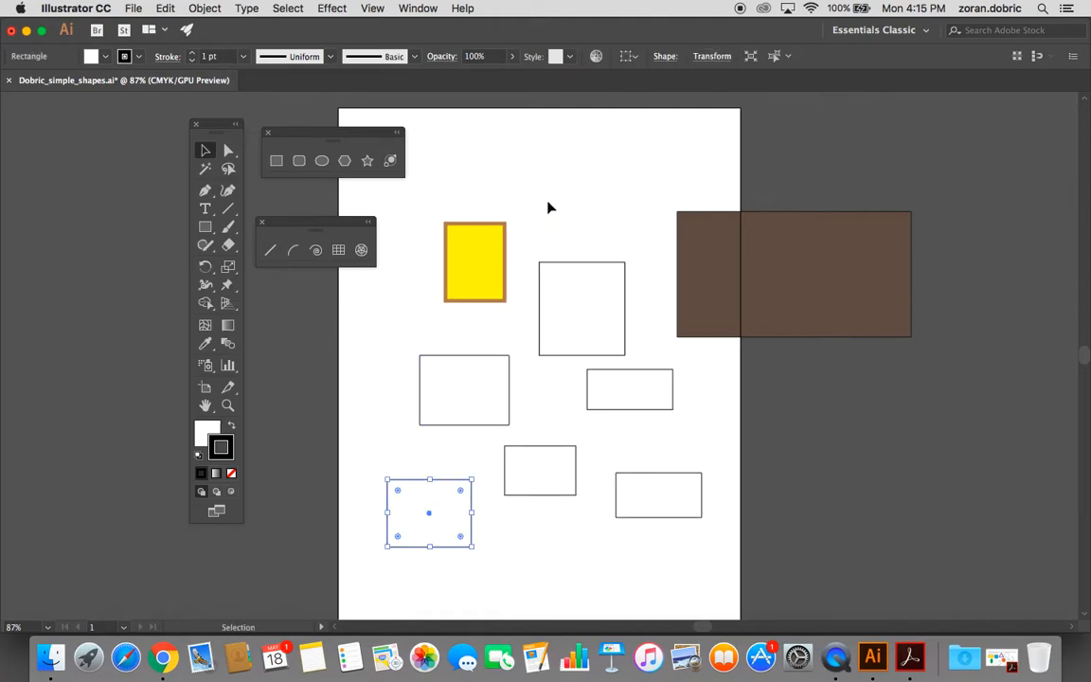
{"action": "left_click", "coordinate": [540, 171]}
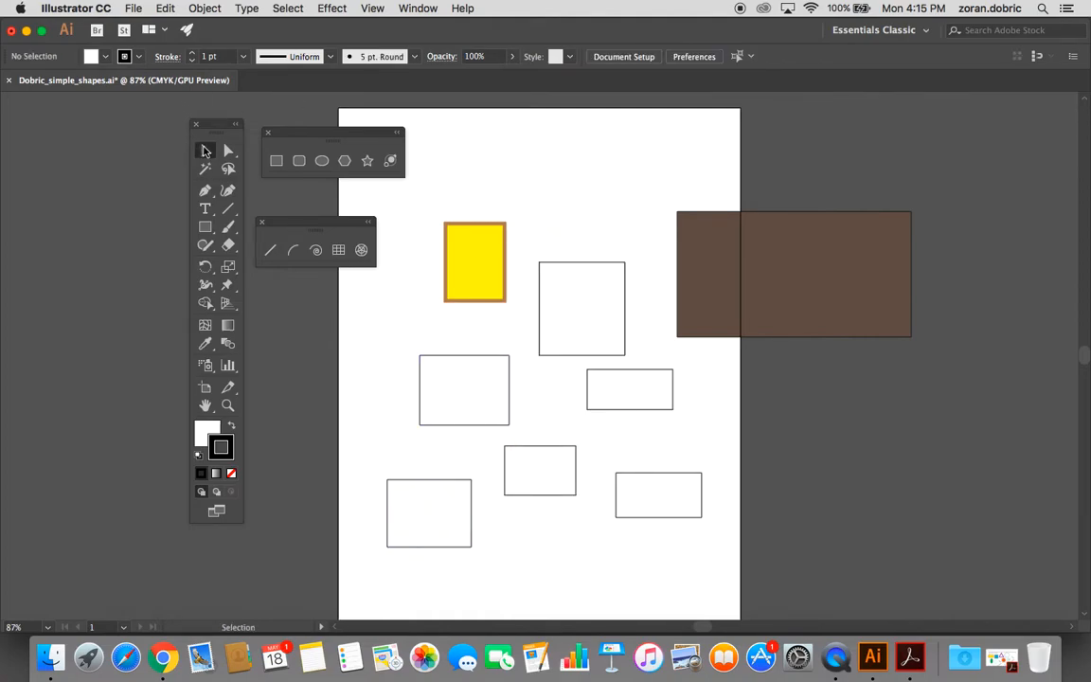
- Select the yellow, the uppermost outlined and the brown rectangles one at a time, and clear the selection
{"action": "left_click", "coordinate": [488, 256]}
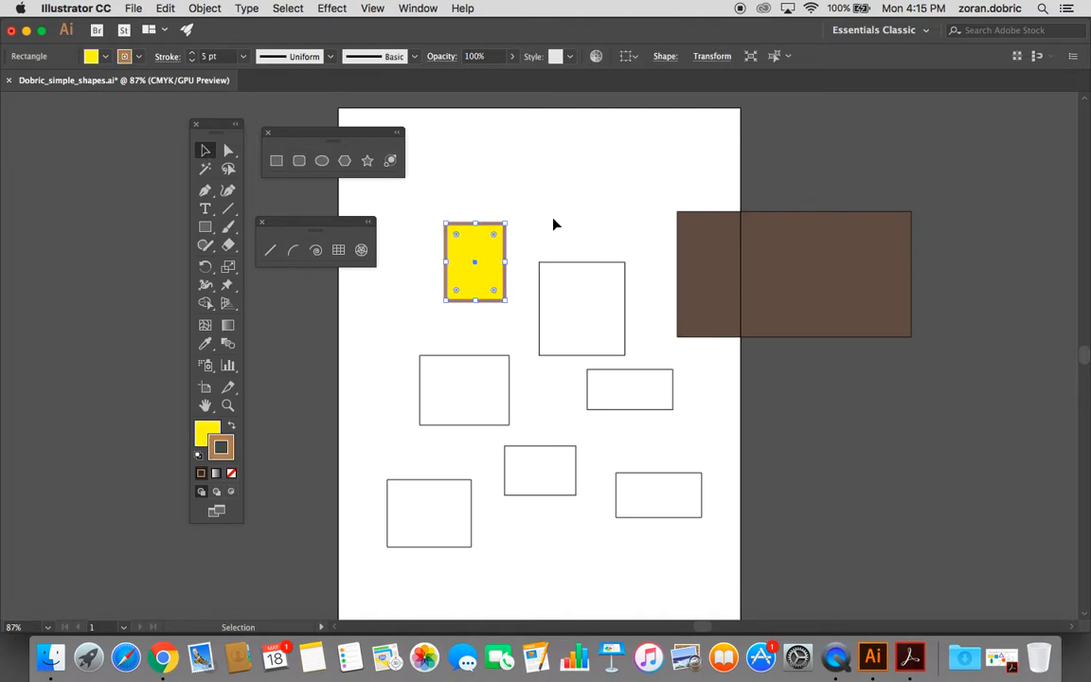
{"action": "left_click", "coordinate": [581, 232]}
{"action": "left_click", "coordinate": [579, 297]}
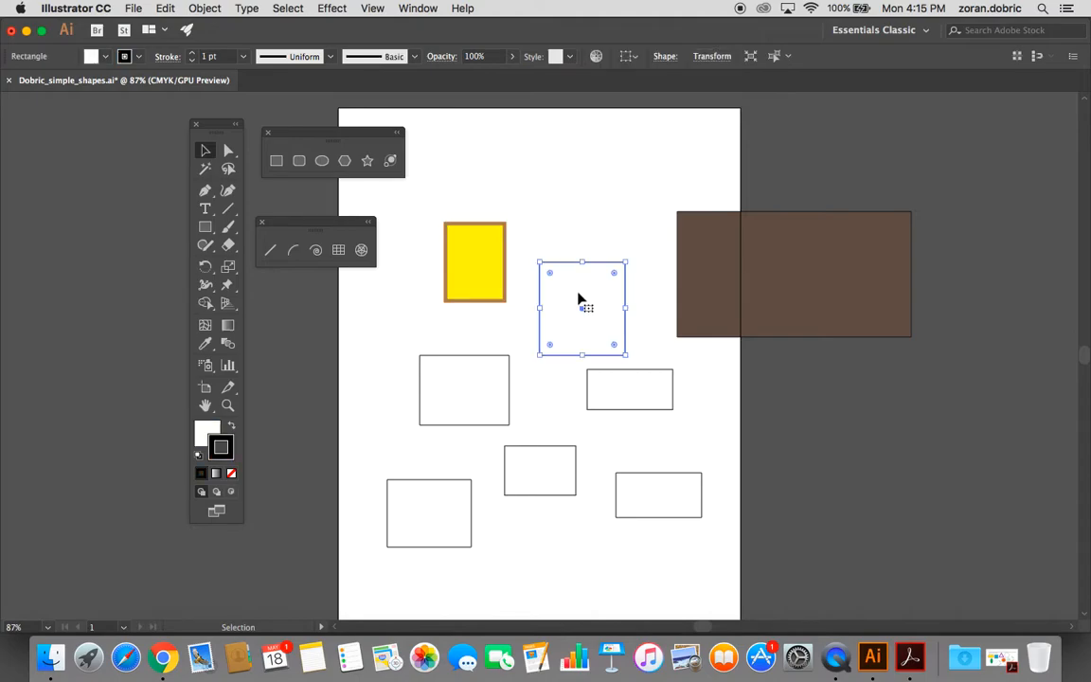
{"action": "left_click", "coordinate": [705, 244]}
{"action": "left_click", "coordinate": [476, 252]}
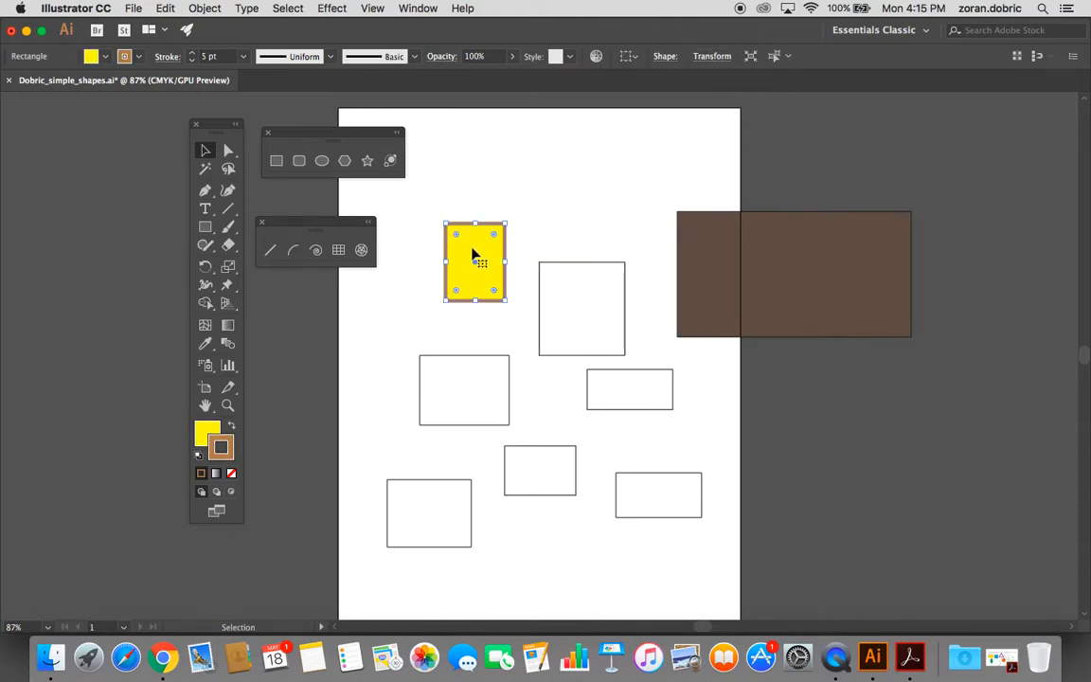
{"action": "left_click", "coordinate": [565, 276]}
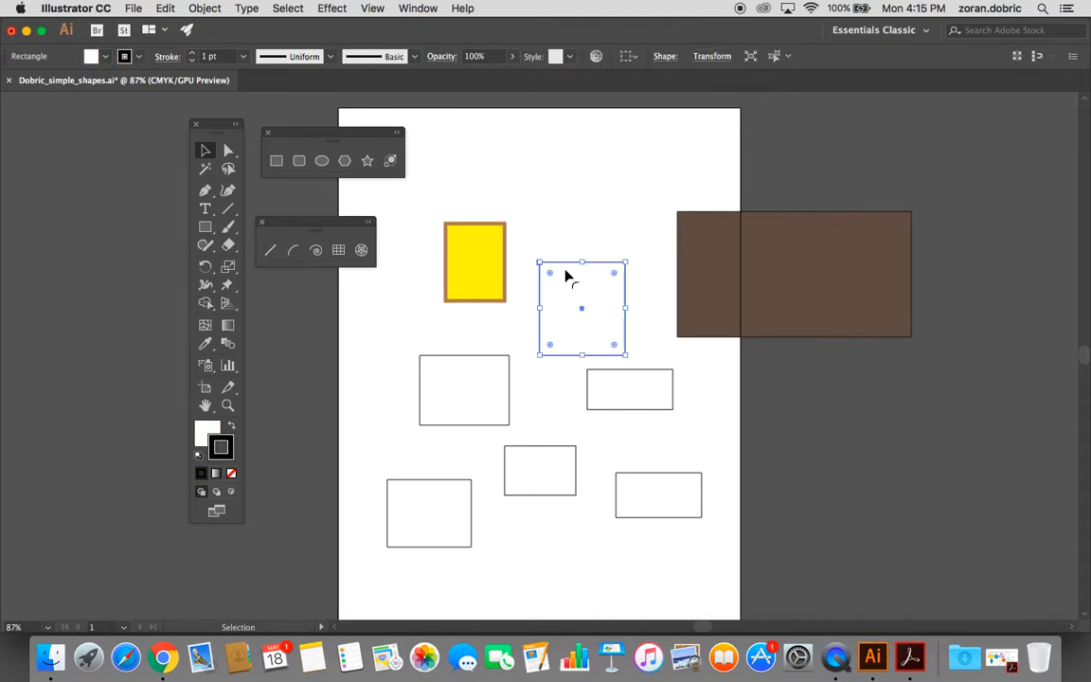
{"action": "left_click", "coordinate": [712, 246]}
{"action": "left_click", "coordinate": [587, 200]}
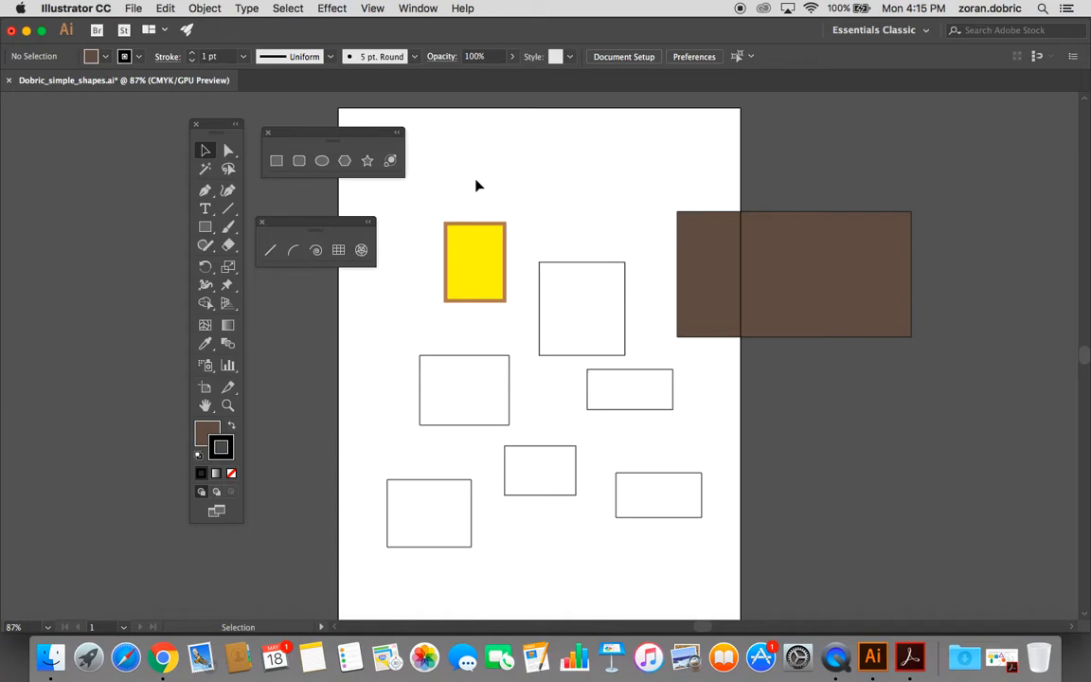
- Select the yellow, brown and three upper outlined rectangles together, and move them up and to the right as one
{"action": "left_click", "coordinate": [483, 252]}
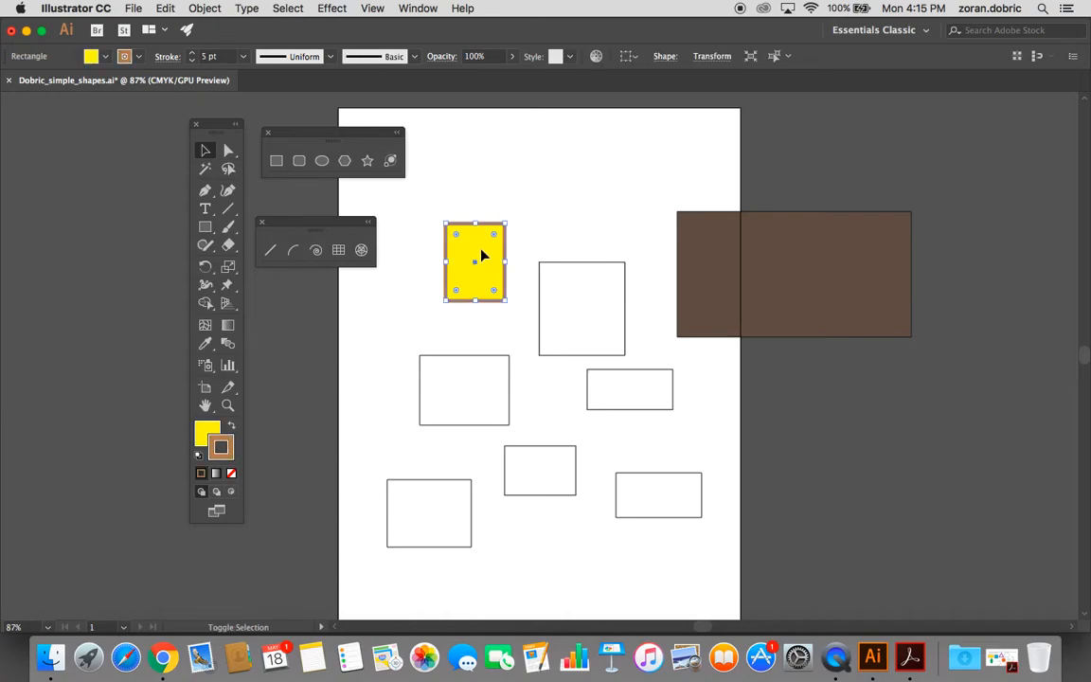
{"action": "left_click", "coordinate": [553, 285], "text": "shift"}
{"action": "left_click", "coordinate": [692, 252], "text": "shift"}
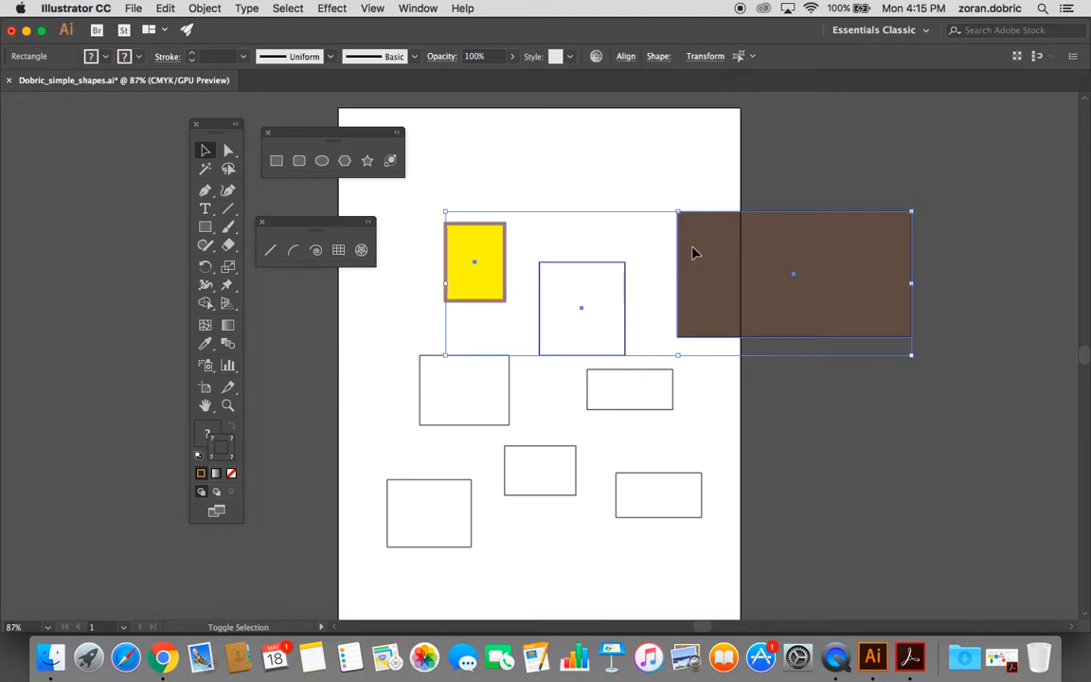
{"action": "left_click", "coordinate": [450, 394], "text": "shift"}
{"action": "left_click", "coordinate": [609, 396], "text": "shift"}
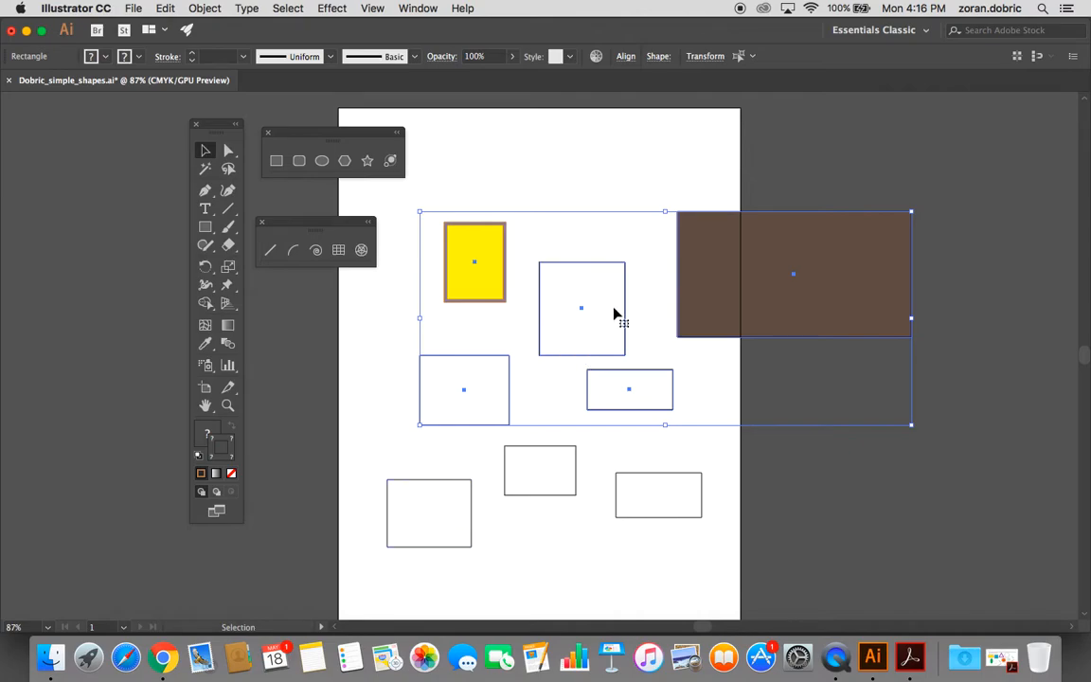
{"action": "left_click_drag", "start_coordinate": [566, 297], "coordinate": [596, 239]}
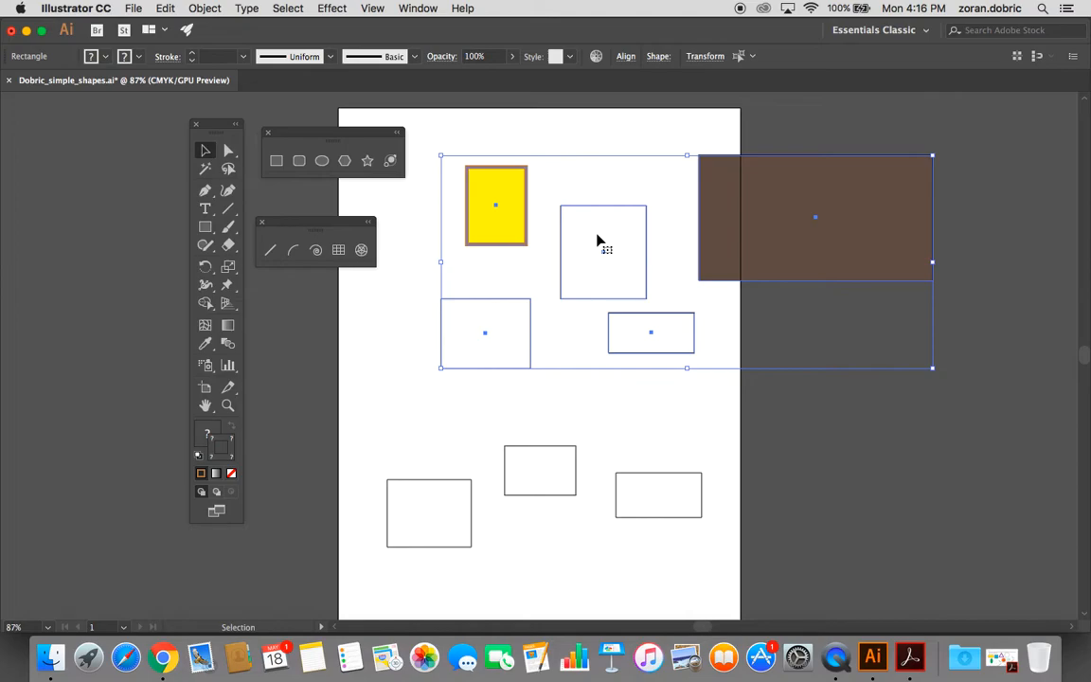
- Try deleting the five jointly selected rectangles, undo the deletion, and deselect them
{"action": "key", "text": "Delete"}
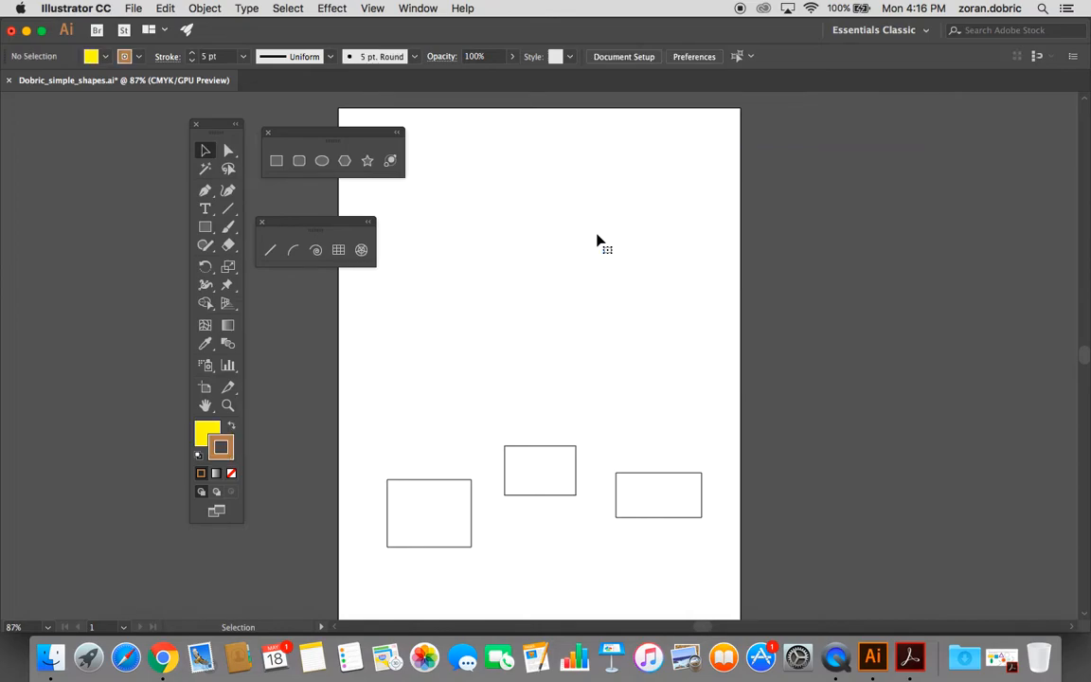
{"action": "key", "text": "cmd+z"}
{"action": "left_click", "coordinate": [511, 402]}
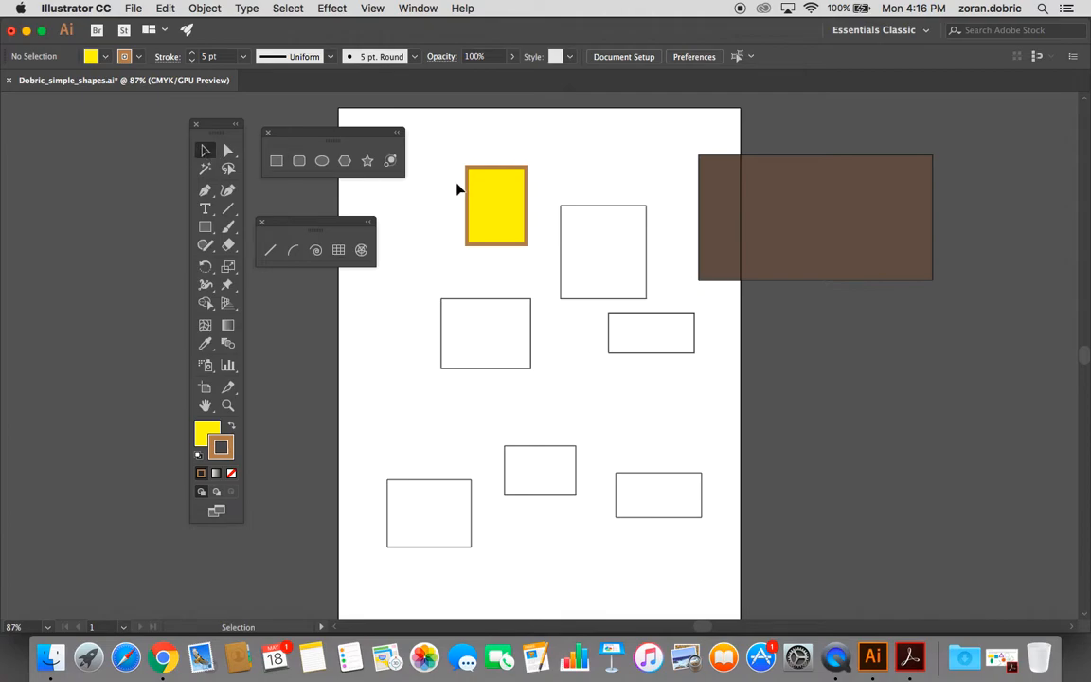
- Place the floating shape-tool palette closer to the main tools, and practise area-selecting the five upper rectangles before deselecting them
{"action": "left_click_drag", "start_coordinate": [340, 133], "coordinate": [334, 125]}
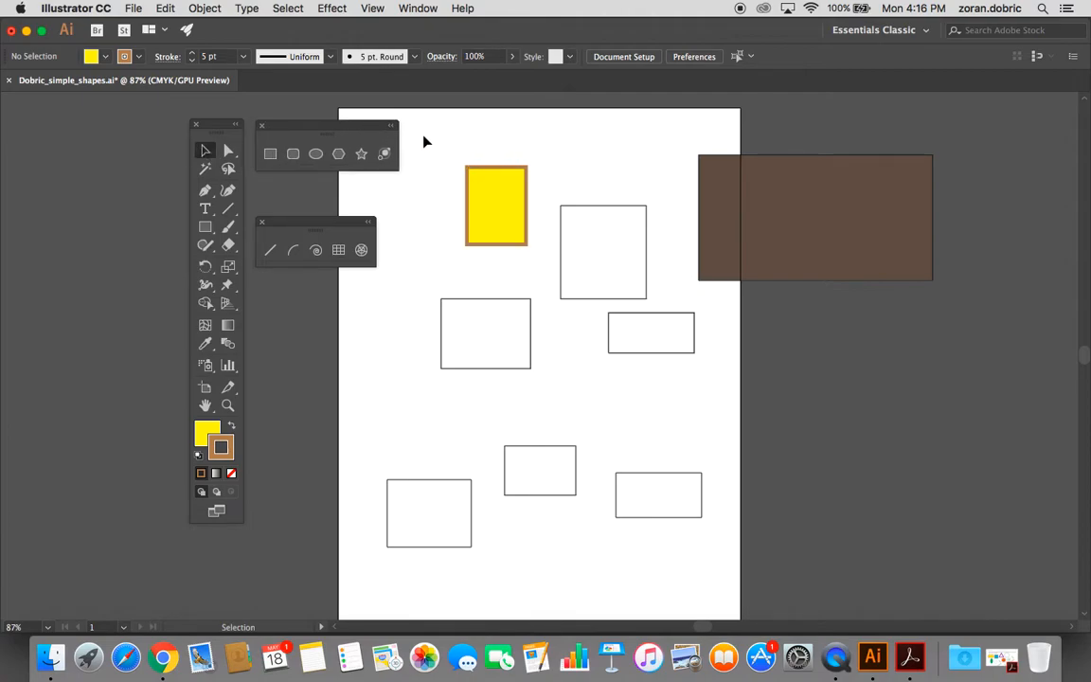
{"action": "left_click_drag", "start_coordinate": [445, 161], "coordinate": [959, 390]}
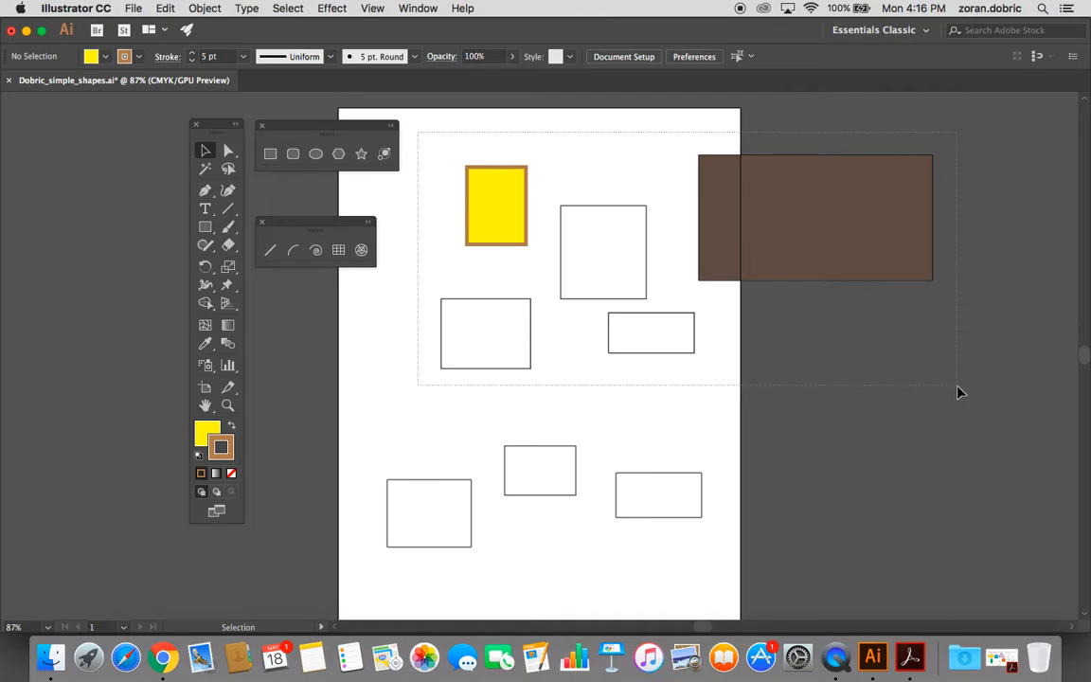
{"action": "left_click_drag", "start_coordinate": [957, 386], "coordinate": [958, 387]}
{"action": "left_click_drag", "start_coordinate": [960, 392], "coordinate": [964, 395]}
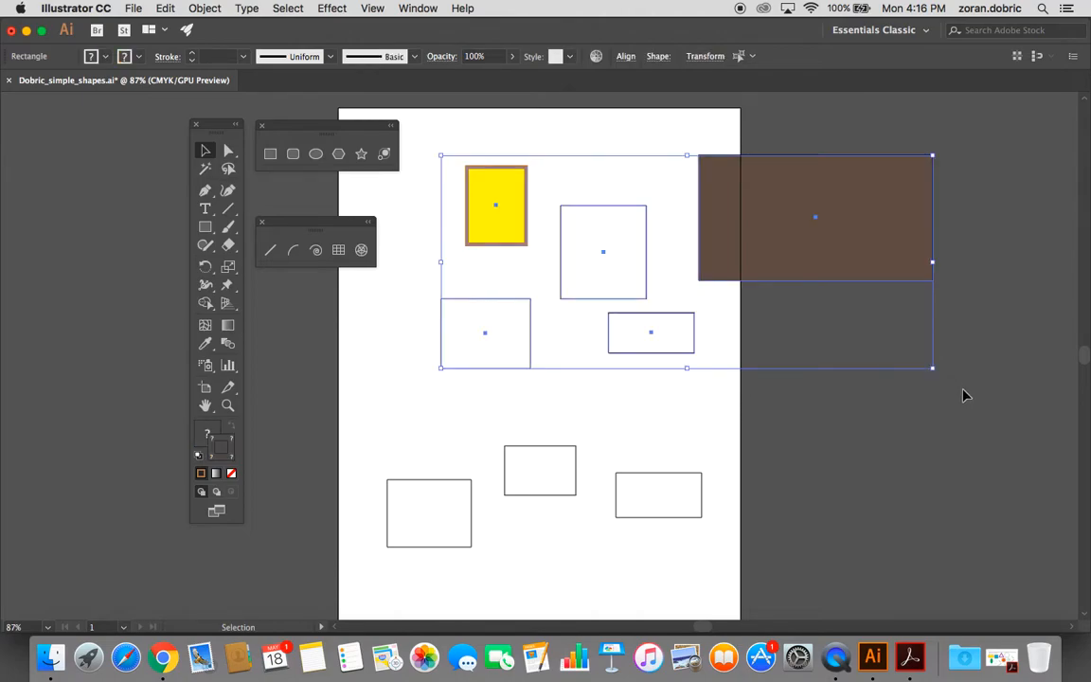
{"action": "left_click", "coordinate": [858, 434]}
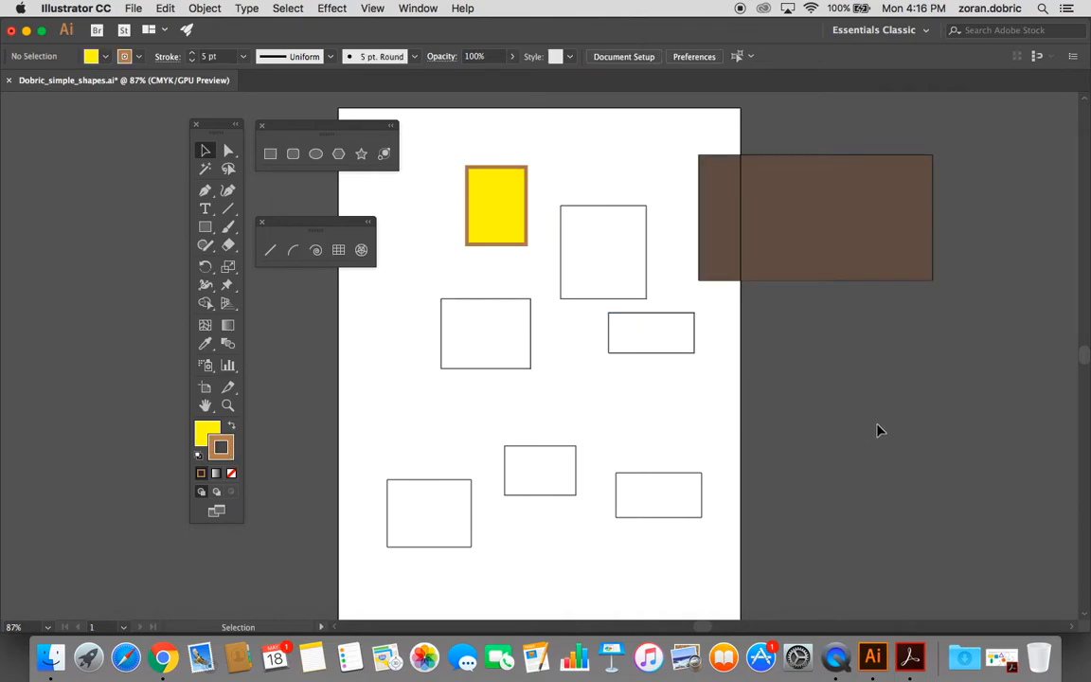
- Try deleting the area-selected five upper rectangles, undo the deletion, and repeat the area selection before clearing it
{"action": "left_click", "coordinate": [205, 151]}
{"action": "left_click_drag", "start_coordinate": [411, 139], "coordinate": [958, 384]}
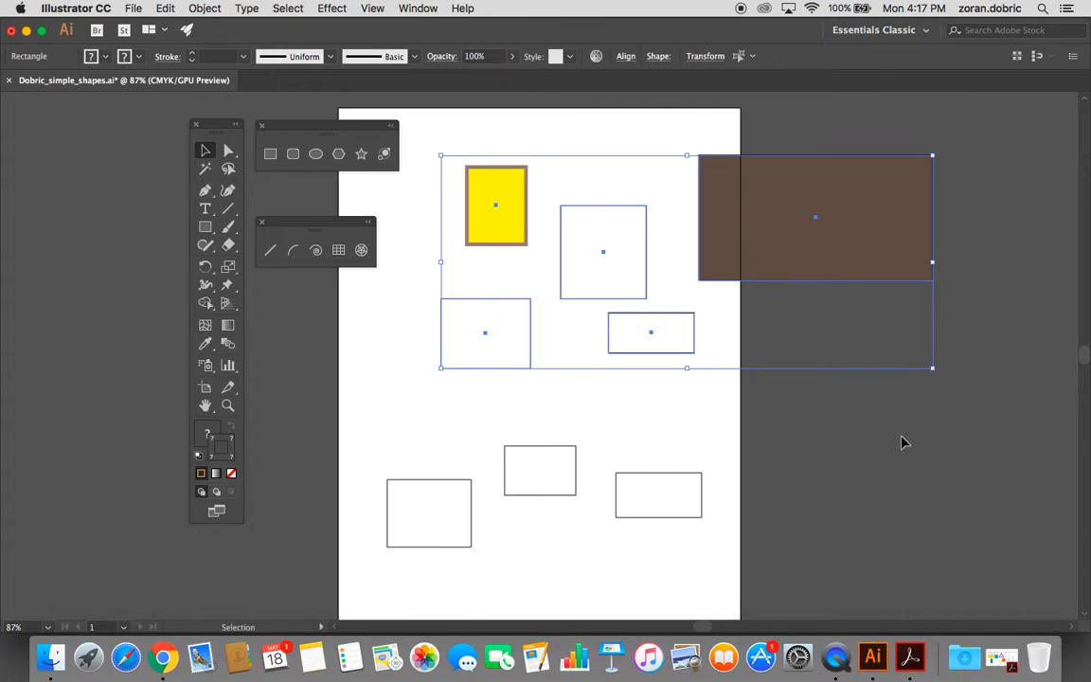
{"action": "key", "text": "Delete"}
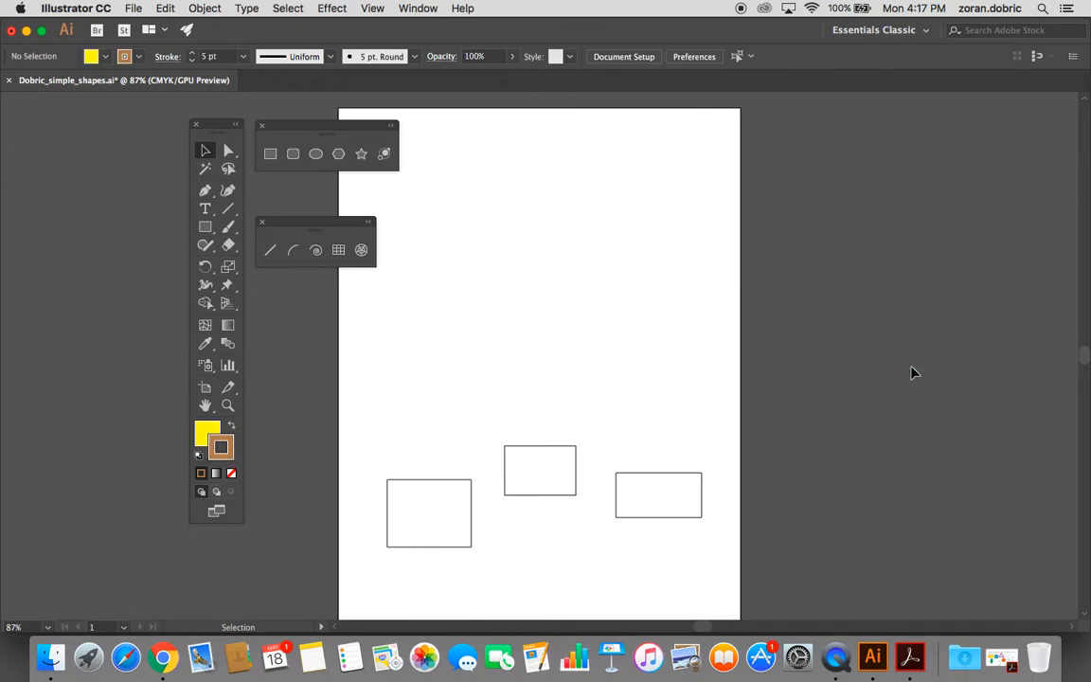
{"action": "key", "text": "super+z"}
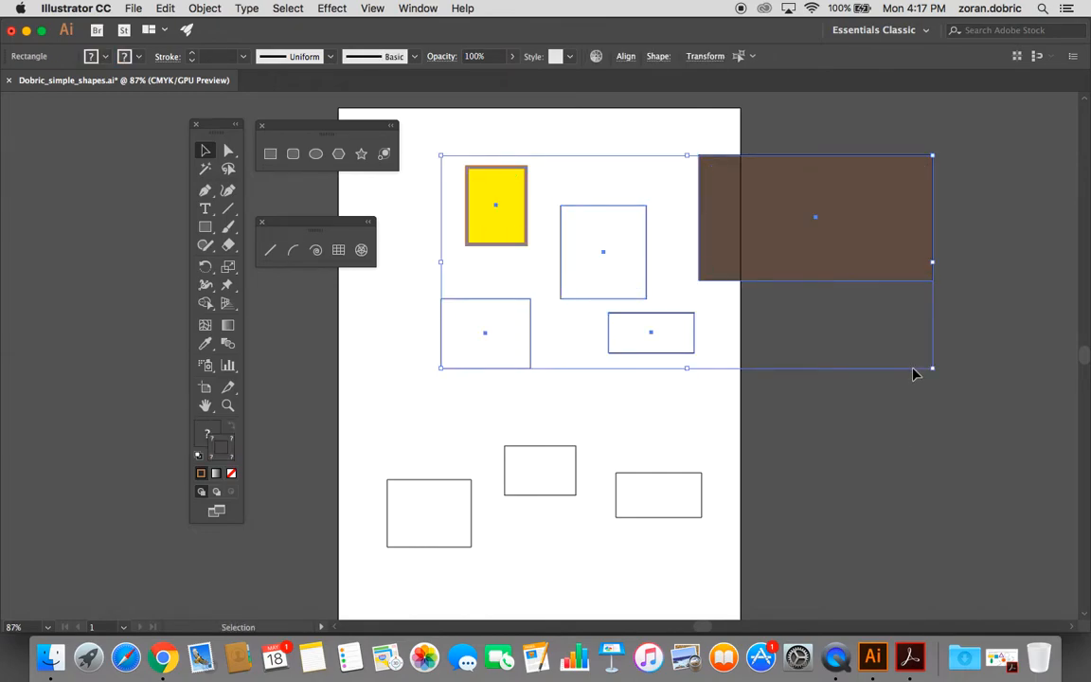
{"action": "left_click", "coordinate": [880, 434]}
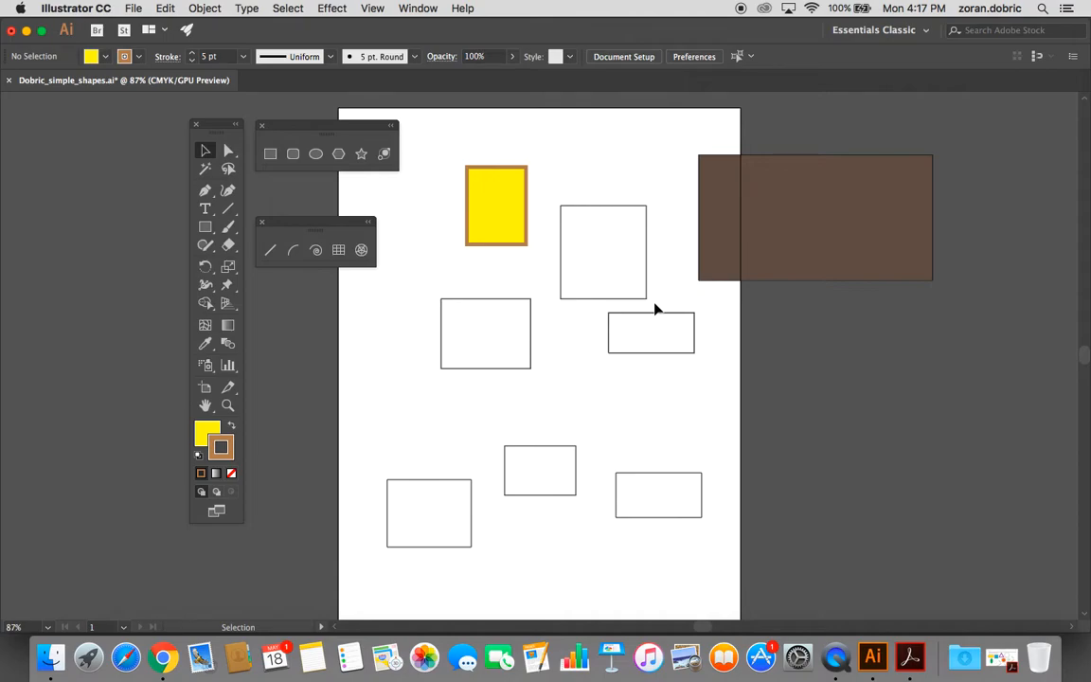
{"action": "left_click_drag", "start_coordinate": [421, 133], "coordinate": [1014, 390]}
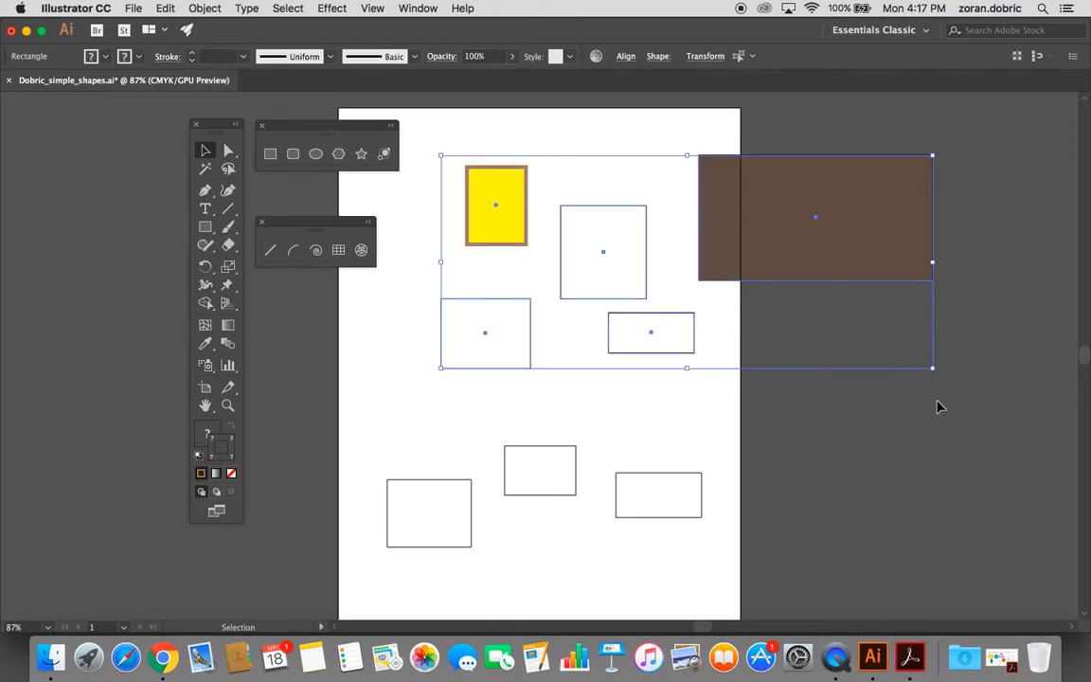
{"action": "left_click", "coordinate": [884, 454]}
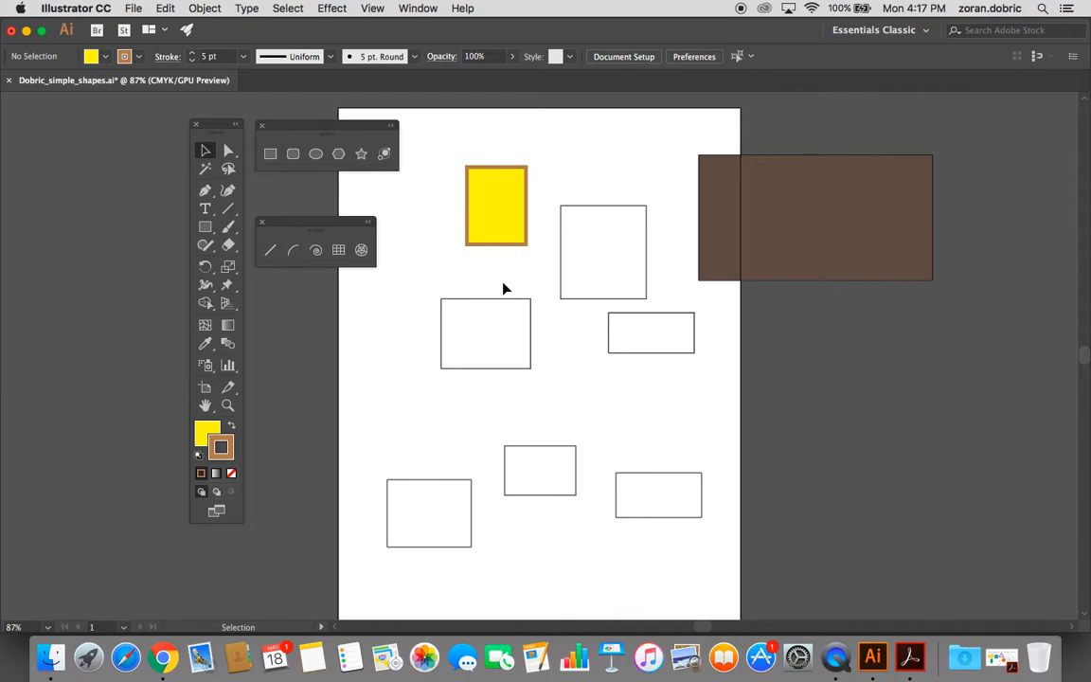
- Zoom the document out to 12.5% and fit the whole artboard back into view
{"action": "key", "text": "super+minus"}
{"action": "key", "text": "super+minus"}
{"action": "key", "text": "super+minus"}
{"action": "key", "text": "super+minus"}
{"action": "key", "text": "super+minus"}
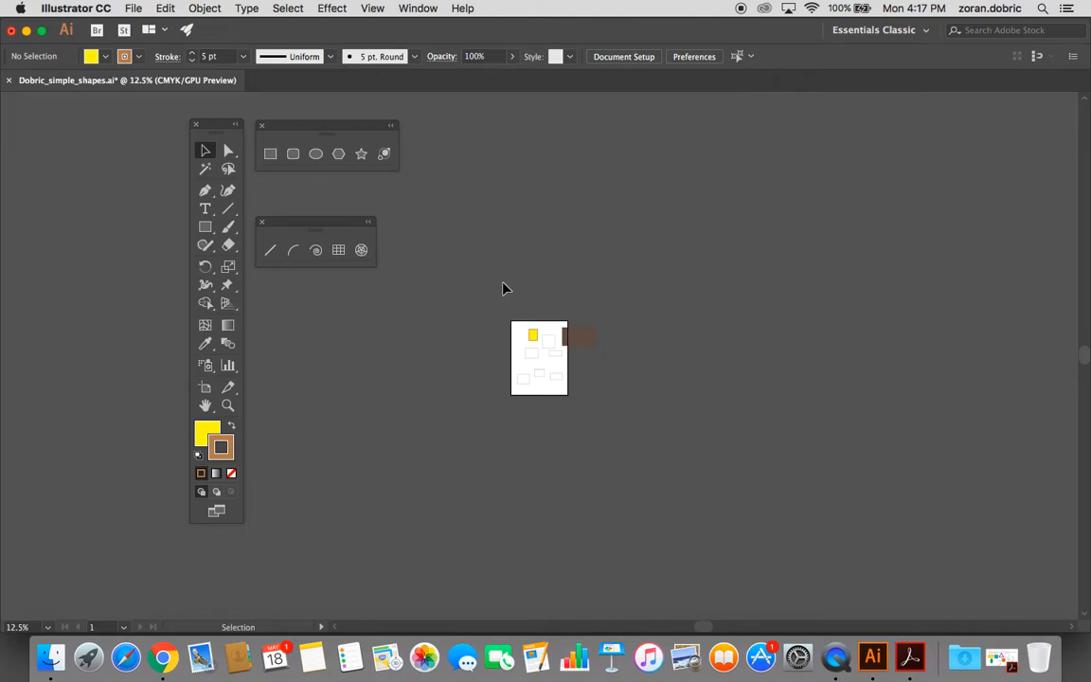
{"action": "key", "text": "super+0"}
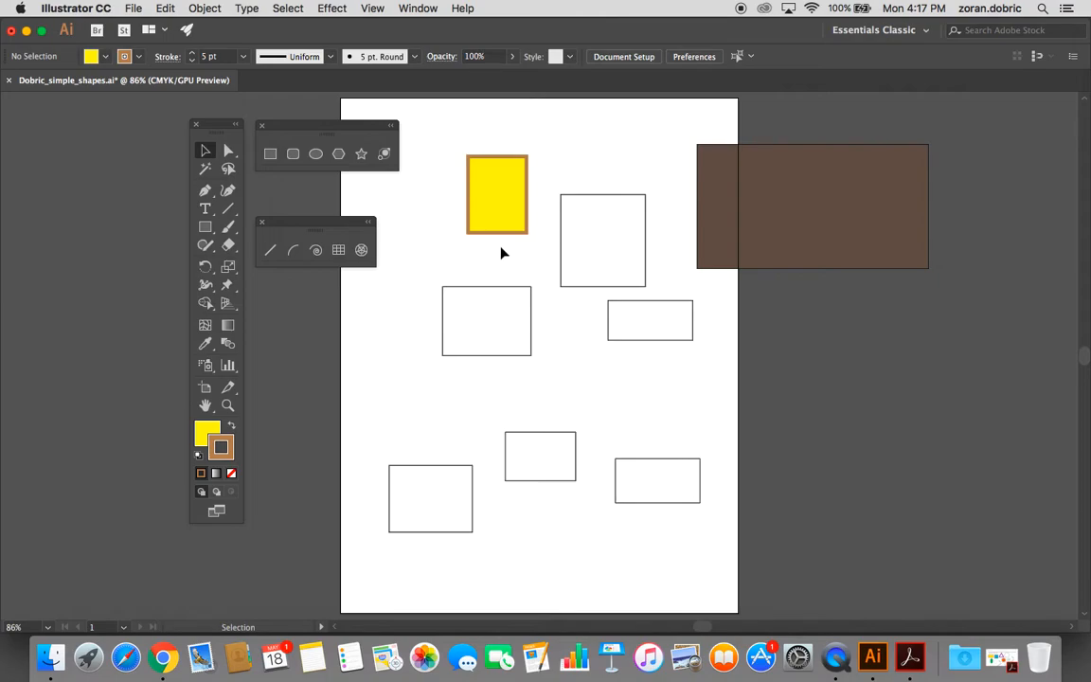
- Zoom the document in to 1200%, zoom back out to 50%, and fit the whole artboard into view
{"action": "key", "text": "super+equal"}
{"action": "key", "text": "super+equal"}
{"action": "key", "text": "super+equal"}
{"action": "key", "text": "super+equal"}
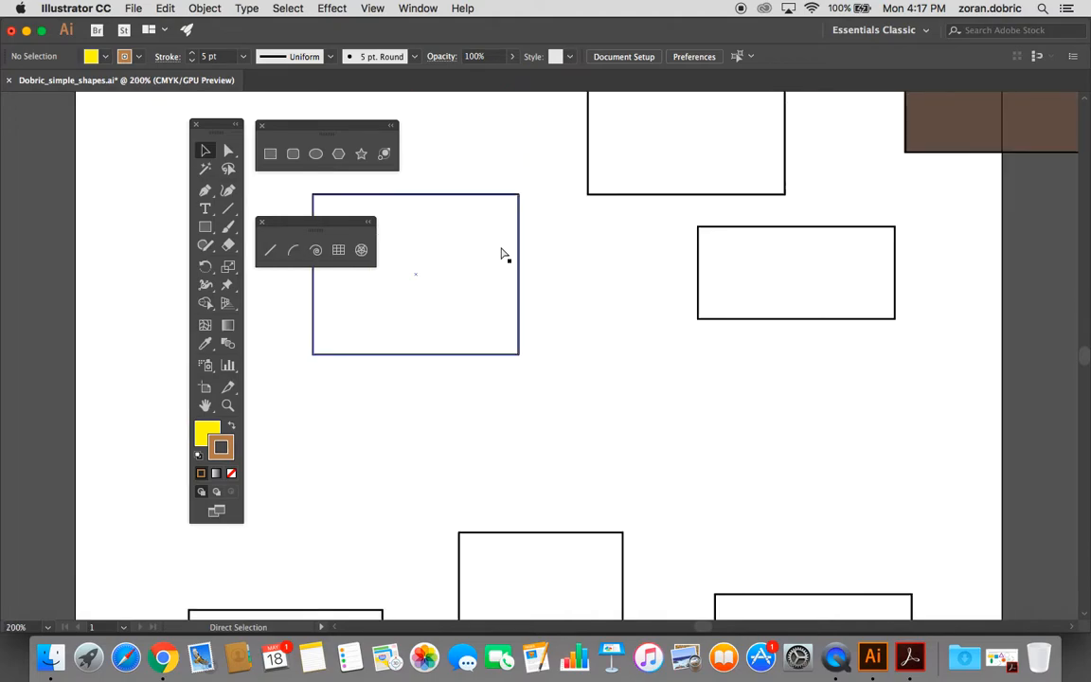
{"action": "key", "text": "super+equal"}
{"action": "key", "text": "super+equal"}
{"action": "key", "text": "super+equal"}
{"action": "key", "text": "super+equal"}
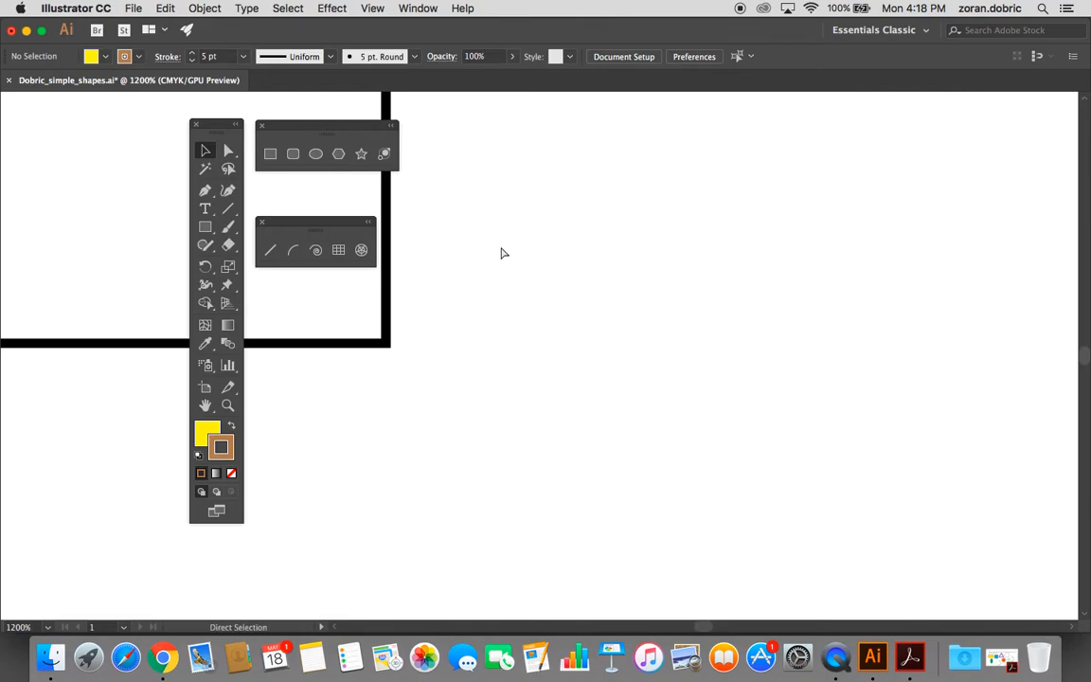
{"action": "key", "text": "super+minus"}
{"action": "key", "text": "super+minus"}
{"action": "key", "text": "super+minus"}
{"action": "key", "text": "super+minus"}
{"action": "key", "text": "super+minus"}
{"action": "key", "text": "super+minus"}
{"action": "key", "text": "super+minus"}
{"action": "key", "text": "super+minus"}
{"action": "key", "text": "super+minus"}
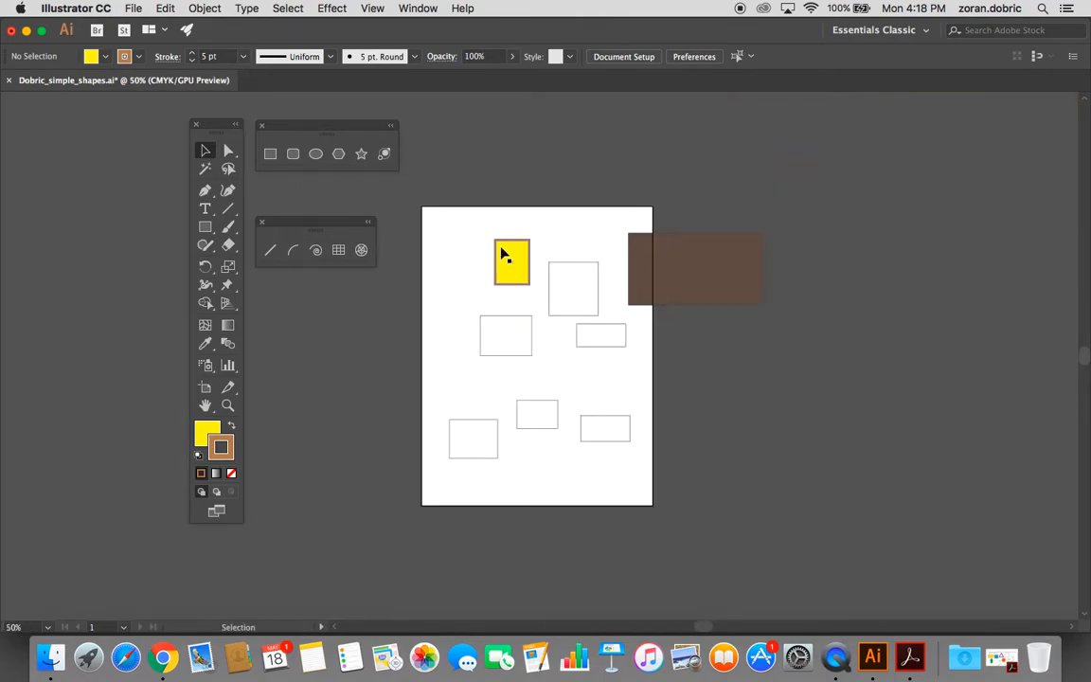
{"action": "key", "text": "super+0"}
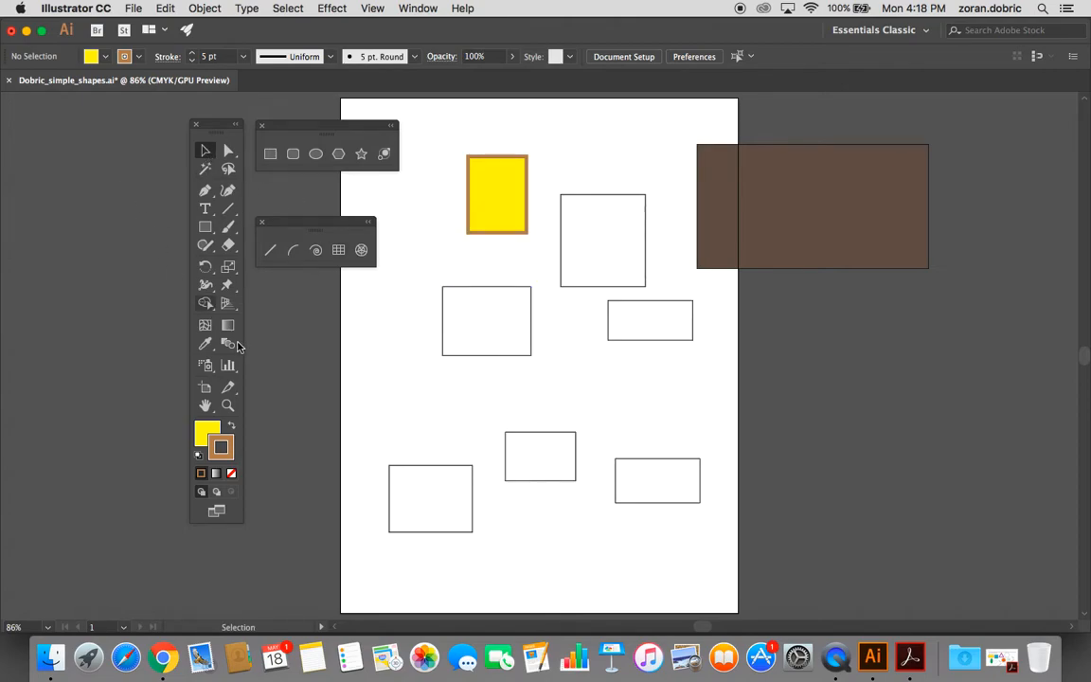
- Zoom in on the middle area of the artboard up to 600% and examine the magnified rectangle outline
{"action": "left_click", "coordinate": [228, 406]}
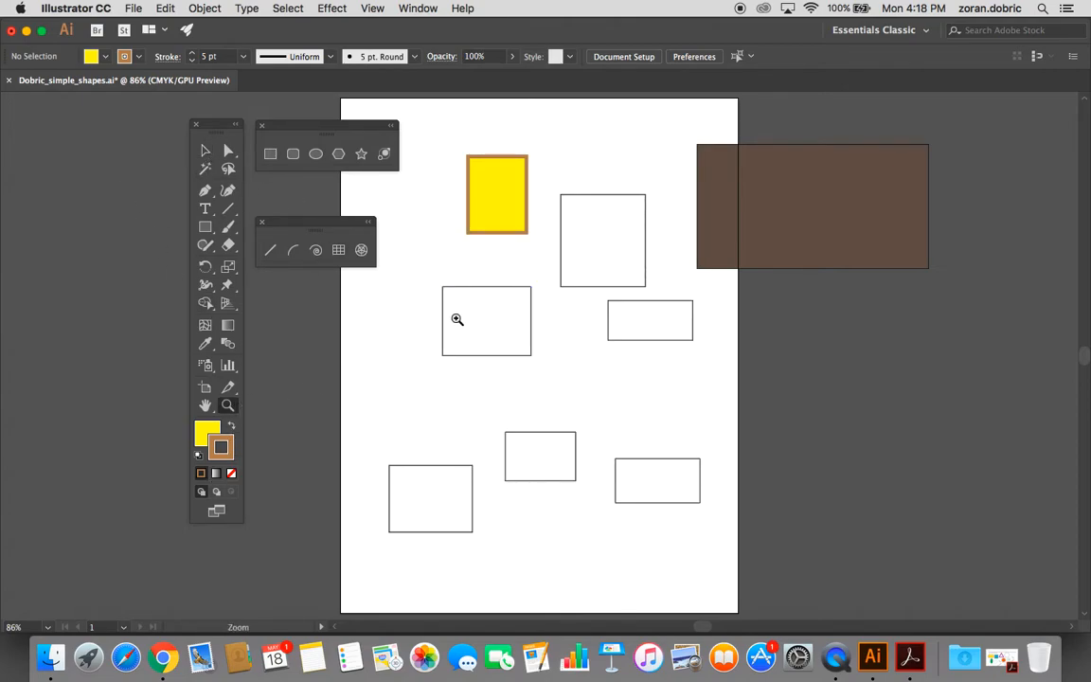
{"action": "left_click_drag", "start_coordinate": [436, 280], "coordinate": [727, 465]}
{"action": "left_click", "coordinate": [701, 477]}
{"action": "left_click", "coordinate": [530, 422]}
{"action": "scroll", "coordinate": [530, 379], "scroll_direction": "down", "scroll_amount": 5}
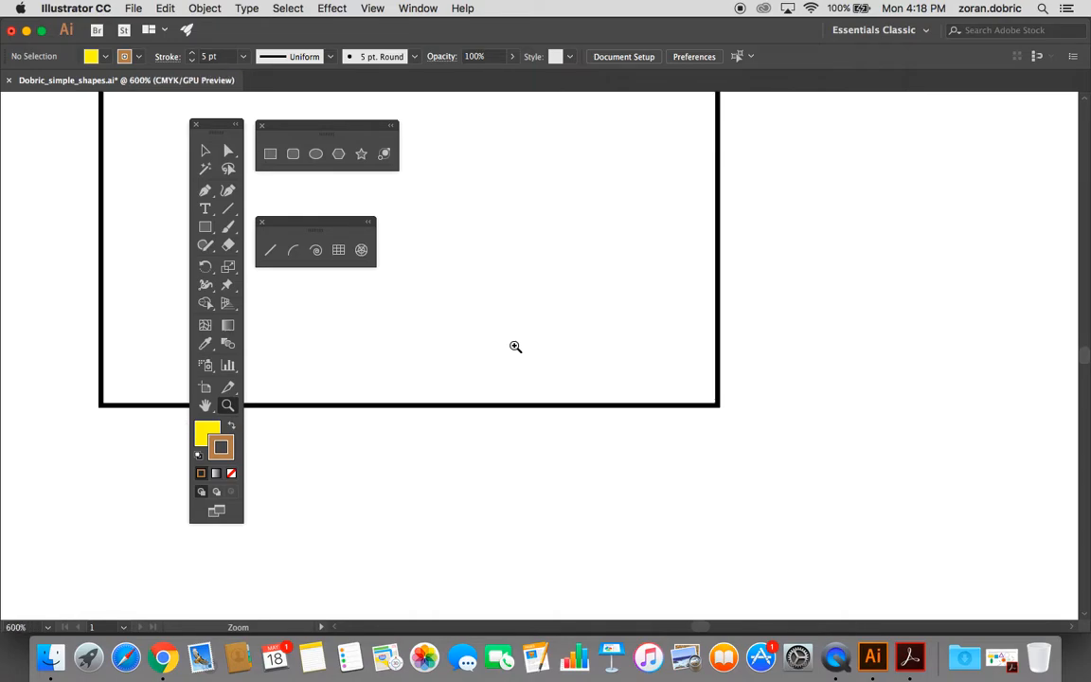
{"action": "scroll", "coordinate": [488, 347], "scroll_direction": "up", "scroll_amount": 2}
{"action": "scroll", "coordinate": [488, 352], "scroll_direction": "up", "scroll_amount": 6}
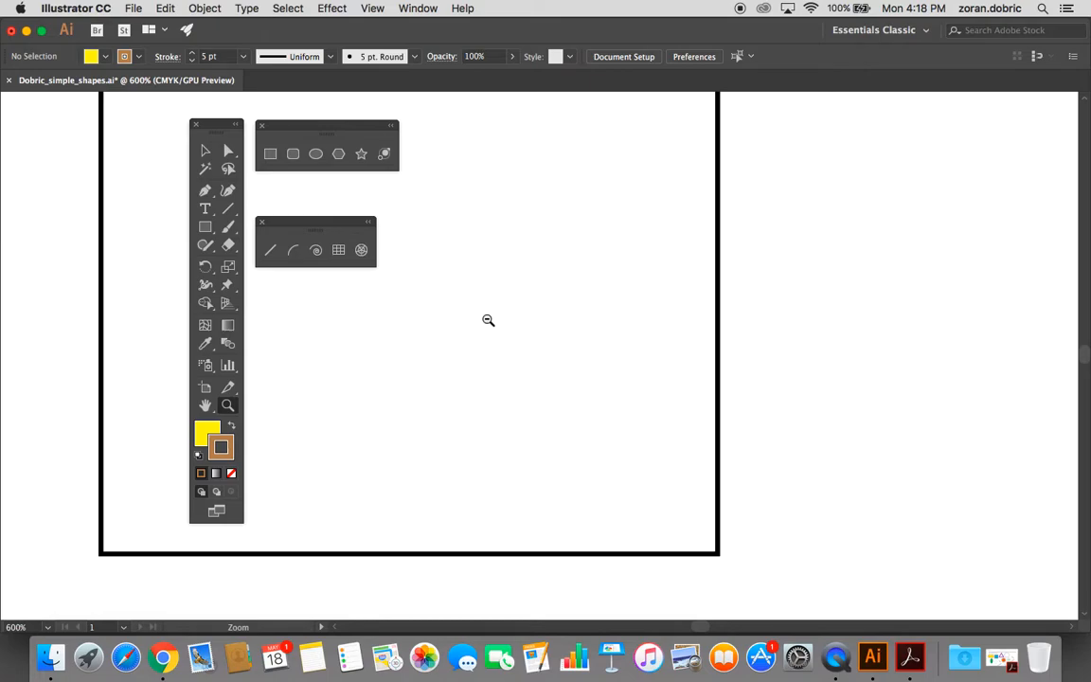
- Zoom the document out from the magnified rectangle to 33.33% and fit the whole artboard in view
{"action": "left_click", "coordinate": [486, 319], "text": "alt"}
{"action": "left_click", "coordinate": [487, 319], "text": "alt"}
{"action": "left_click", "coordinate": [551, 355], "text": "alt"}
{"action": "left_click", "coordinate": [561, 364], "text": "alt"}
{"action": "left_click", "coordinate": [560, 364], "text": "alt"}
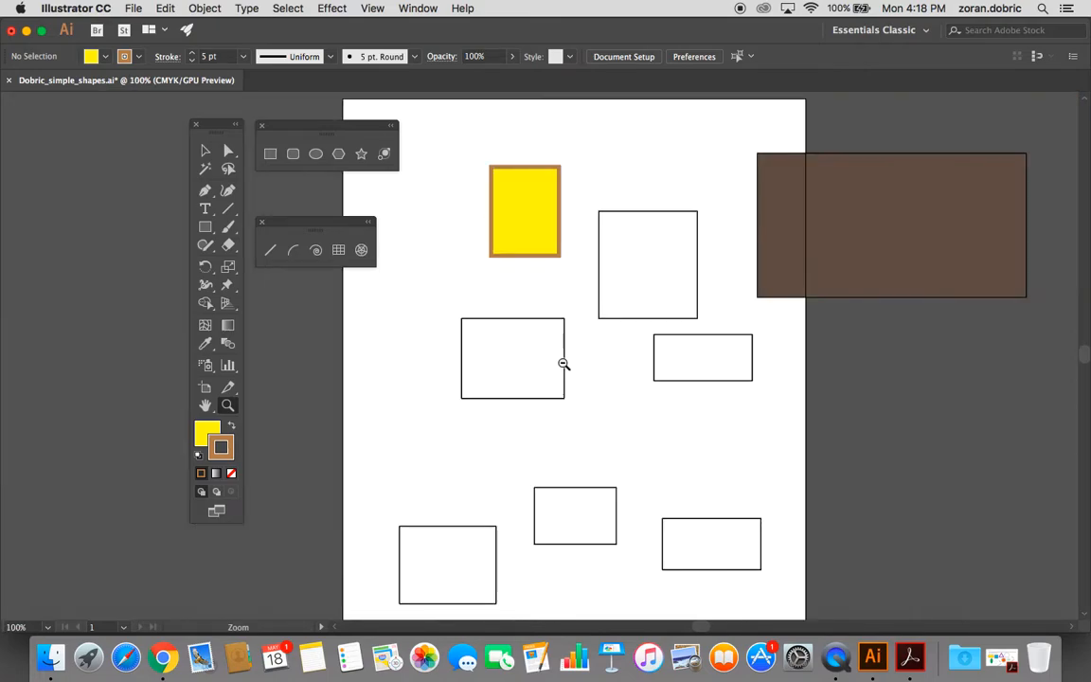
{"action": "left_click", "coordinate": [544, 369], "text": "alt"}
{"action": "left_click", "coordinate": [544, 369], "text": "alt"}
{"action": "left_click", "coordinate": [543, 369], "text": "alt"}
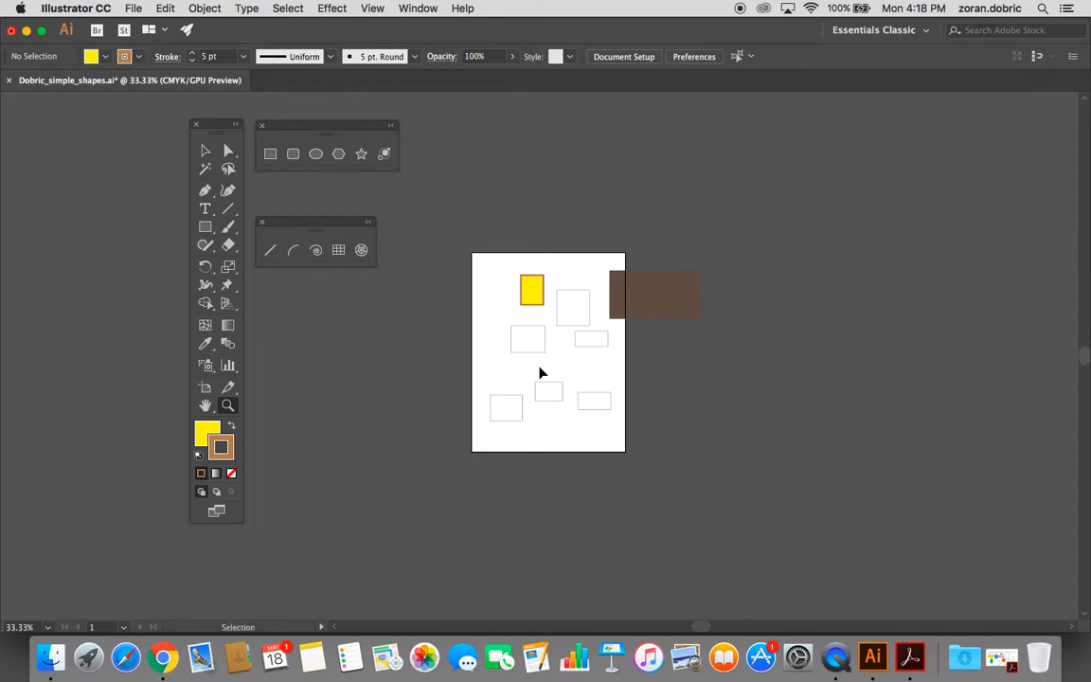
{"action": "key", "text": "super+0"}
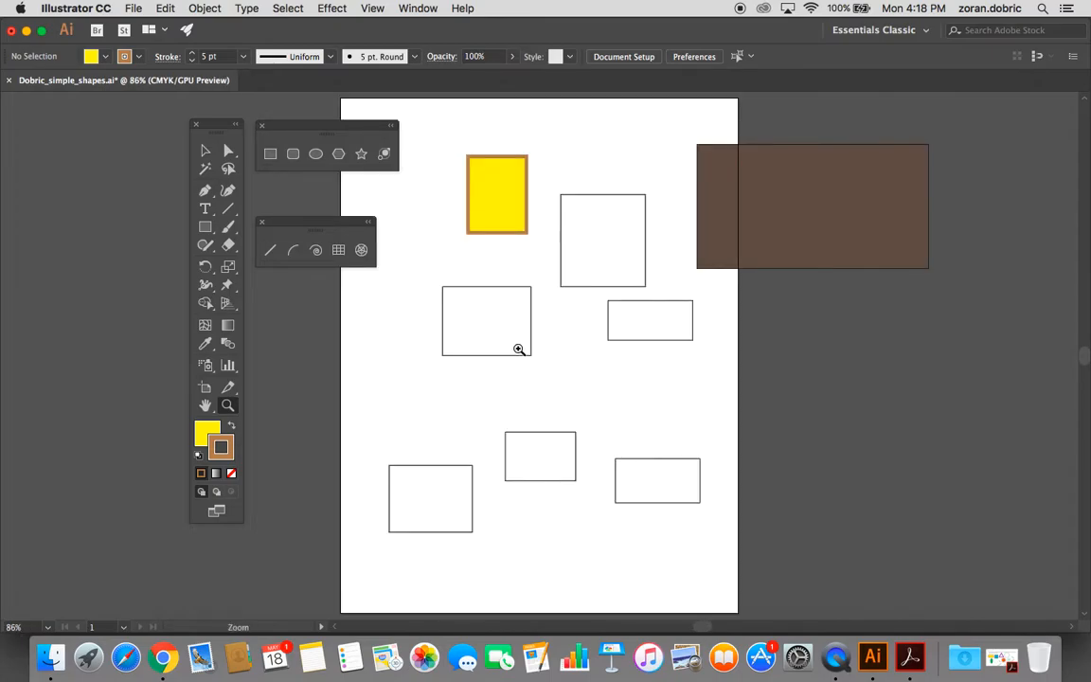
- Move the main tools and both floating tool palettes farther away from the artboard and closer together
{"action": "left_click_drag", "start_coordinate": [191, 123], "coordinate": [154, 123]}
{"action": "left_click_drag", "start_coordinate": [275, 130], "coordinate": [248, 125]}
{"action": "left_click_drag", "start_coordinate": [293, 226], "coordinate": [264, 190]}
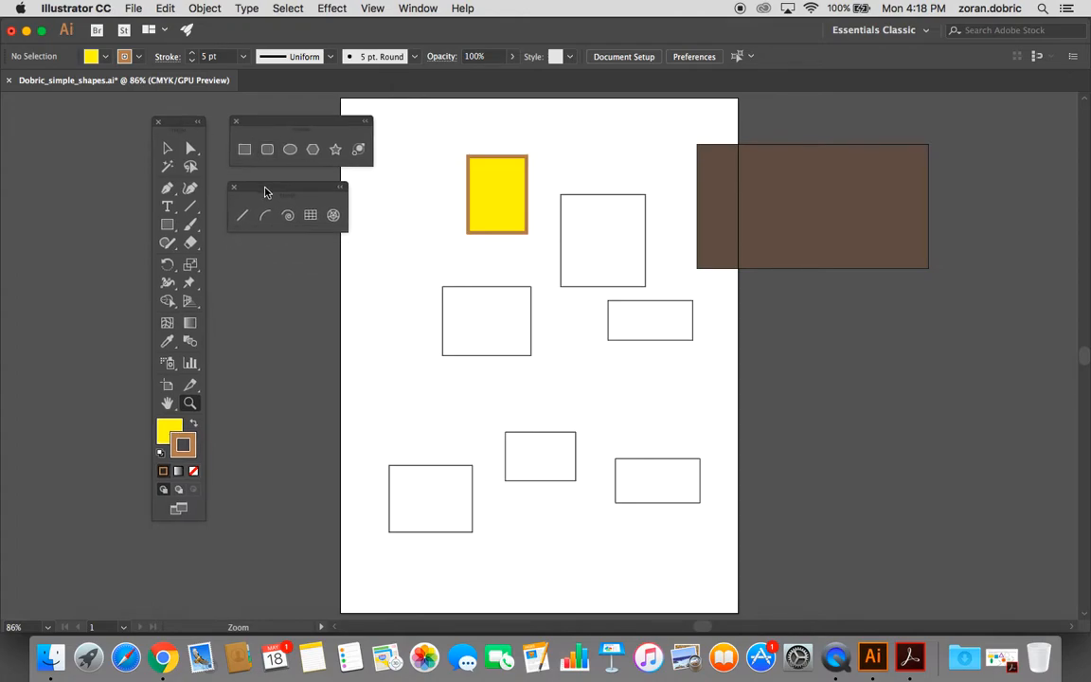
- Area-select and delete the upper group of rectangles and the lower three rectangles, clearing the artboard
{"action": "left_click", "coordinate": [168, 150]}
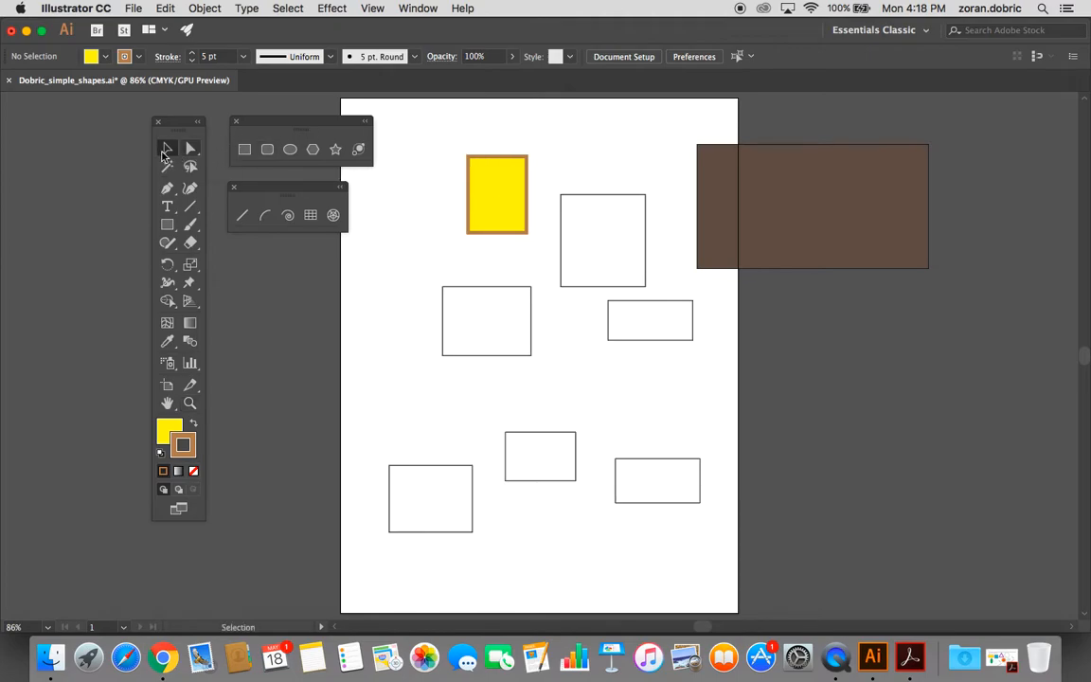
{"action": "left_click_drag", "start_coordinate": [396, 140], "coordinate": [899, 366]}
{"action": "key", "text": "Delete"}
{"action": "left_click_drag", "start_coordinate": [377, 377], "coordinate": [735, 520]}
{"action": "key", "text": "Delete"}
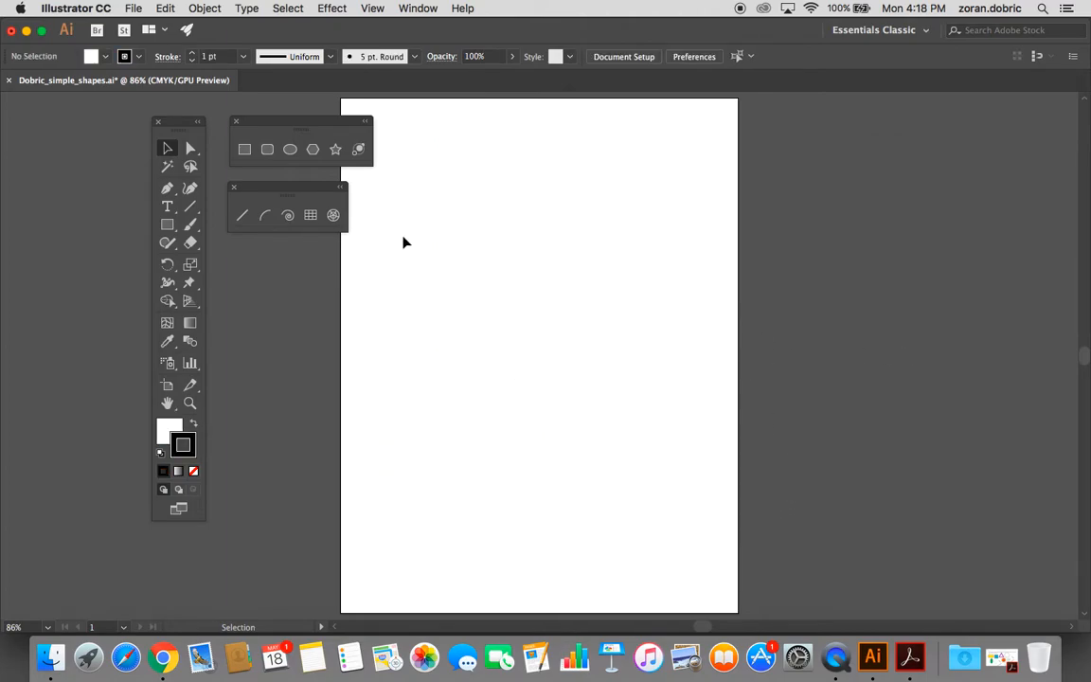
- Zoom the empty artboard to 100%, then check the reference shapes in simple_shapes_C.pdf and put that window away
{"action": "scroll", "coordinate": [416, 236], "scroll_direction": "down", "scroll_amount": 2}
{"action": "scroll", "coordinate": [448, 236], "scroll_direction": "up", "scroll_amount": 5}
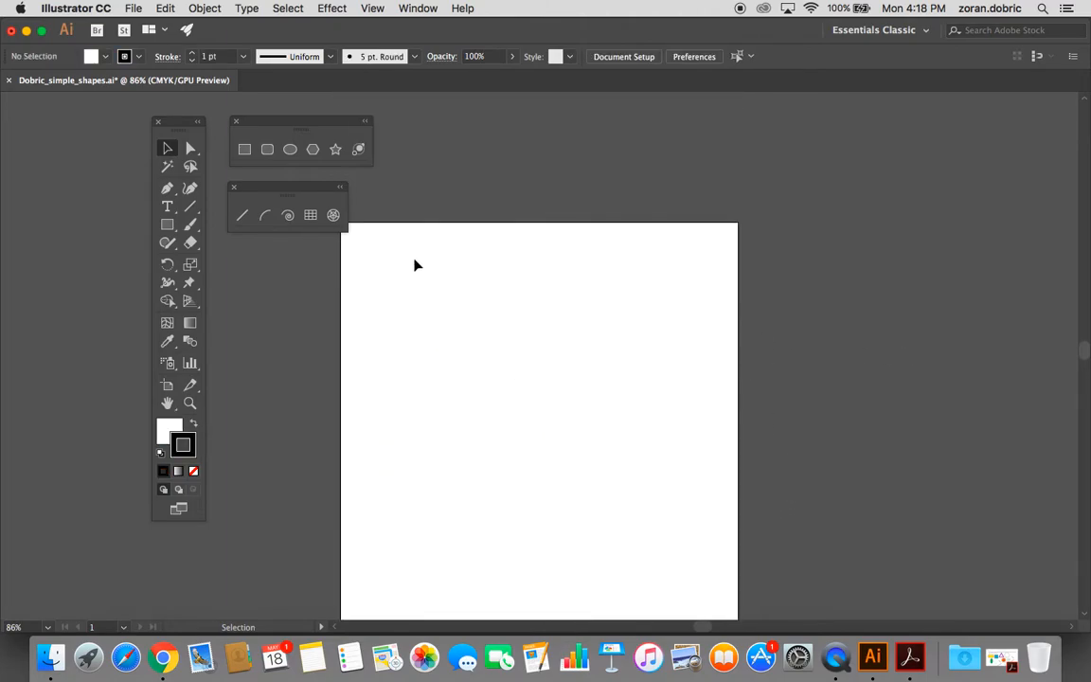
{"action": "left_click", "coordinate": [190, 403]}
{"action": "left_click", "coordinate": [515, 350]}
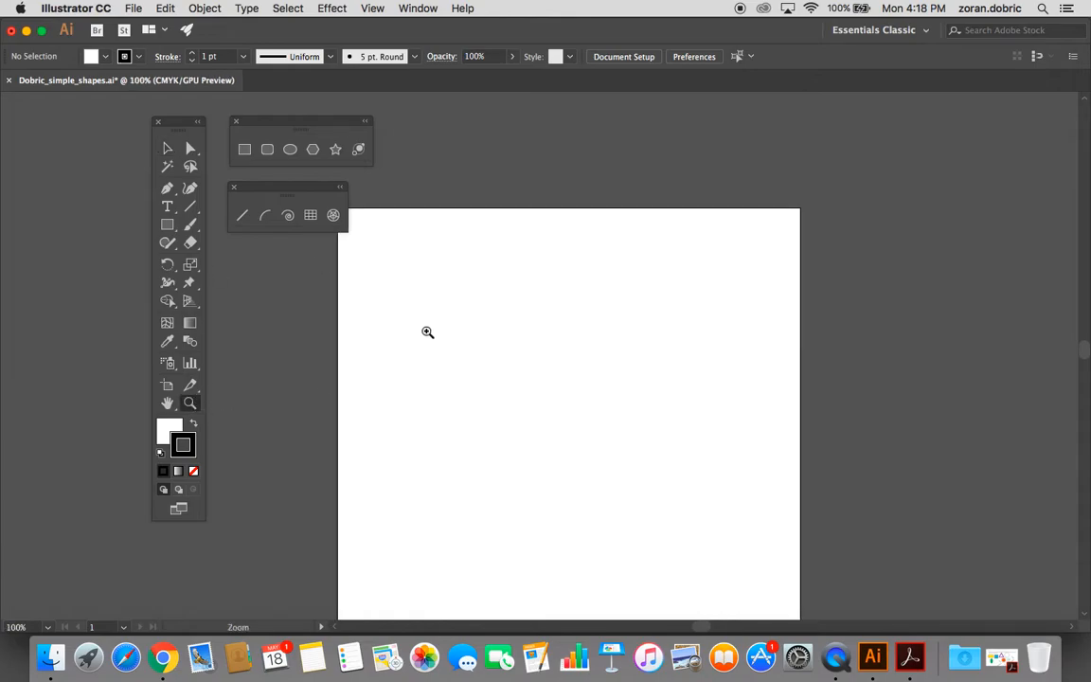
{"action": "left_click", "coordinate": [1001, 656]}
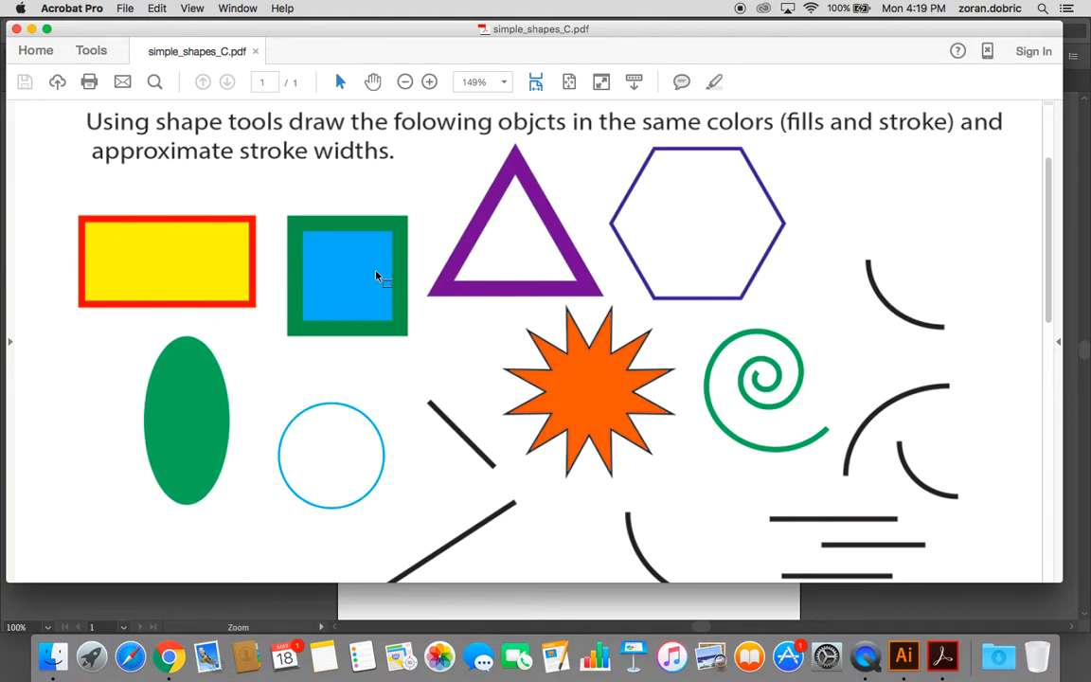
{"action": "left_click", "coordinate": [32, 31]}
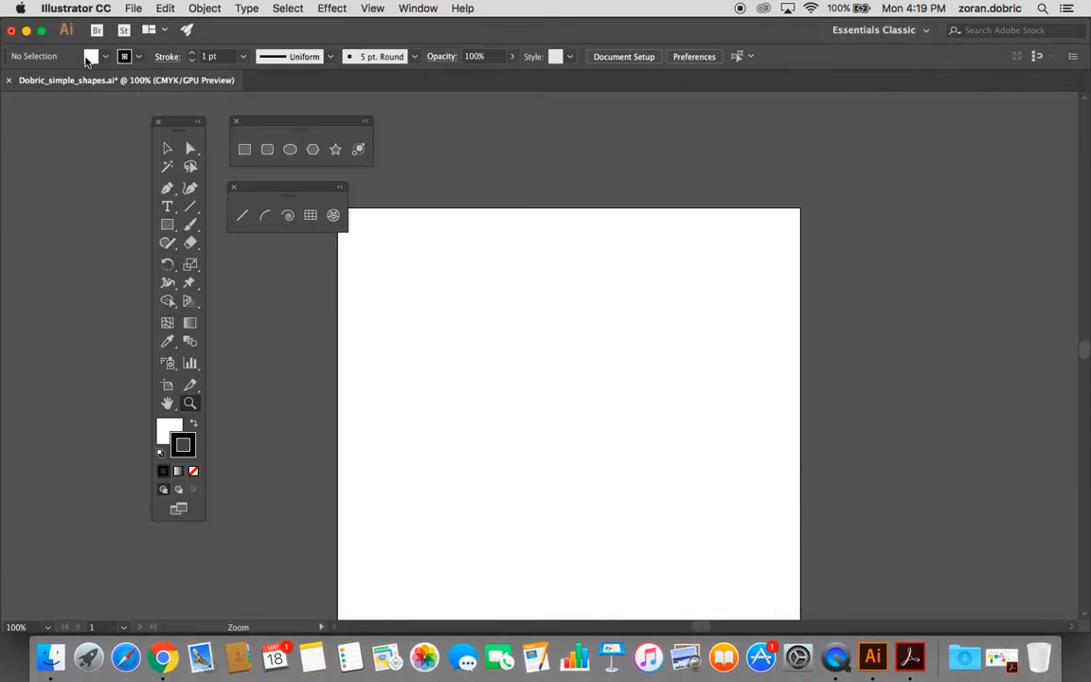
- Set the drawing defaults to a yellow fill and a red stroke of 5 pt
{"action": "left_click", "coordinate": [87, 59]}
{"action": "left_click", "coordinate": [62, 82]}
{"action": "left_click", "coordinate": [138, 57]}
{"action": "left_click", "coordinate": [138, 57]}
{"action": "left_click", "coordinate": [52, 82]}
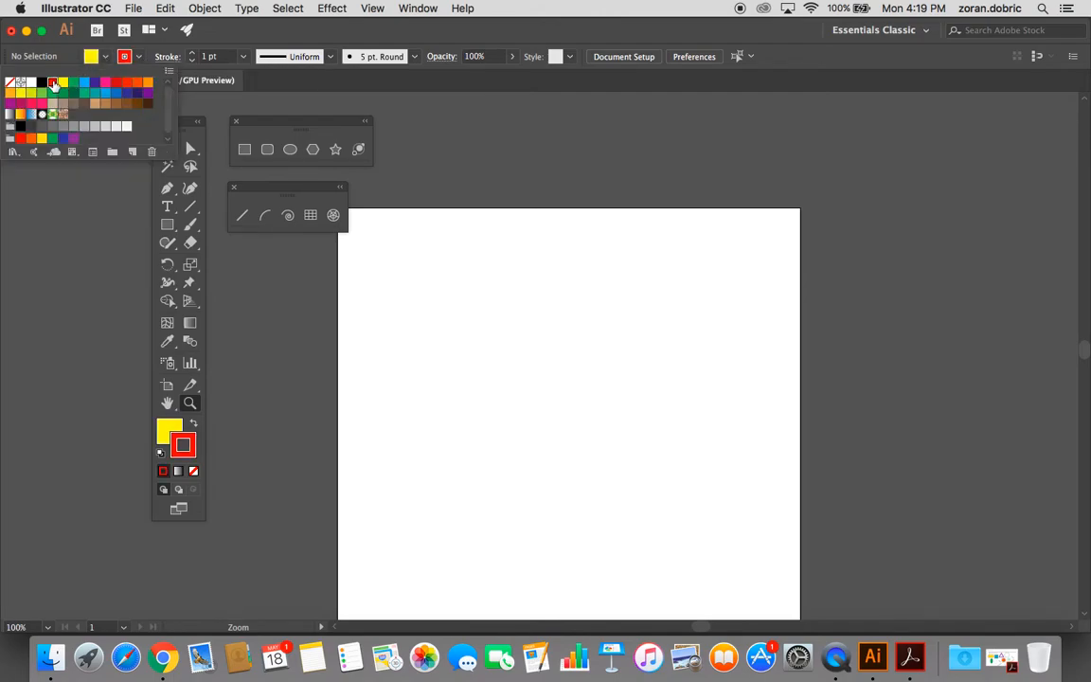
{"action": "left_click", "coordinate": [244, 57]}
{"action": "left_click", "coordinate": [245, 58]}
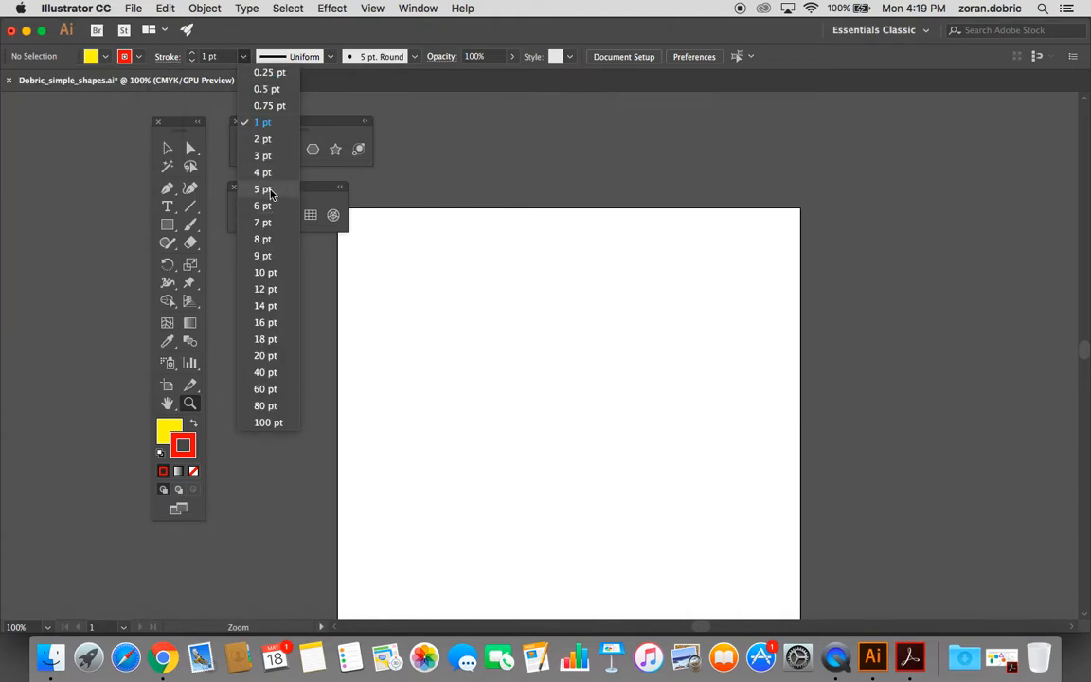
{"action": "left_click", "coordinate": [267, 190]}
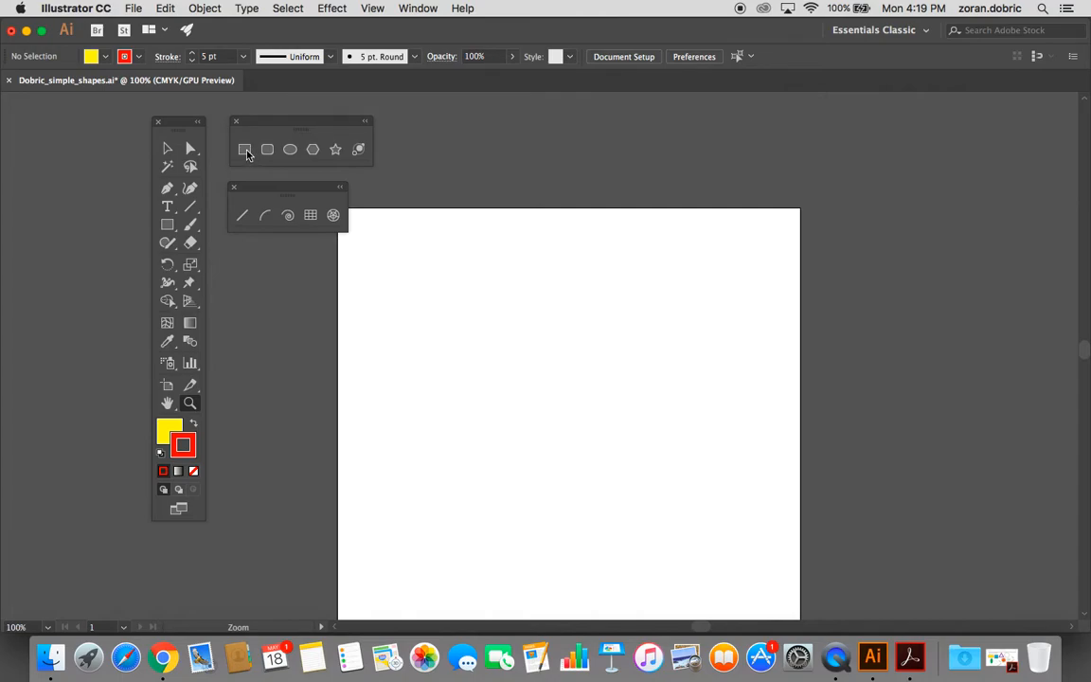
- Draw a wide rectangle in the artboard's upper-left corner, moving the line-tool palette off that area, and deselect it
{"action": "left_click", "coordinate": [246, 151]}
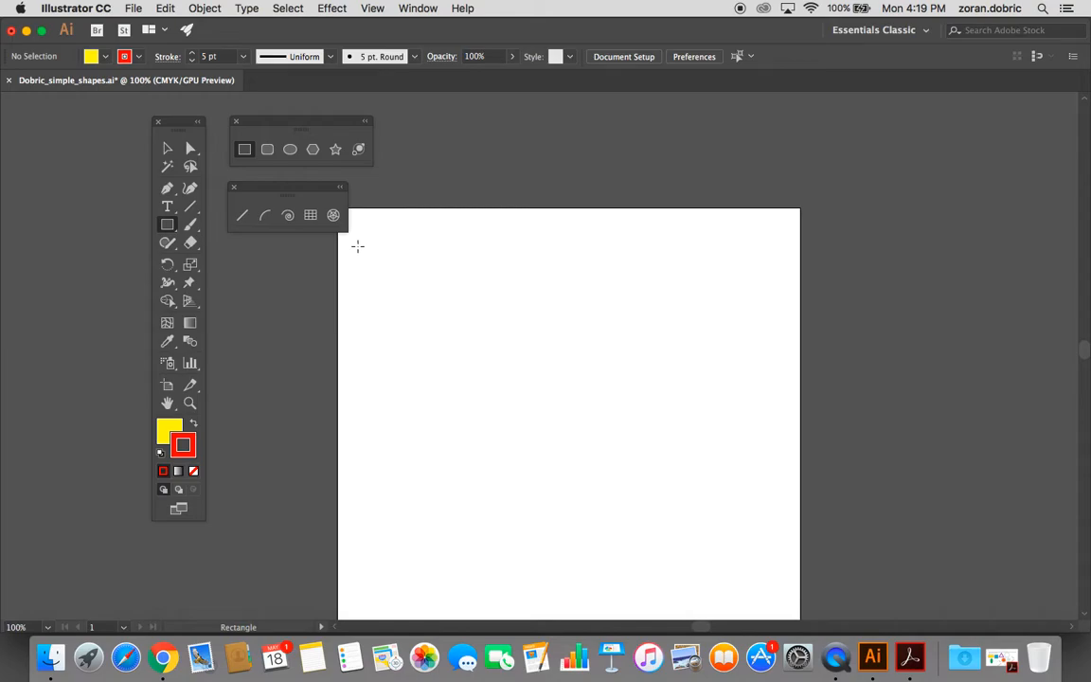
{"action": "left_click_drag", "start_coordinate": [275, 191], "coordinate": [263, 185]}
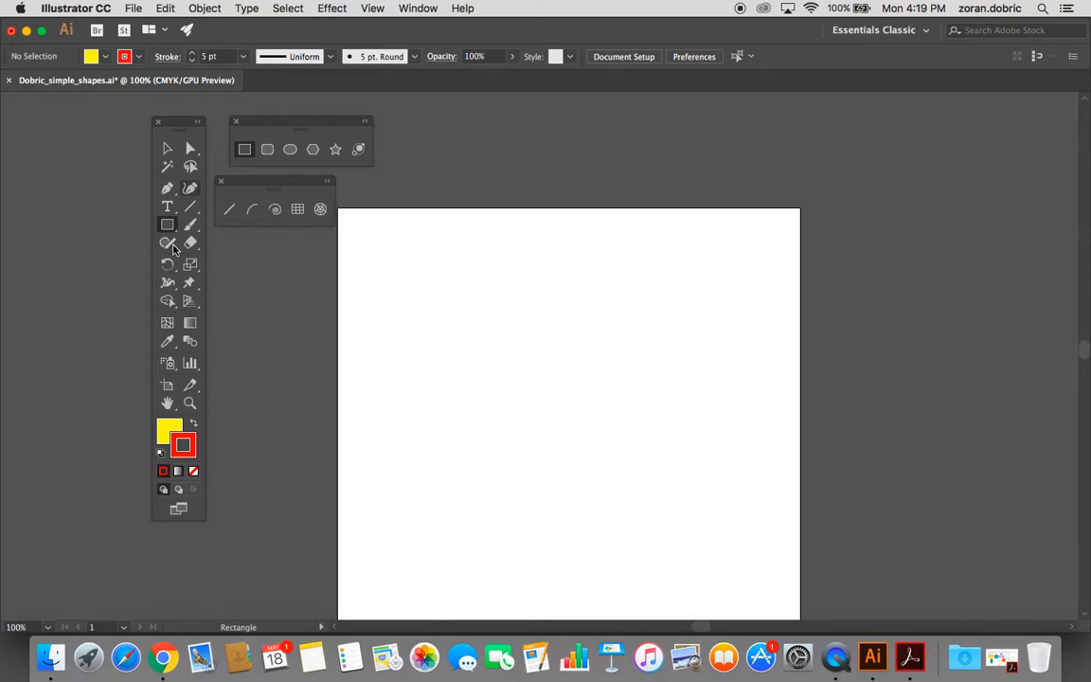
{"action": "left_click_drag", "start_coordinate": [349, 235], "coordinate": [431, 276]}
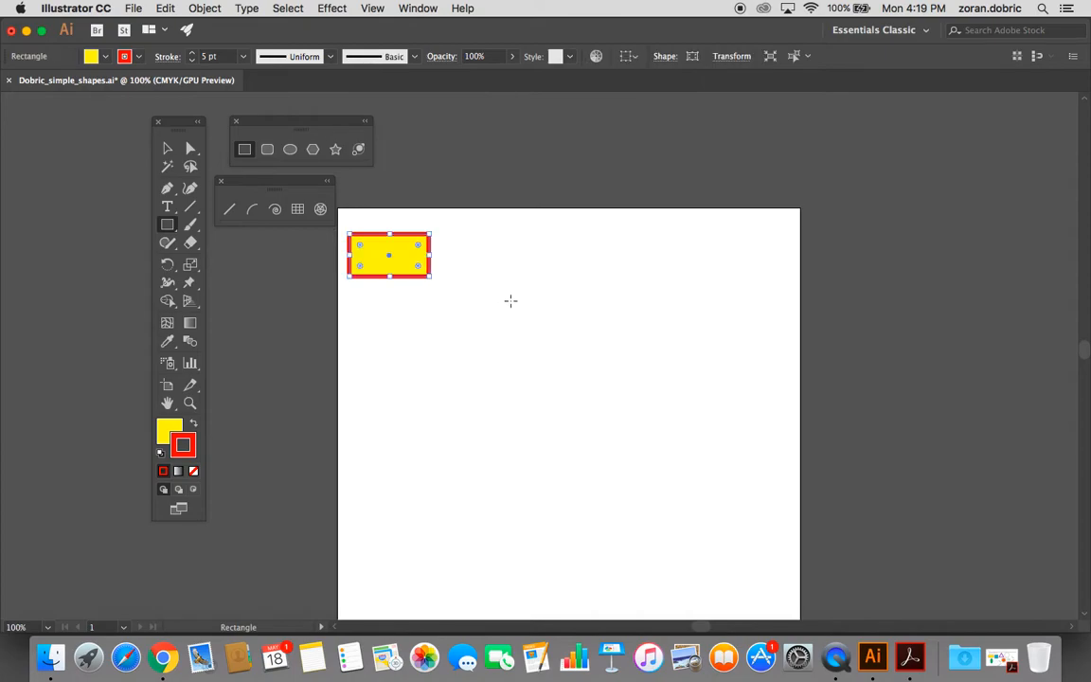
{"action": "left_click", "coordinate": [168, 149]}
{"action": "left_click", "coordinate": [268, 279]}
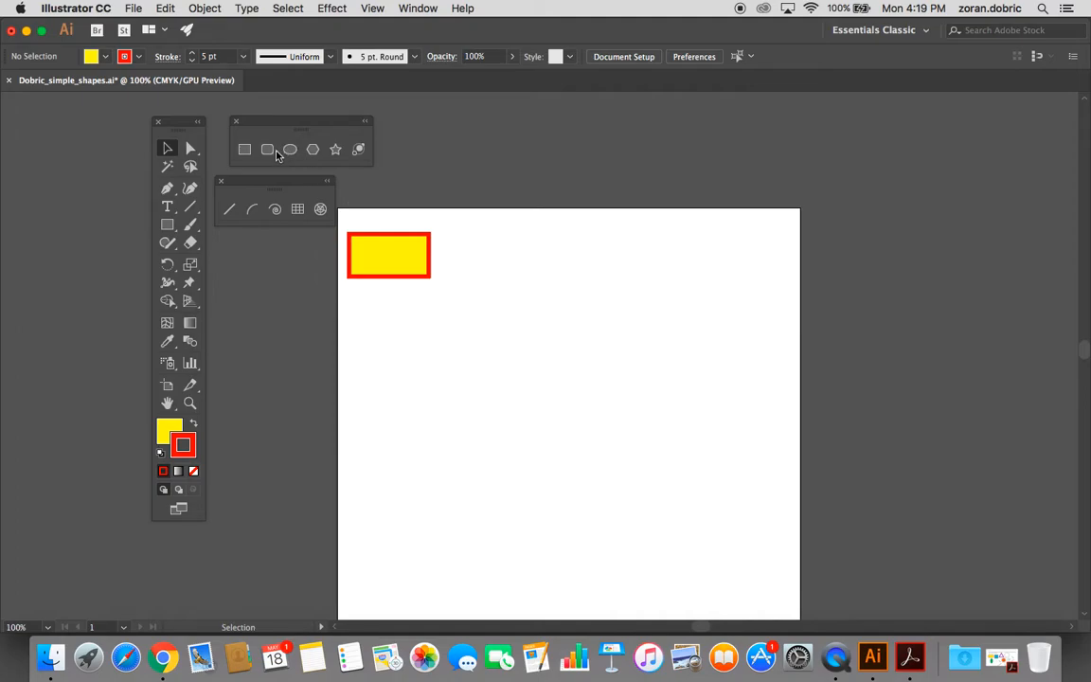
- Draw a square about 1.03 in wide beside the yellow rectangle, top edges aligned, and fill it with bright blue
{"action": "left_click", "coordinate": [244, 149]}
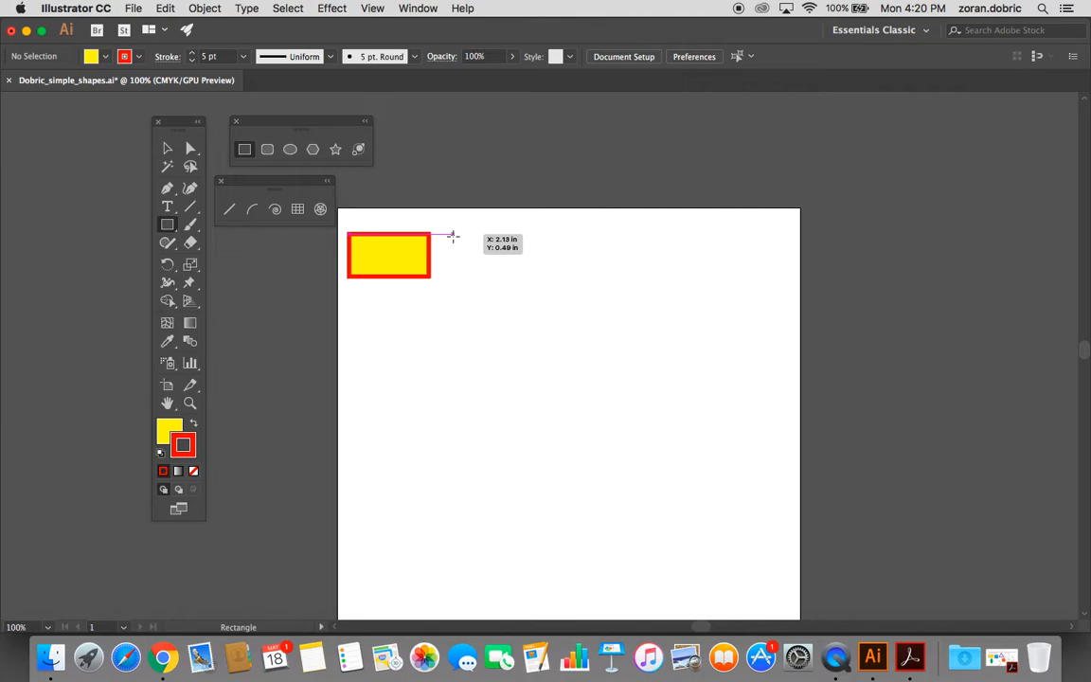
{"action": "left_click_drag", "start_coordinate": [451, 234], "coordinate": [508, 286]}
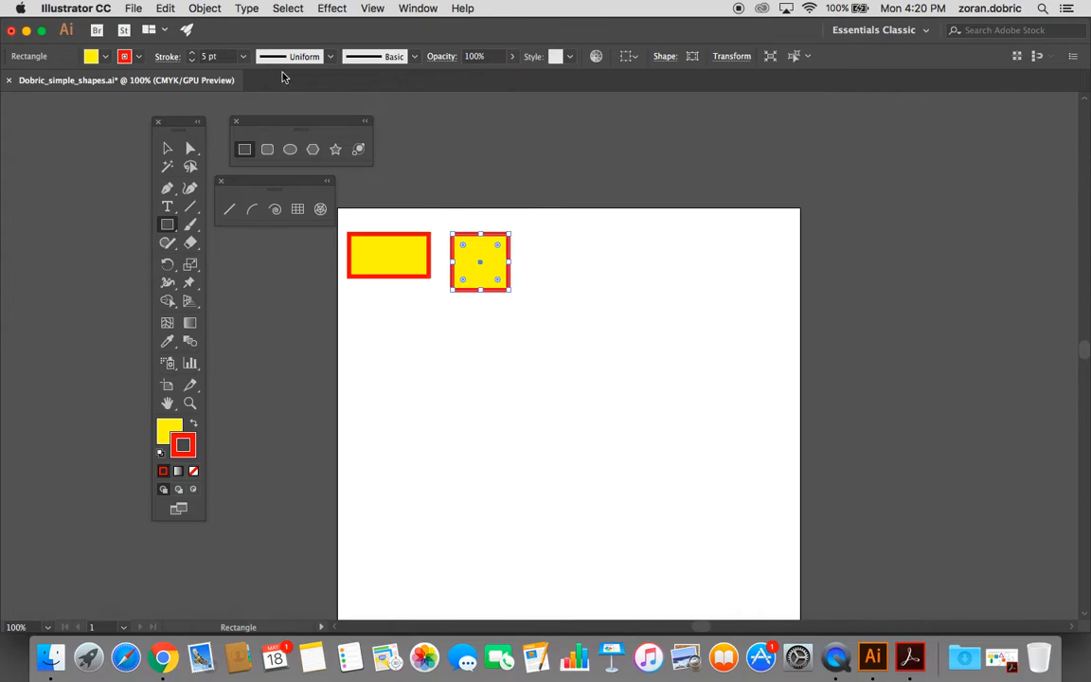
{"action": "left_click", "coordinate": [106, 59]}
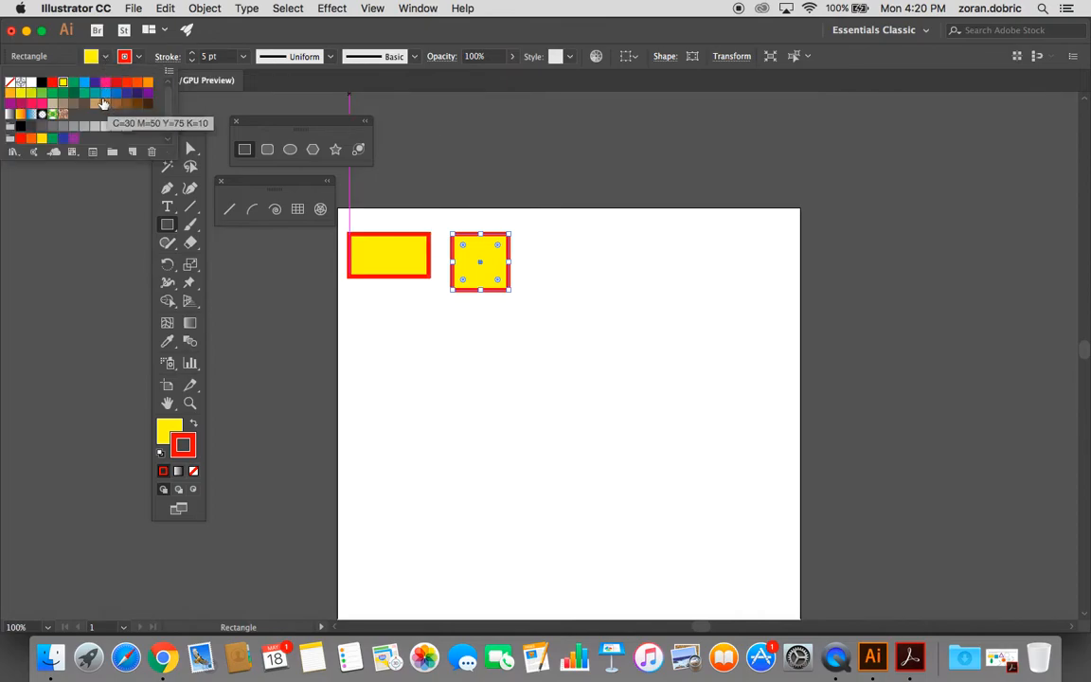
{"action": "left_click", "coordinate": [84, 82]}
- Give the blue square a CMYK Green stroke of 8 pt and deselect it
{"action": "left_click", "coordinate": [138, 58]}
{"action": "left_click", "coordinate": [138, 59]}
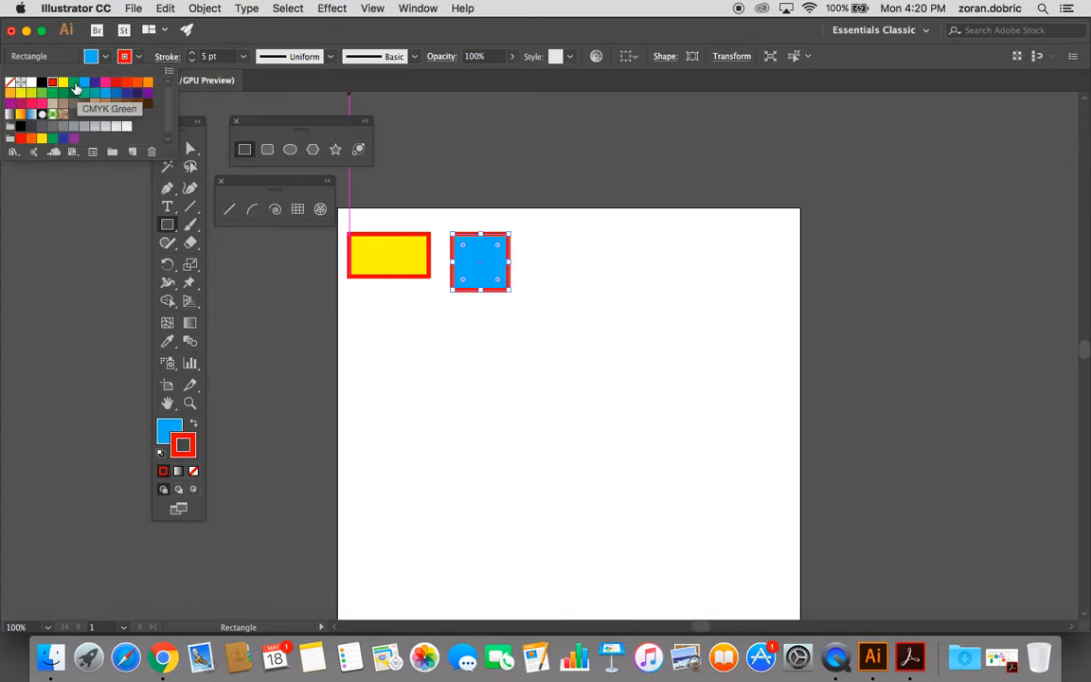
{"action": "left_click", "coordinate": [74, 83]}
{"action": "left_click", "coordinate": [243, 57]}
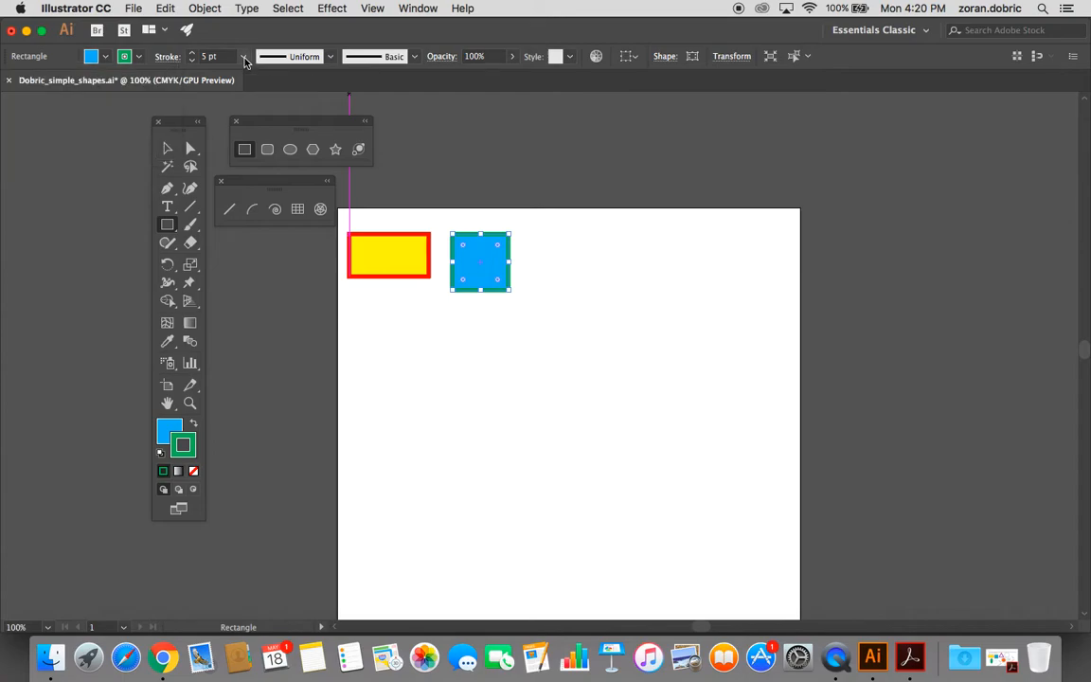
{"action": "left_click", "coordinate": [244, 57]}
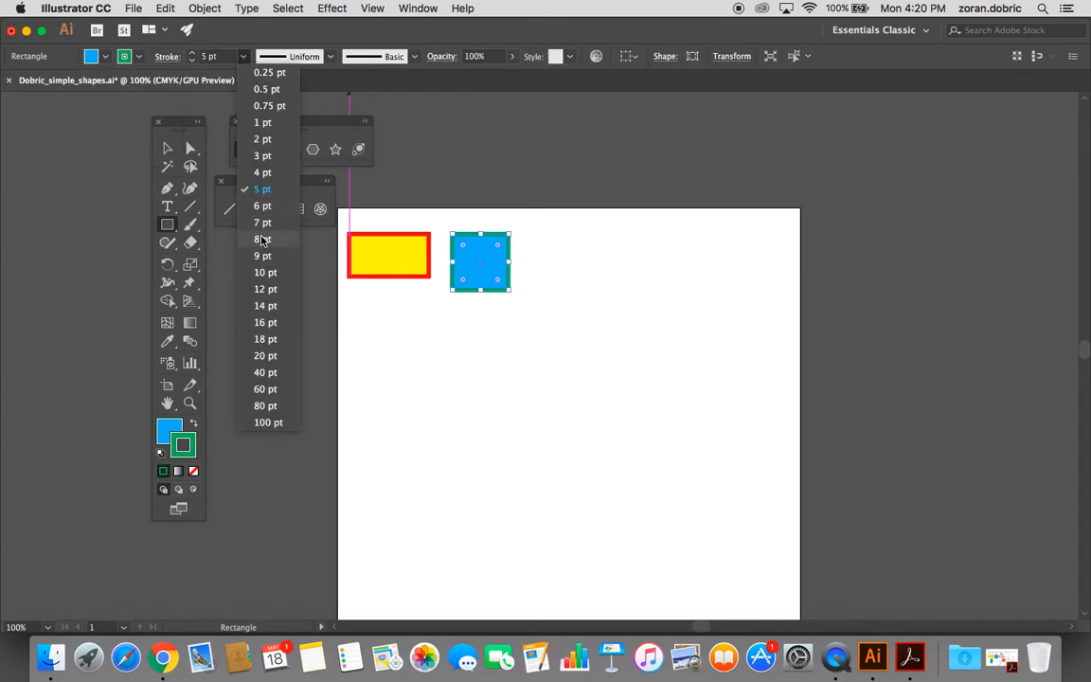
{"action": "left_click", "coordinate": [263, 238]}
{"action": "left_click", "coordinate": [168, 150]}
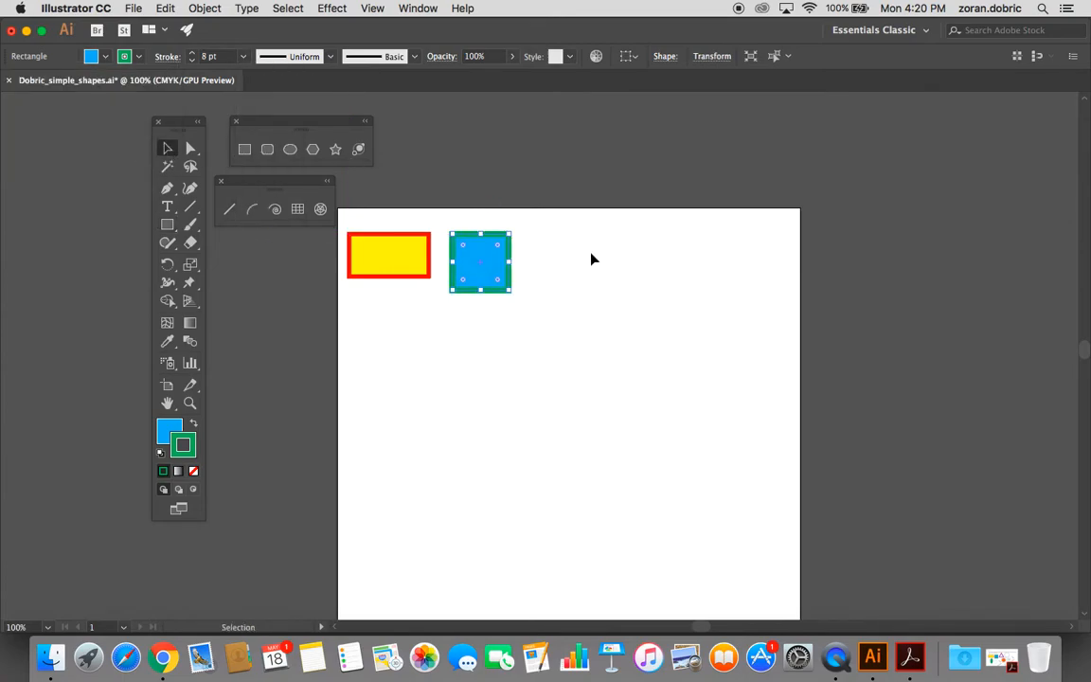
{"action": "left_click", "coordinate": [536, 278]}
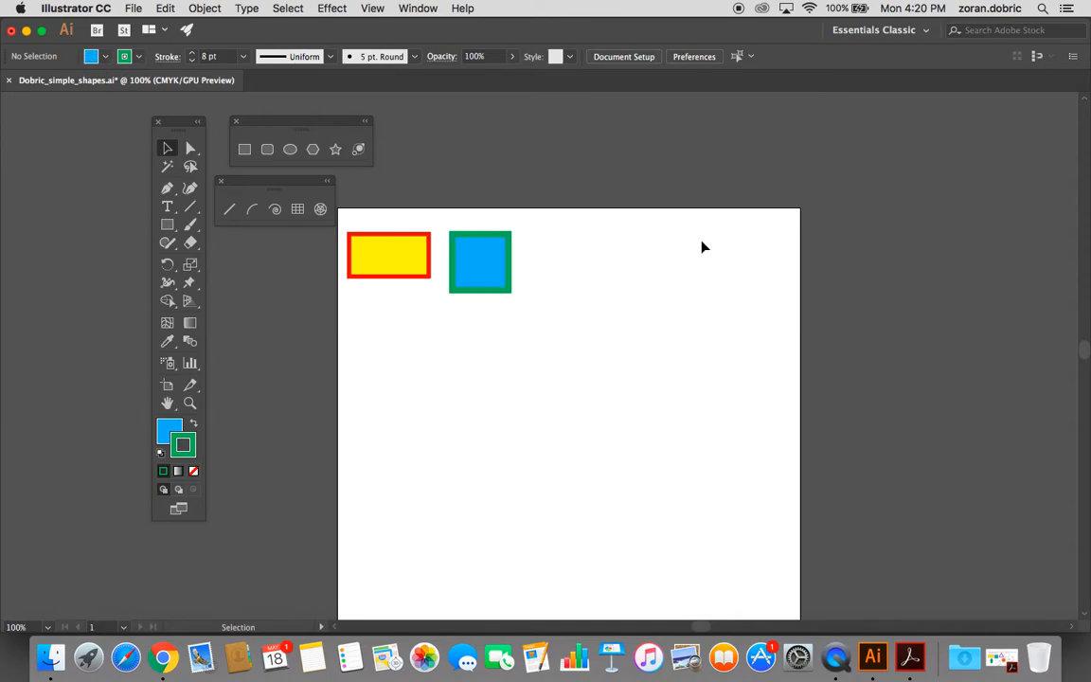
- Select the blue square, look over its available fill swatches, and deselect it
{"action": "left_click", "coordinate": [493, 267]}
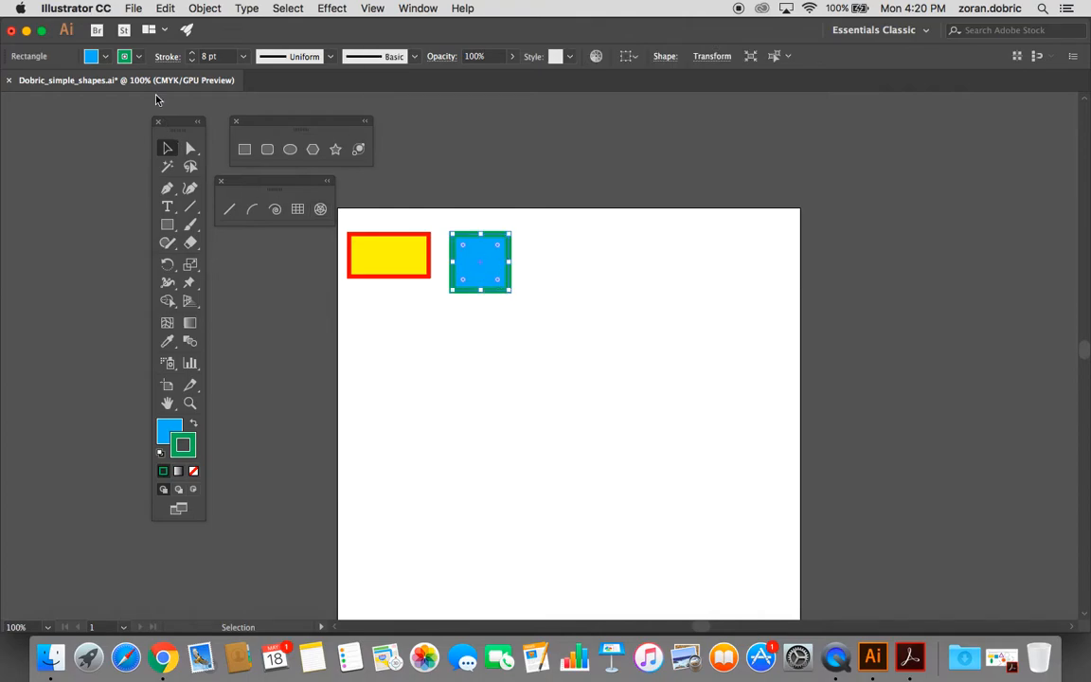
{"action": "left_click", "coordinate": [105, 55]}
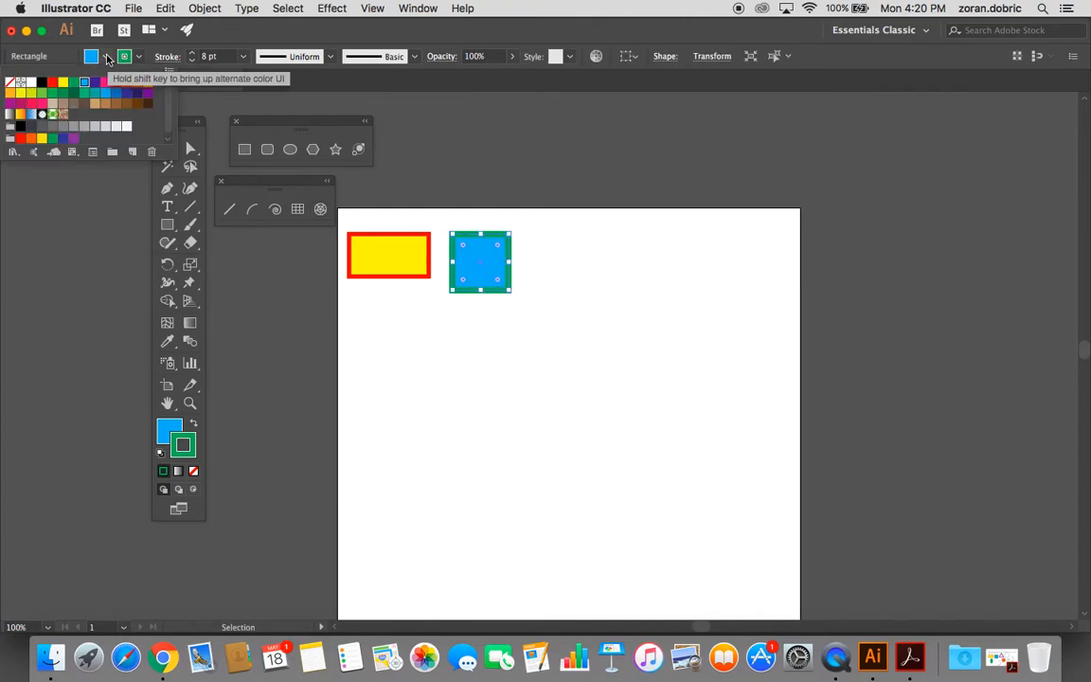
{"action": "left_click", "coordinate": [283, 35]}
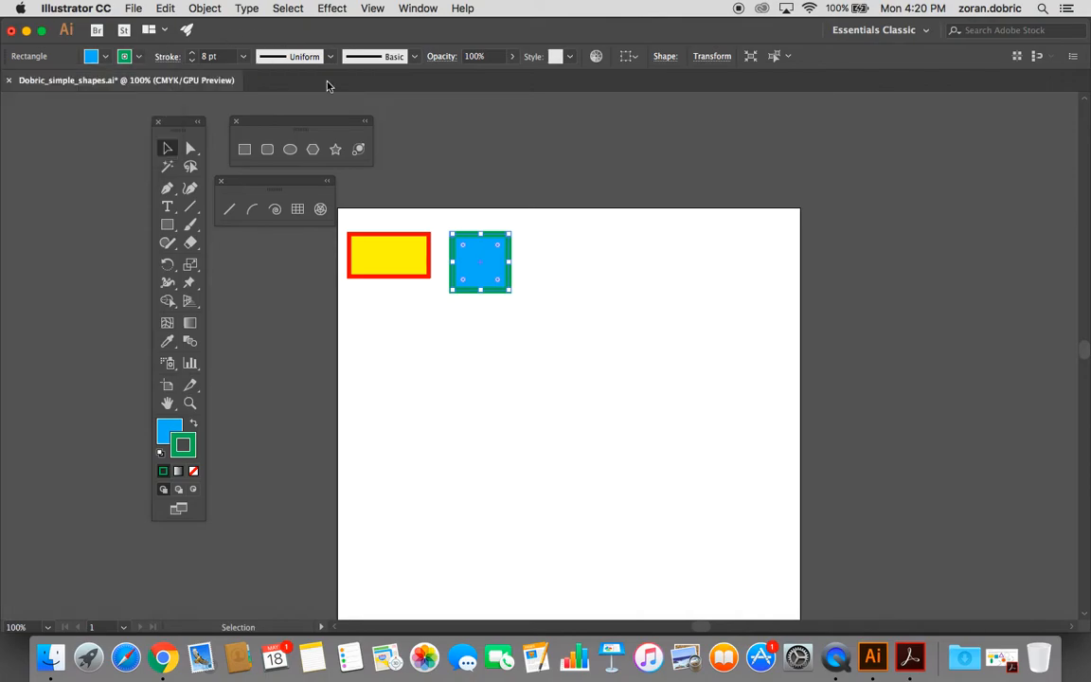
{"action": "left_click", "coordinate": [604, 284]}
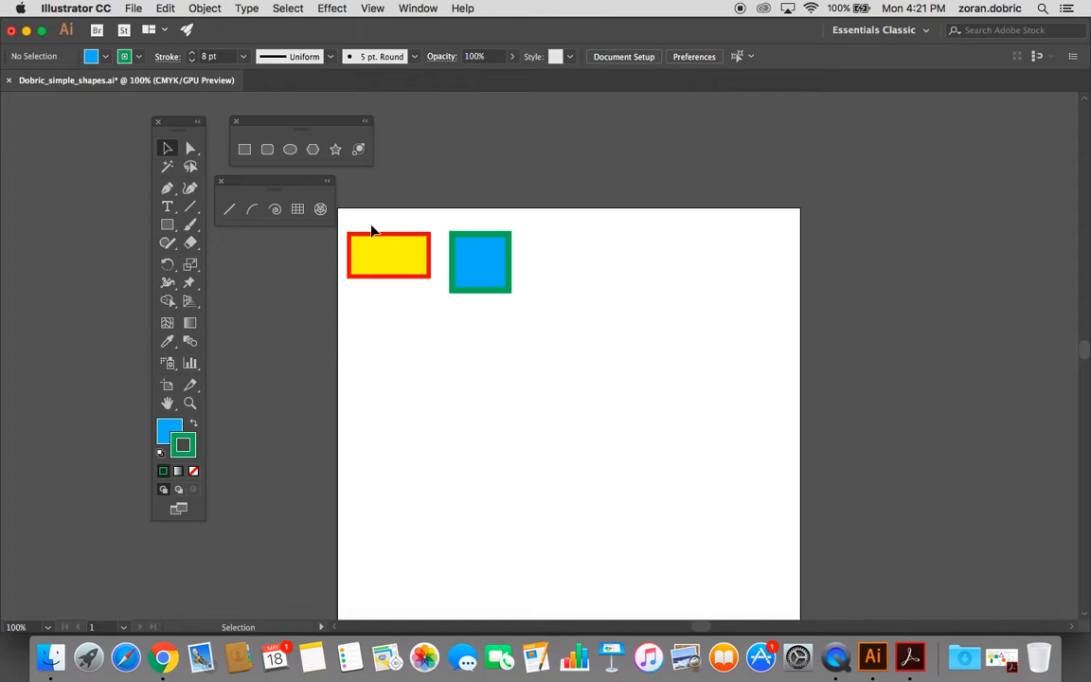
- Create a rectangle 2 in wide and 2 in high beside the blue square from exact dimensions, and delete it
{"action": "left_click", "coordinate": [244, 149]}
{"action": "left_click", "coordinate": [547, 244]}
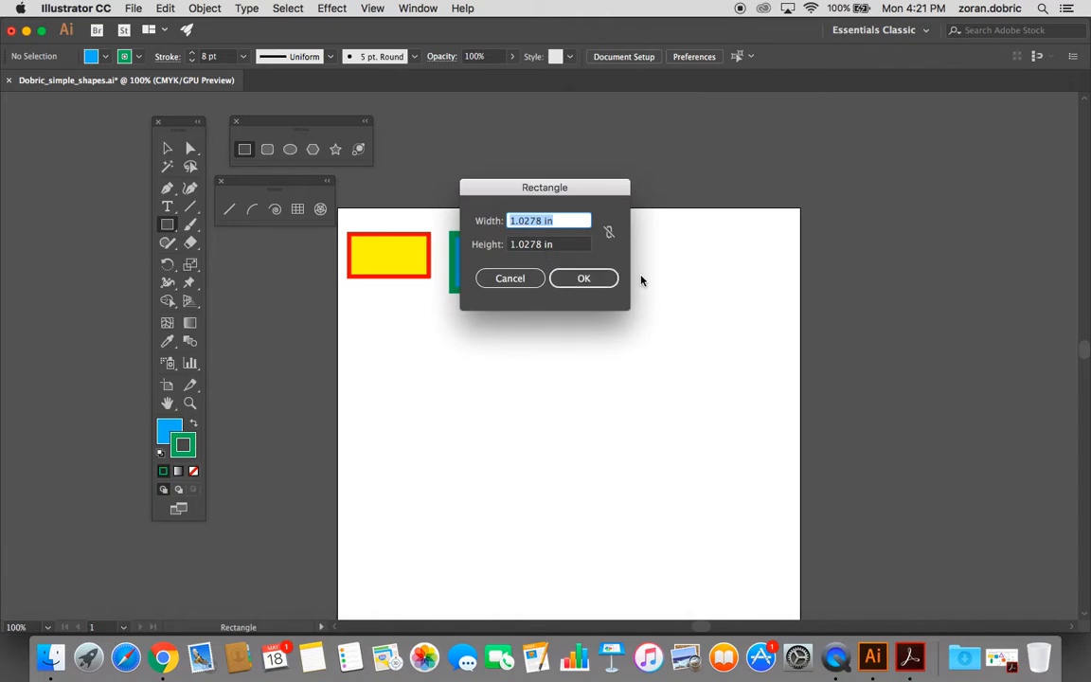
{"action": "type", "text": "2\""}
{"action": "key", "text": "Tab"}
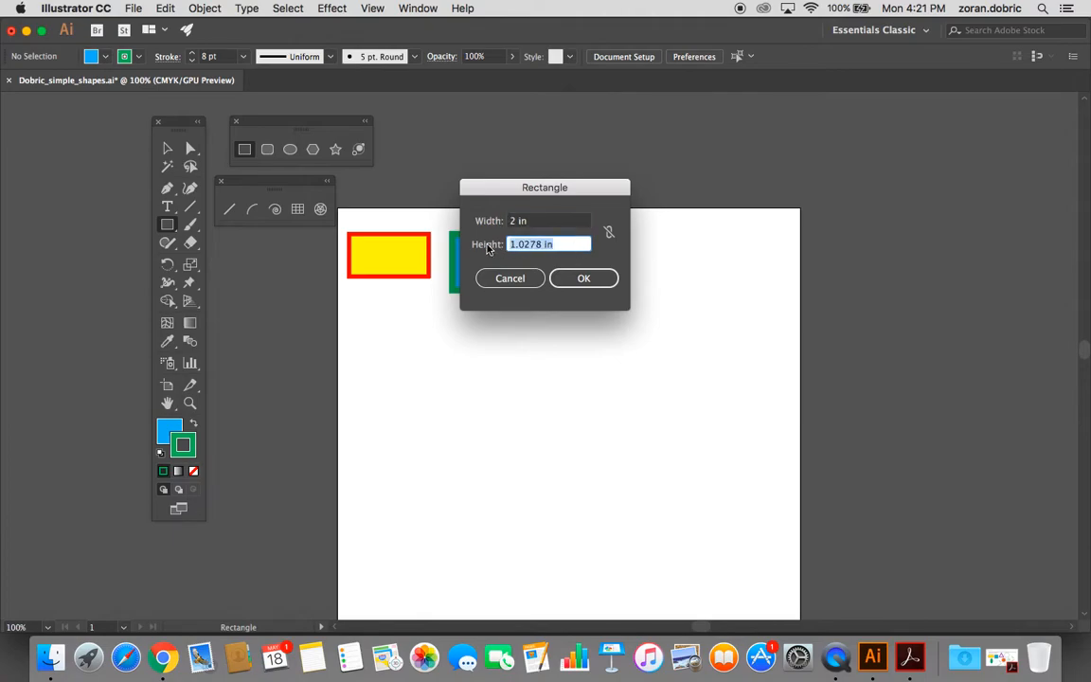
{"action": "type", "text": "2\""}
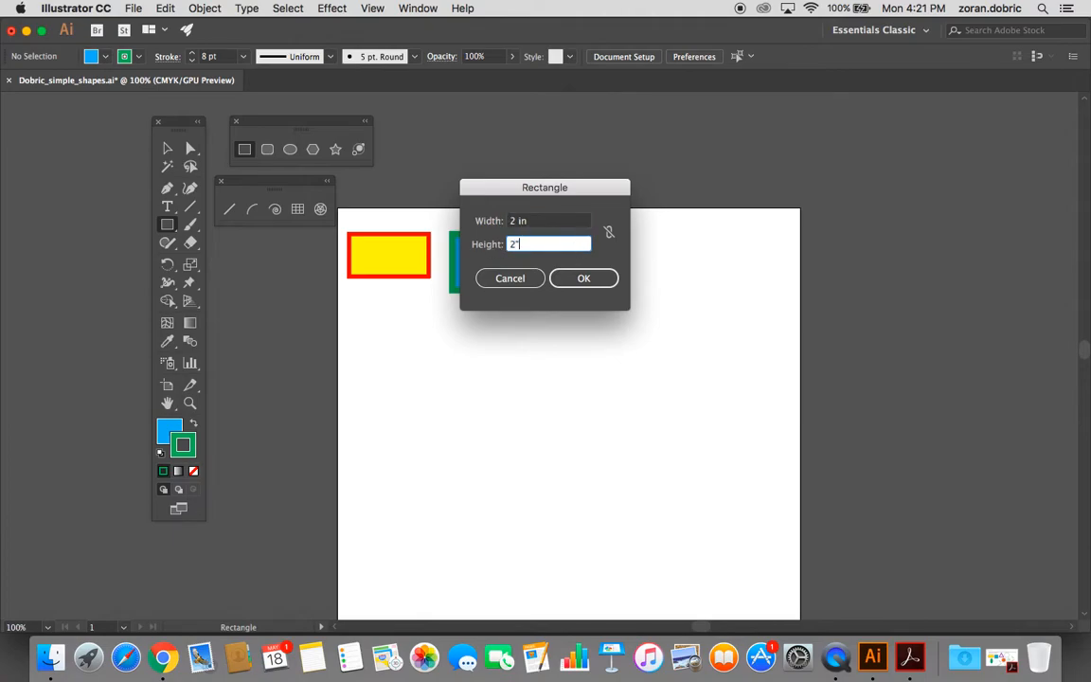
{"action": "left_click", "coordinate": [592, 283]}
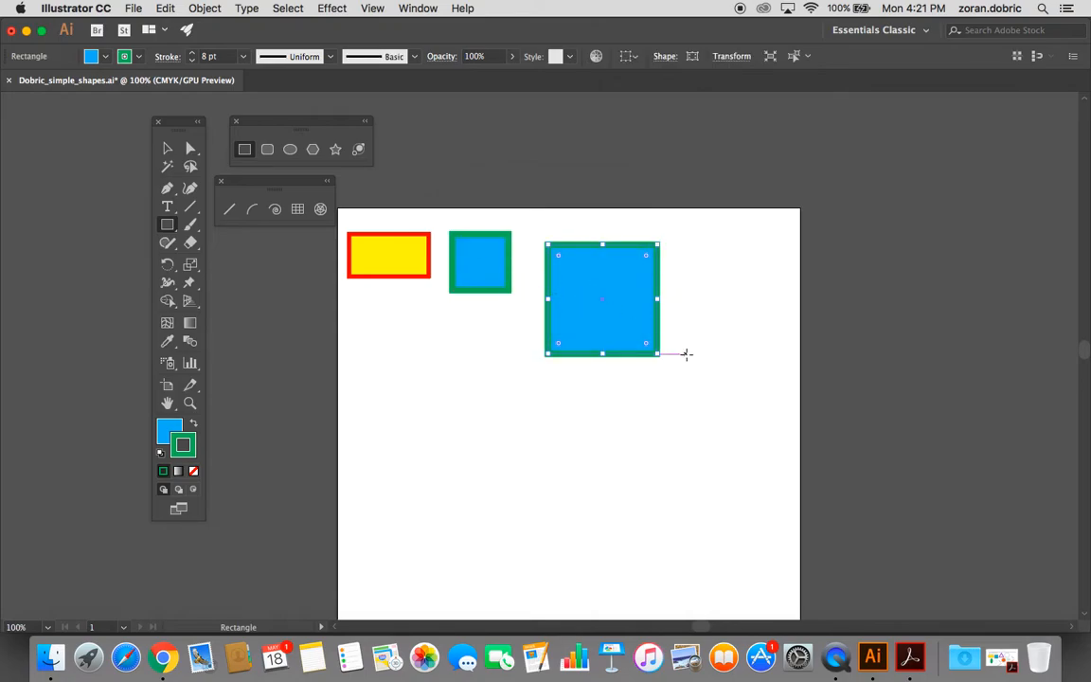
{"action": "left_click", "coordinate": [167, 148]}
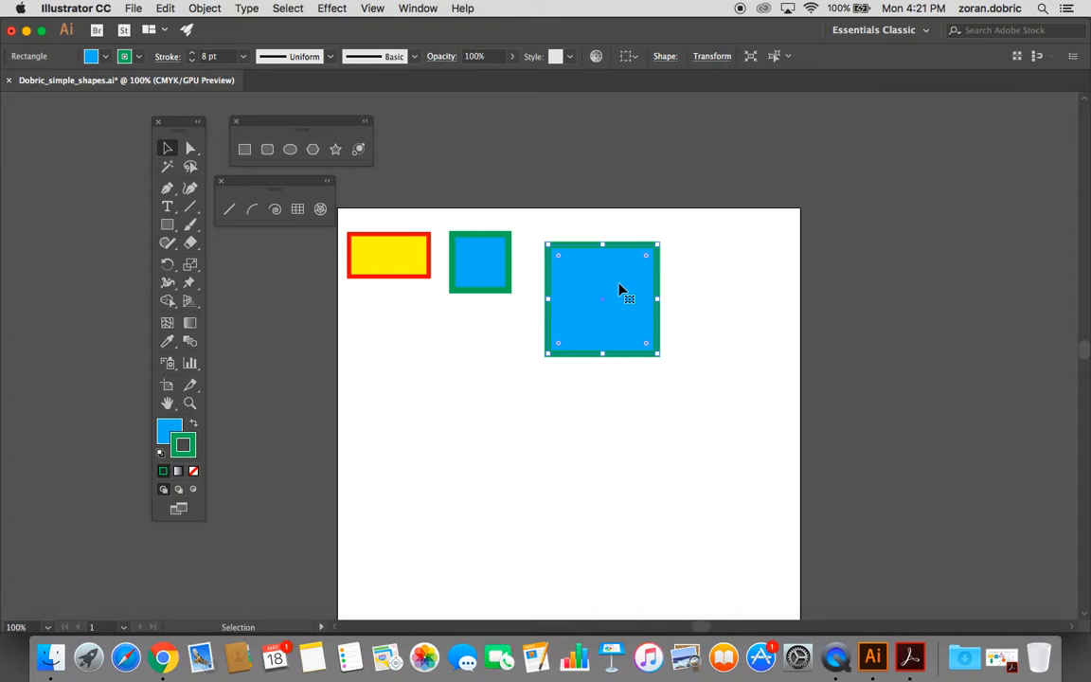
{"action": "key", "text": "Delete"}
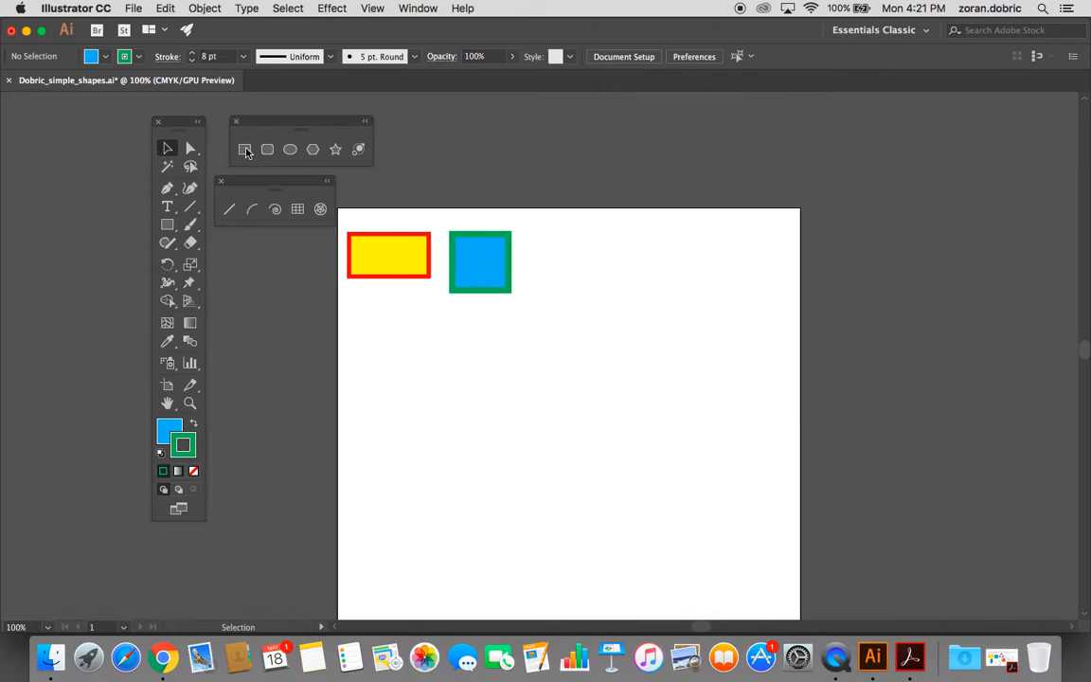
- Create a rectangle 3 in wide and 3 in high beside the blue square, shift it closer to that square, and delete it
{"action": "left_click", "coordinate": [245, 149]}
{"action": "left_click", "coordinate": [587, 275]}
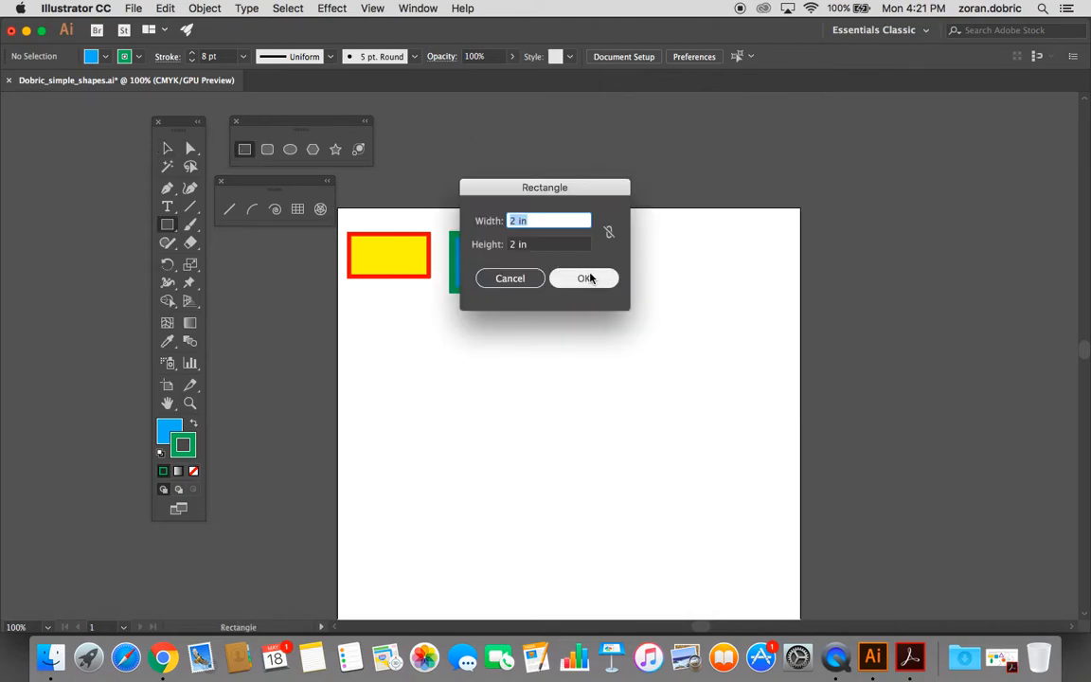
{"action": "type", "text": "3"}
{"action": "key", "text": "Tab"}
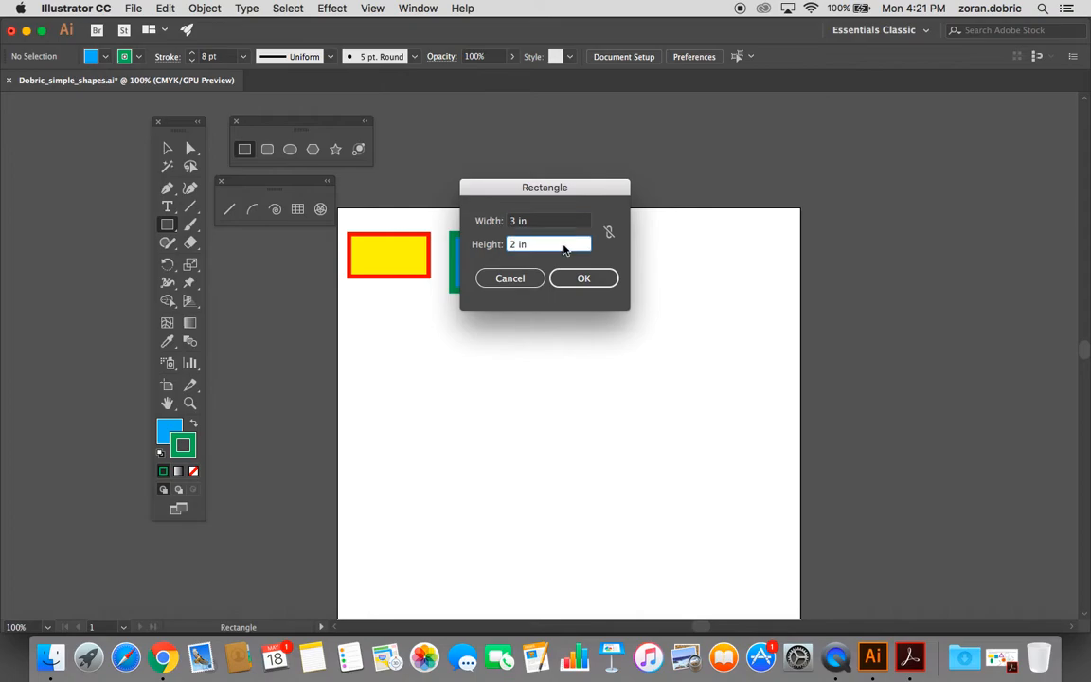
{"action": "type", "text": "3\""}
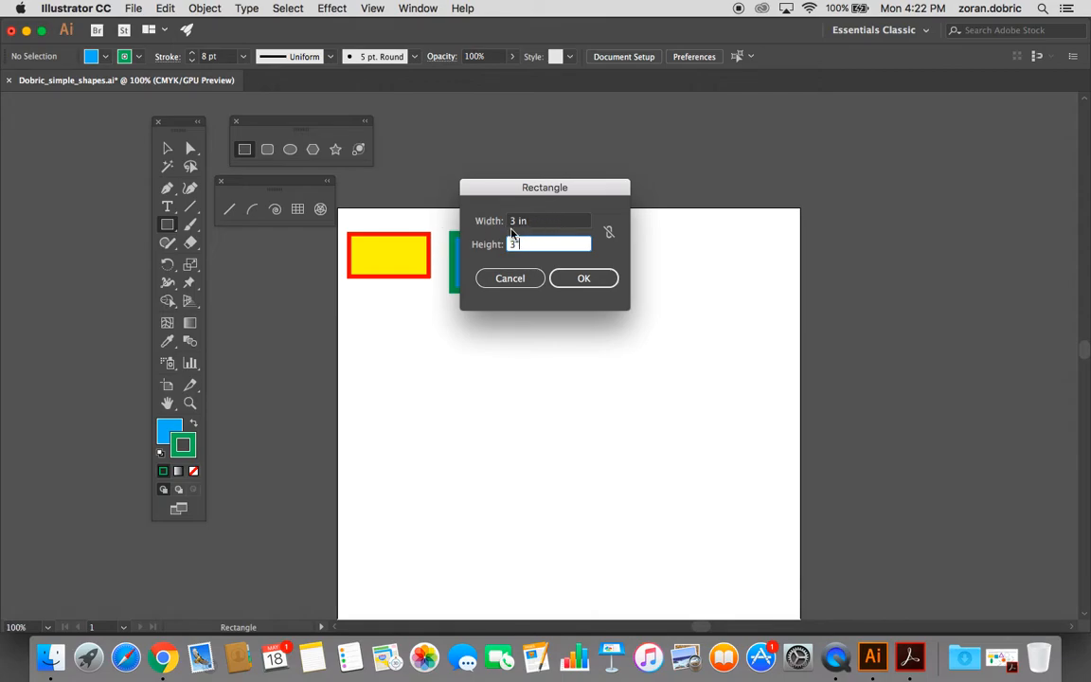
{"action": "left_click", "coordinate": [574, 279]}
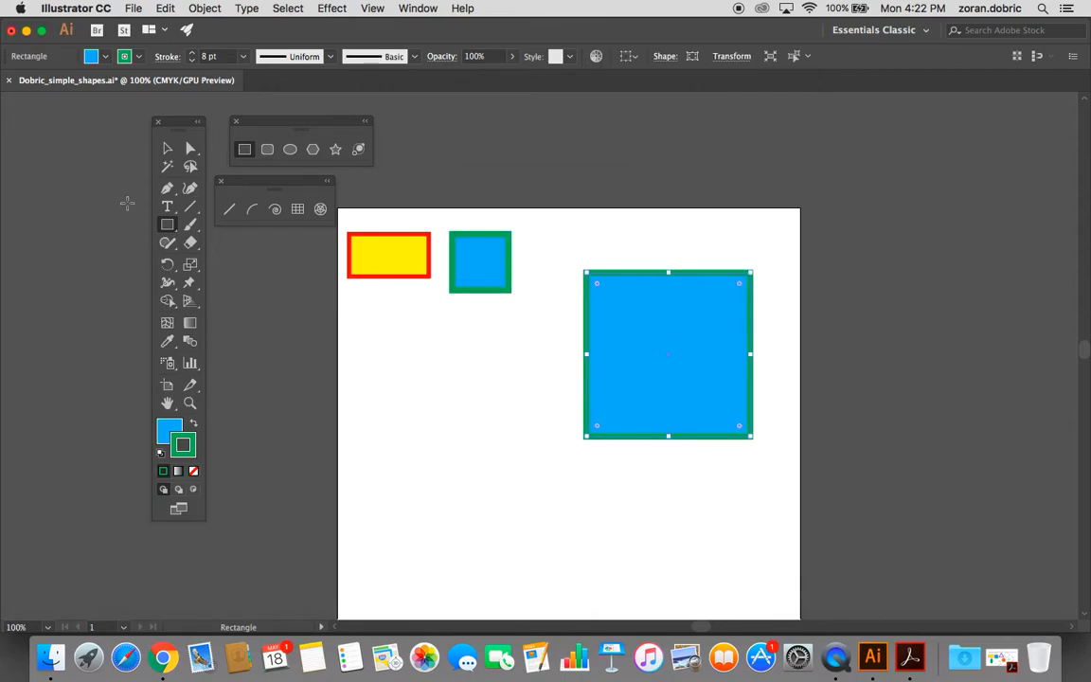
{"action": "left_click", "coordinate": [166, 148]}
{"action": "left_click_drag", "start_coordinate": [623, 297], "coordinate": [595, 273]}
{"action": "mouse_move", "coordinate": [611, 317]}
{"action": "left_mouse_down"}
{"action": "mouse_move", "coordinate": [604, 307]}
{"action": "mouse_move", "coordinate": [609, 319]}
{"action": "left_mouse_up"}
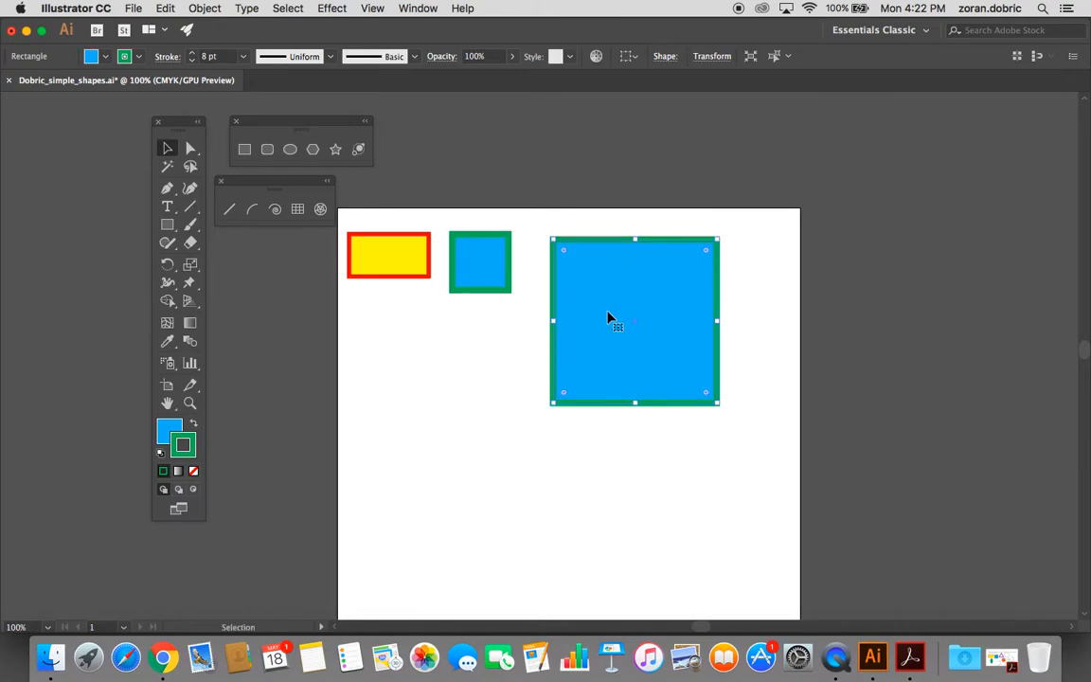
{"action": "key", "text": "Delete"}
- Move the blue square slightly closer to the yellow rectangle and deselect it
{"action": "left_click_drag", "start_coordinate": [476, 269], "coordinate": [473, 268]}
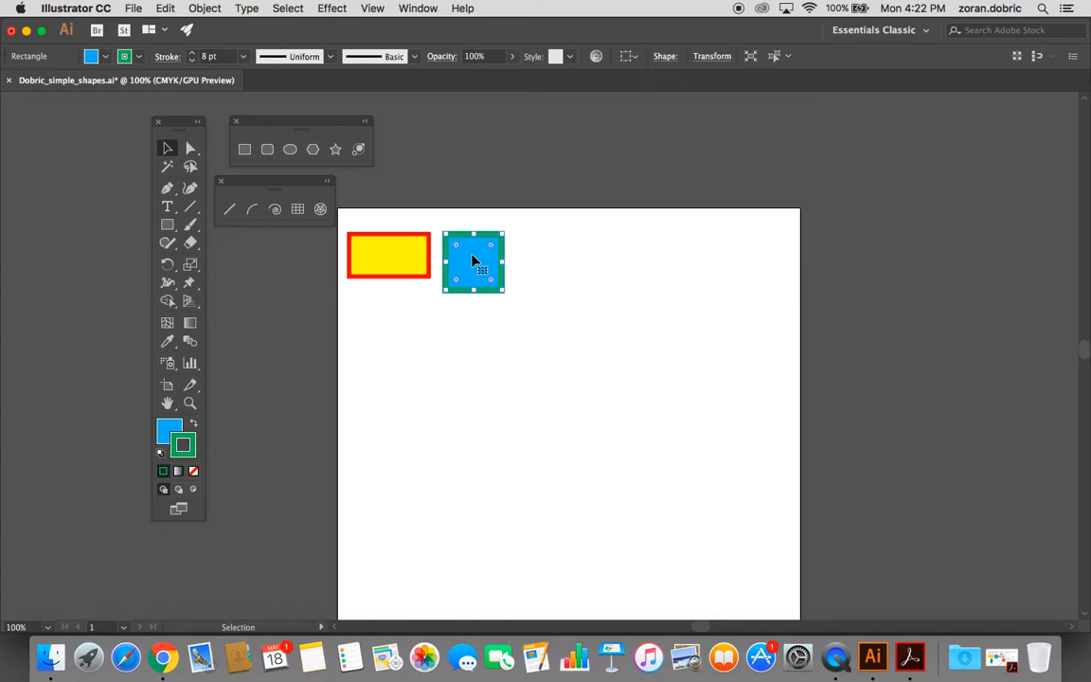
{"action": "left_click", "coordinate": [568, 297]}
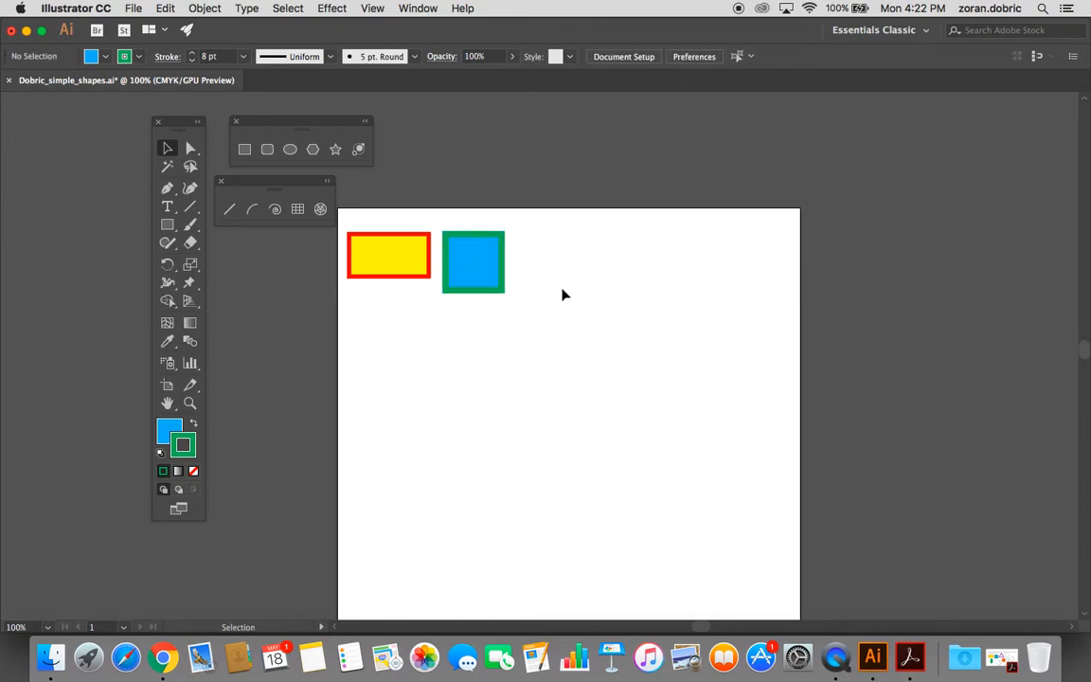
- Draw a freehand hexagon beside the blue square with the Polygon tool and undo it
{"action": "left_click", "coordinate": [313, 154]}
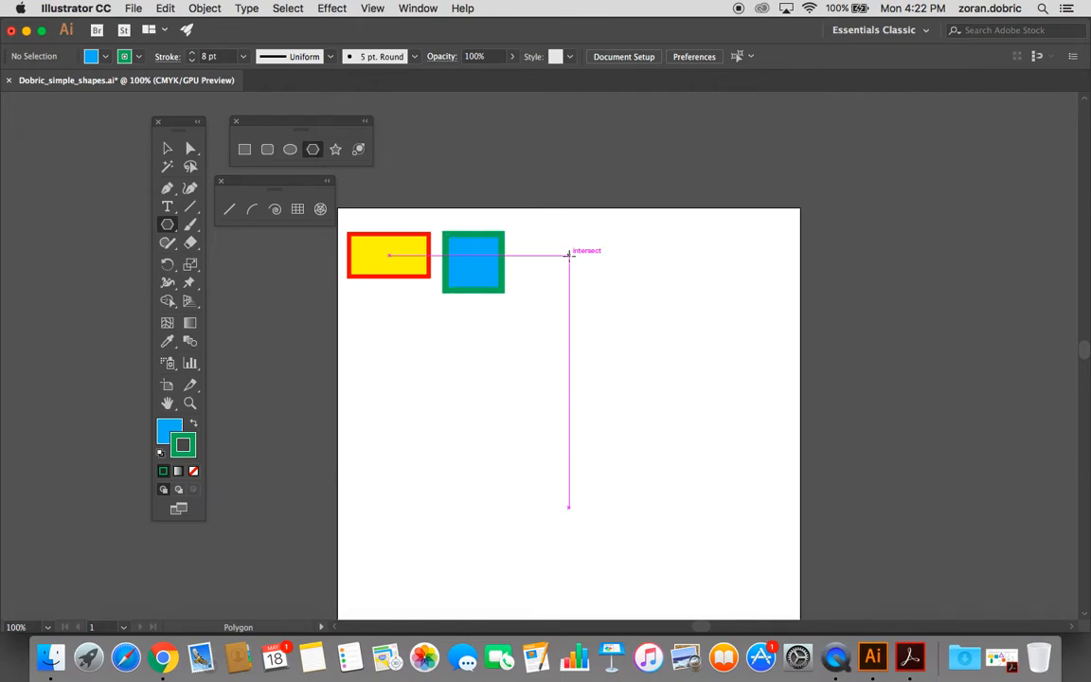
{"action": "left_click_drag", "start_coordinate": [553, 254], "coordinate": [585, 256]}
{"action": "key", "text": "super+z"}
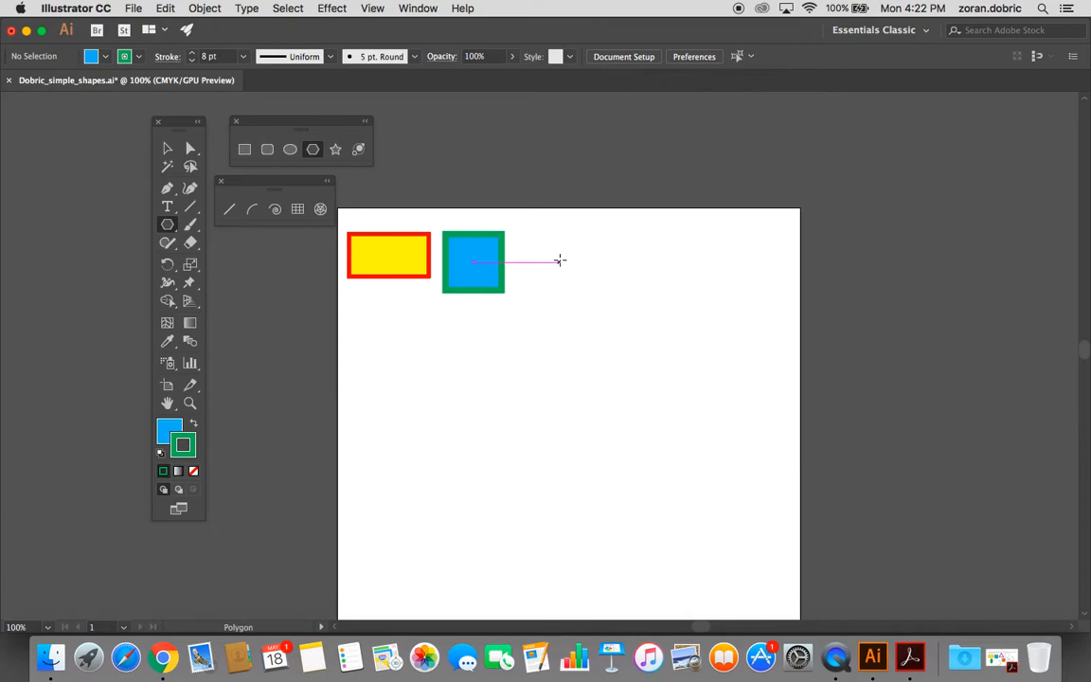
- Create a 3-sided polygon with a 0.5755 in radius beside the blue square and enlarge it slightly in proportion
{"action": "left_click", "coordinate": [560, 261]}
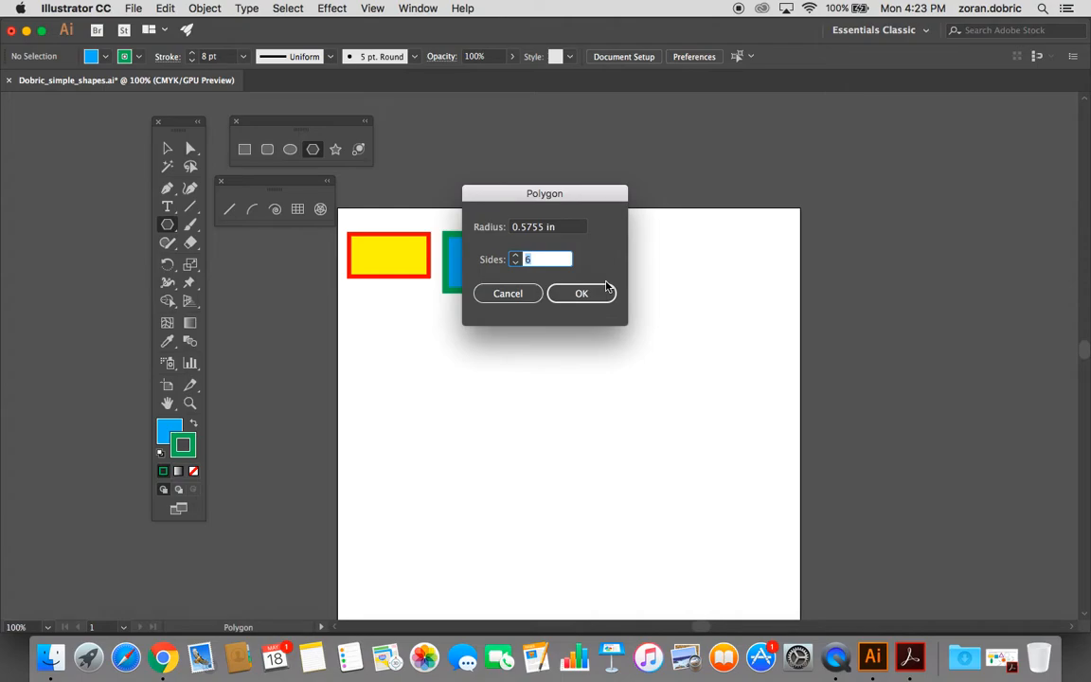
{"action": "type", "text": "3"}
{"action": "left_click", "coordinate": [581, 293]}
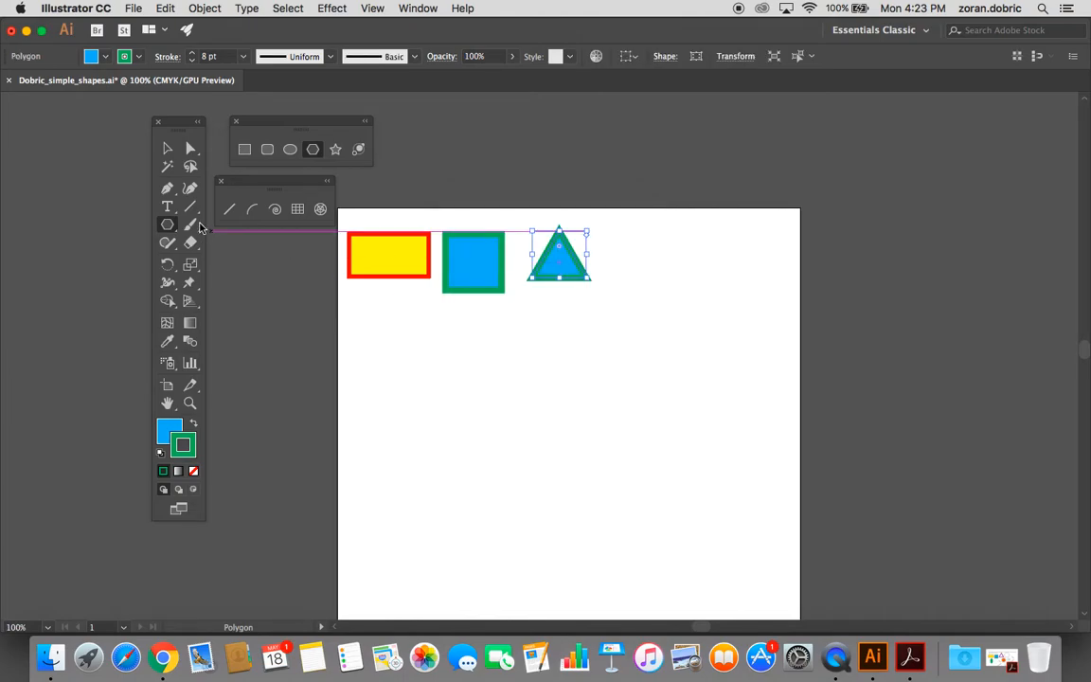
{"action": "left_click", "coordinate": [167, 149]}
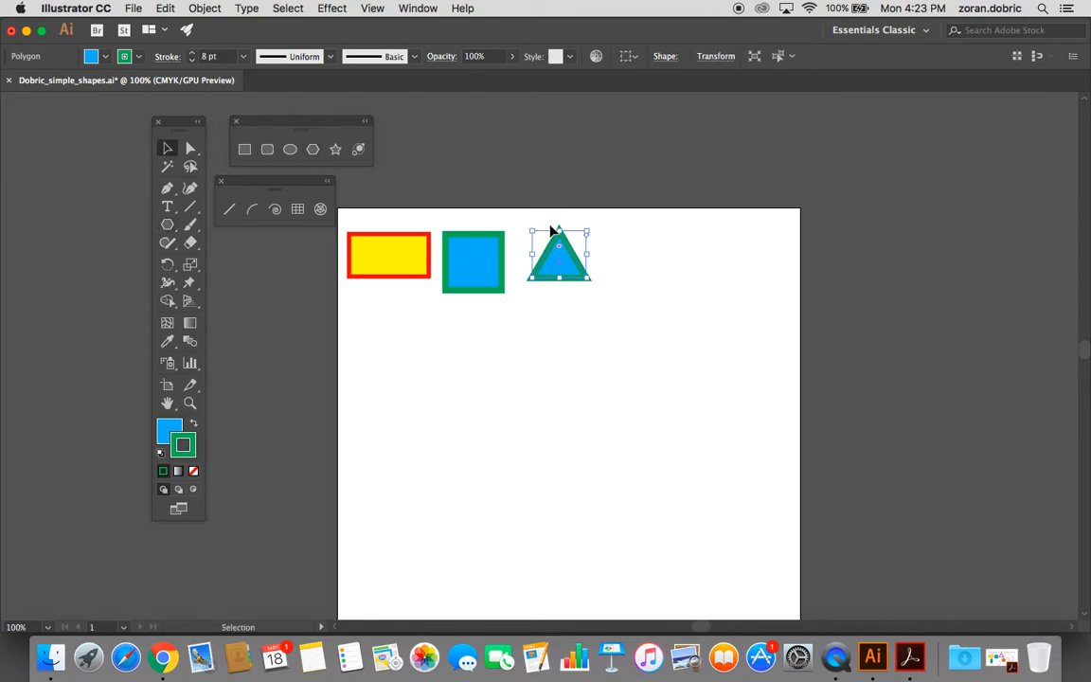
{"action": "left_click", "coordinate": [588, 280], "text": "shift"}
{"action": "mouse_move", "coordinate": [589, 279]}
{"action": "left_mouse_down"}
{"action": "mouse_move", "coordinate": [611, 300]}
{"action": "mouse_move", "coordinate": [596, 289]}
{"action": "left_mouse_up"}
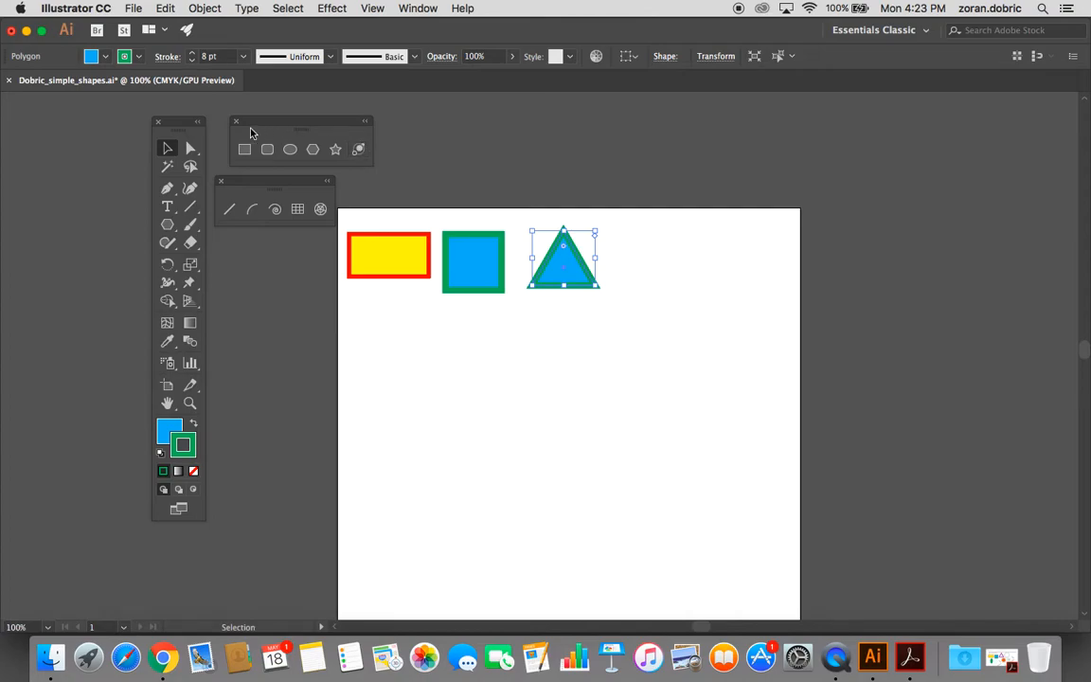
- Give the triangle the lightest gray fill and a purple stroke, and deselect it
{"action": "left_click", "coordinate": [97, 56]}
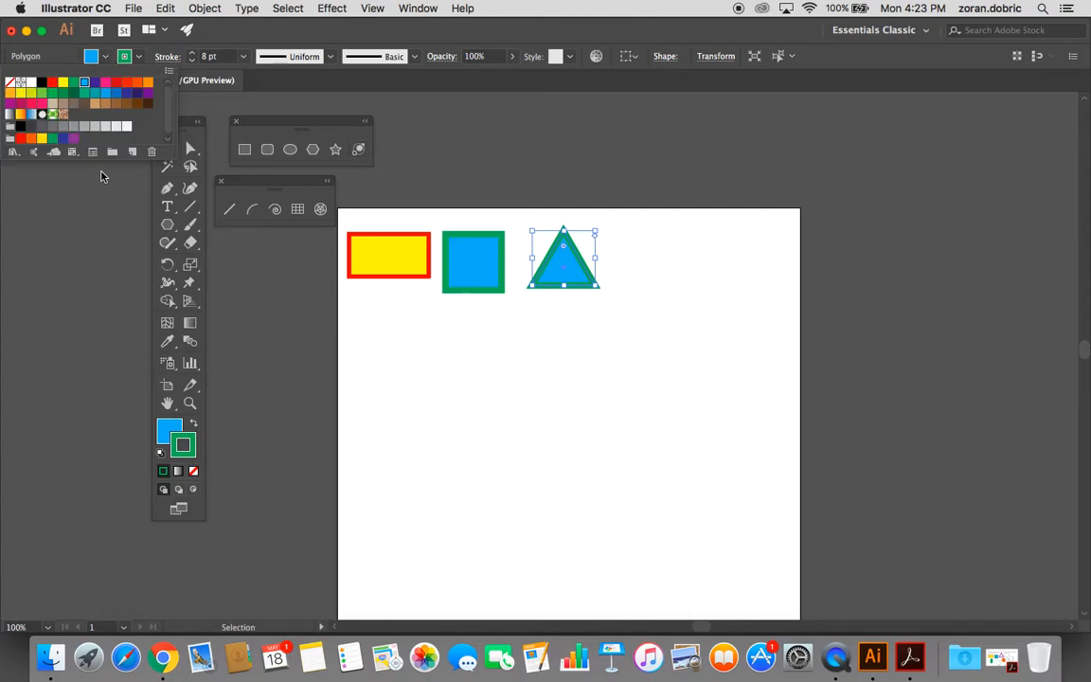
{"action": "left_click", "coordinate": [127, 129]}
{"action": "left_click", "coordinate": [137, 58]}
{"action": "left_click", "coordinate": [138, 58]}
{"action": "left_click", "coordinate": [134, 93]}
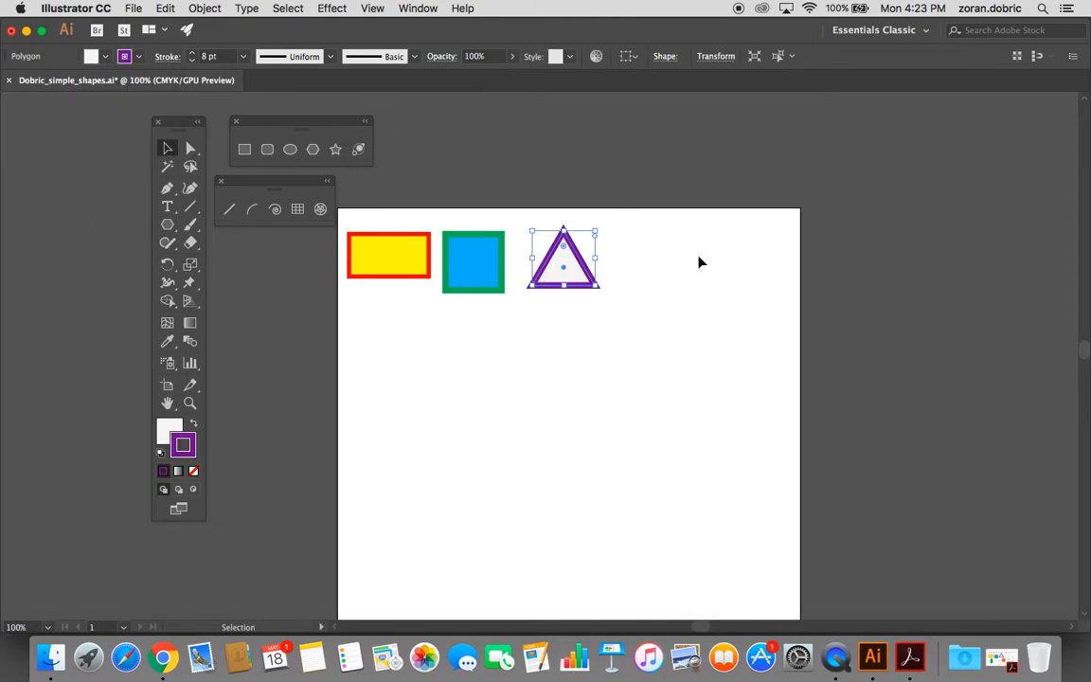
{"action": "left_click", "coordinate": [694, 279]}
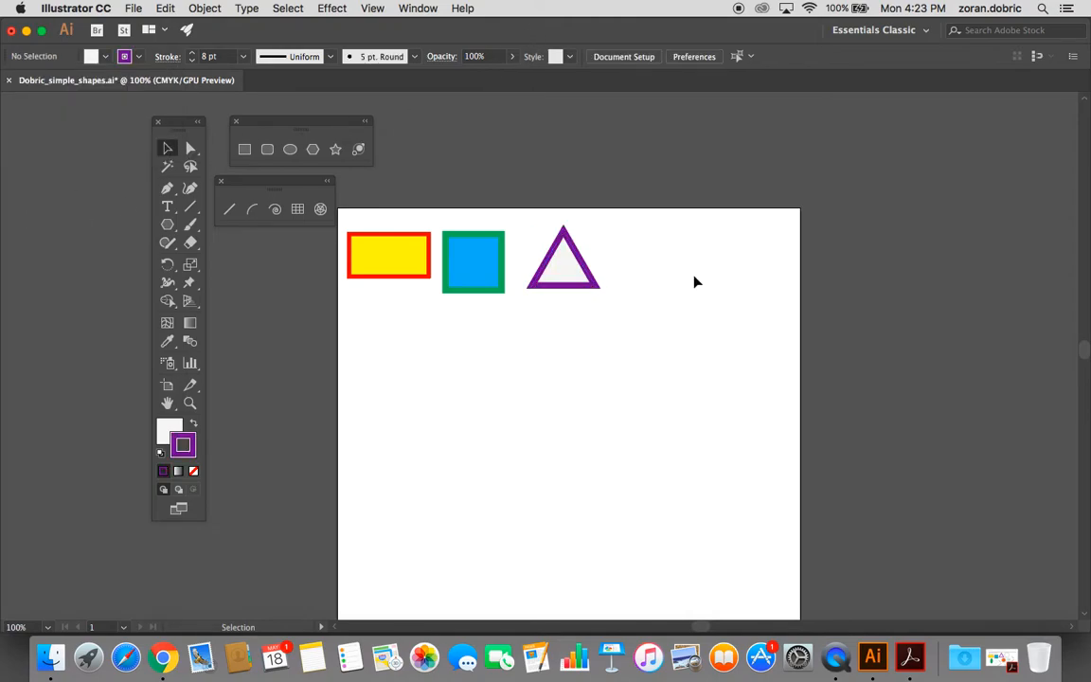
- Create a second 3-sided polygon with a 0.5755 in radius beside the purple triangle, and delete it
{"action": "left_click", "coordinate": [313, 150]}
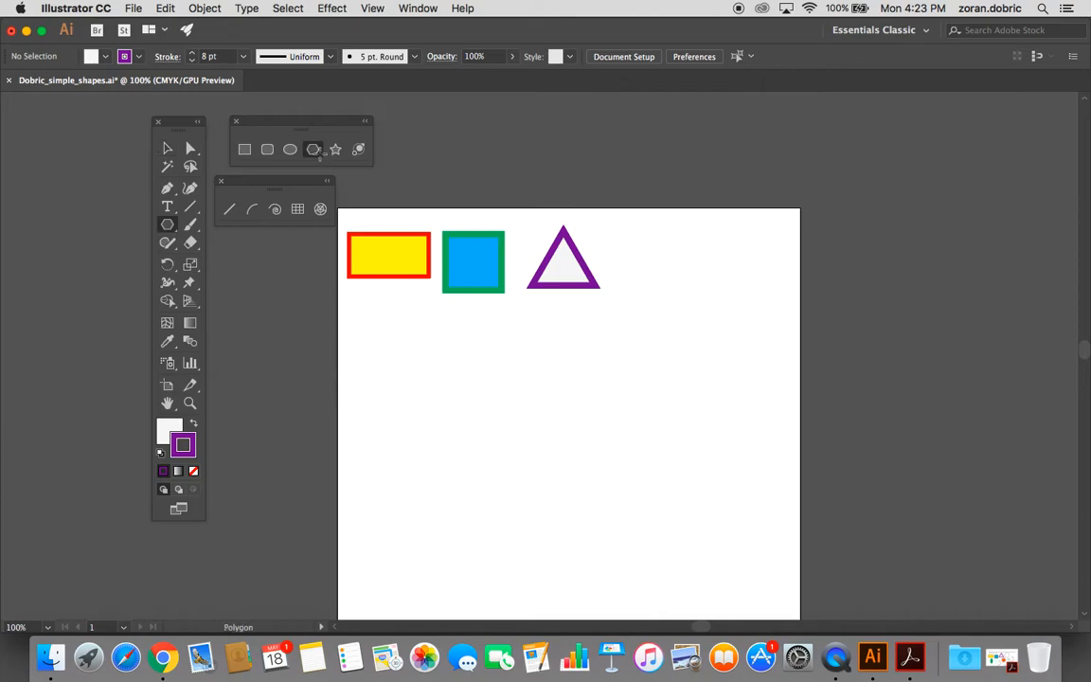
{"action": "left_click", "coordinate": [622, 270]}
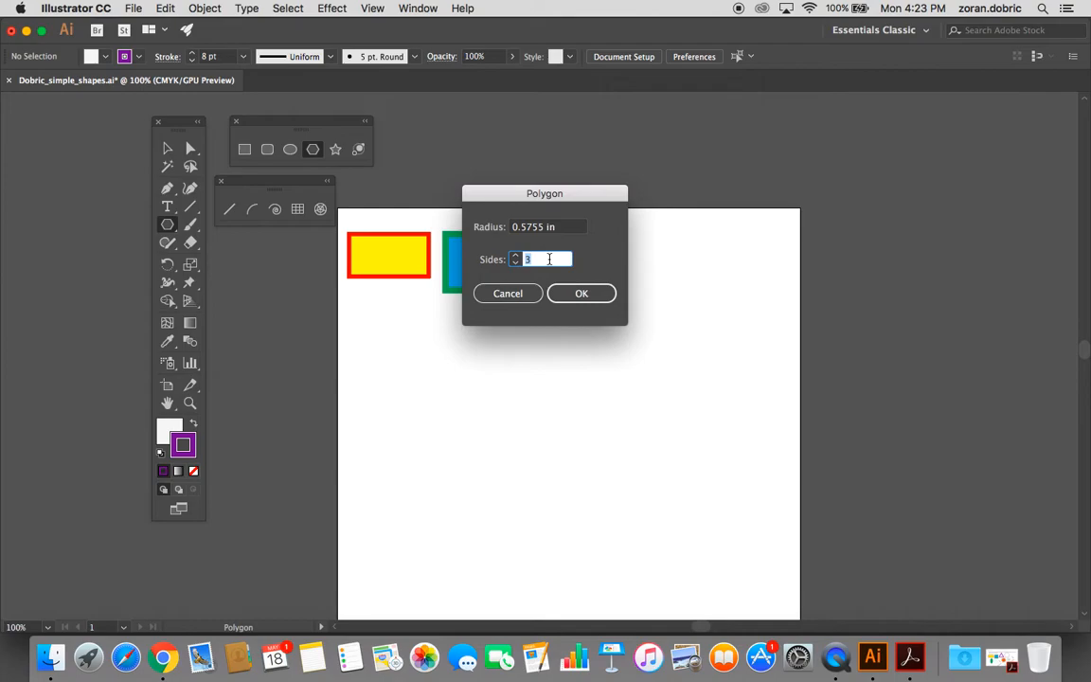
{"action": "type", "text": "3"}
{"action": "left_click", "coordinate": [576, 296]}
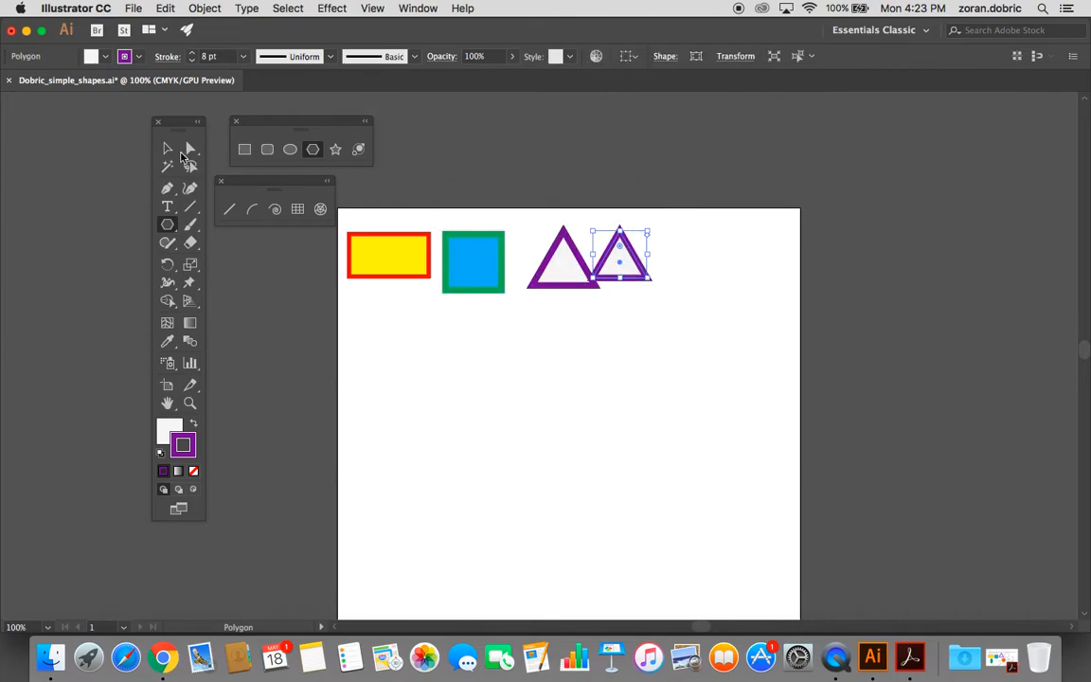
{"action": "left_click", "coordinate": [167, 152]}
{"action": "key", "text": "Delete"}
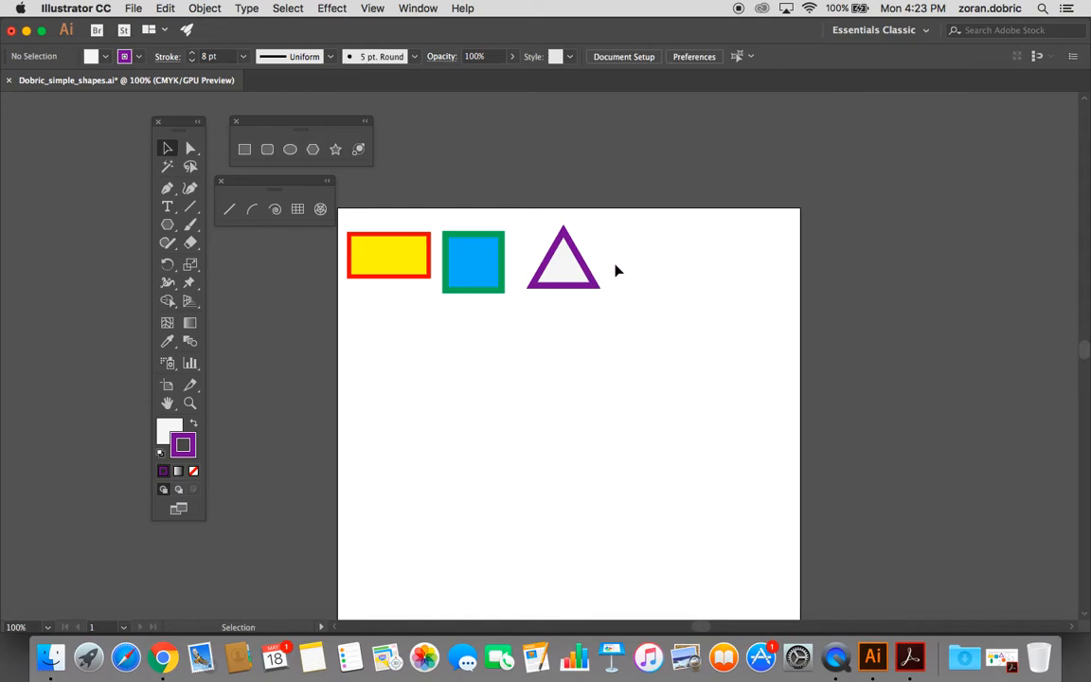
- Create a 6-sided polygon with a 0.5755 in radius beside the purple triangle and shift it slightly clear of the triangle
{"action": "left_click", "coordinate": [313, 150]}
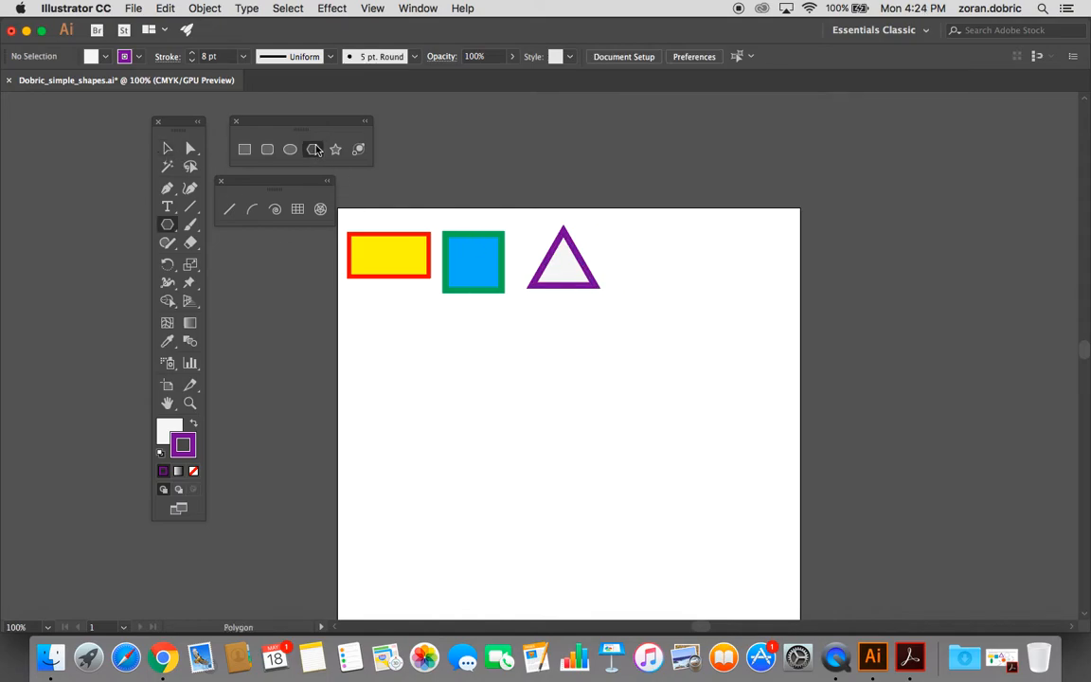
{"action": "left_click", "coordinate": [632, 255]}
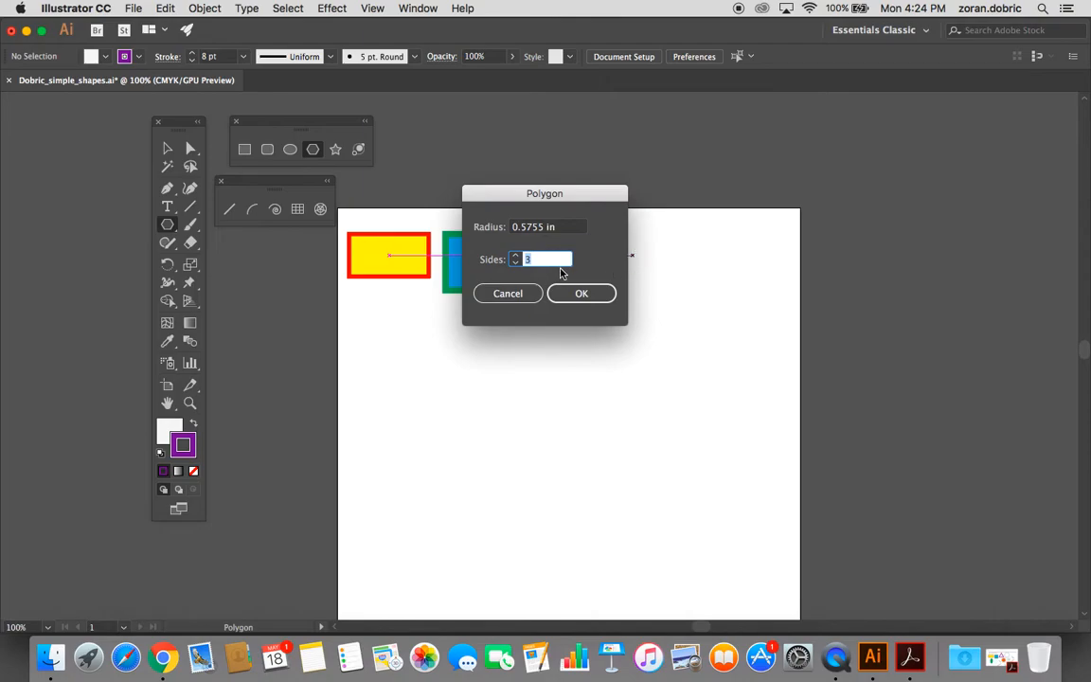
{"action": "type", "text": "6"}
{"action": "left_click_drag", "start_coordinate": [542, 260], "coordinate": [490, 262]}
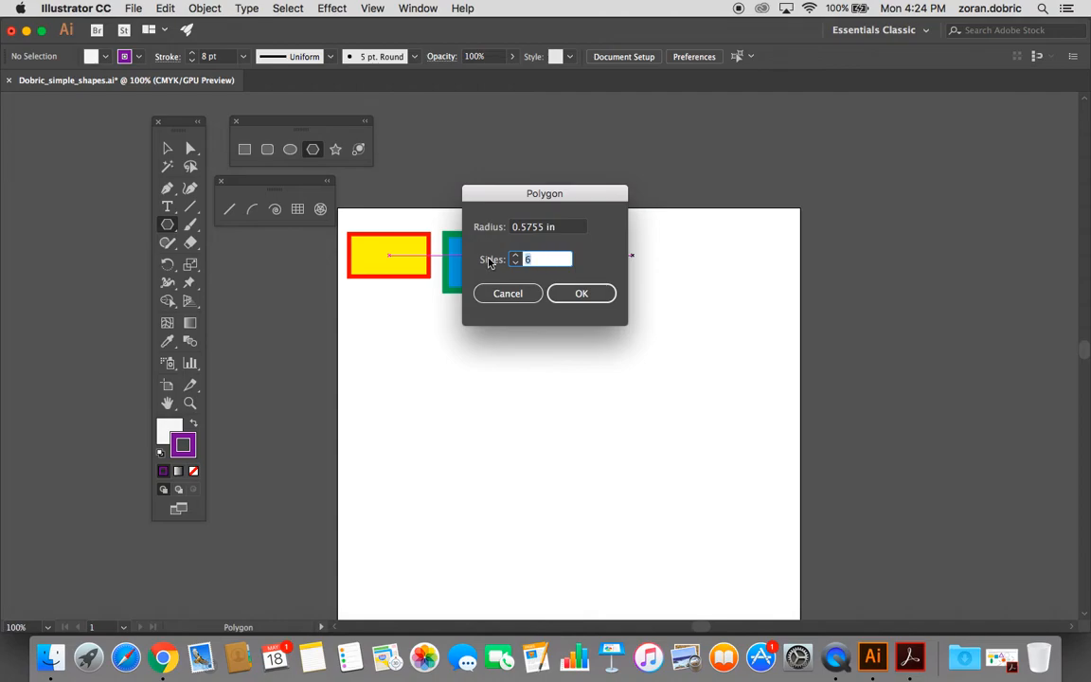
{"action": "left_click", "coordinate": [568, 294]}
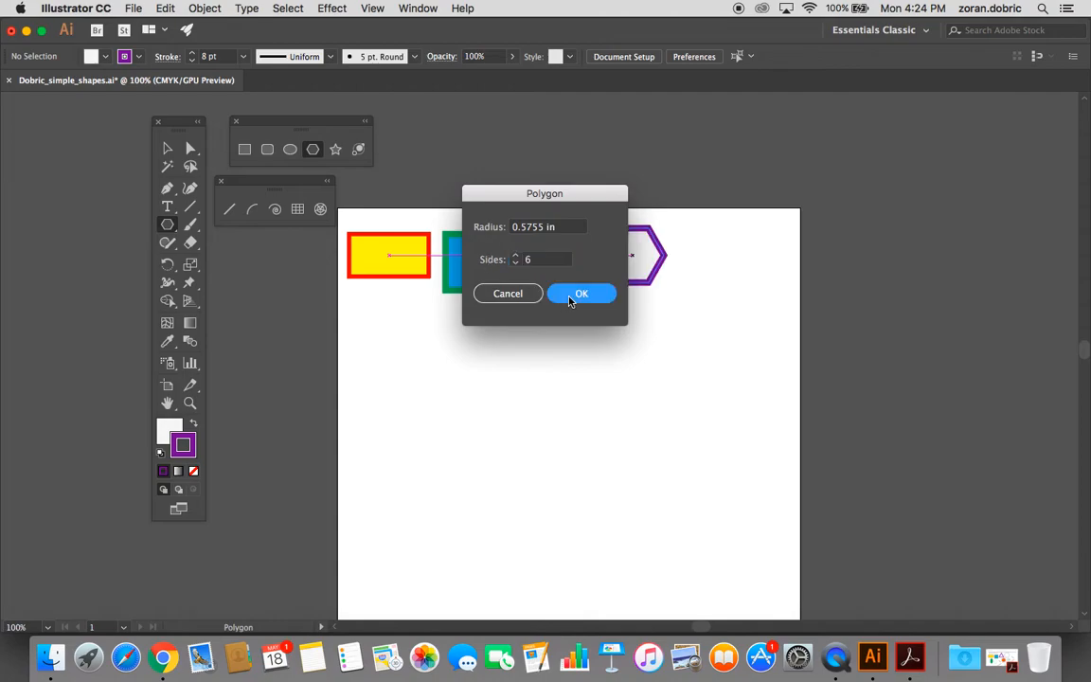
{"action": "left_click", "coordinate": [166, 148]}
{"action": "left_click", "coordinate": [740, 302]}
{"action": "left_click_drag", "start_coordinate": [658, 276], "coordinate": [660, 277]}
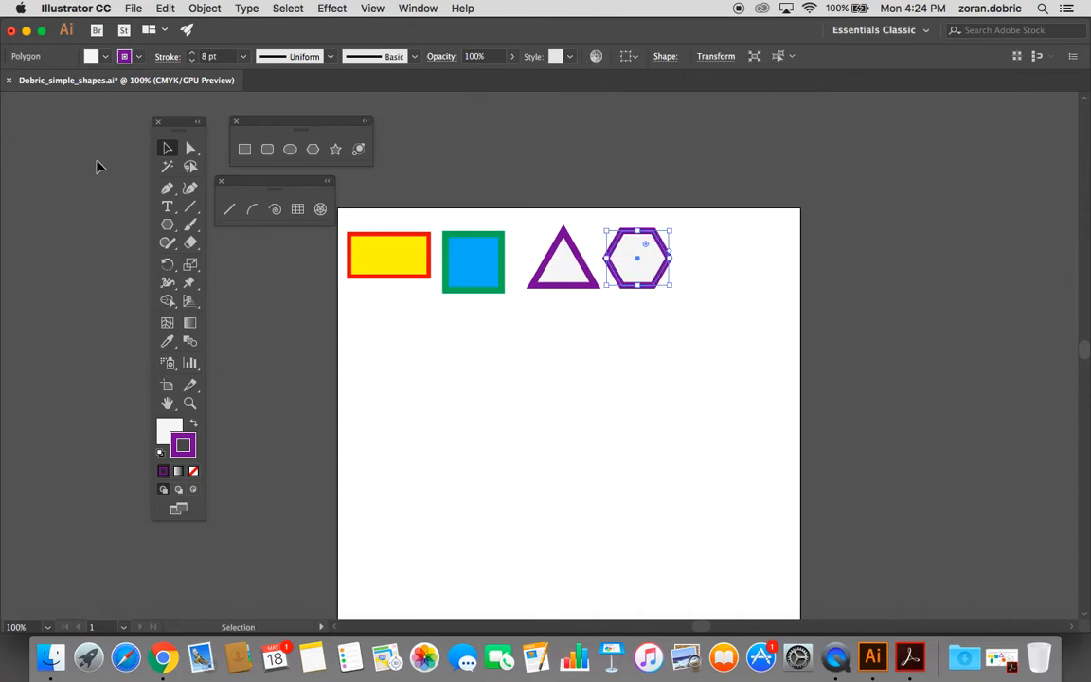
- Give the hexagon a bright blue stroke of 4 pt and deselect it
{"action": "left_click", "coordinate": [138, 57]}
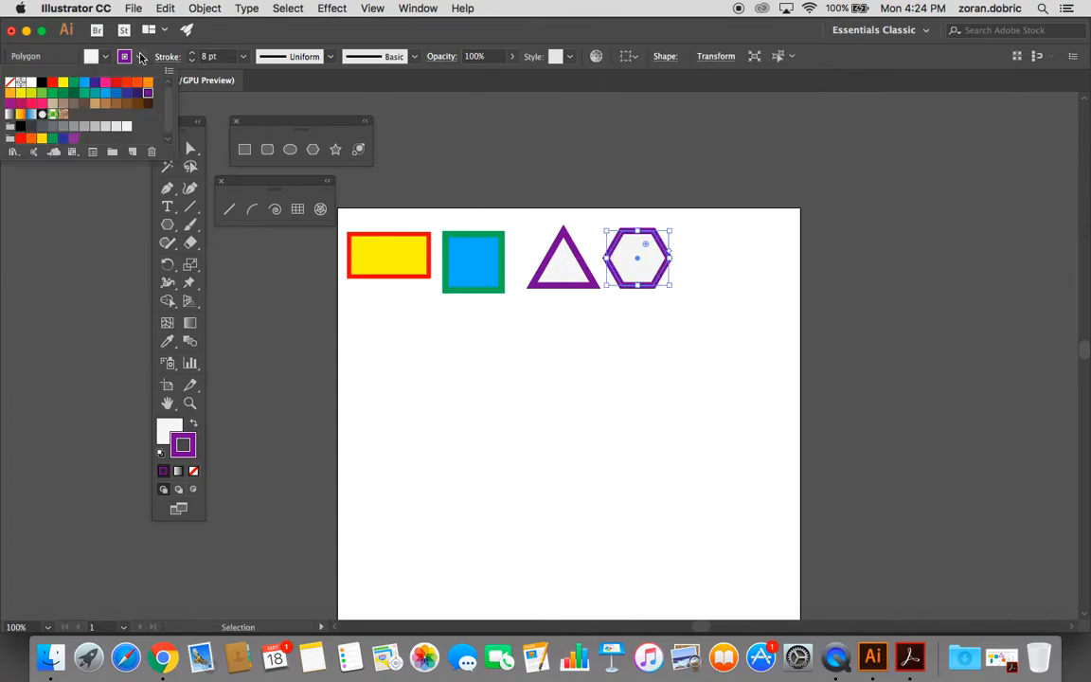
{"action": "left_click", "coordinate": [85, 82]}
{"action": "left_click", "coordinate": [244, 58]}
{"action": "left_click", "coordinate": [243, 58]}
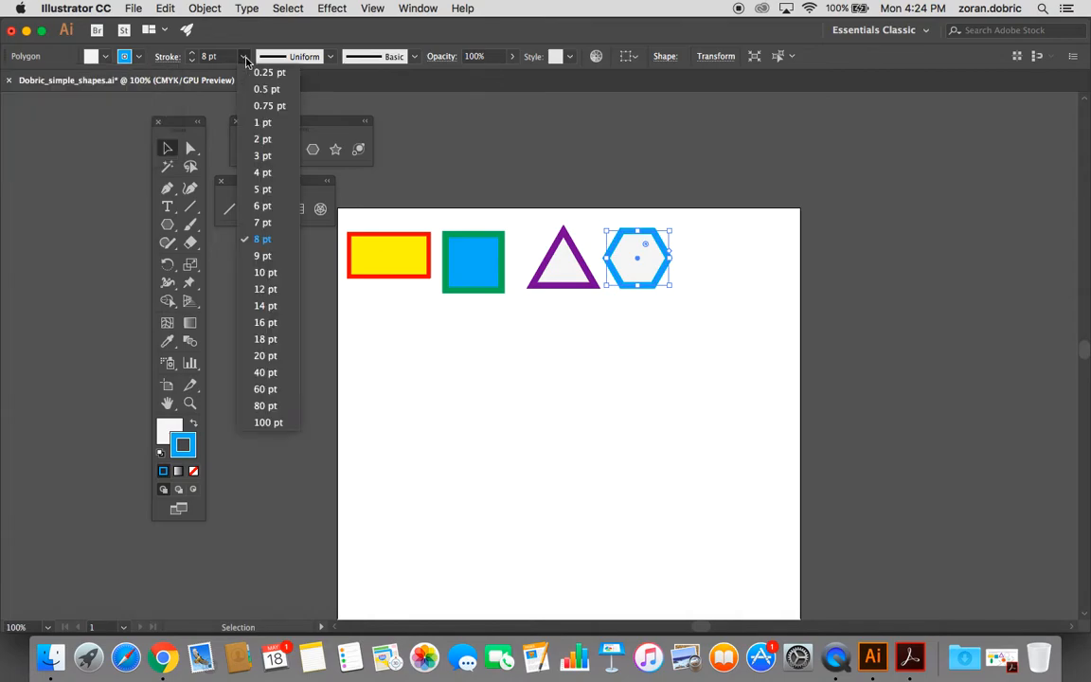
{"action": "left_click", "coordinate": [270, 173]}
{"action": "left_click", "coordinate": [565, 386]}
- Reduce the hexagon's stroke to 3 pt, fine-tune its position just clear of the purple triangle, and deselect it
{"action": "left_click_drag", "start_coordinate": [666, 280], "coordinate": [656, 276]}
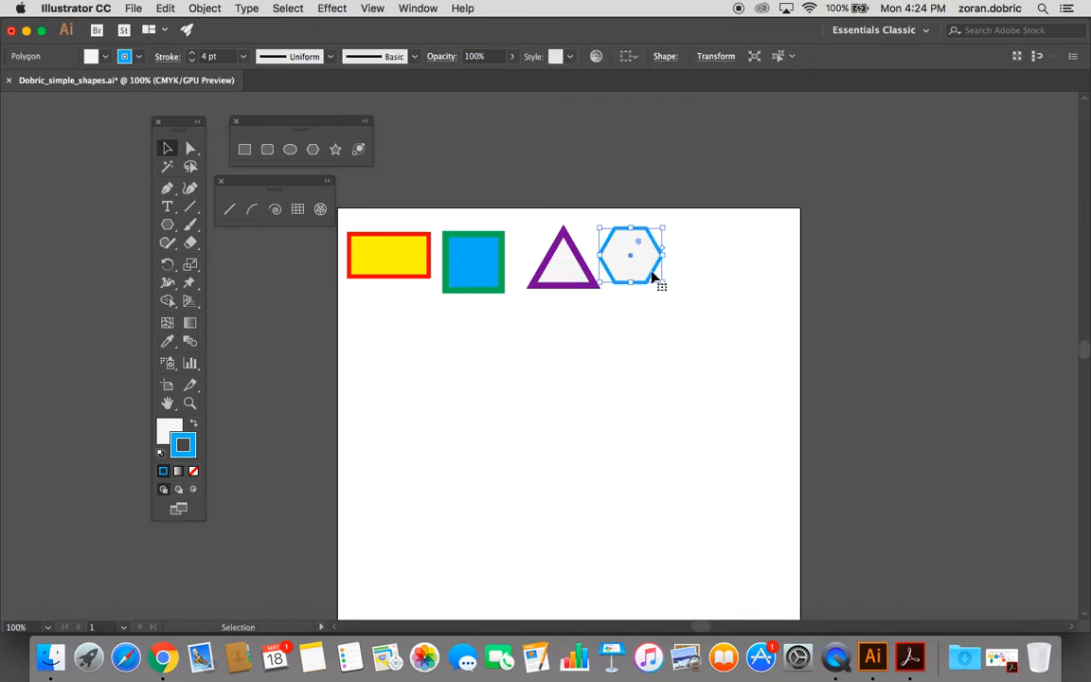
{"action": "left_click", "coordinate": [242, 57]}
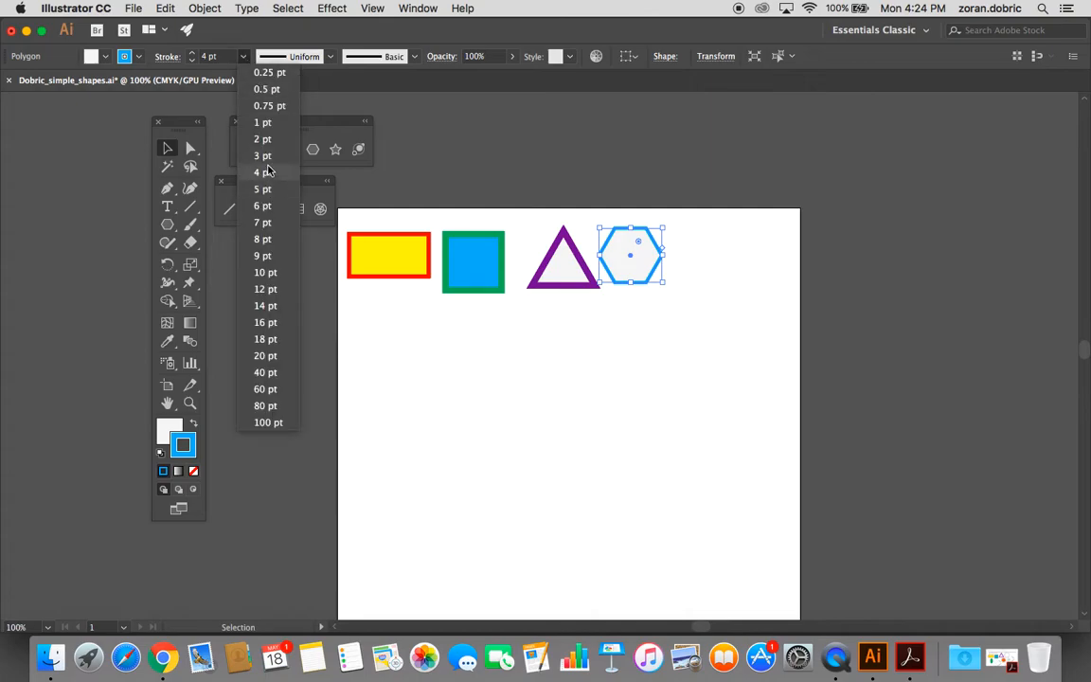
{"action": "left_click", "coordinate": [262, 155]}
{"action": "left_click", "coordinate": [700, 249]}
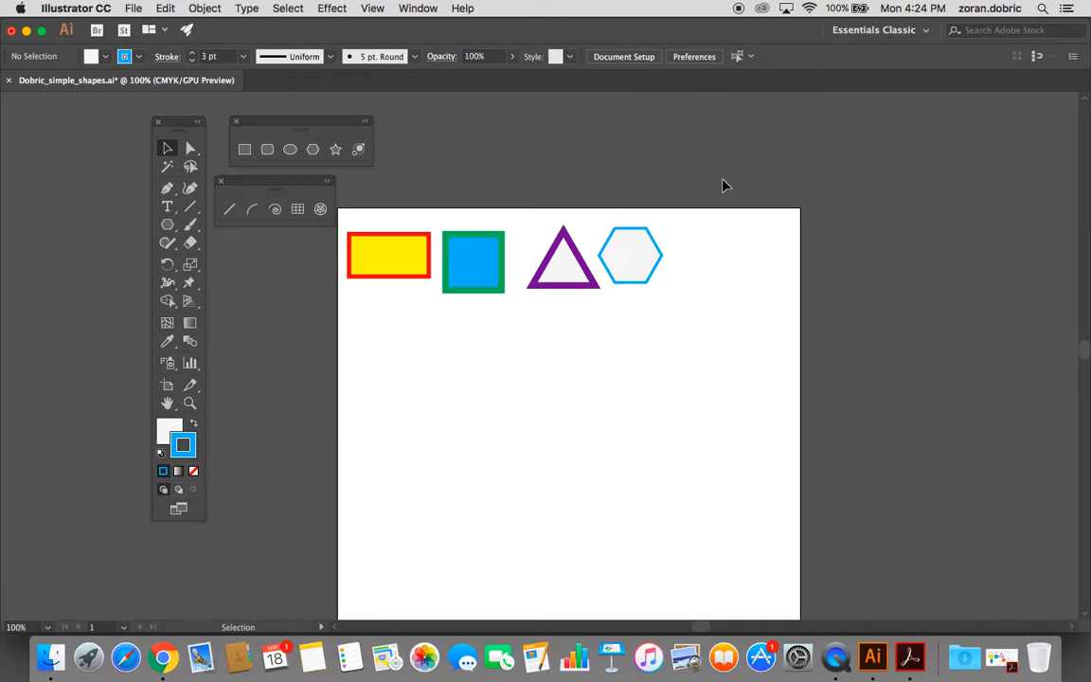
{"action": "left_click_drag", "start_coordinate": [628, 284], "coordinate": [629, 286]}
{"action": "left_click", "coordinate": [652, 353]}
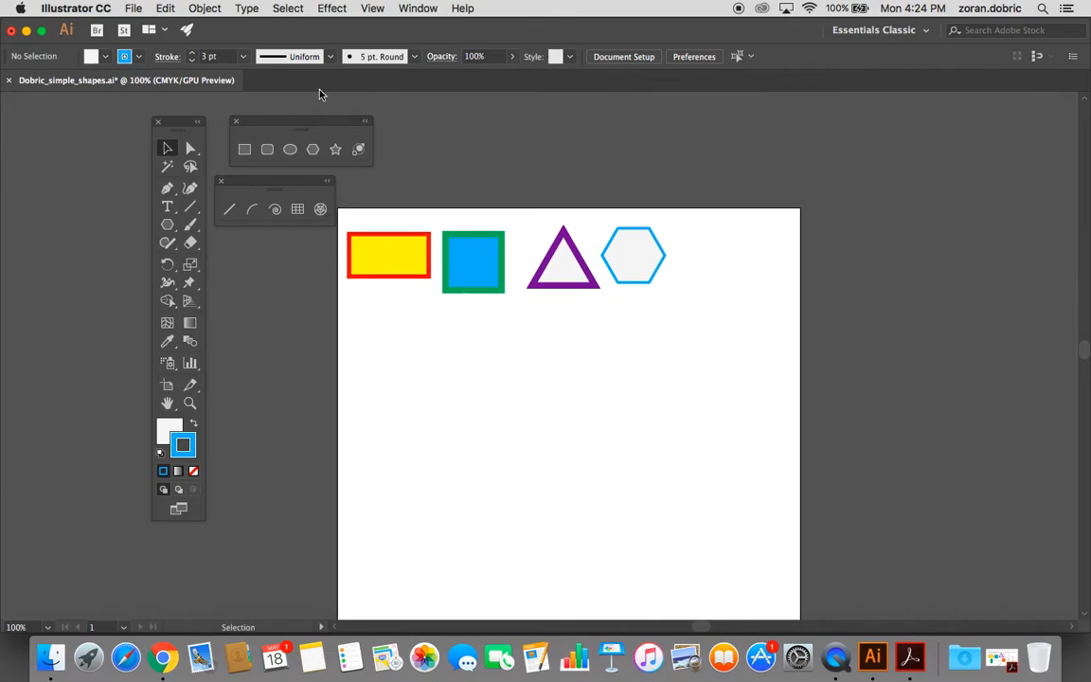
- With nothing selected, set the default fill to CMYK Green and the stroke to none
{"action": "left_click", "coordinate": [104, 56]}
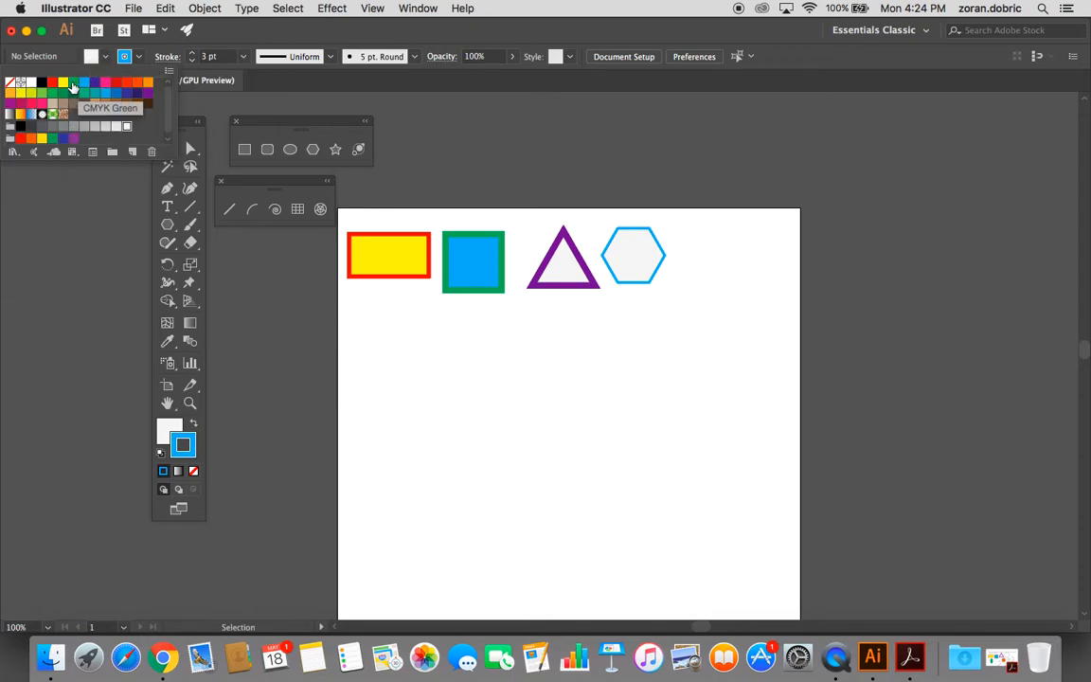
{"action": "left_click", "coordinate": [74, 83]}
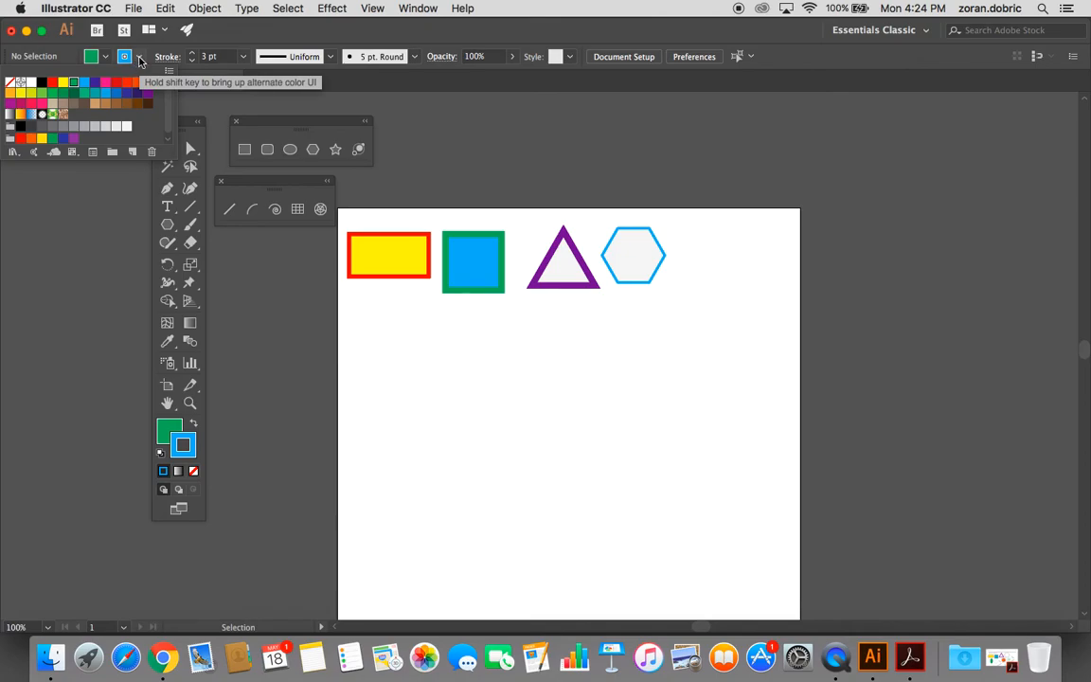
{"action": "left_click", "coordinate": [140, 58]}
{"action": "left_click", "coordinate": [140, 59]}
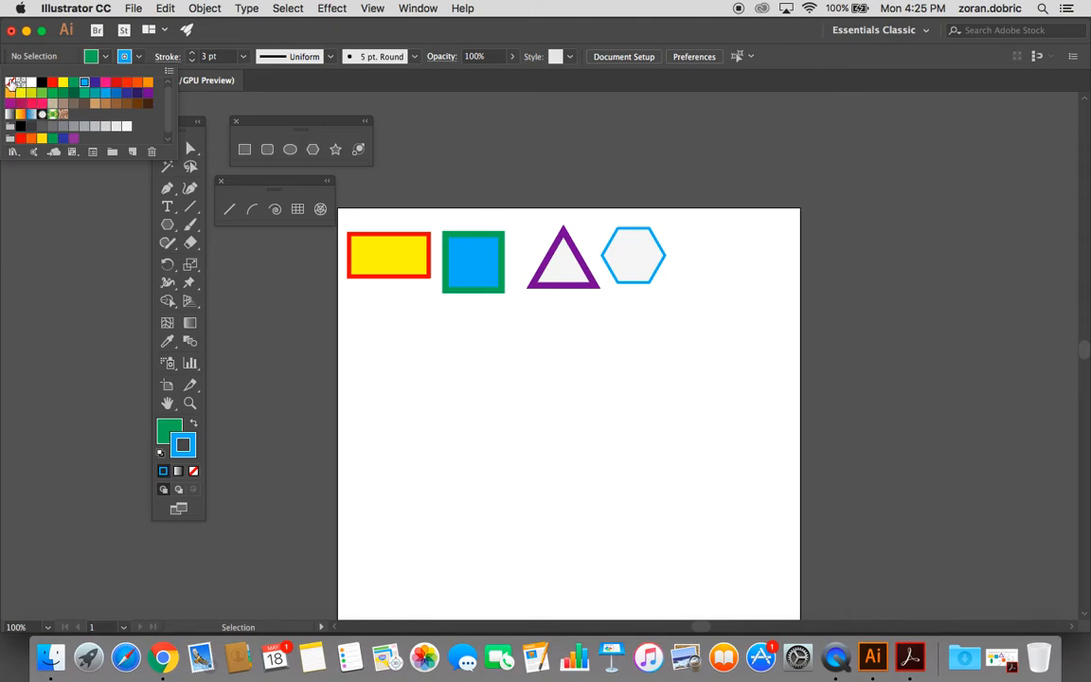
{"action": "left_click", "coordinate": [9, 83]}
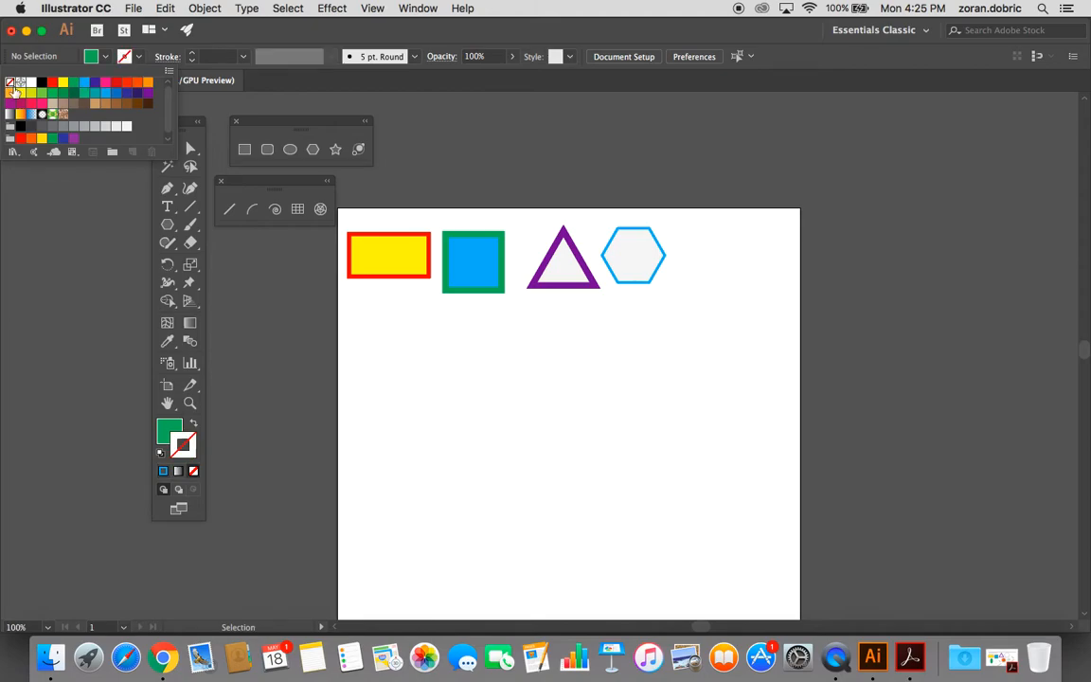
- Draw a tall ellipse about 0.79 by 1.79 in below the yellow rectangle, shift it slightly up and left, and deselect it
{"action": "left_click", "coordinate": [290, 156]}
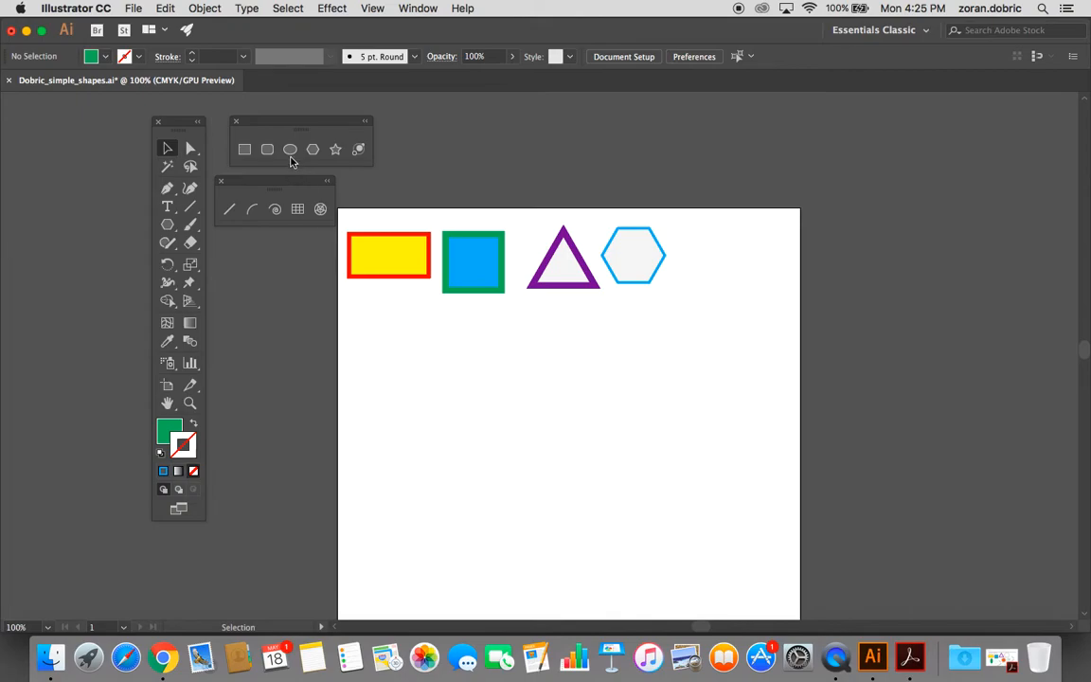
{"action": "left_click", "coordinate": [289, 149]}
{"action": "left_click_drag", "start_coordinate": [372, 310], "coordinate": [414, 405]}
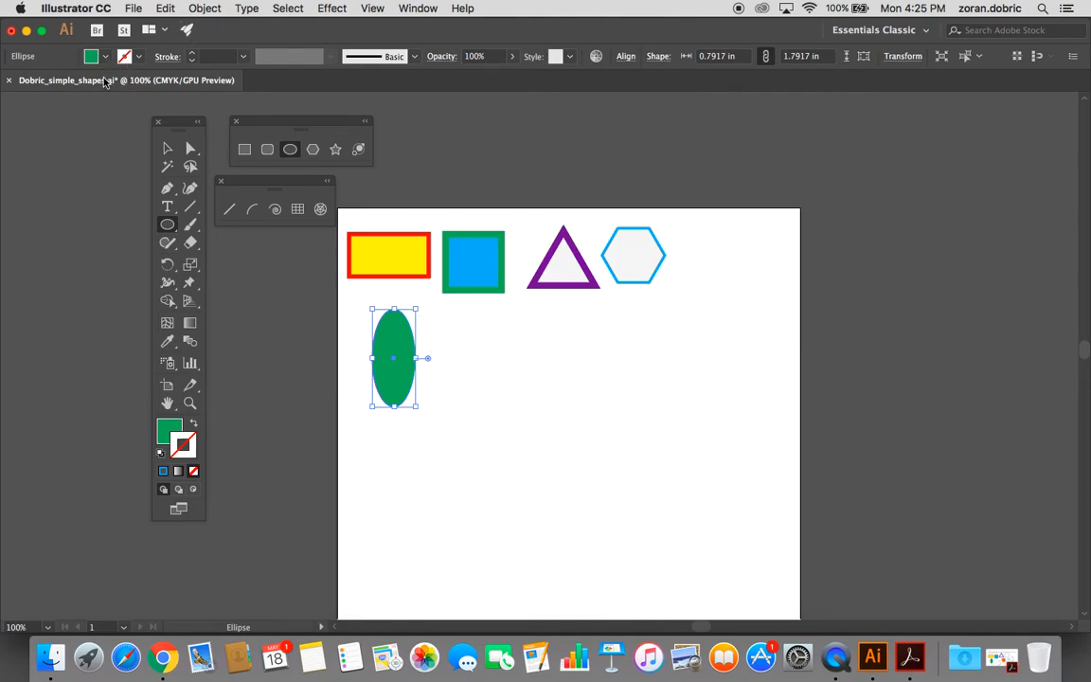
{"action": "left_click", "coordinate": [166, 148]}
{"action": "left_click", "coordinate": [469, 324]}
{"action": "left_click_drag", "start_coordinate": [406, 341], "coordinate": [393, 333]}
{"action": "left_click", "coordinate": [456, 350]}
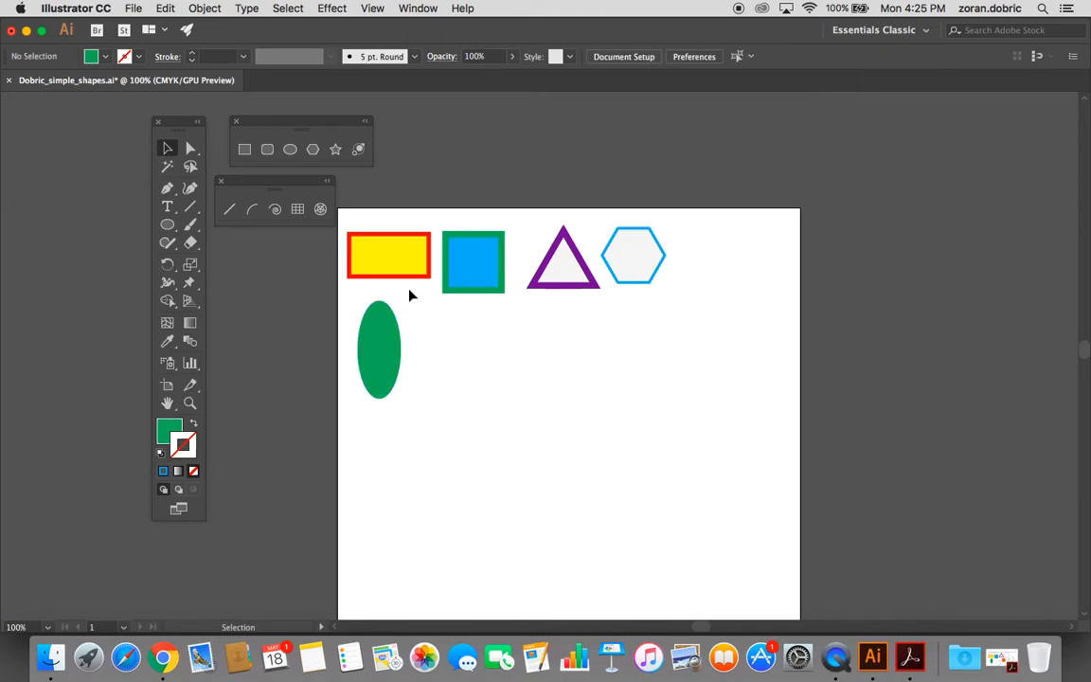
{"action": "left_click", "coordinate": [385, 367]}
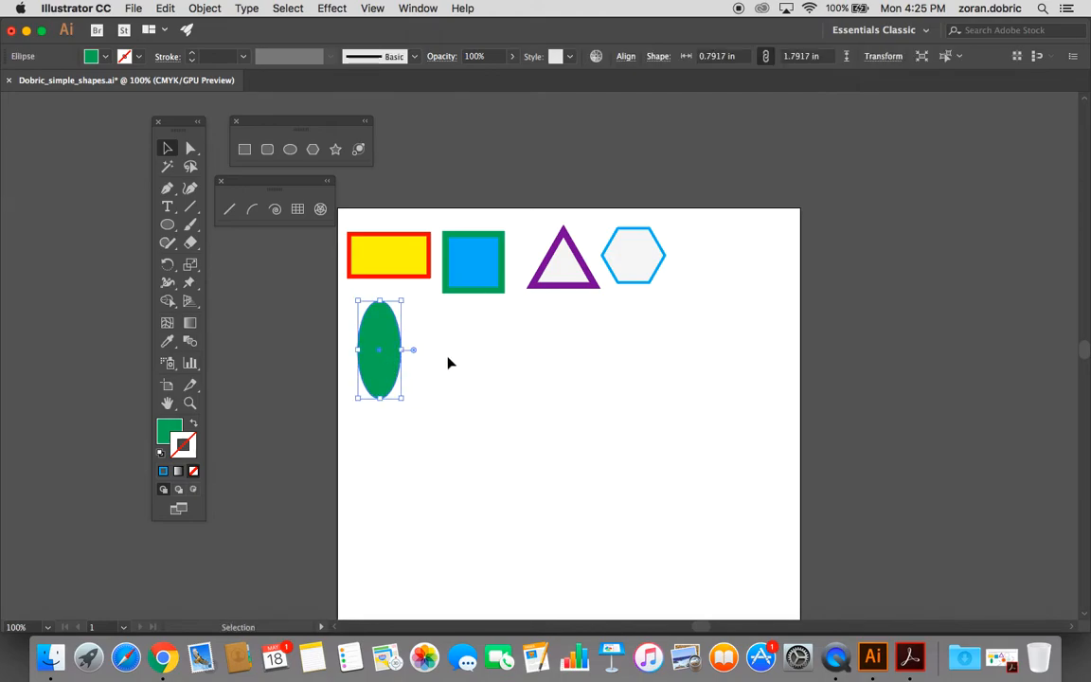
{"action": "left_click", "coordinate": [498, 361]}
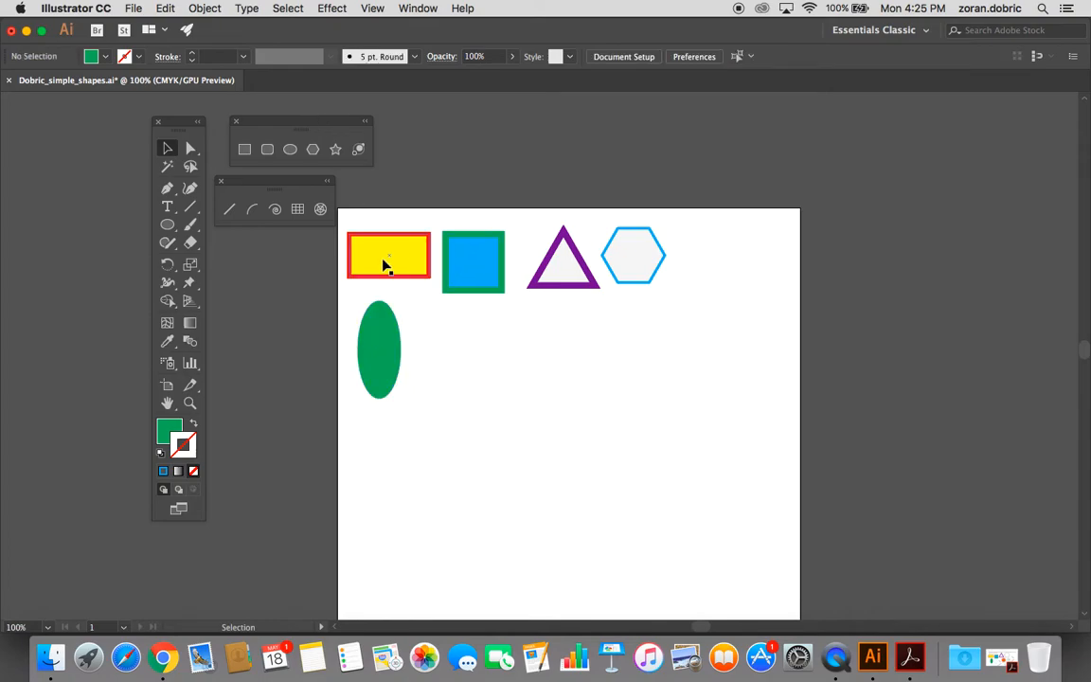
- With nothing selected, set a bright blue stroke of 5 pt and a white fill for the next shape
{"action": "left_click", "coordinate": [141, 58]}
{"action": "left_click", "coordinate": [84, 82]}
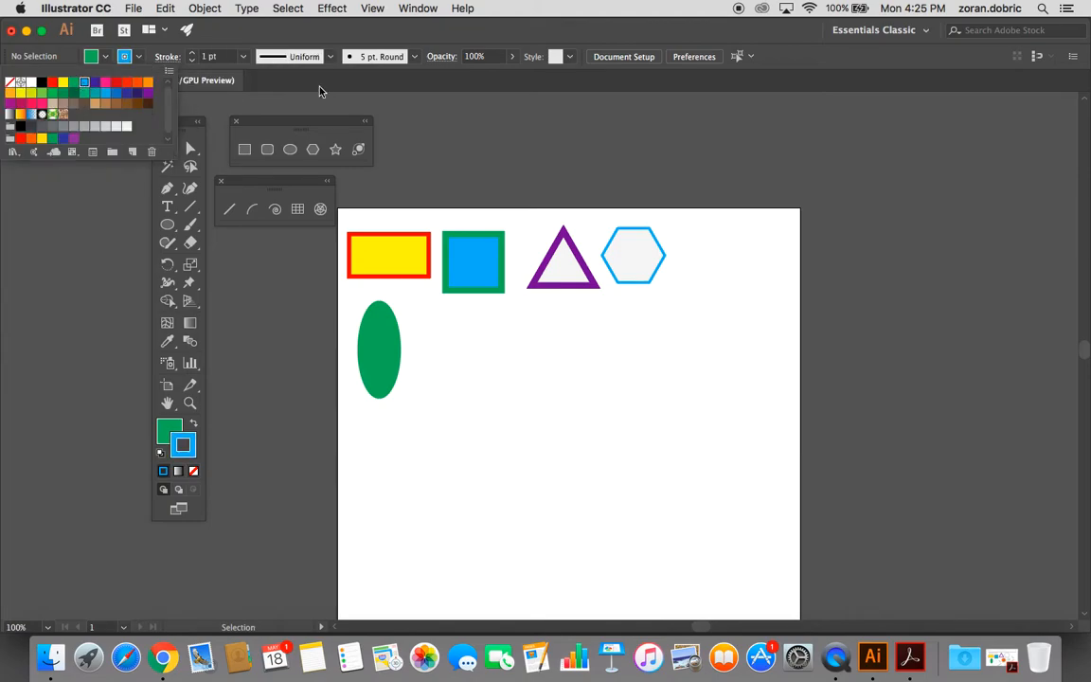
{"action": "left_click", "coordinate": [246, 61]}
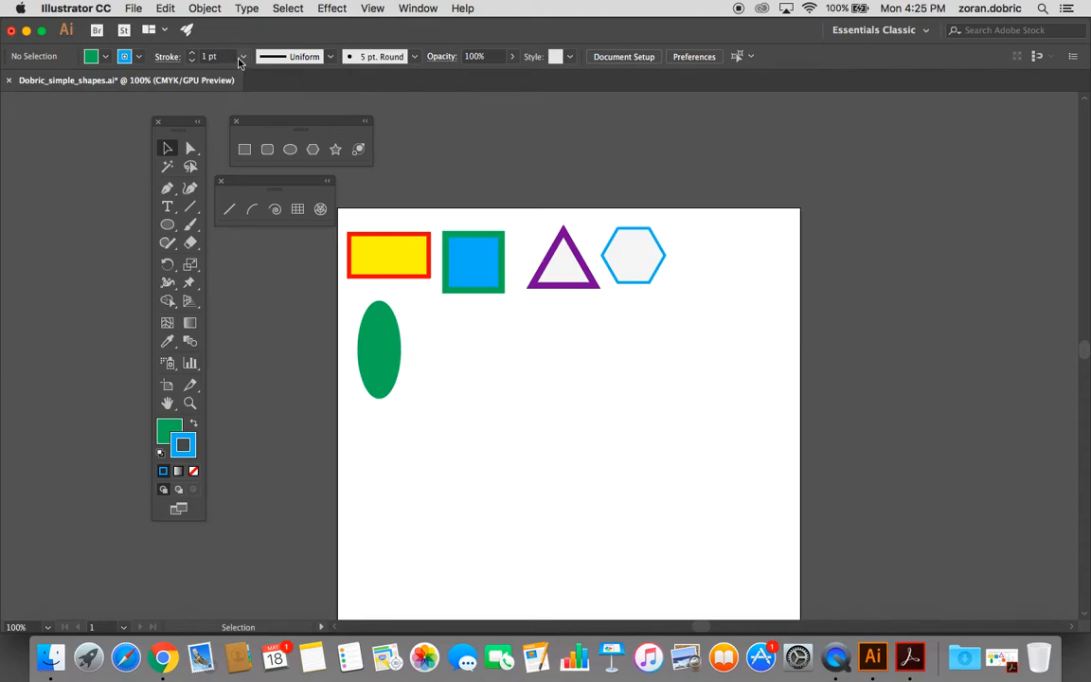
{"action": "left_click", "coordinate": [242, 57]}
{"action": "left_click", "coordinate": [242, 178]}
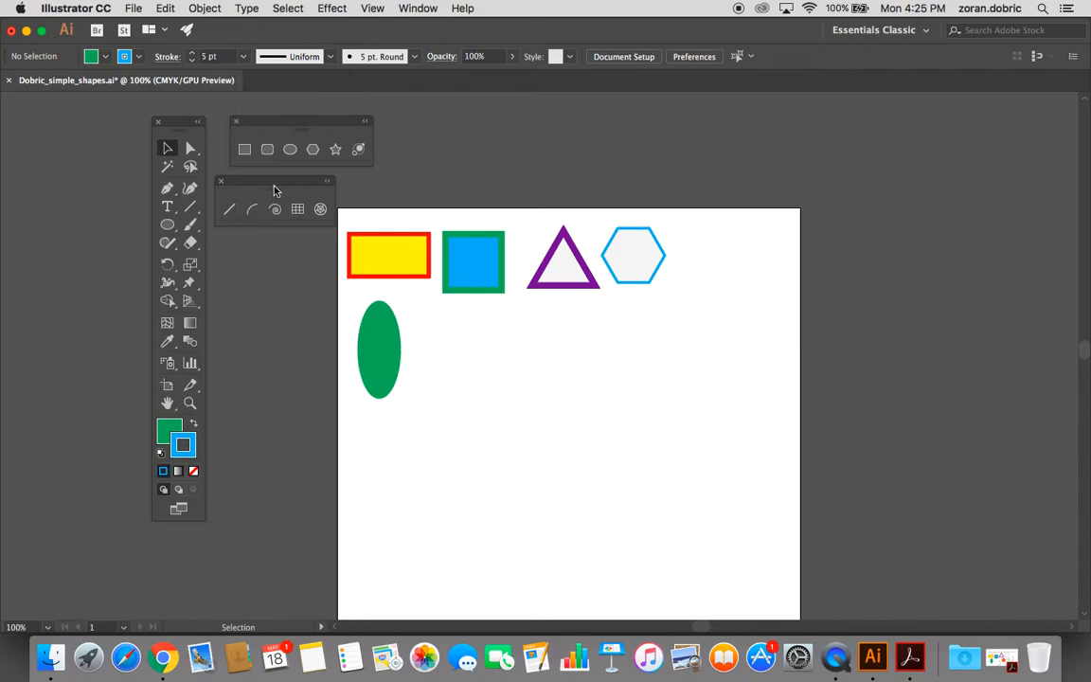
{"action": "left_click", "coordinate": [104, 57]}
{"action": "left_click", "coordinate": [30, 84]}
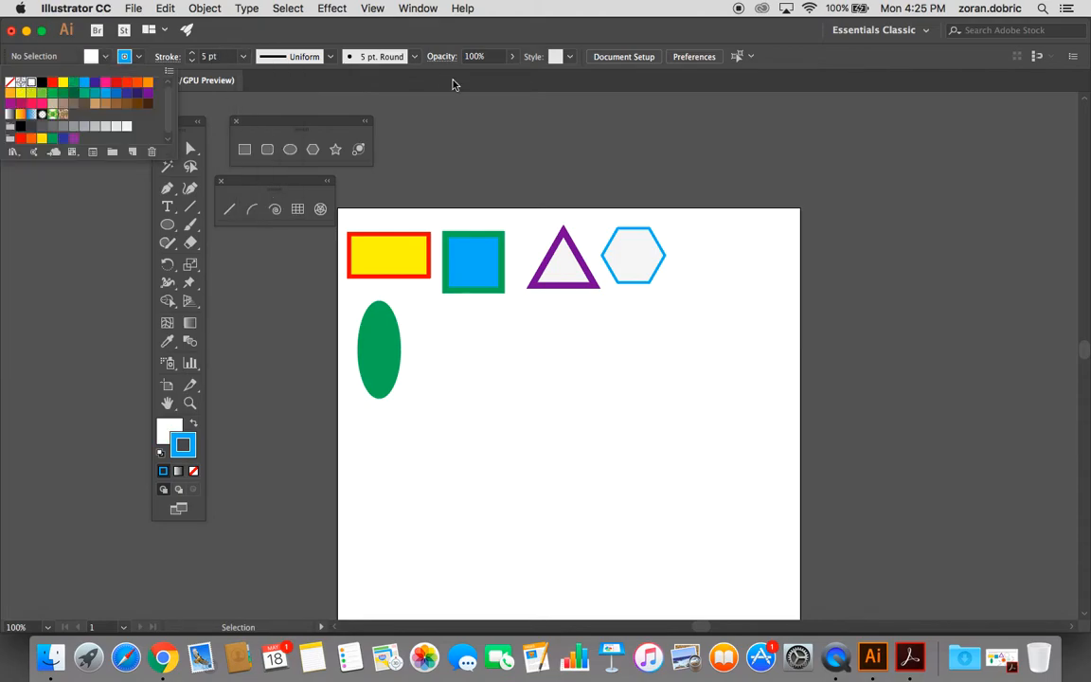
- Draw a circle about 1.11 in across beside the green ellipse, move it closer to the ellipse, and deselect it
{"action": "left_click", "coordinate": [290, 150]}
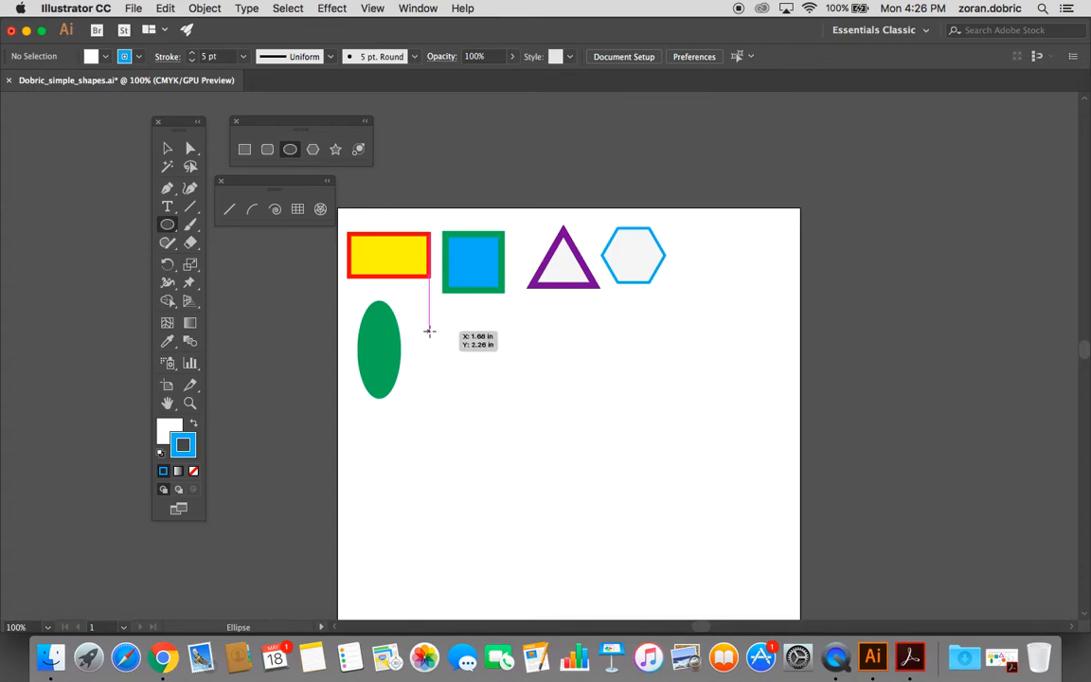
{"action": "left_click_drag", "start_coordinate": [429, 331], "coordinate": [488, 384]}
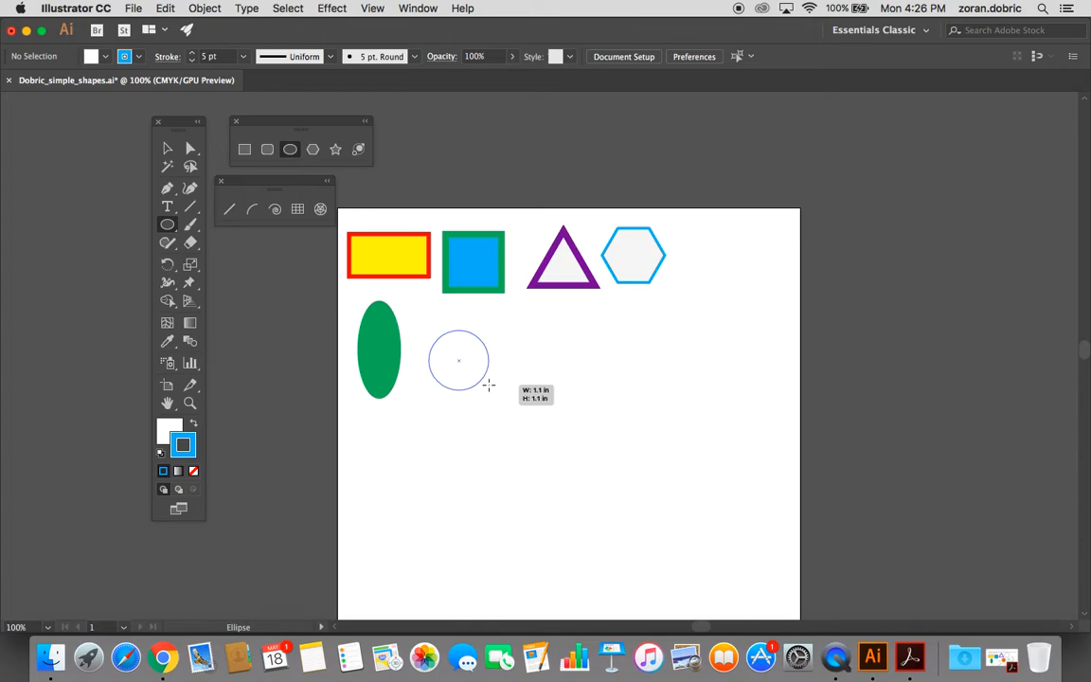
{"action": "left_click_drag", "start_coordinate": [489, 385], "coordinate": [489, 384]}
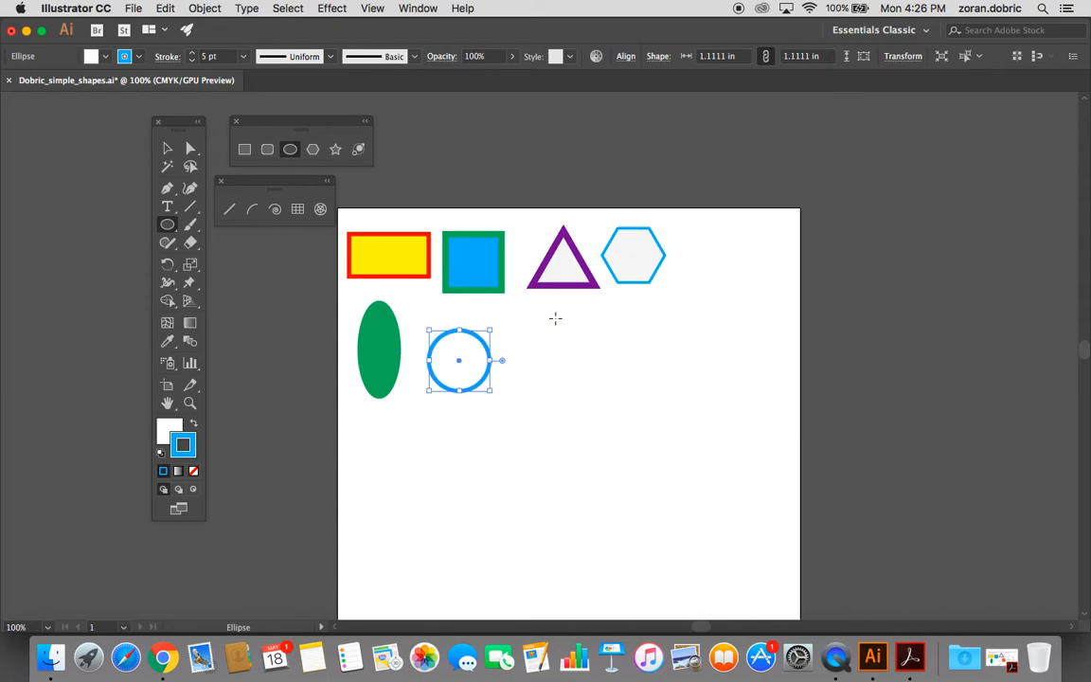
{"action": "key", "text": "v"}
{"action": "left_click_drag", "start_coordinate": [450, 348], "coordinate": [437, 337]}
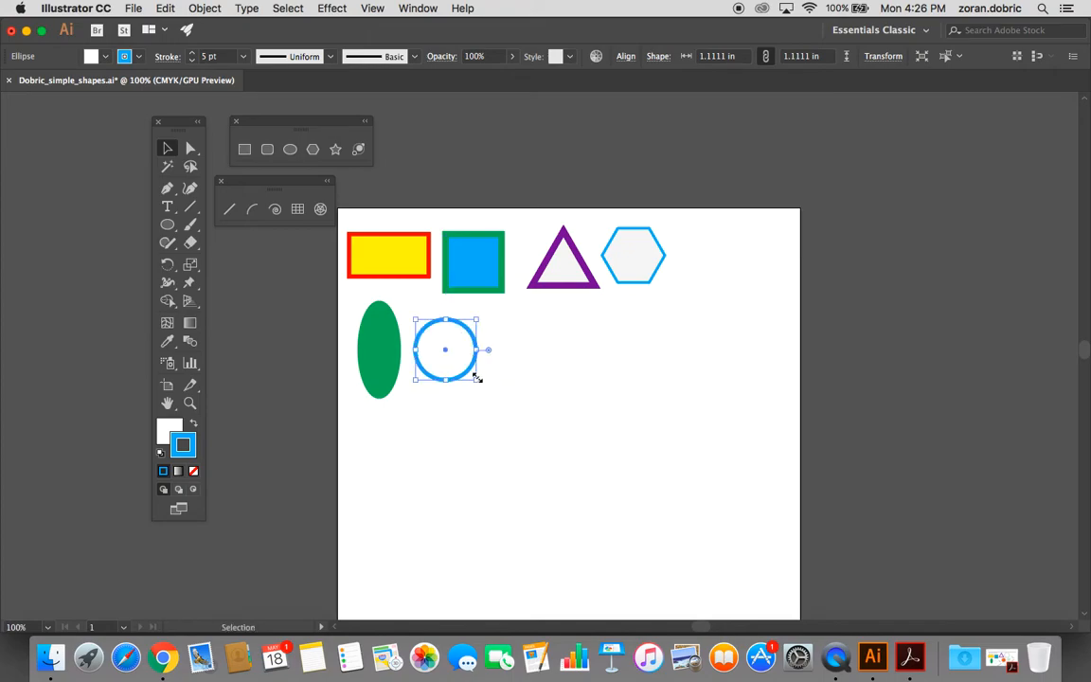
{"action": "left_click", "coordinate": [490, 432]}
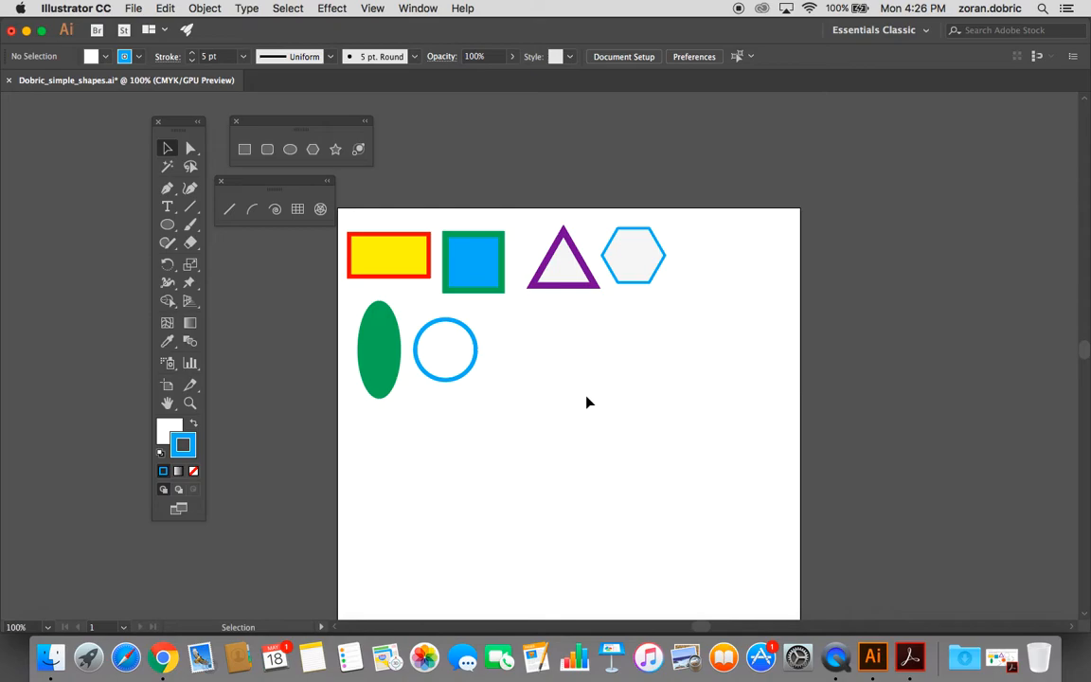
- Draw a trial star freehand beside the blue circle and delete it
{"action": "left_click", "coordinate": [336, 152]}
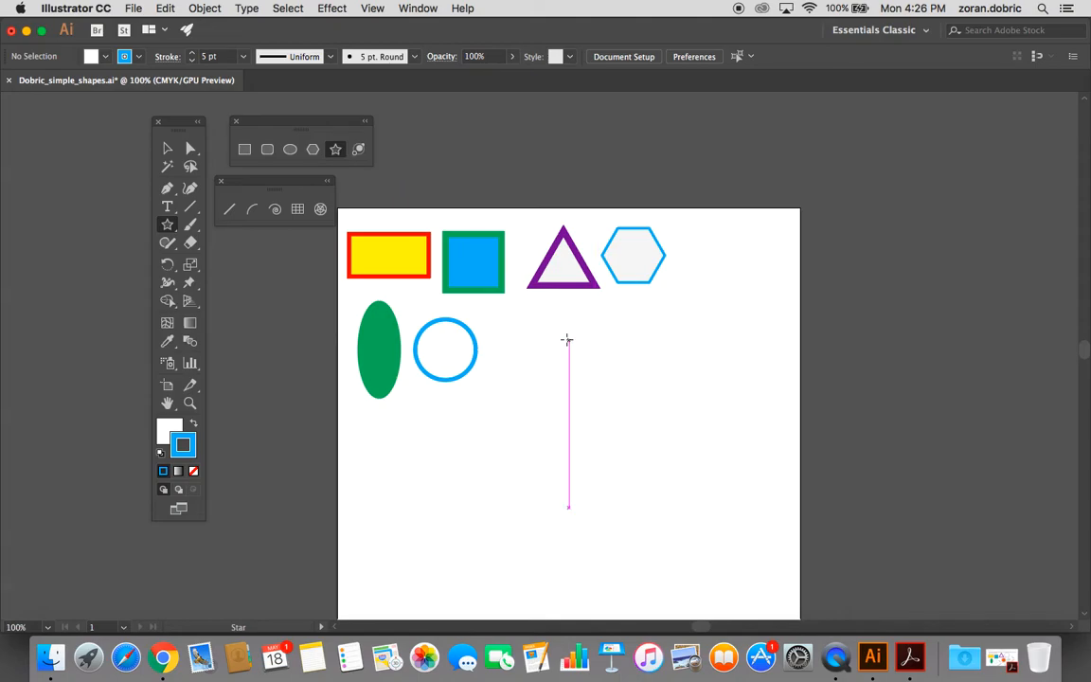
{"action": "left_click_drag", "start_coordinate": [537, 346], "coordinate": [587, 368]}
{"action": "key", "text": "Delete"}
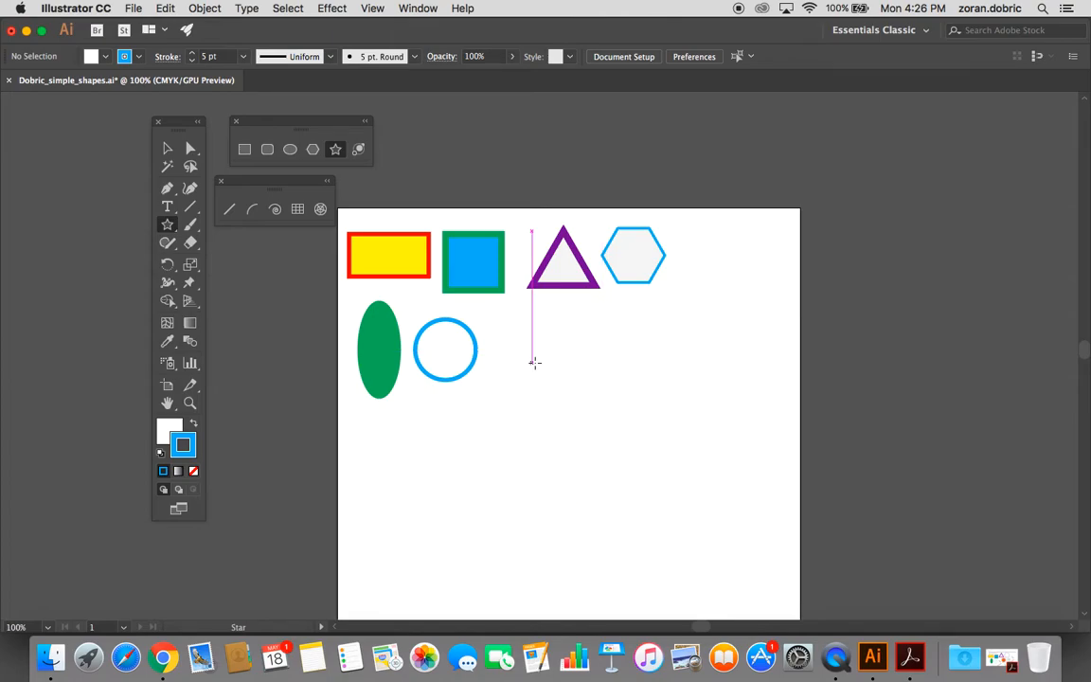
- Create a 12-point star with radii of 0.8288 in and 0.4144 in beside the blue circle, and shift it clear of the circle
{"action": "left_click", "coordinate": [529, 364]}
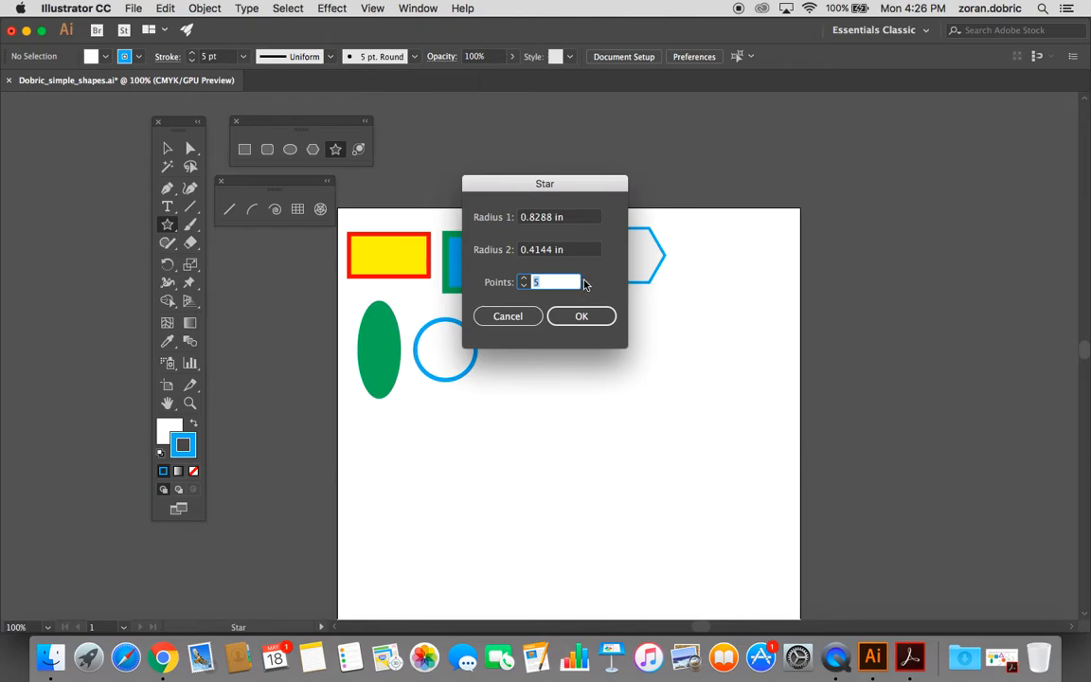
{"action": "type", "text": "12"}
{"action": "left_click", "coordinate": [584, 318]}
{"action": "key", "text": "v"}
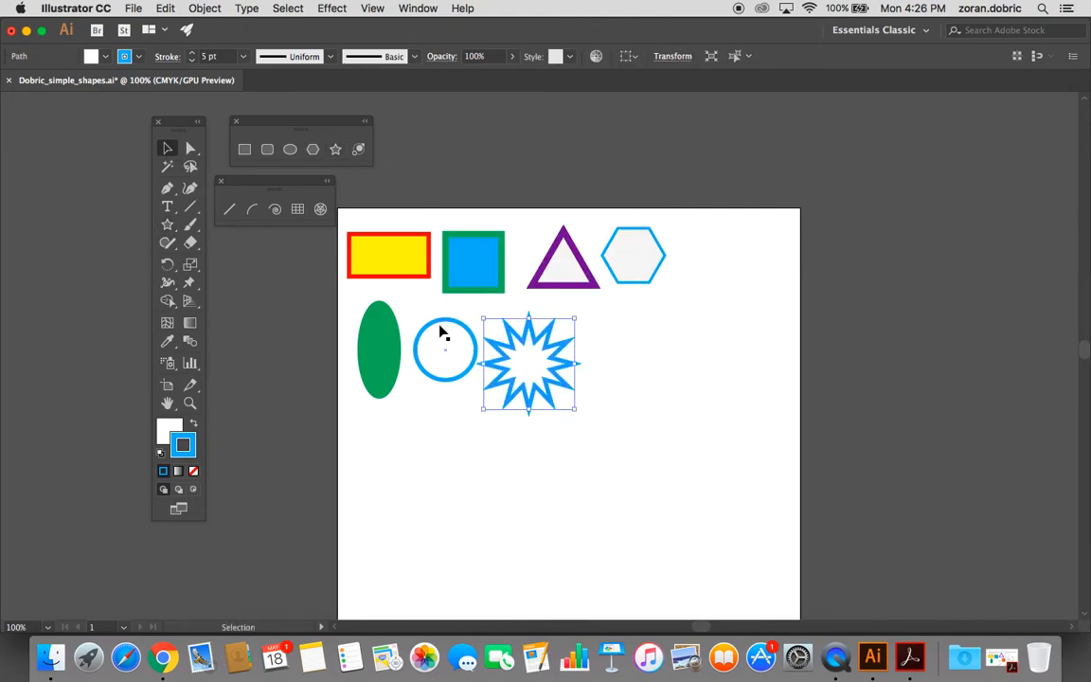
{"action": "left_click_drag", "start_coordinate": [504, 342], "coordinate": [522, 328]}
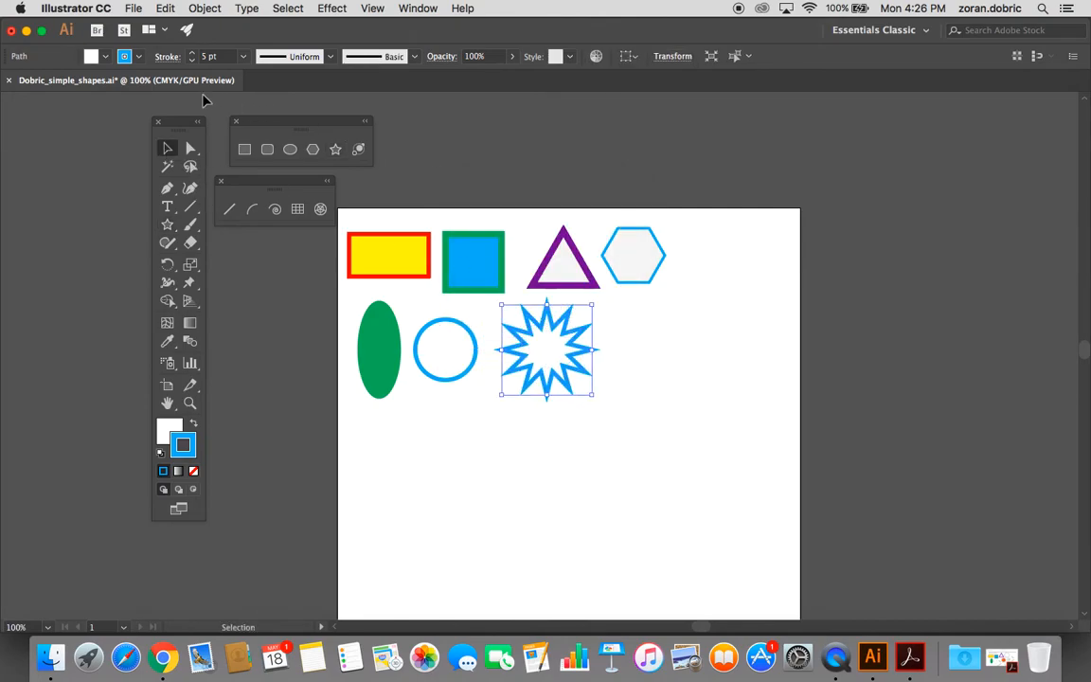
- Give the star an orange-red fill and a black stroke, and deselect it
{"action": "left_click", "coordinate": [106, 57]}
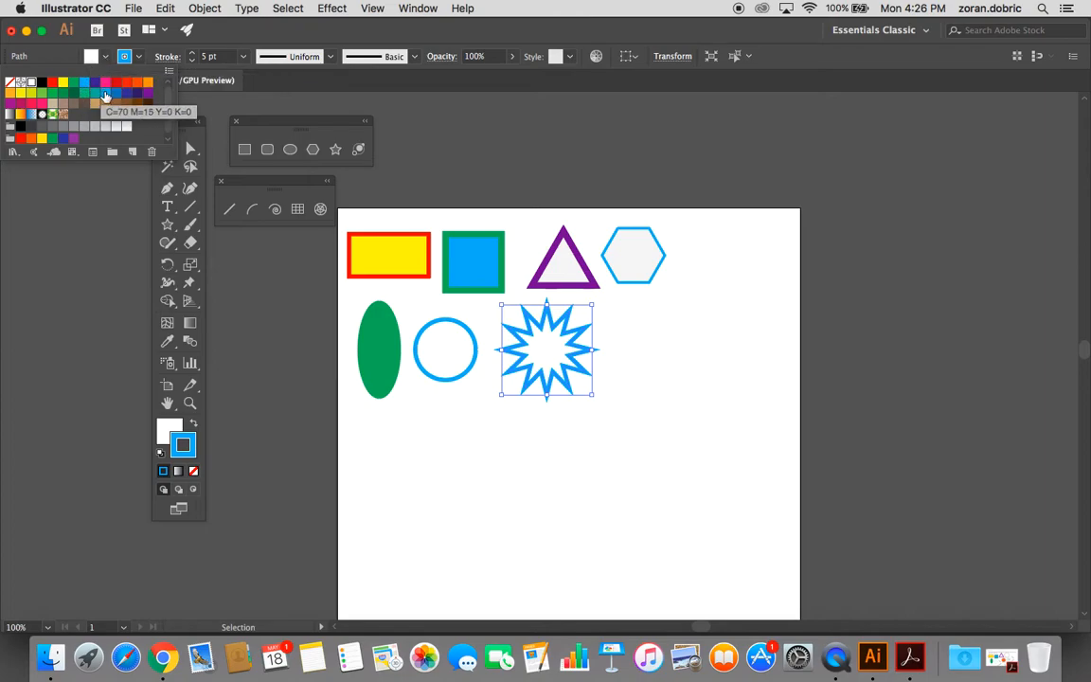
{"action": "left_click", "coordinate": [114, 87]}
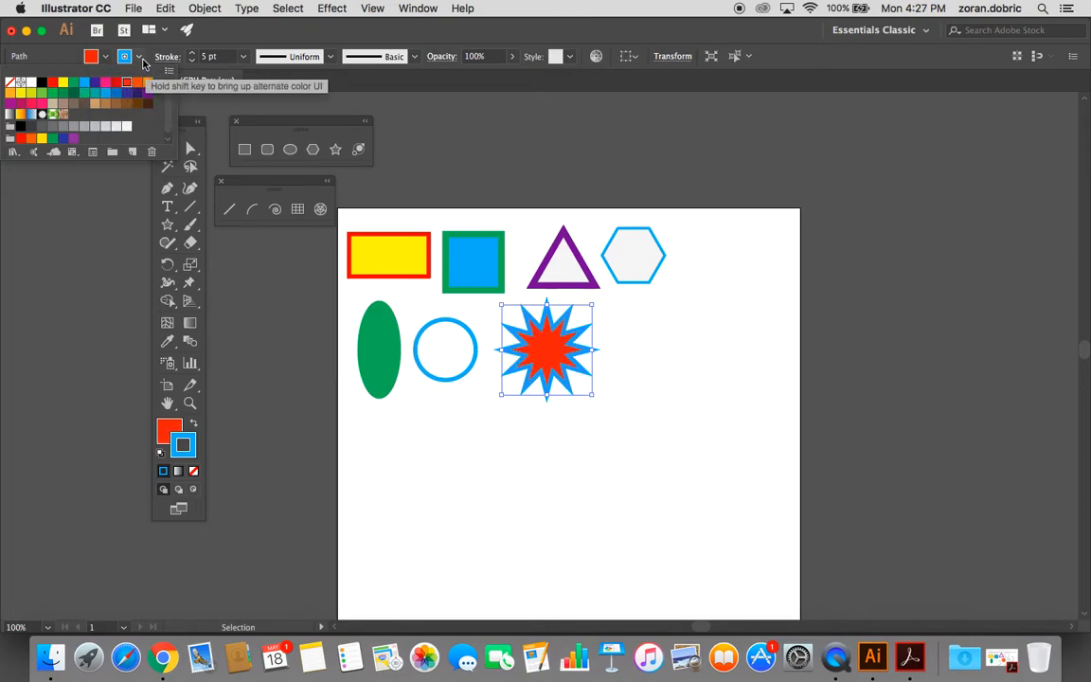
{"action": "left_click", "coordinate": [140, 57]}
{"action": "left_click", "coordinate": [41, 82]}
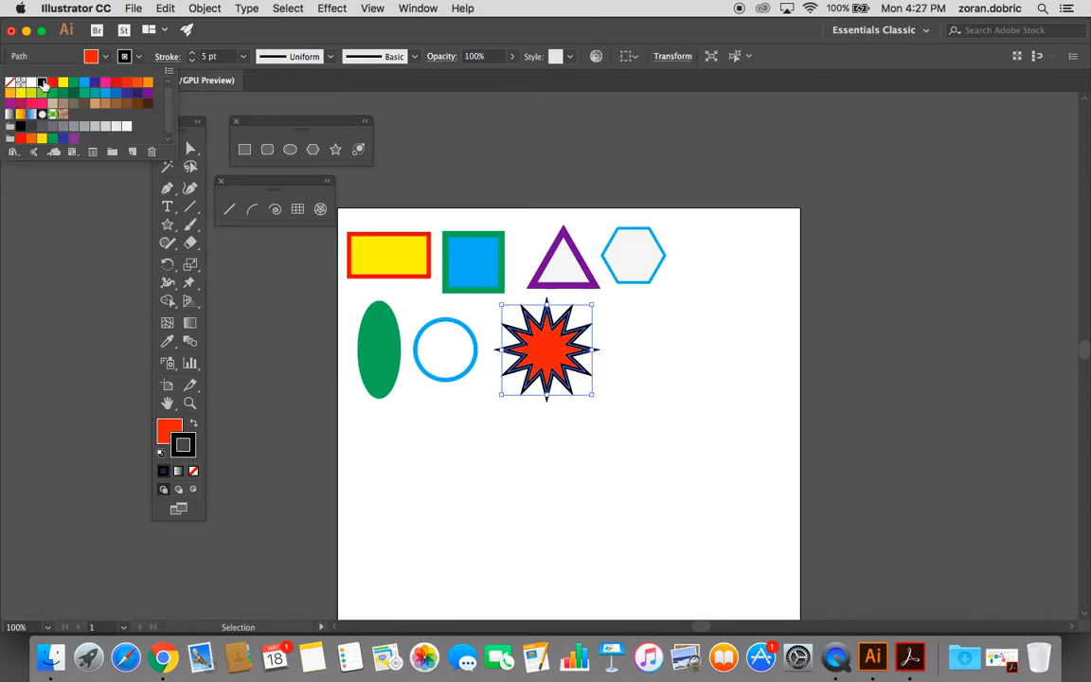
{"action": "left_click", "coordinate": [642, 352]}
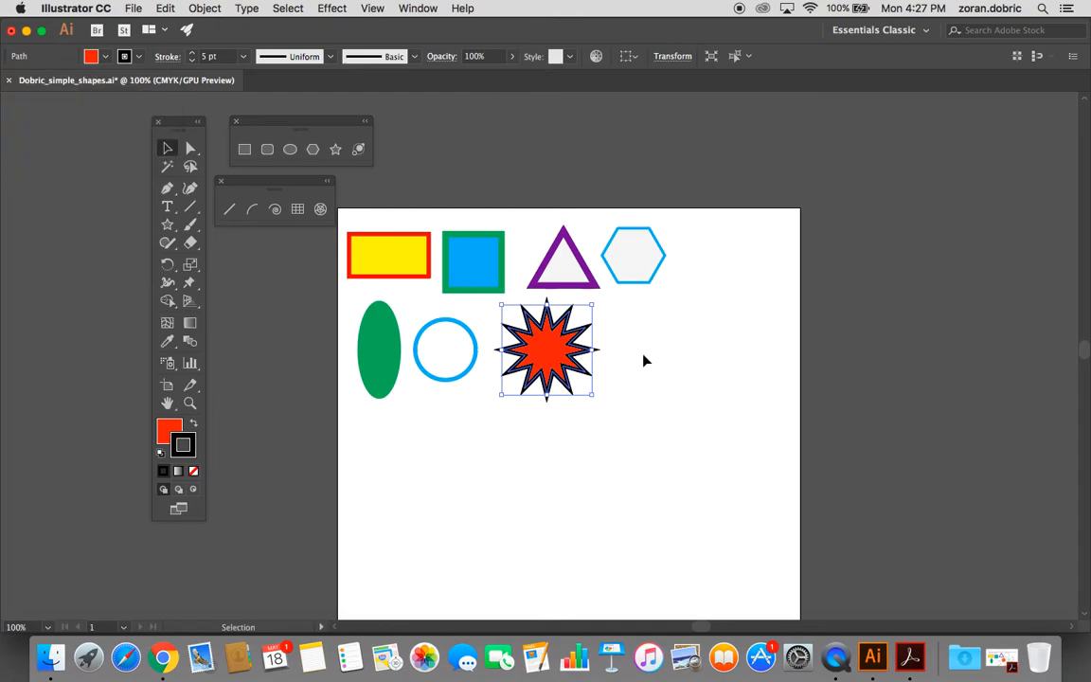
{"action": "left_click", "coordinate": [649, 375]}
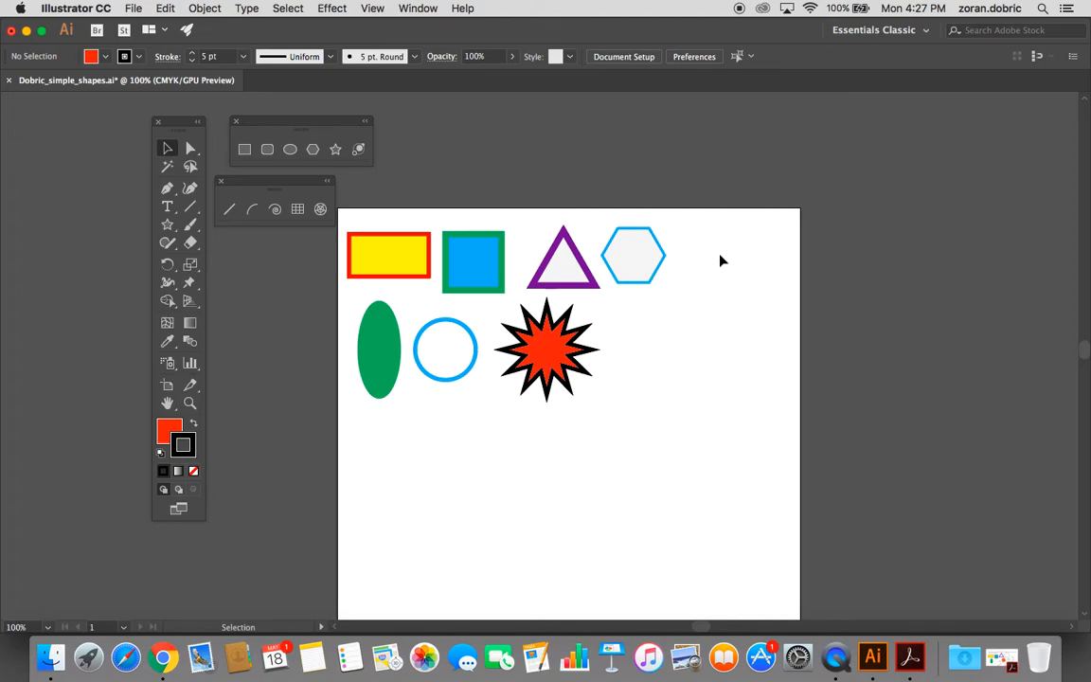
- Reduce the star's stroke to 3 pt and move the star closer to the blue circle
{"action": "scroll", "coordinate": [718, 259], "scroll_direction": "up", "scroll_amount": 1}
{"action": "scroll", "coordinate": [714, 259], "scroll_direction": "down", "scroll_amount": 1}
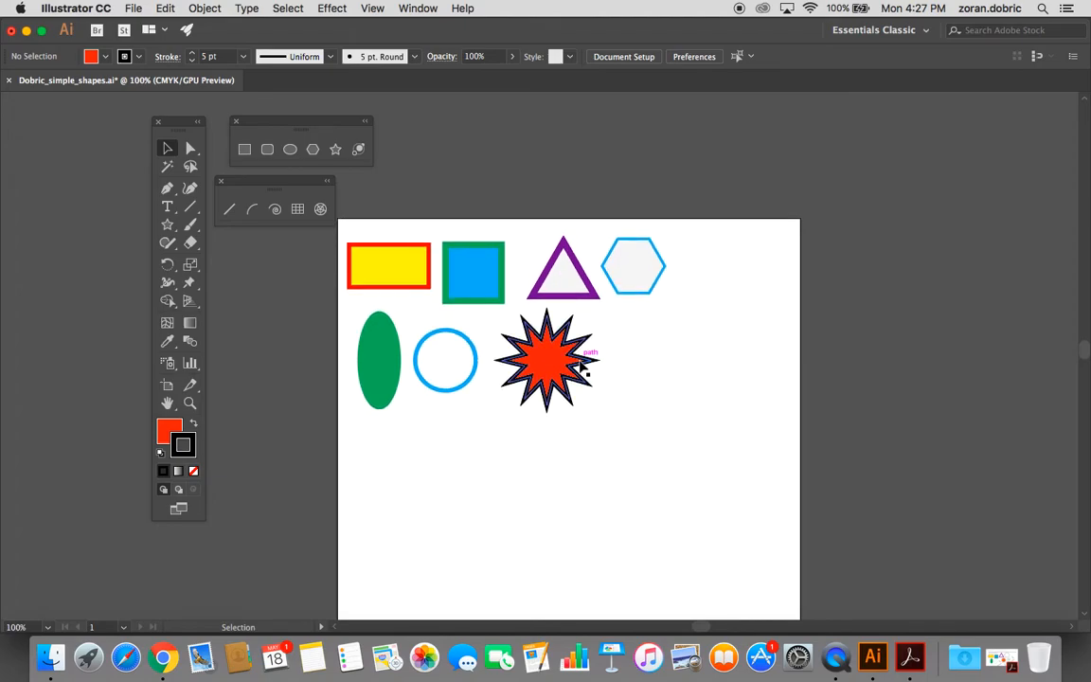
{"action": "left_click", "coordinate": [516, 336]}
{"action": "left_click", "coordinate": [244, 58]}
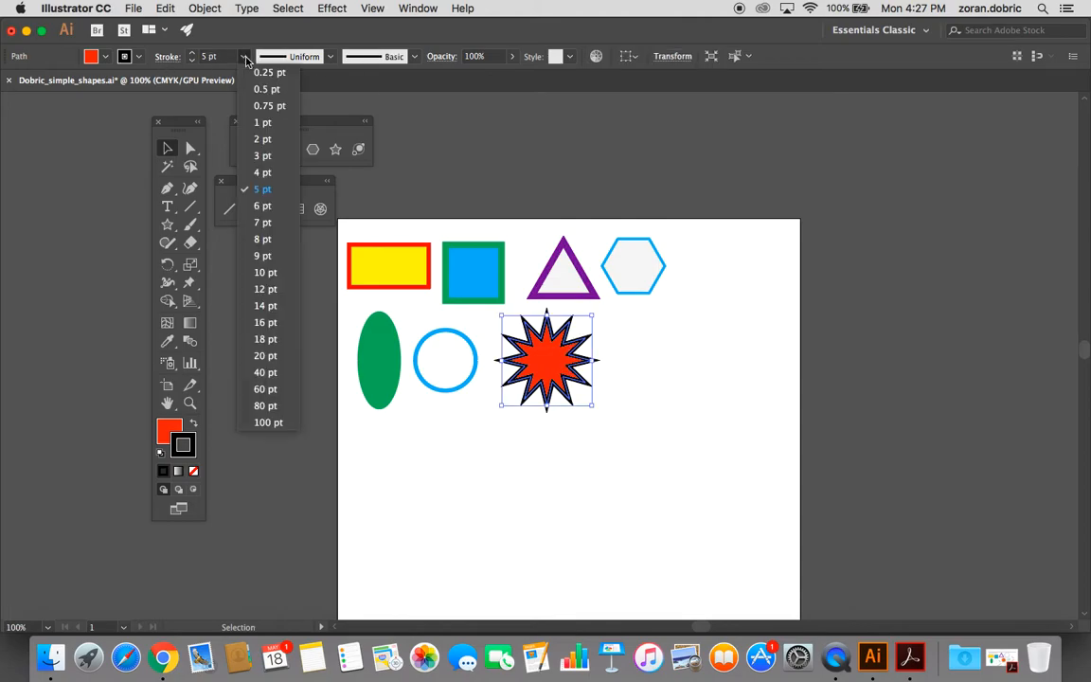
{"action": "left_click", "coordinate": [261, 155]}
{"action": "left_click", "coordinate": [609, 372]}
{"action": "left_click_drag", "start_coordinate": [555, 371], "coordinate": [537, 371]}
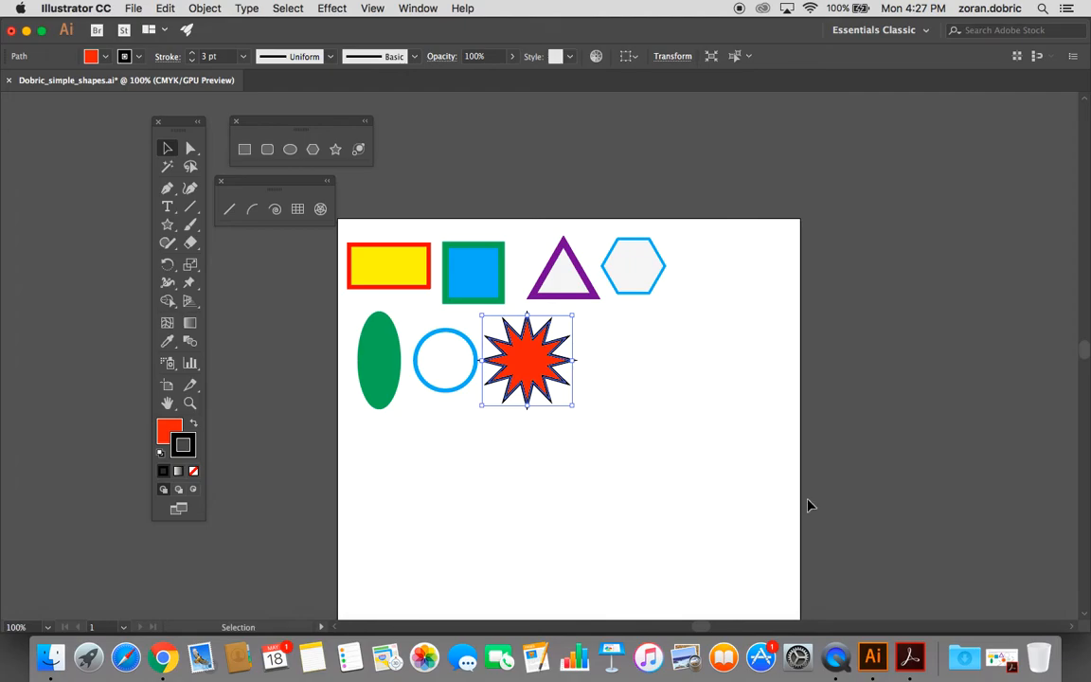
- Compare the drawing with the exercise sheet PDF, return to the document, deselect the star, and save
{"action": "left_click", "coordinate": [1000, 656]}
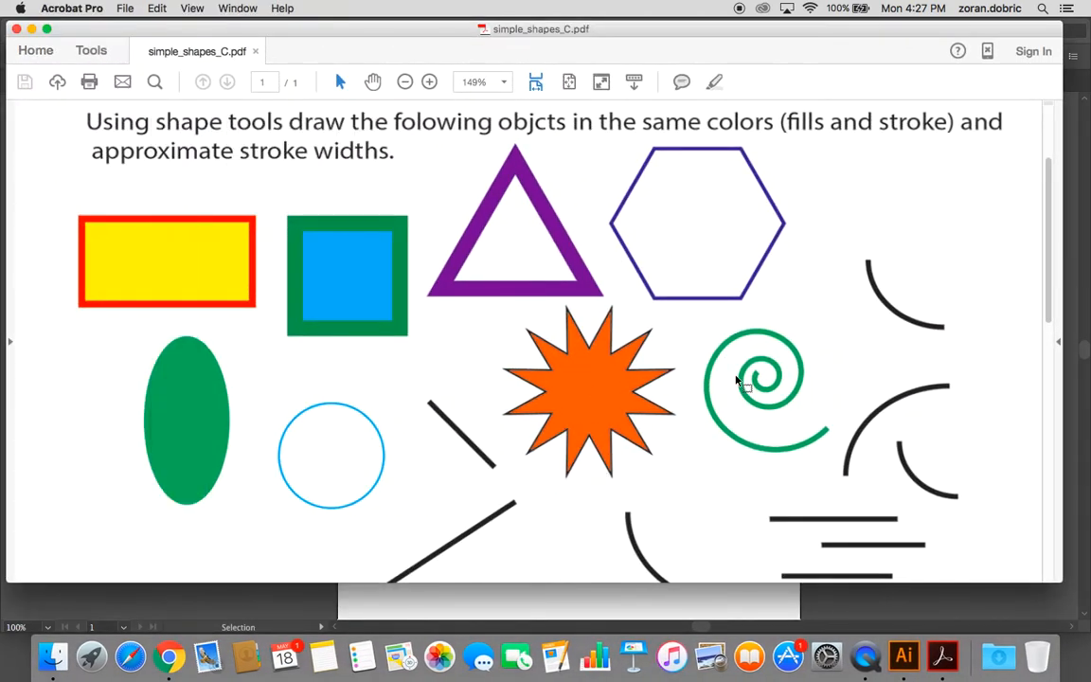
{"action": "left_click", "coordinate": [31, 29]}
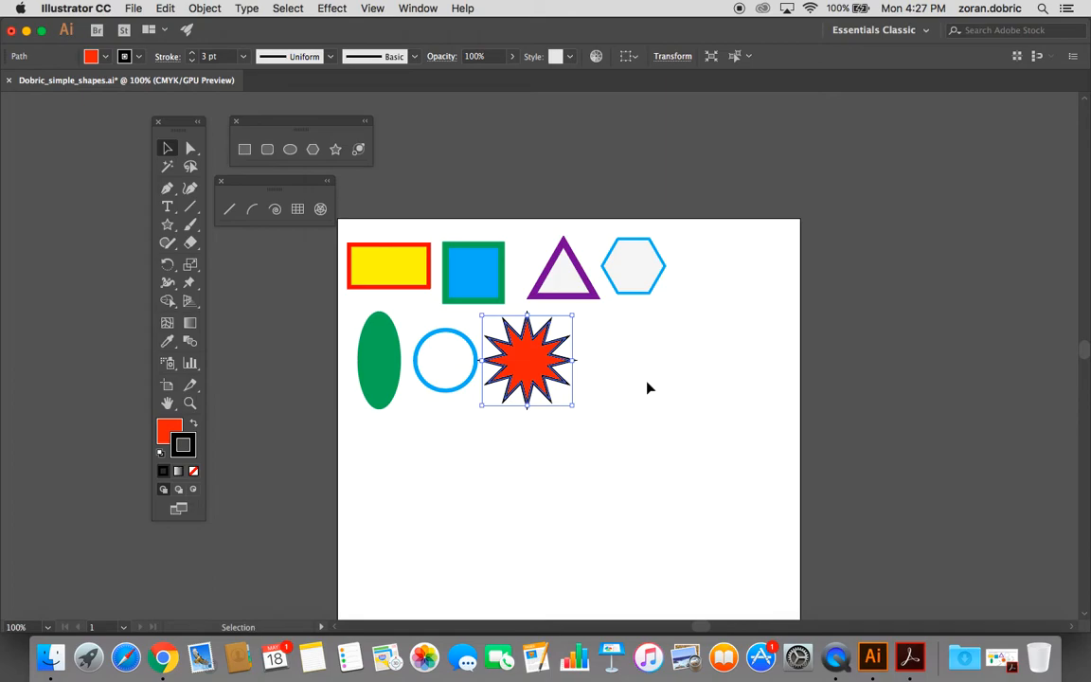
{"action": "left_click", "coordinate": [647, 381]}
{"action": "key", "text": "a"}
{"action": "key", "text": "v"}
{"action": "key", "text": "super+s"}
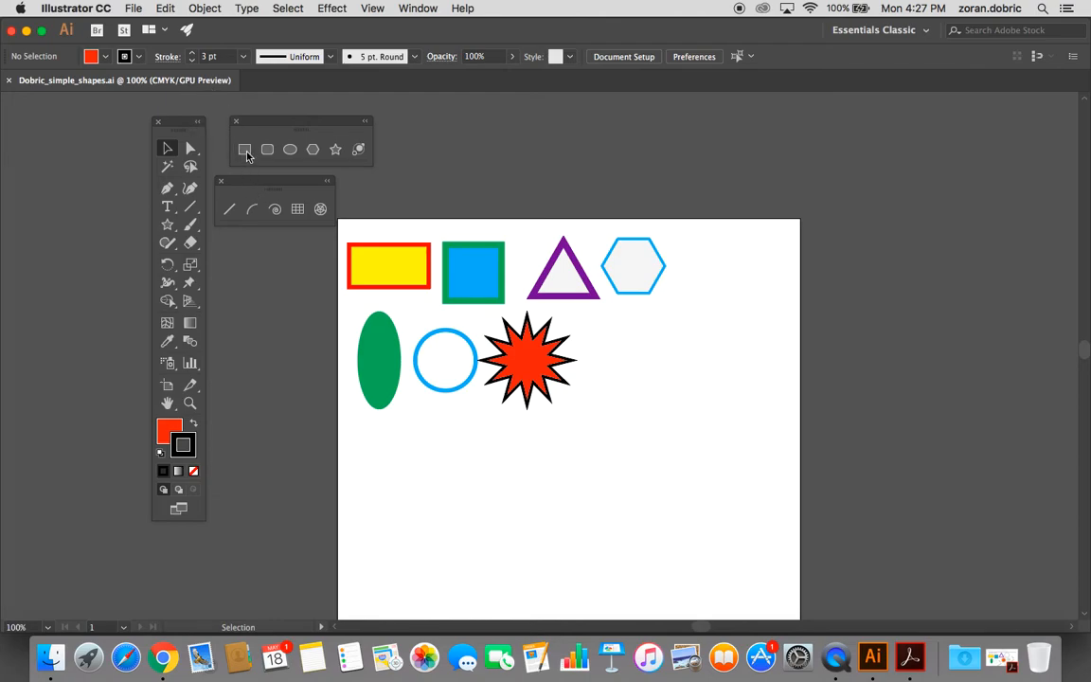
- Draw a large trial star across the artboard's right edge and set both its stroke and fill to None
{"action": "left_click", "coordinate": [337, 151]}
{"action": "left_click_drag", "start_coordinate": [776, 365], "coordinate": [848, 457]}
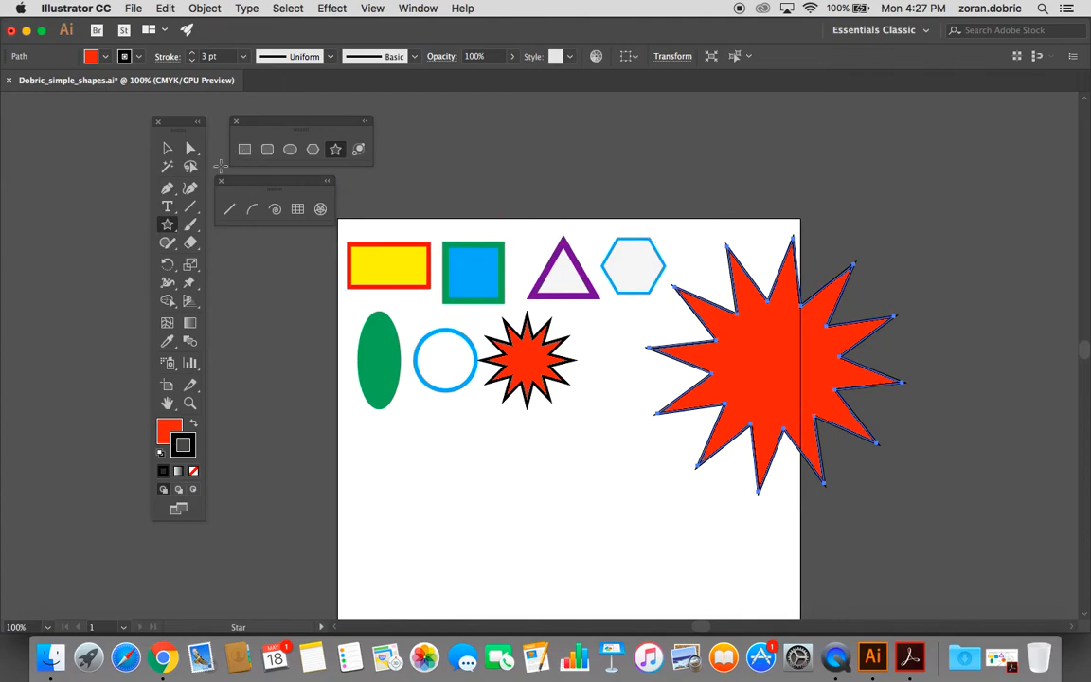
{"action": "left_click", "coordinate": [140, 56]}
{"action": "left_click", "coordinate": [11, 83]}
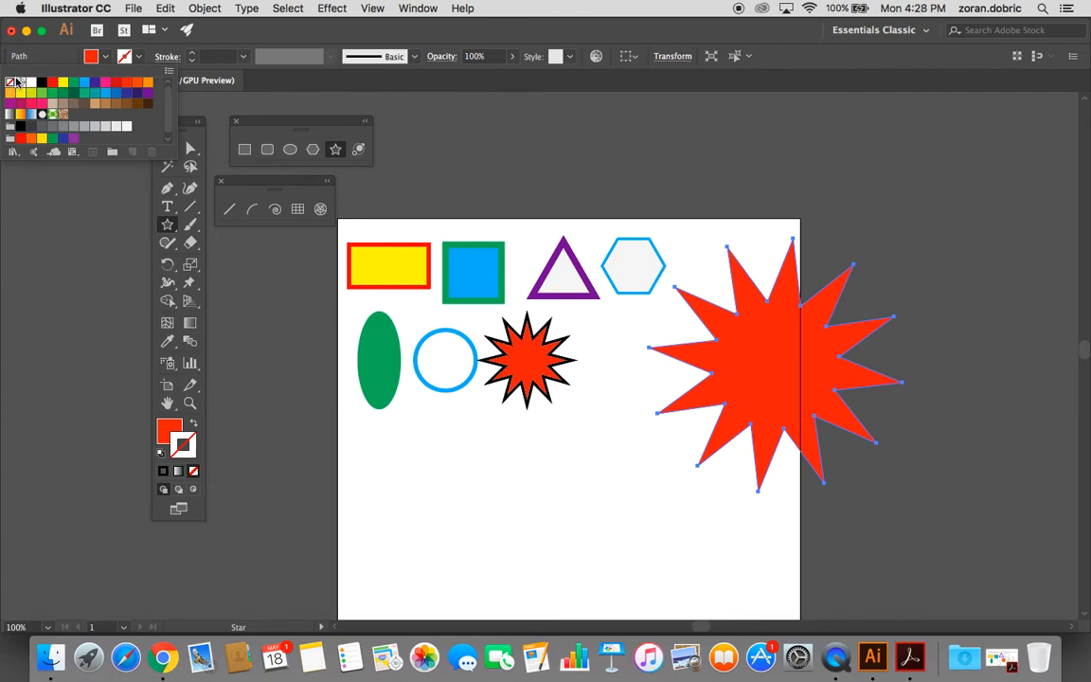
{"action": "left_click", "coordinate": [106, 60]}
{"action": "left_click", "coordinate": [105, 60]}
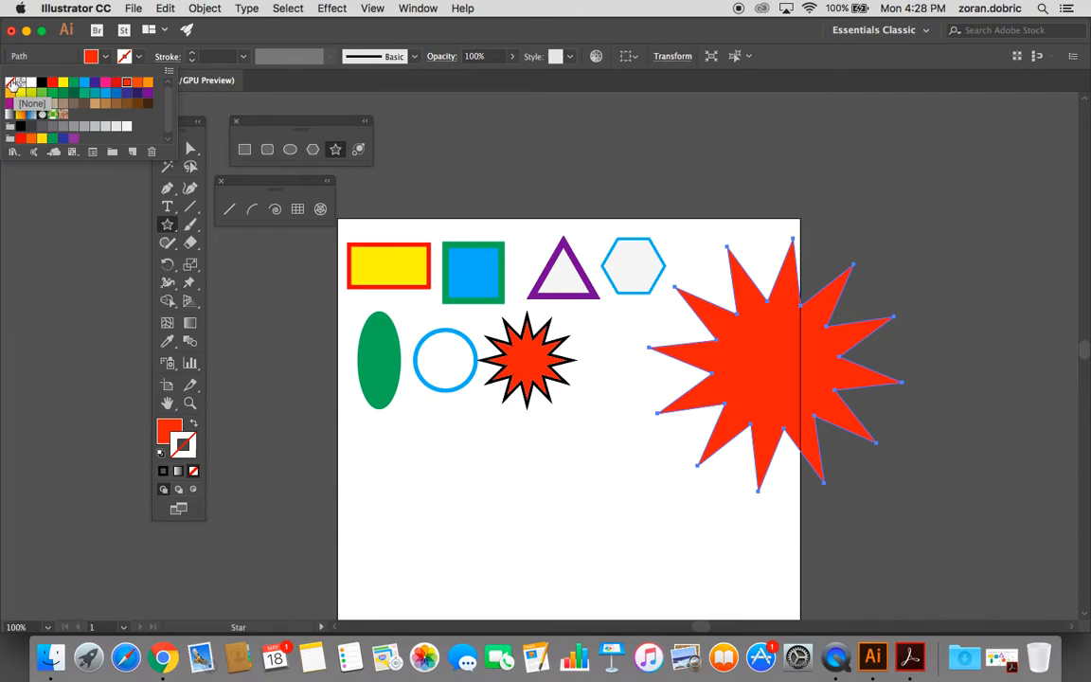
{"action": "left_click", "coordinate": [11, 83]}
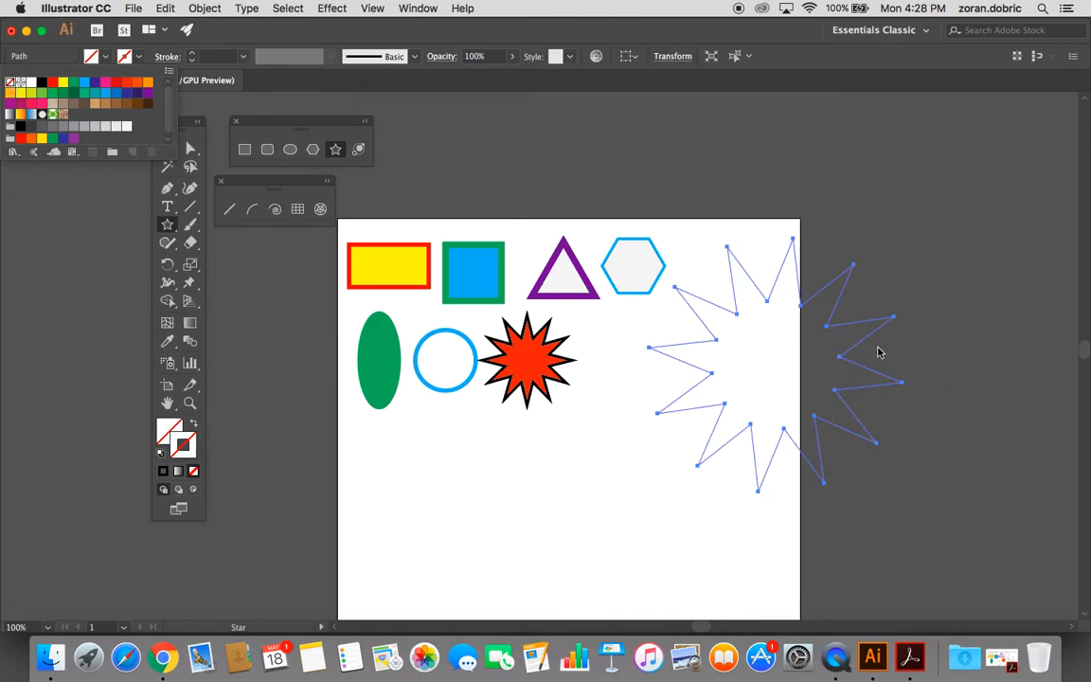
{"action": "left_click", "coordinate": [953, 413]}
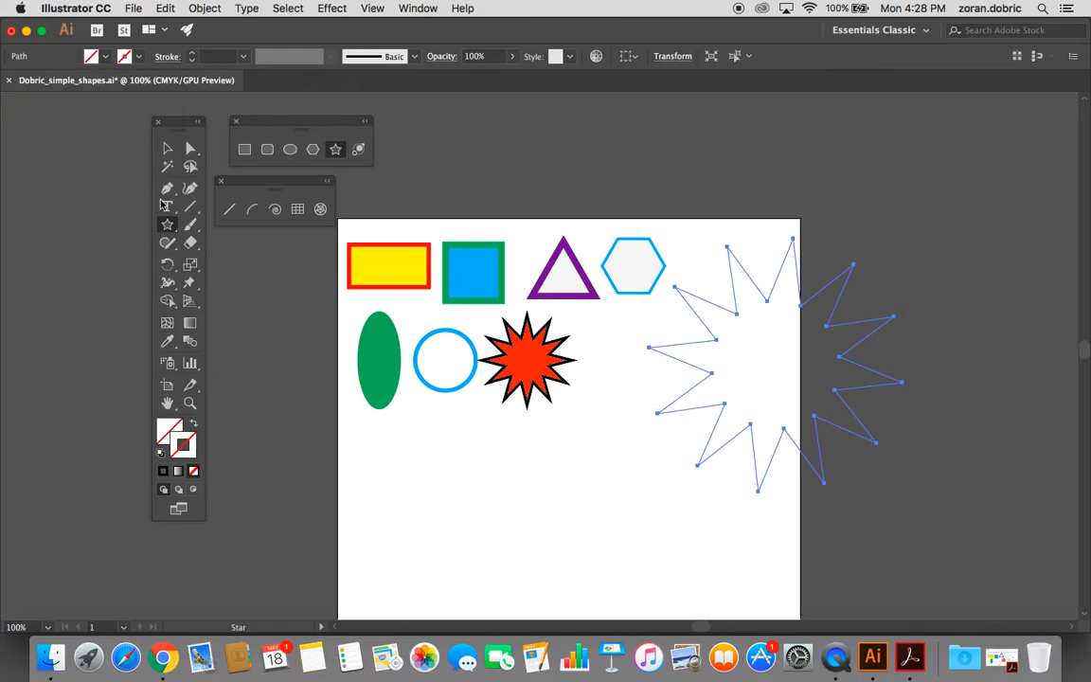
- Reselect the invisible trial star by its path and shift it slightly to the right
{"action": "left_click", "coordinate": [167, 148]}
{"action": "key", "text": "Delete"}
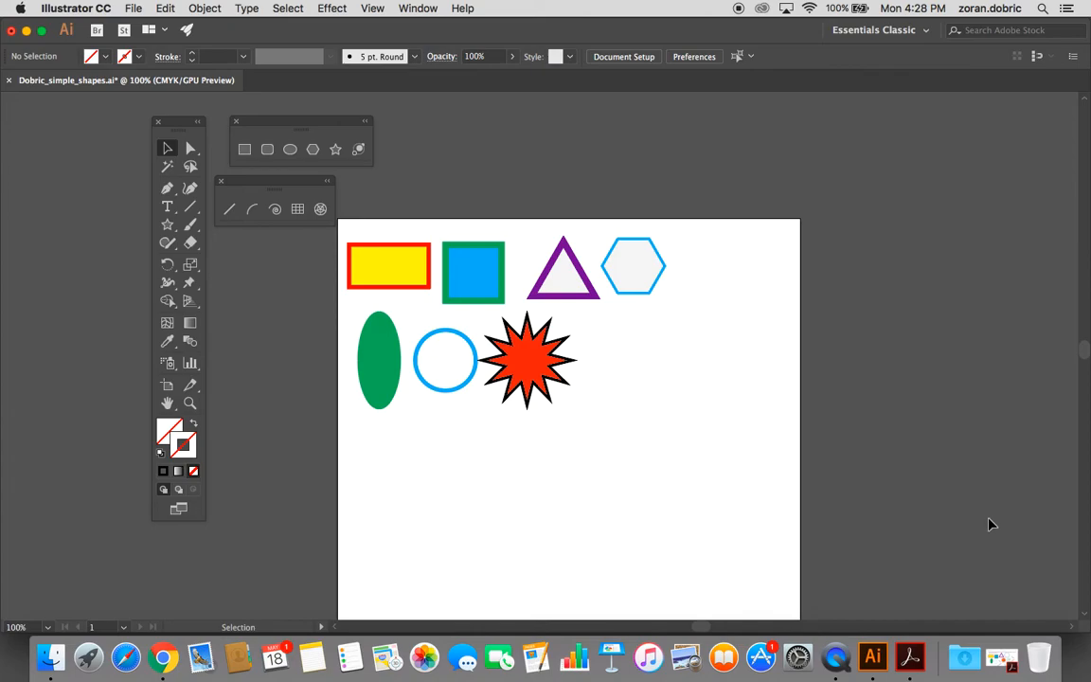
{"action": "left_click", "coordinate": [858, 430]}
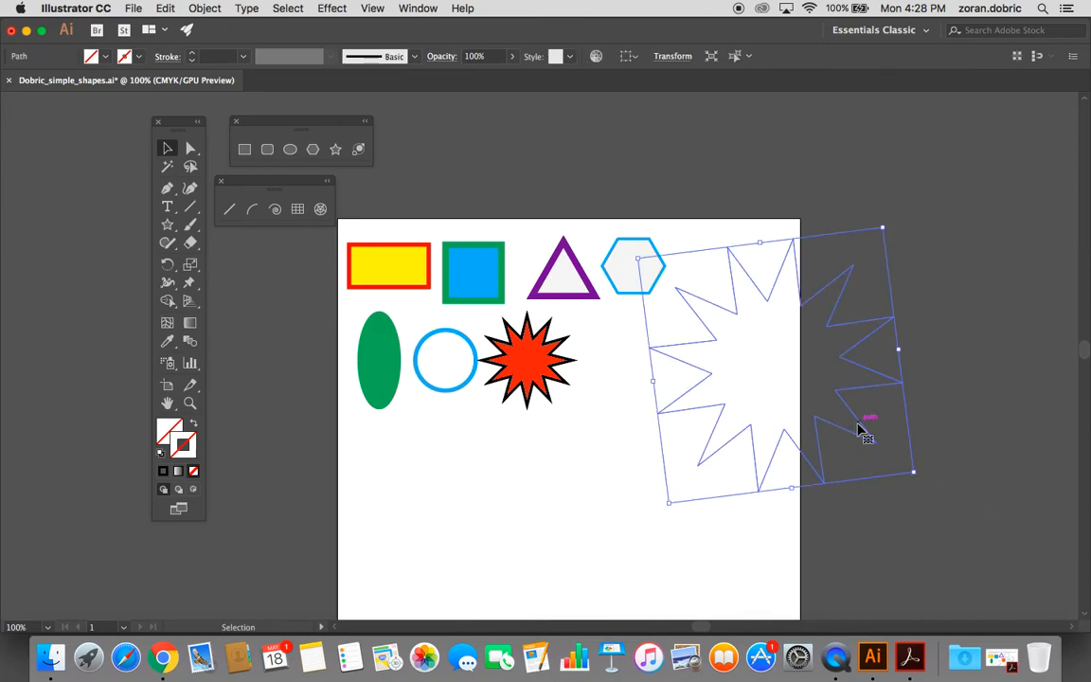
{"action": "left_click_drag", "start_coordinate": [859, 430], "coordinate": [893, 433]}
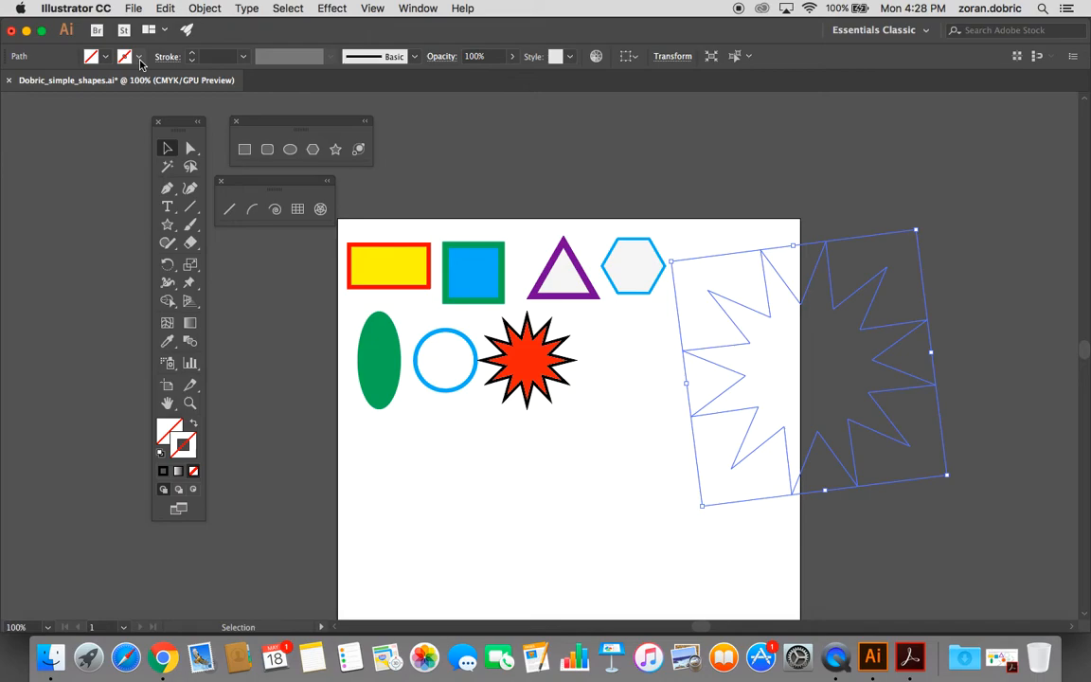
- Apply a black stroke to the large trial star and deselect it
{"action": "left_click", "coordinate": [139, 57]}
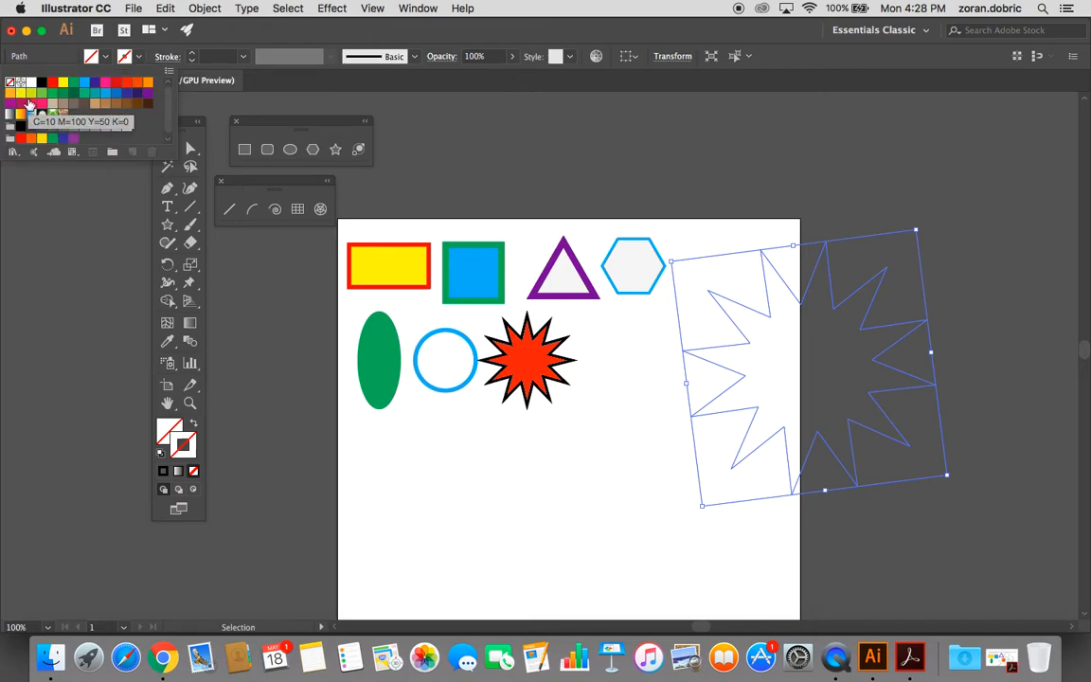
{"action": "left_click", "coordinate": [43, 84]}
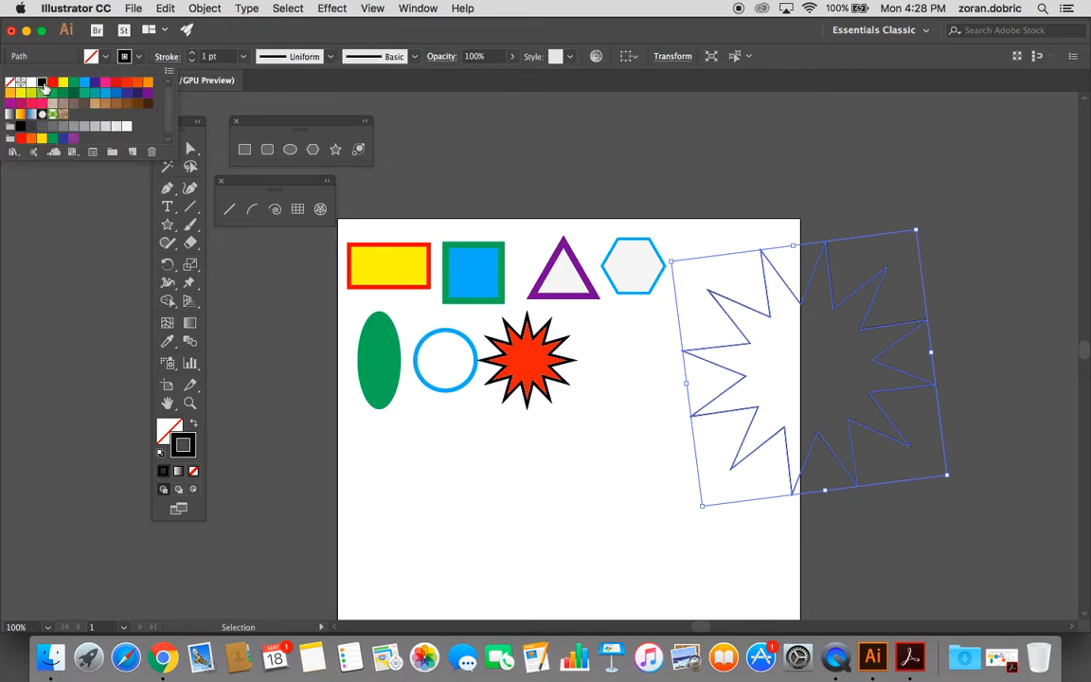
{"action": "left_click", "coordinate": [651, 506]}
{"action": "left_click", "coordinate": [697, 470]}
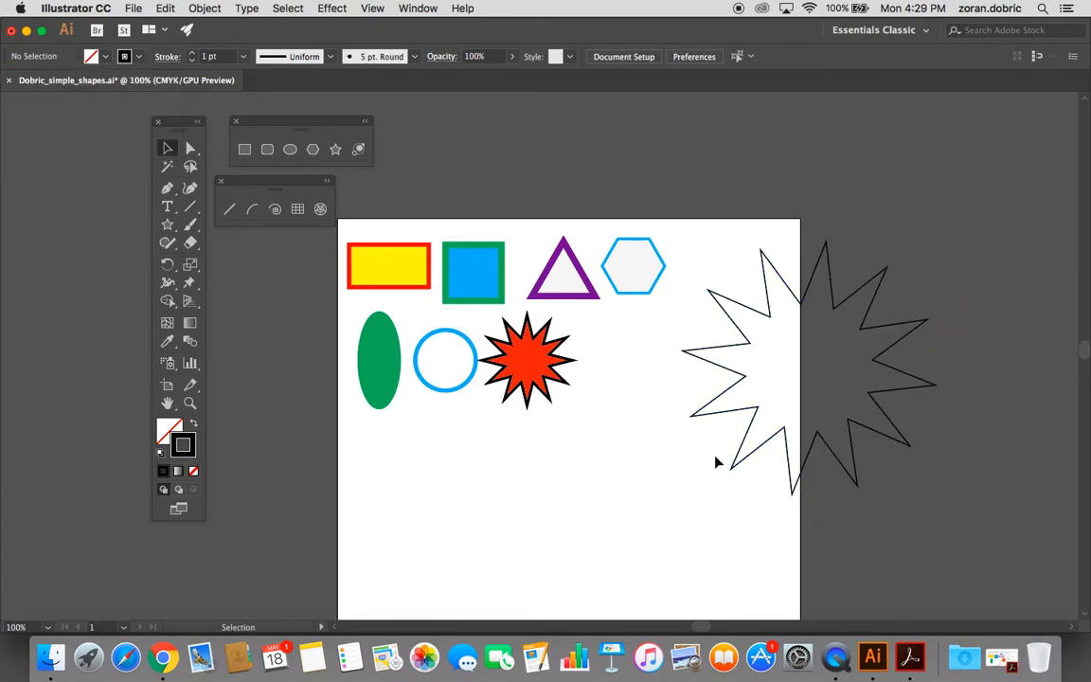
- Practise selecting the unfilled trial star by its outline and with a marquee, moving it slightly around the artboard's right edge
{"action": "left_click_drag", "start_coordinate": [749, 448], "coordinate": [762, 431]}
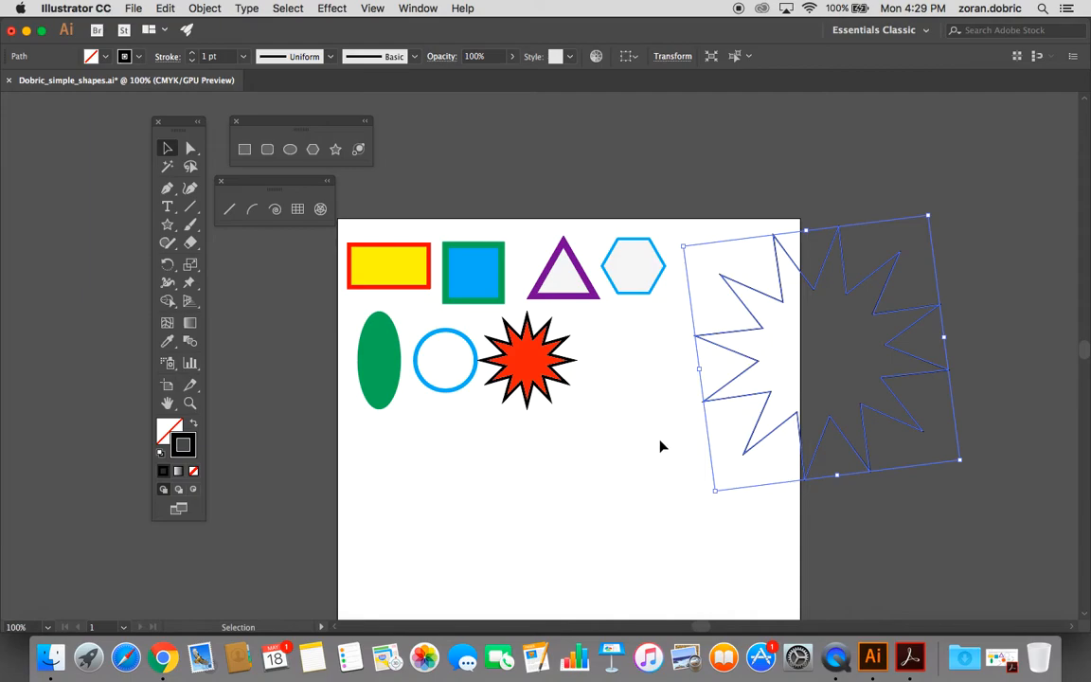
{"action": "left_click", "coordinate": [667, 408]}
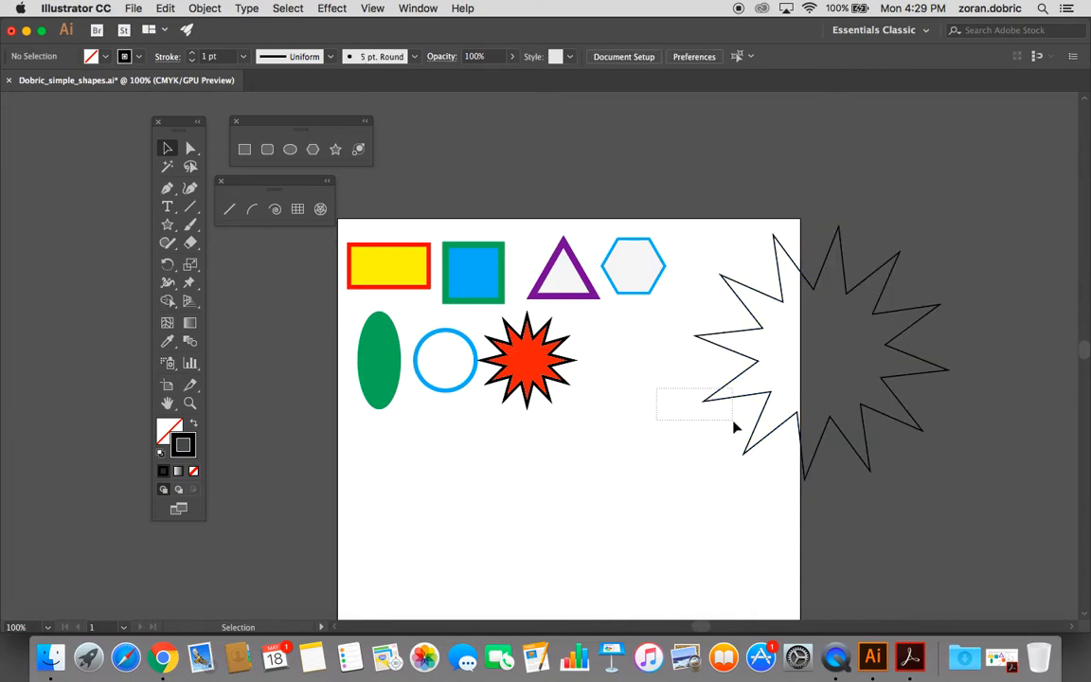
{"action": "left_click_drag", "start_coordinate": [734, 428], "coordinate": [788, 443]}
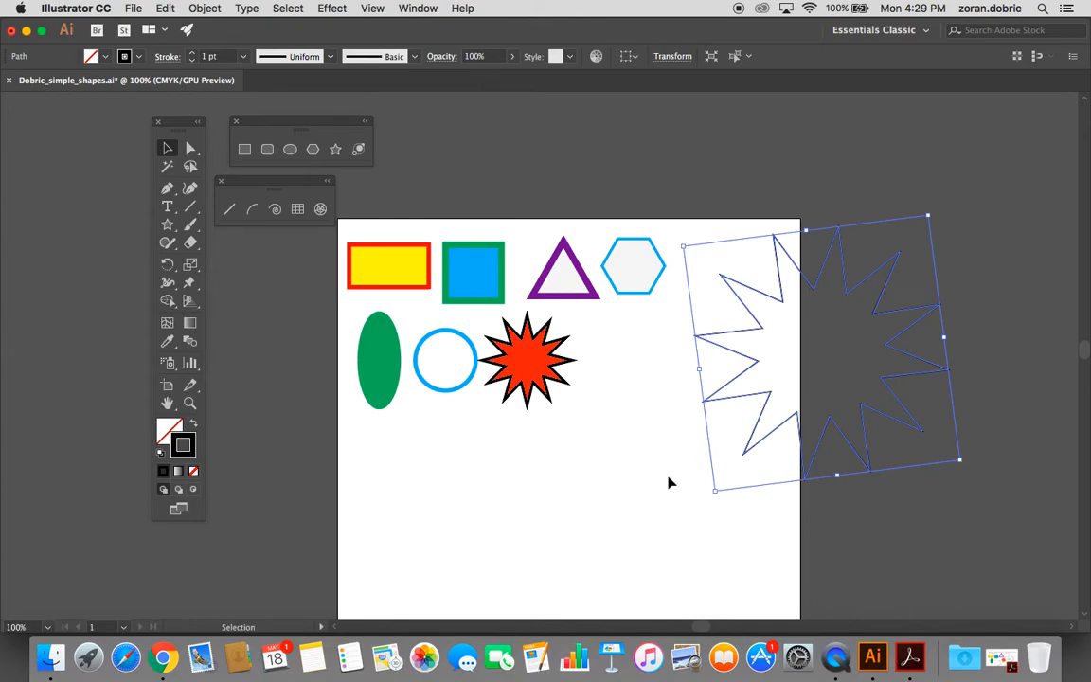
{"action": "left_click", "coordinate": [717, 218]}
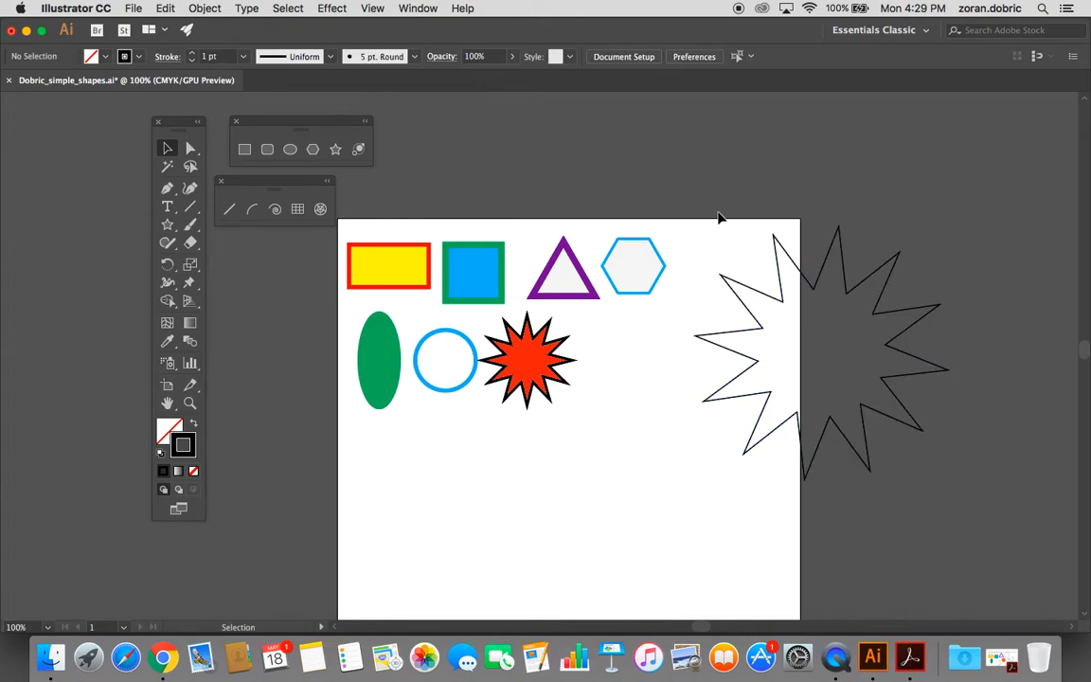
{"action": "left_click", "coordinate": [743, 287]}
{"action": "left_click", "coordinate": [778, 353]}
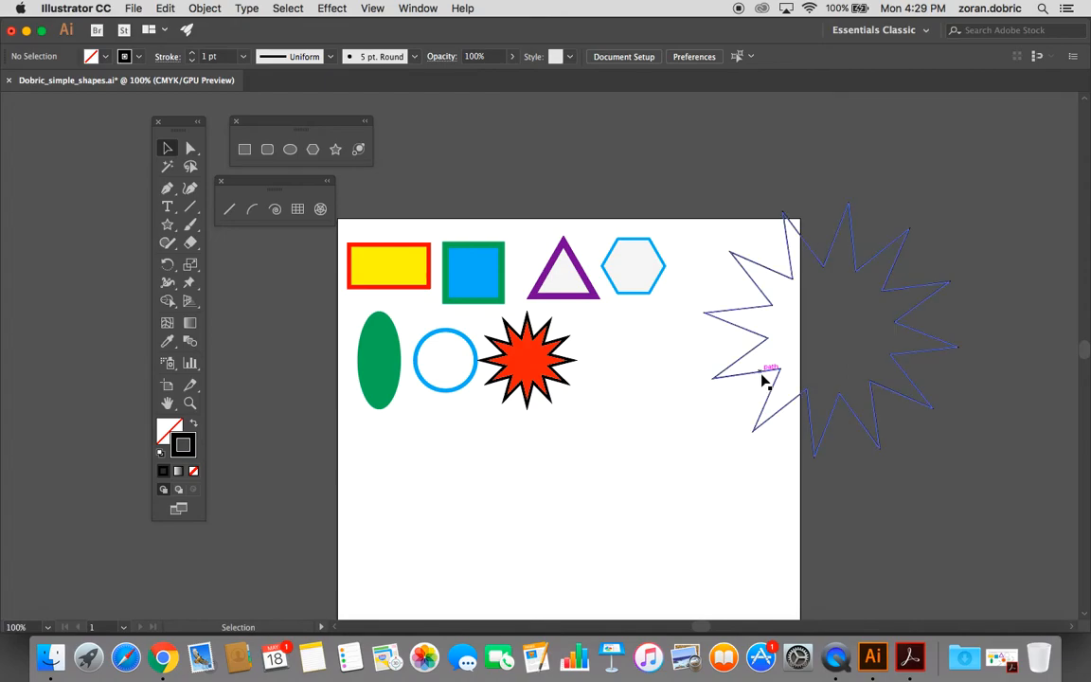
{"action": "left_click_drag", "start_coordinate": [763, 378], "coordinate": [774, 447]}
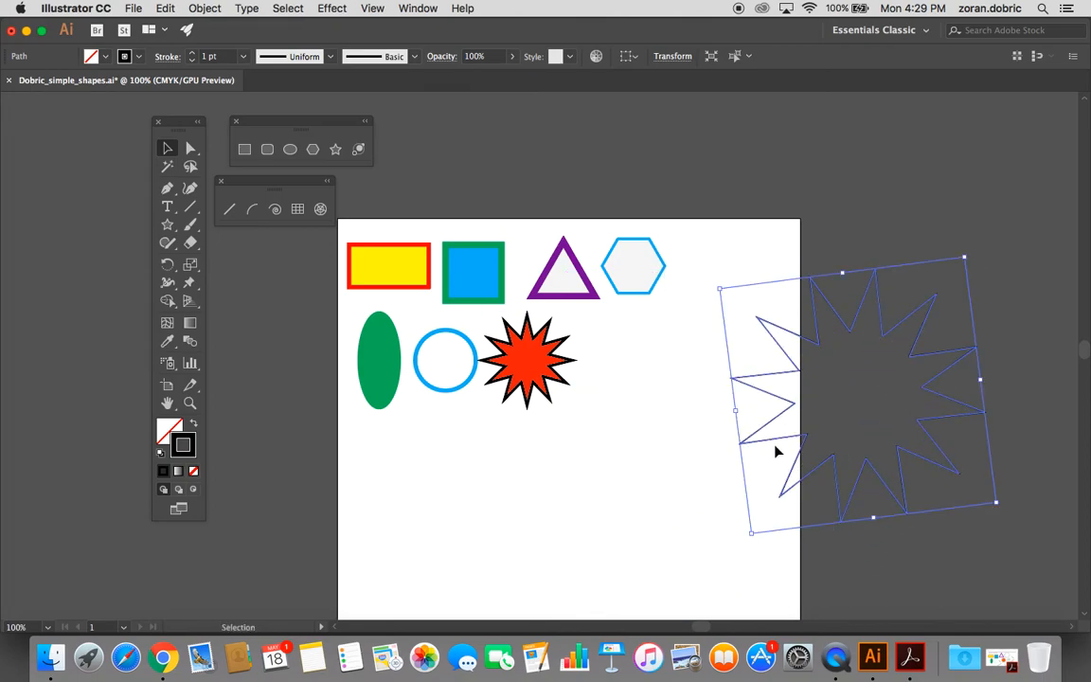
- Move the filled red star slightly down and away from the blue circle, and reposition the unfilled trial star by its outline
{"action": "left_click", "coordinate": [558, 488]}
{"action": "left_click", "coordinate": [547, 371]}
{"action": "mouse_move", "coordinate": [547, 371]}
{"action": "left_mouse_down"}
{"action": "mouse_move", "coordinate": [572, 378]}
{"action": "mouse_move", "coordinate": [538, 402]}
{"action": "mouse_move", "coordinate": [642, 398]}
{"action": "mouse_move", "coordinate": [536, 383]}
{"action": "mouse_move", "coordinate": [540, 374]}
{"action": "left_mouse_up"}
{"action": "left_click_drag", "start_coordinate": [852, 404], "coordinate": [830, 432]}
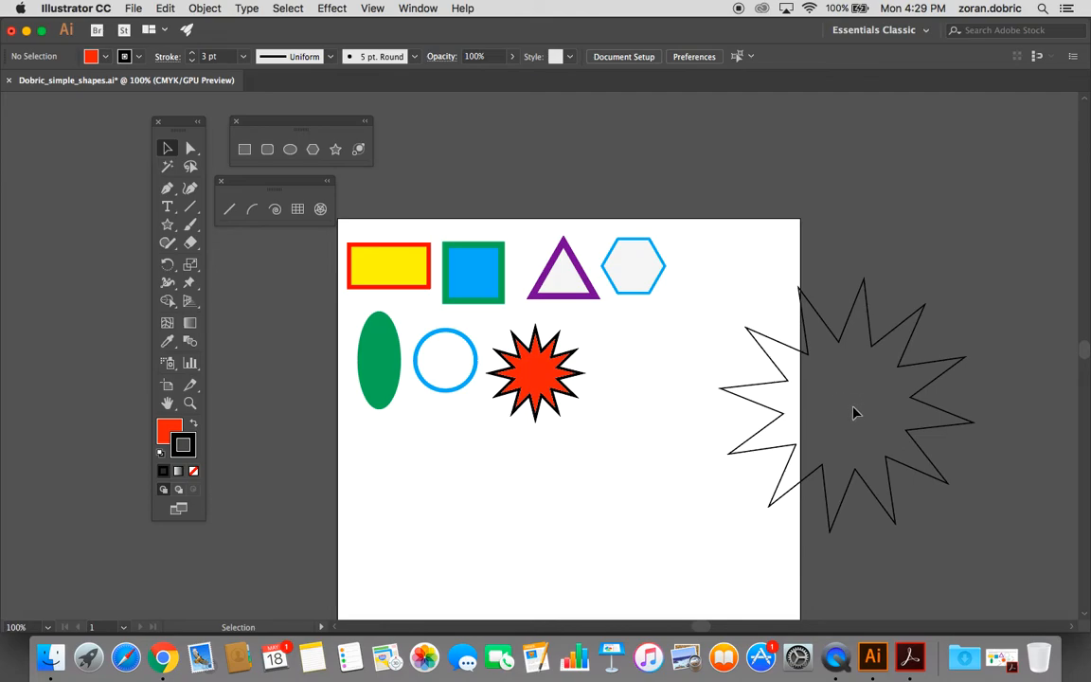
{"action": "mouse_move", "coordinate": [760, 386]}
{"action": "left_mouse_down"}
{"action": "mouse_move", "coordinate": [730, 418]}
{"action": "mouse_move", "coordinate": [666, 440]}
{"action": "mouse_move", "coordinate": [718, 421]}
{"action": "mouse_move", "coordinate": [723, 389]}
{"action": "mouse_move", "coordinate": [743, 374]}
{"action": "left_mouse_up"}
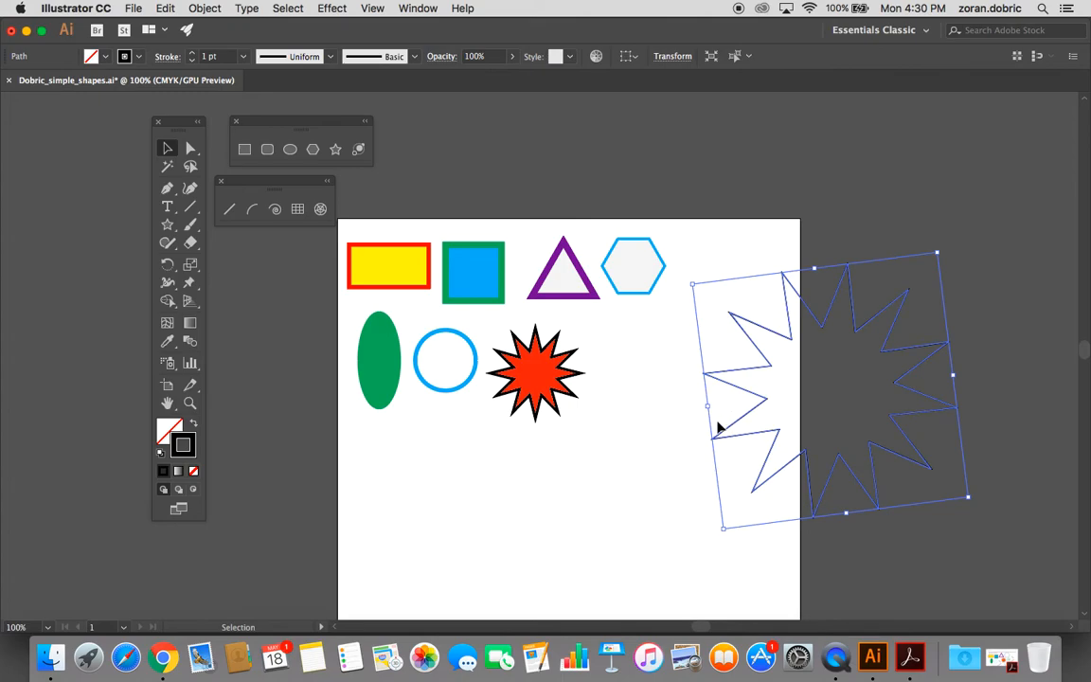
- Select the unfilled trial star with a marquee, delete it, and save the document
{"action": "left_click", "coordinate": [670, 458]}
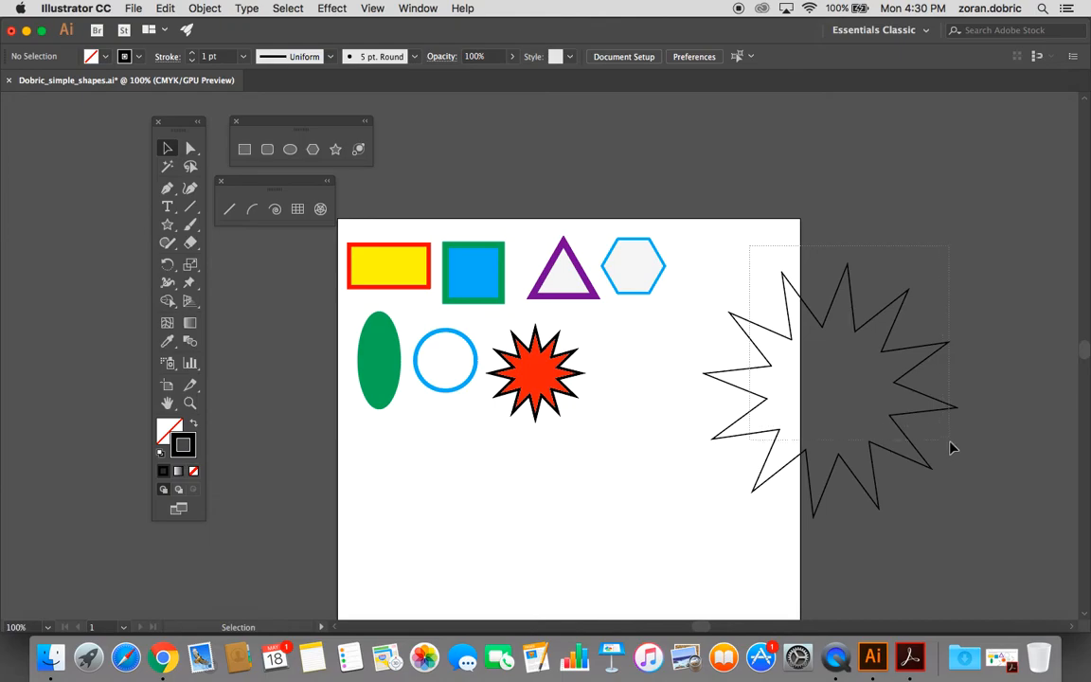
{"action": "left_click_drag", "start_coordinate": [952, 447], "coordinate": [964, 438]}
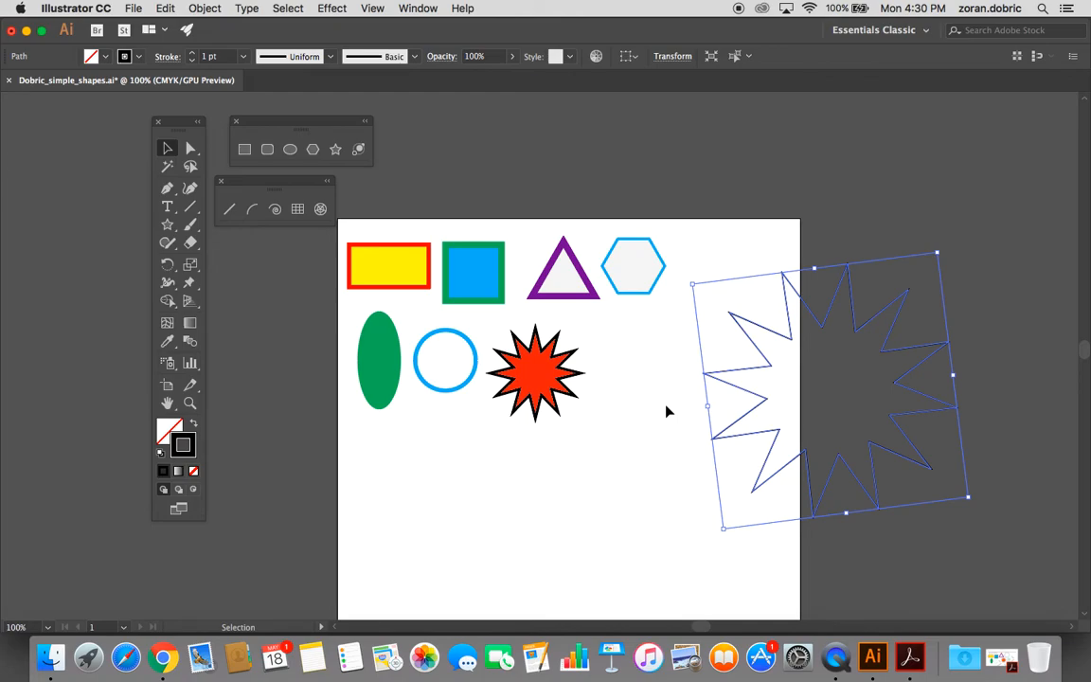
{"action": "key", "text": "Delete"}
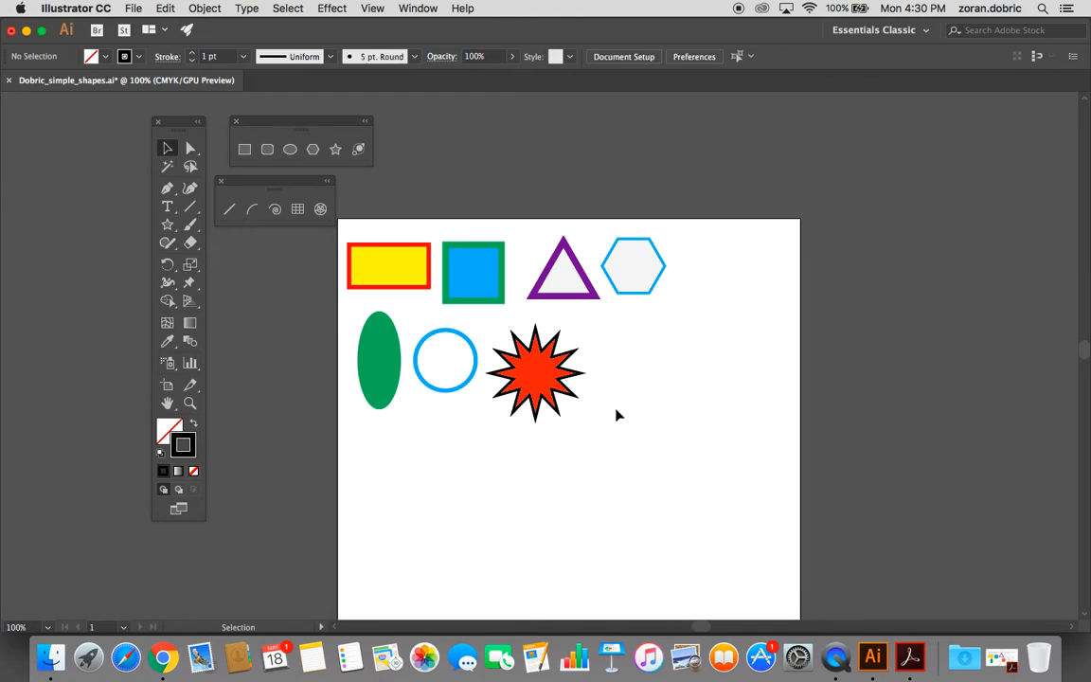
{"action": "key", "text": "super+s"}
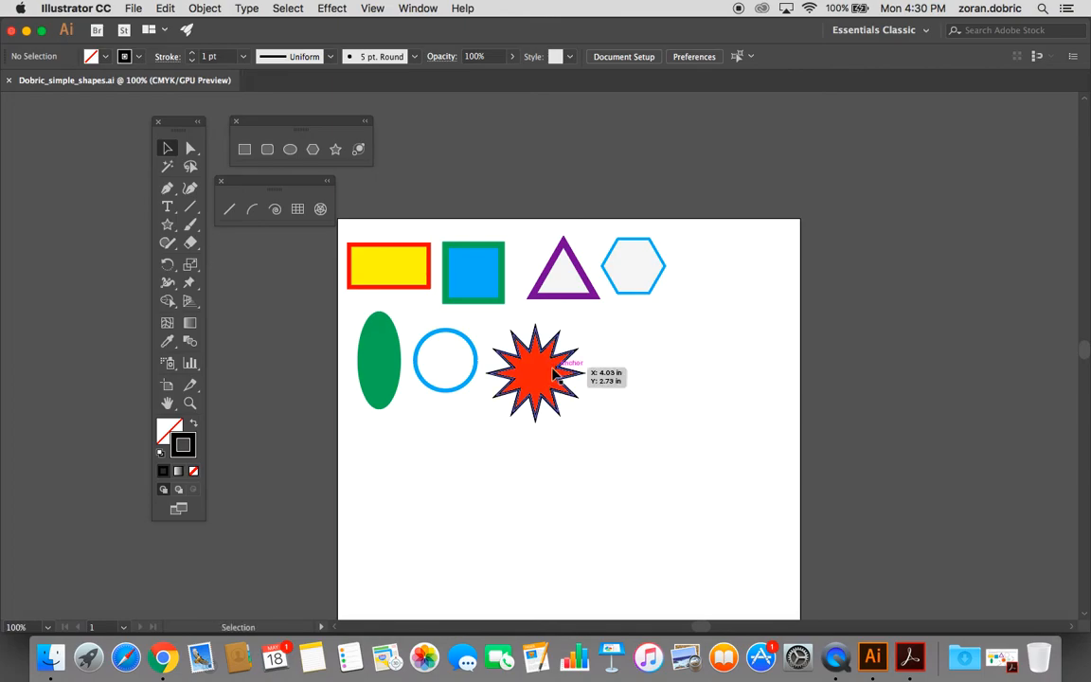
- Set up the Line Segment tool with no fill and a black 3 pt stroke
{"action": "left_click", "coordinate": [230, 210]}
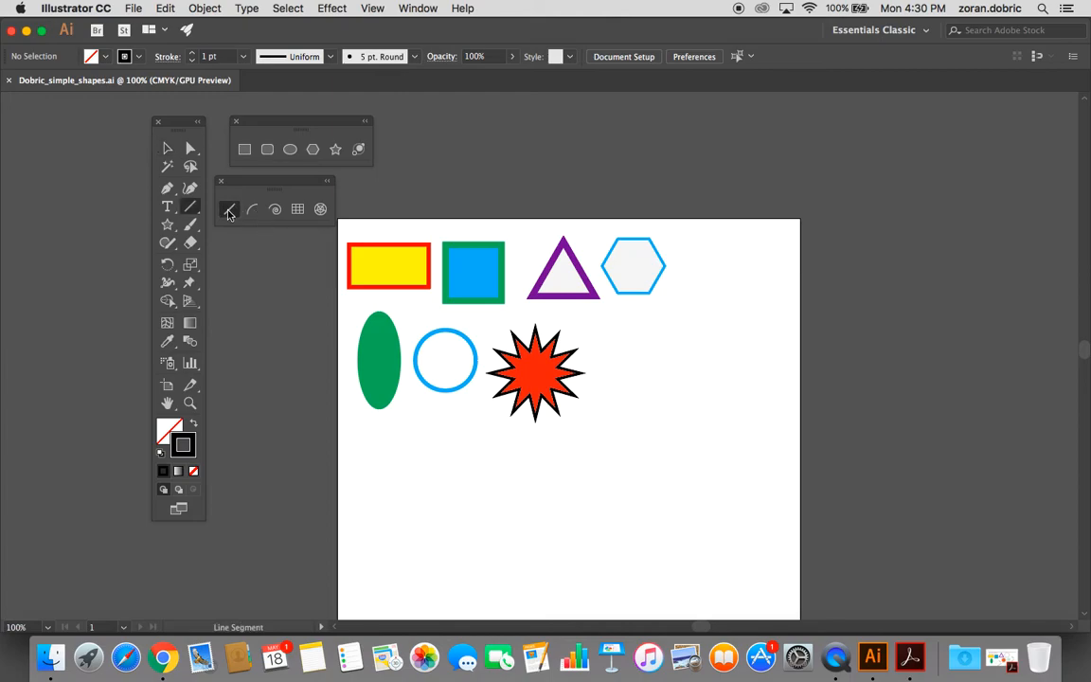
{"action": "left_click", "coordinate": [106, 58]}
{"action": "left_click", "coordinate": [105, 58]}
{"action": "left_click", "coordinate": [105, 57]}
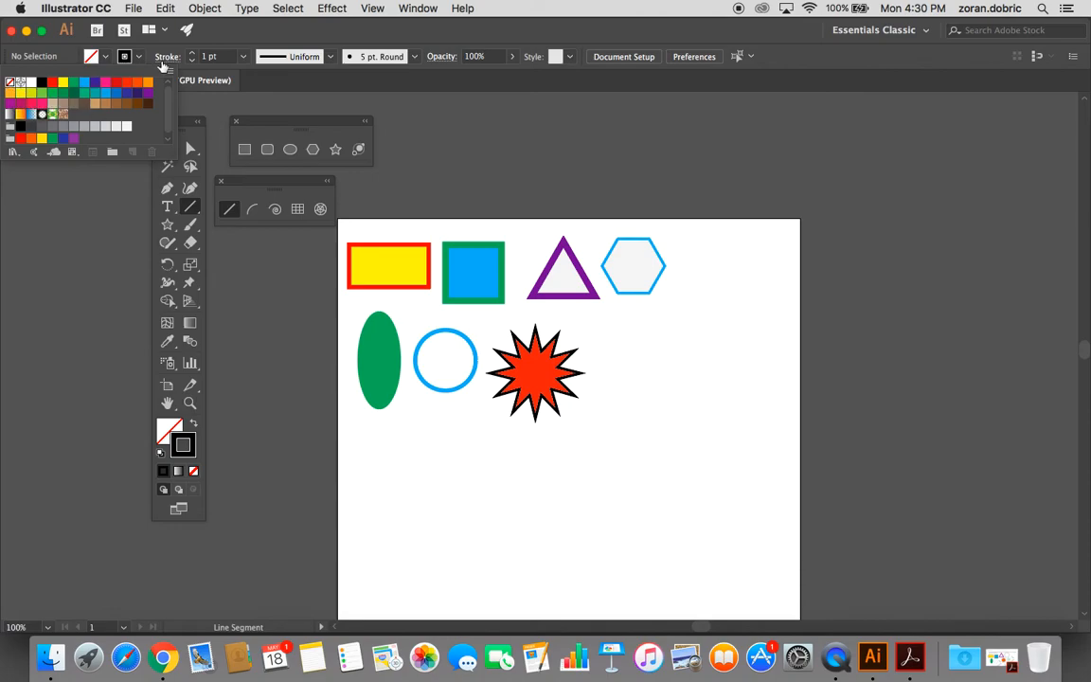
{"action": "left_click", "coordinate": [142, 59]}
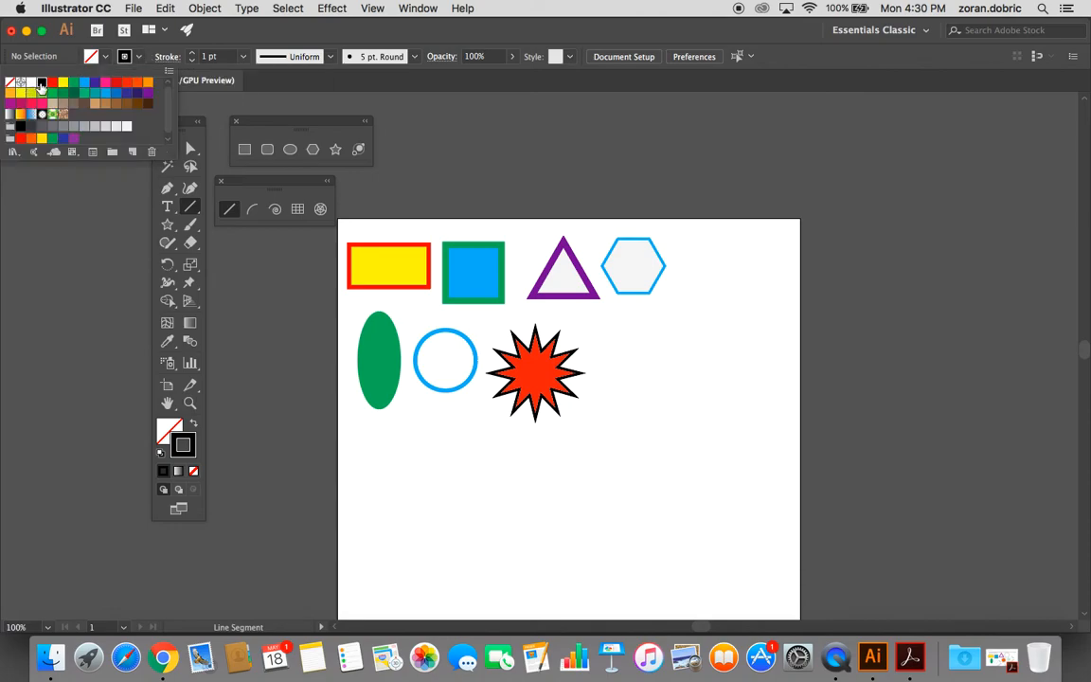
{"action": "left_click", "coordinate": [139, 59]}
{"action": "left_click", "coordinate": [243, 57]}
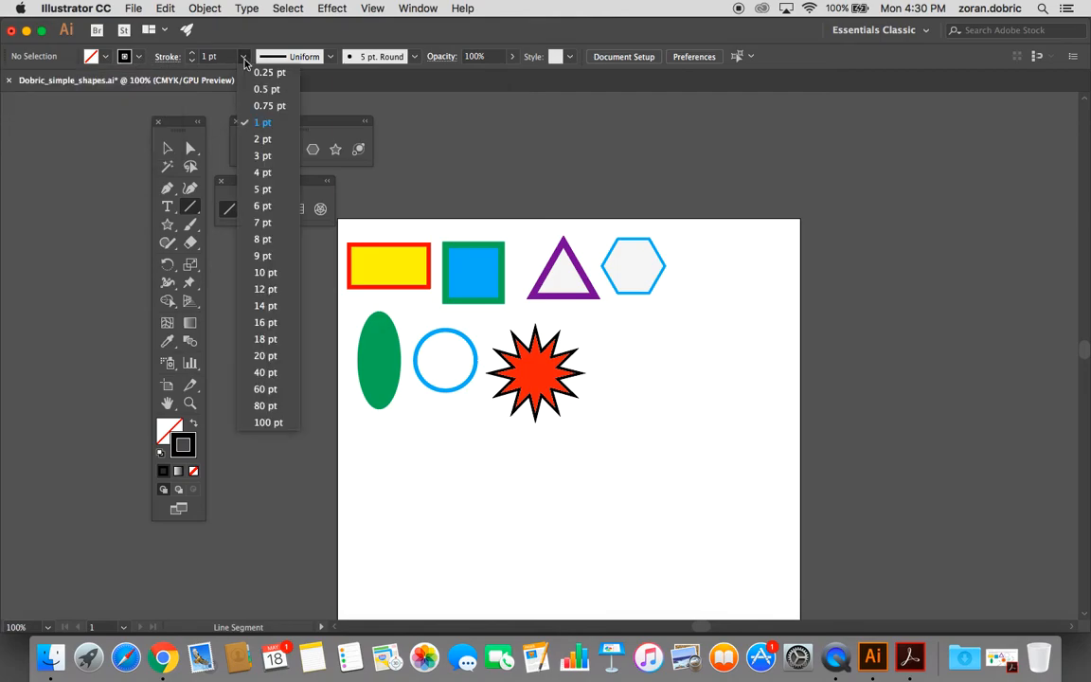
{"action": "left_click", "coordinate": [268, 156]}
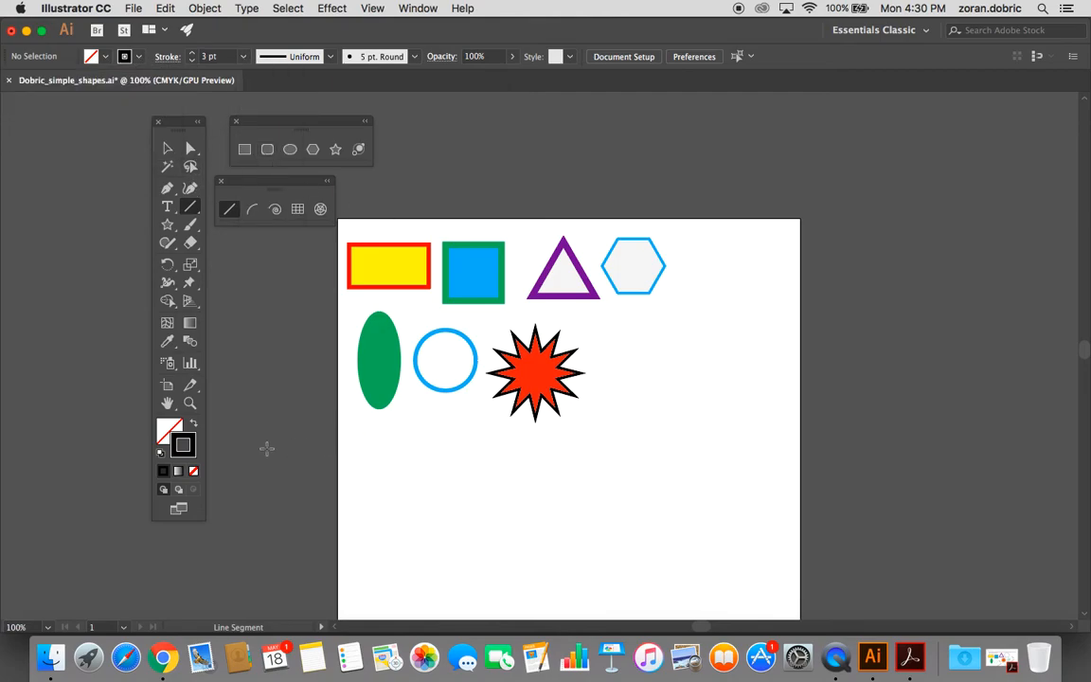
- Draw several black straight lines freehand at varying angles and lengths in the empty area to the right of the red star
{"action": "left_click", "coordinate": [190, 403]}
{"action": "left_click", "coordinate": [688, 396]}
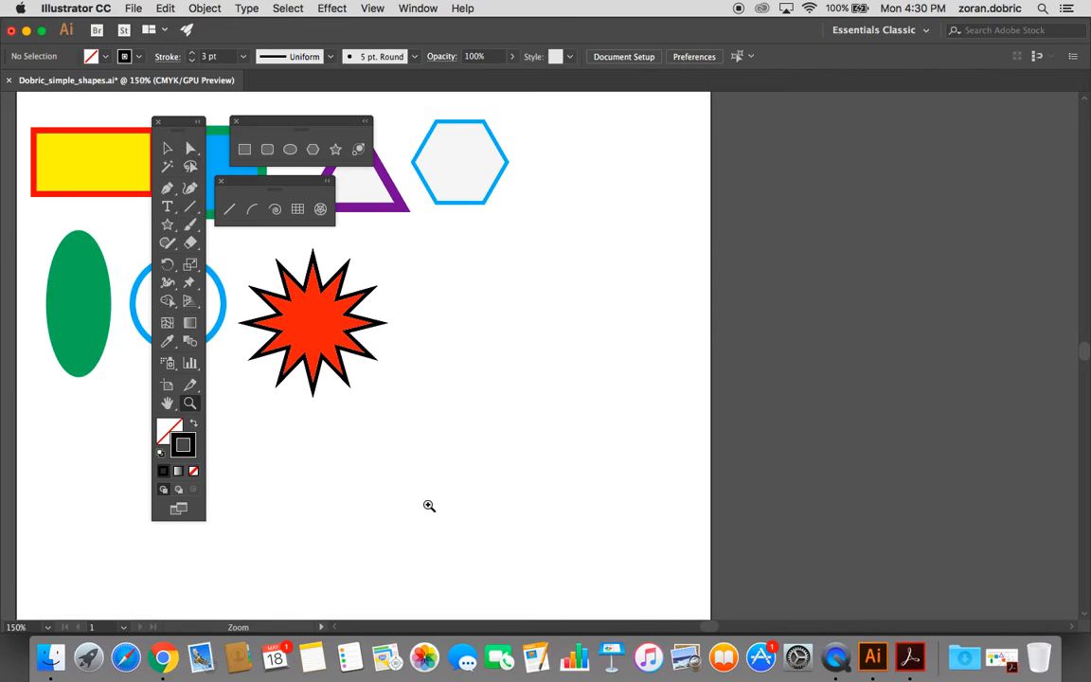
{"action": "left_click_drag", "start_coordinate": [426, 497], "coordinate": [602, 383]}
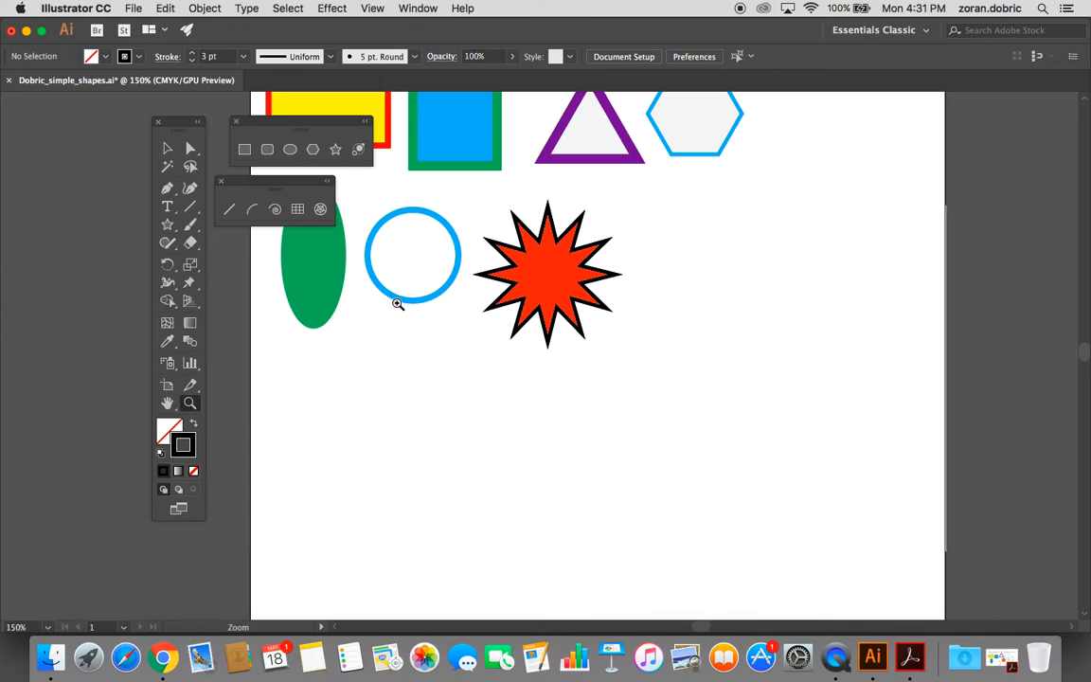
{"action": "left_click", "coordinate": [230, 210]}
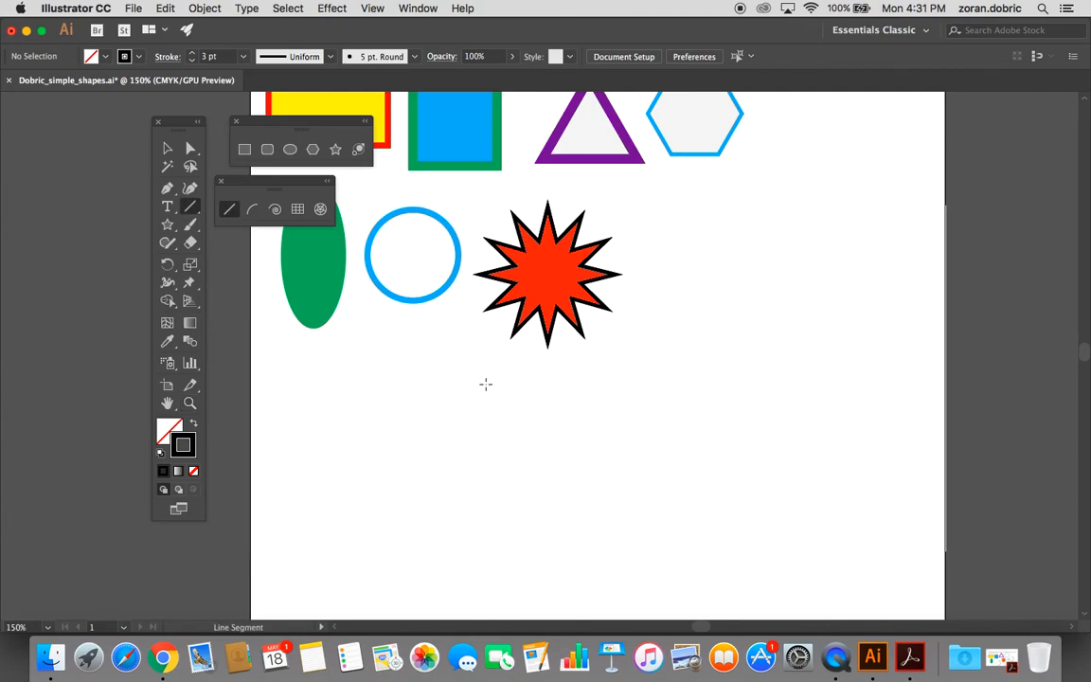
{"action": "mouse_move", "coordinate": [657, 300]}
{"action": "left_mouse_down"}
{"action": "mouse_move", "coordinate": [801, 300]}
{"action": "mouse_move", "coordinate": [885, 268]}
{"action": "left_mouse_up"}
{"action": "left_click_drag", "start_coordinate": [793, 258], "coordinate": [885, 219]}
{"action": "left_click_drag", "start_coordinate": [800, 249], "coordinate": [889, 200]}
{"action": "left_click_drag", "start_coordinate": [766, 250], "coordinate": [822, 246]}
{"action": "left_click_drag", "start_coordinate": [738, 236], "coordinate": [846, 225]}
{"action": "mouse_move", "coordinate": [762, 214]}
{"action": "left_mouse_down"}
{"action": "mouse_move", "coordinate": [846, 224]}
{"action": "mouse_move", "coordinate": [869, 204]}
{"action": "left_mouse_up"}
{"action": "left_click_drag", "start_coordinate": [844, 170], "coordinate": [868, 203]}
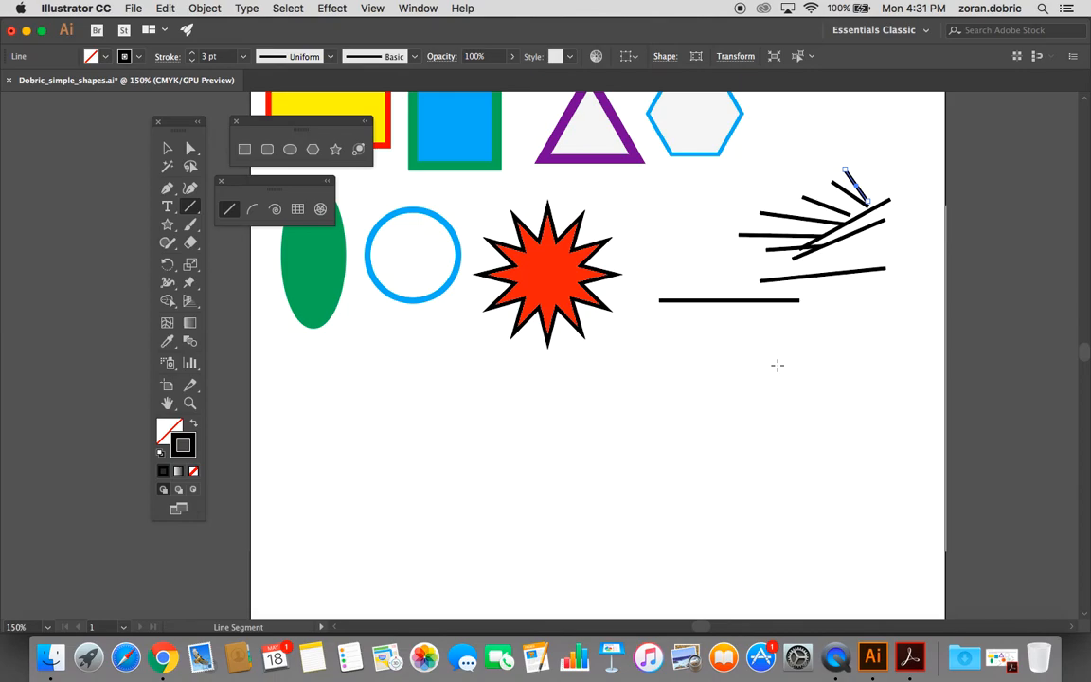
- Draw eight perfectly horizontal black lines of varying lengths, staggered below the angled lines in the empty area
{"action": "mouse_move", "coordinate": [676, 409]}
{"action": "left_mouse_down"}
{"action": "mouse_move", "coordinate": [797, 409]}
{"action": "mouse_move", "coordinate": [849, 429]}
{"action": "left_mouse_up"}
{"action": "left_click_drag", "start_coordinate": [784, 439], "coordinate": [880, 439]}
{"action": "left_click_drag", "start_coordinate": [737, 456], "coordinate": [838, 456]}
{"action": "left_click_drag", "start_coordinate": [698, 466], "coordinate": [793, 465]}
{"action": "left_click_drag", "start_coordinate": [646, 476], "coordinate": [826, 487]}
{"action": "left_click_drag", "start_coordinate": [796, 497], "coordinate": [884, 497]}
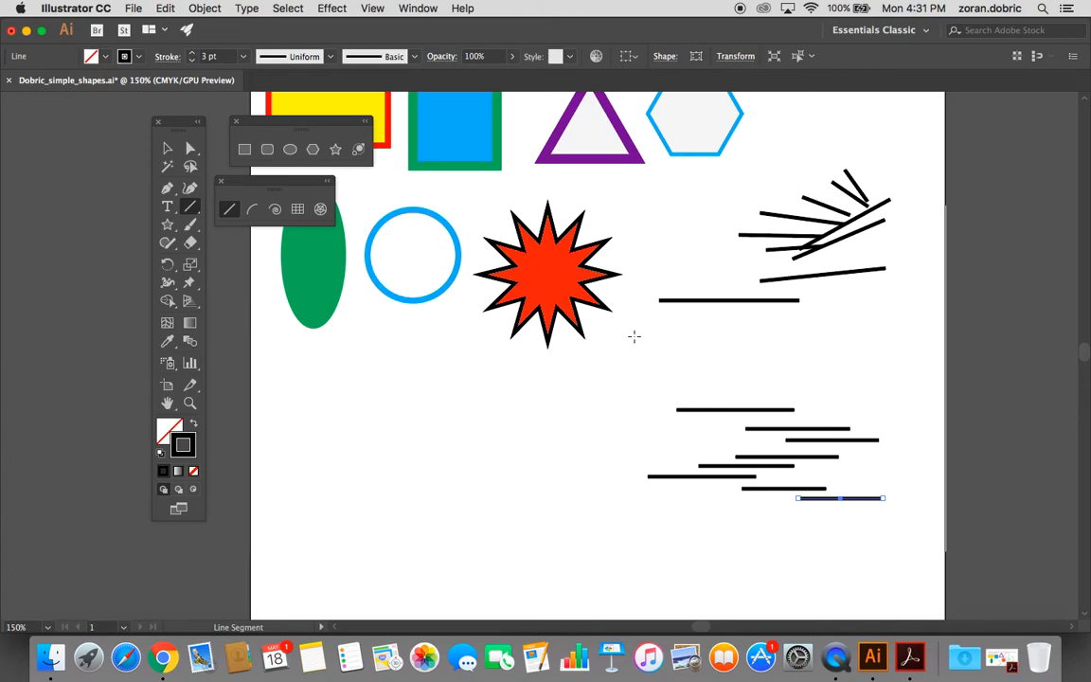
- Draw seven straight vertical lines below the red star, plus two rising and two falling 45-degree lines above the horizontal lines
{"action": "left_click_drag", "start_coordinate": [636, 326], "coordinate": [636, 406]}
{"action": "left_click_drag", "start_coordinate": [626, 356], "coordinate": [620, 443]}
{"action": "left_click_drag", "start_coordinate": [609, 379], "coordinate": [610, 489]}
{"action": "left_click_drag", "start_coordinate": [594, 353], "coordinate": [594, 435]}
{"action": "left_click_drag", "start_coordinate": [580, 369], "coordinate": [579, 454]}
{"action": "left_click_drag", "start_coordinate": [568, 392], "coordinate": [568, 478]}
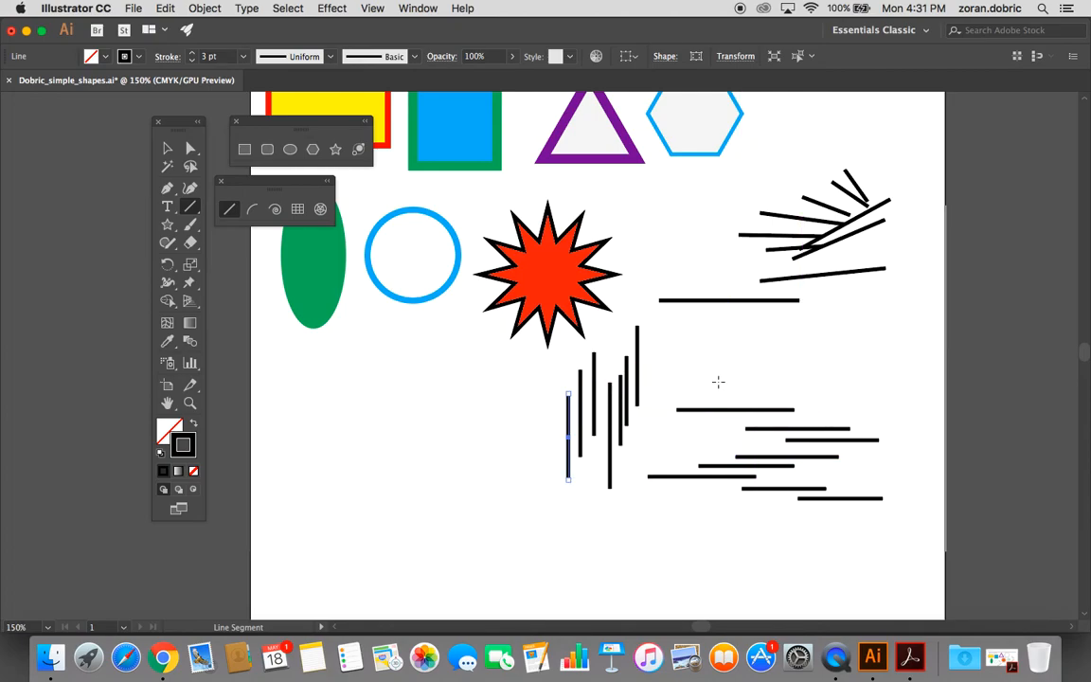
{"action": "left_click_drag", "start_coordinate": [699, 378], "coordinate": [784, 341]}
{"action": "left_click_drag", "start_coordinate": [863, 381], "coordinate": [826, 322]}
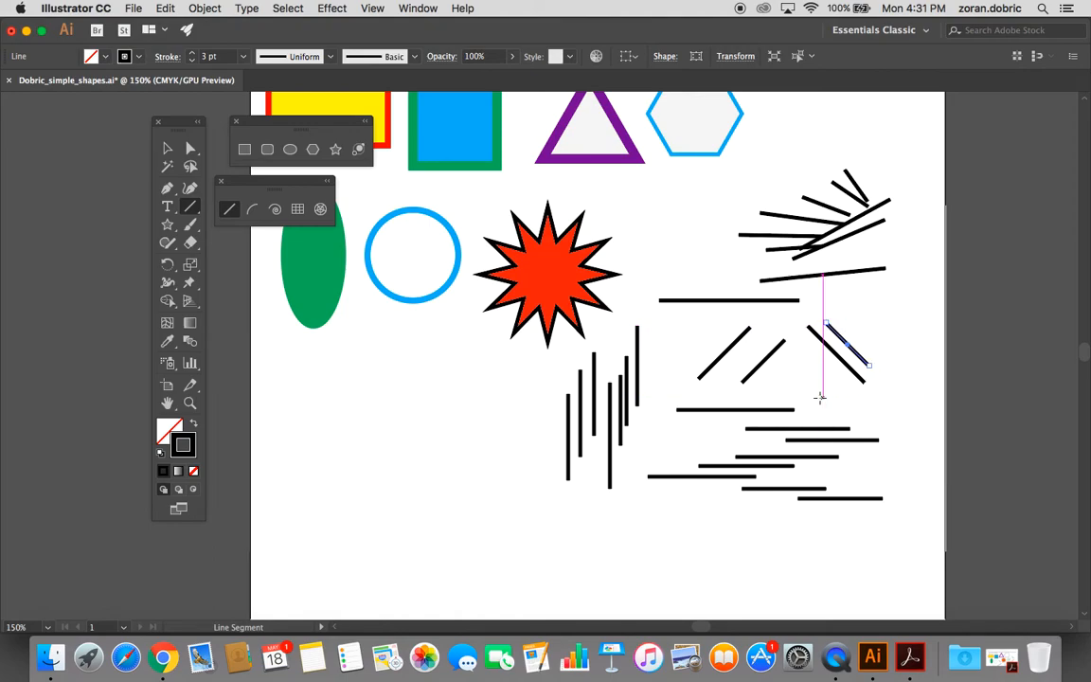
- Draw four black arcs of different sizes with the Arc tool below the green ellipse and blue circle
{"action": "left_click", "coordinate": [254, 209]}
{"action": "left_click_drag", "start_coordinate": [318, 383], "coordinate": [381, 461]}
{"action": "left_click_drag", "start_coordinate": [465, 384], "coordinate": [415, 438]}
{"action": "mouse_move", "coordinate": [350, 362]}
{"action": "left_mouse_down"}
{"action": "mouse_move", "coordinate": [469, 376]}
{"action": "mouse_move", "coordinate": [415, 394]}
{"action": "left_mouse_up"}
{"action": "mouse_move", "coordinate": [473, 343]}
{"action": "left_mouse_down"}
{"action": "mouse_move", "coordinate": [412, 361]}
{"action": "mouse_move", "coordinate": [401, 378]}
{"action": "left_mouse_up"}
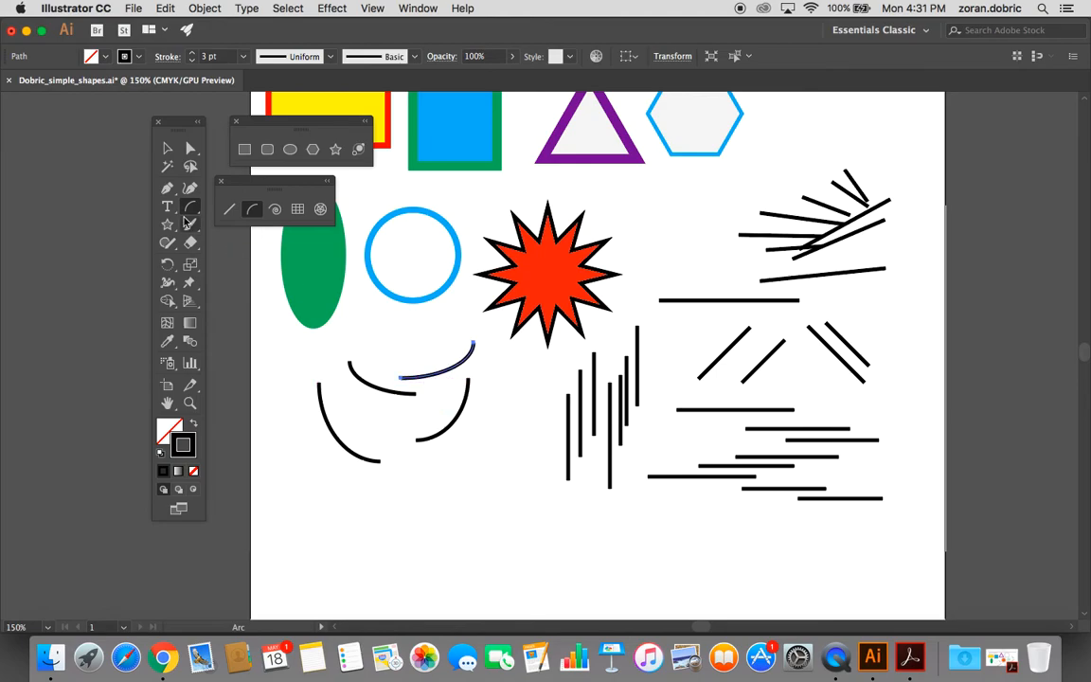
- Draw a spiral below the arcs and give it a white fill and a green 4 pt stroke
{"action": "left_click", "coordinate": [275, 210]}
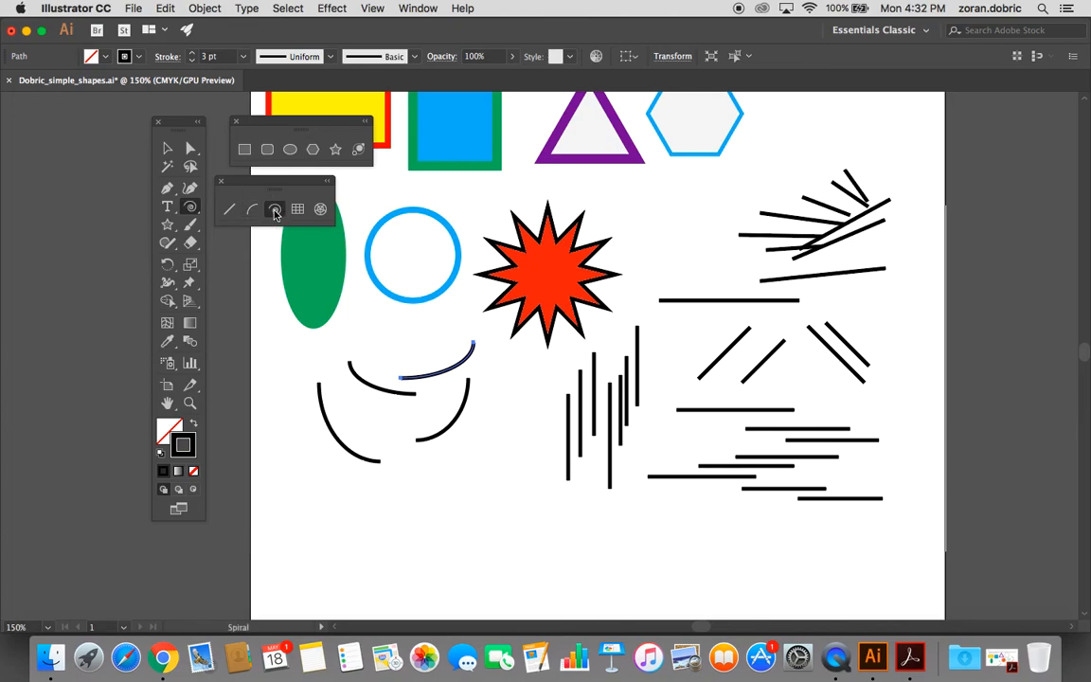
{"action": "left_click_drag", "start_coordinate": [451, 469], "coordinate": [513, 521]}
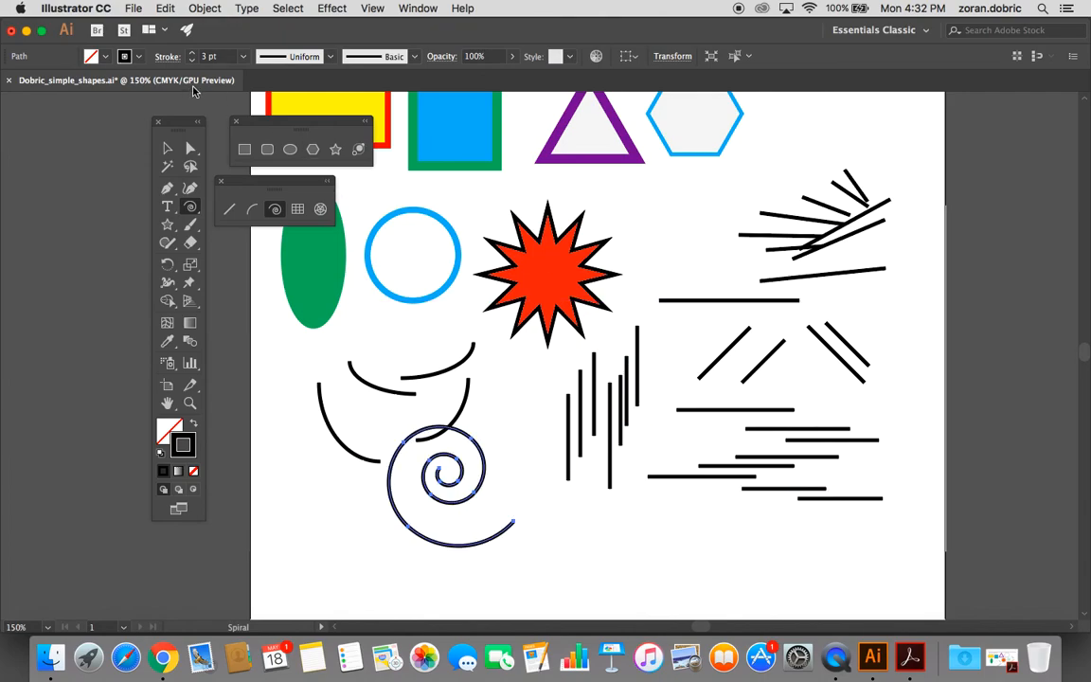
{"action": "left_click", "coordinate": [105, 57]}
{"action": "left_click", "coordinate": [32, 82]}
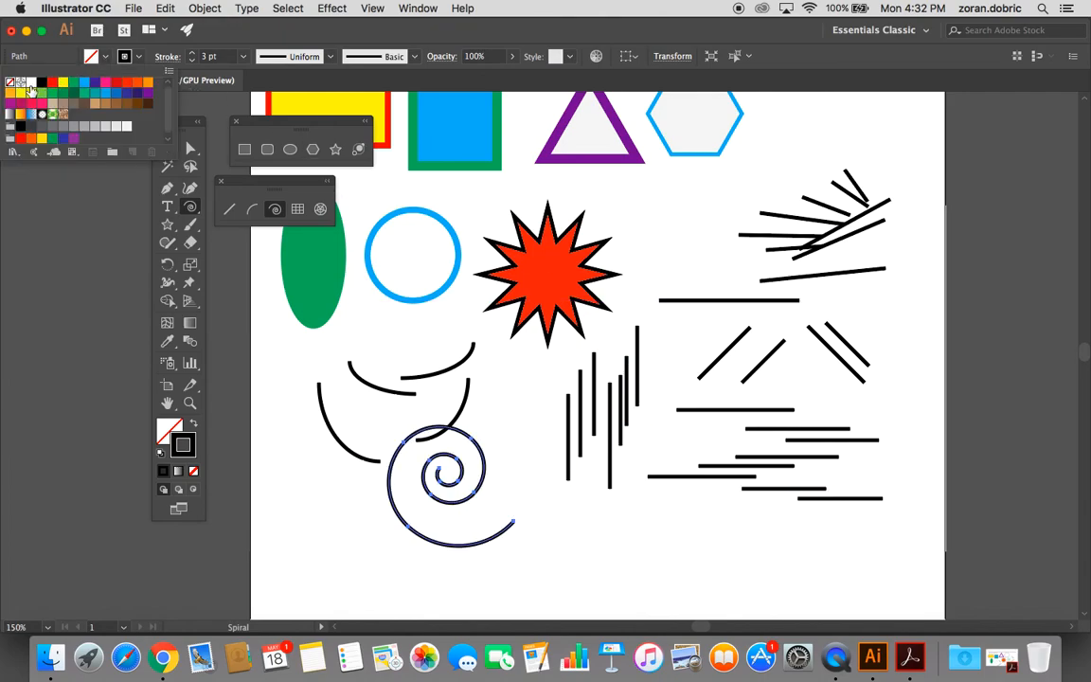
{"action": "left_click", "coordinate": [140, 56]}
{"action": "left_click", "coordinate": [139, 56]}
{"action": "left_click", "coordinate": [75, 83]}
{"action": "left_click", "coordinate": [435, 30]}
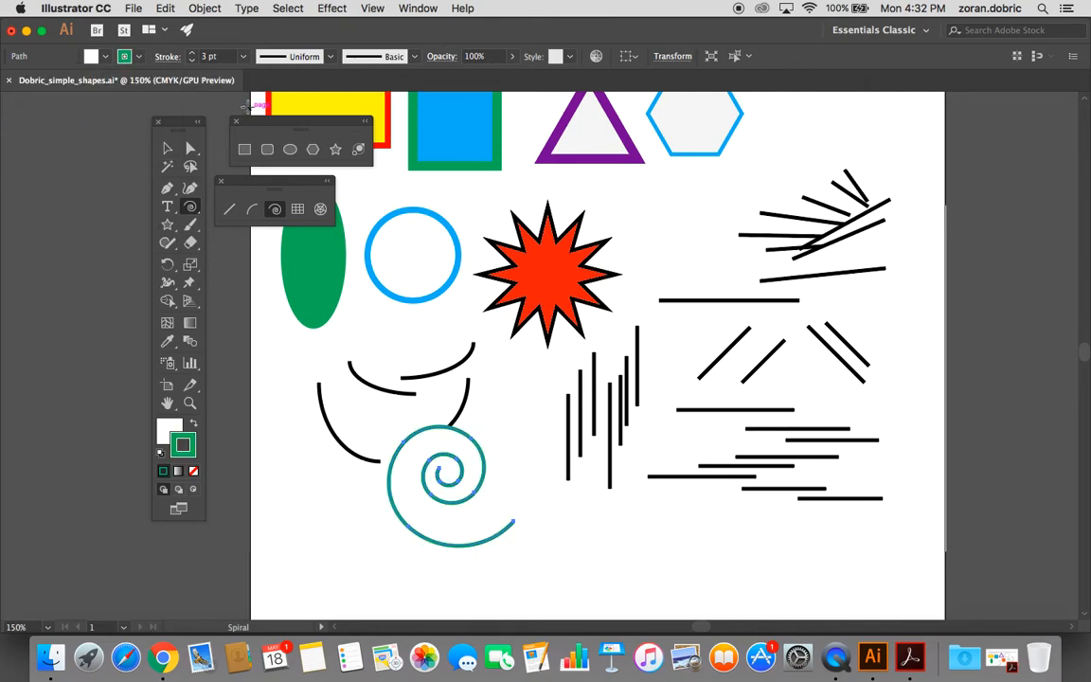
{"action": "left_click", "coordinate": [243, 56]}
{"action": "left_click", "coordinate": [242, 155]}
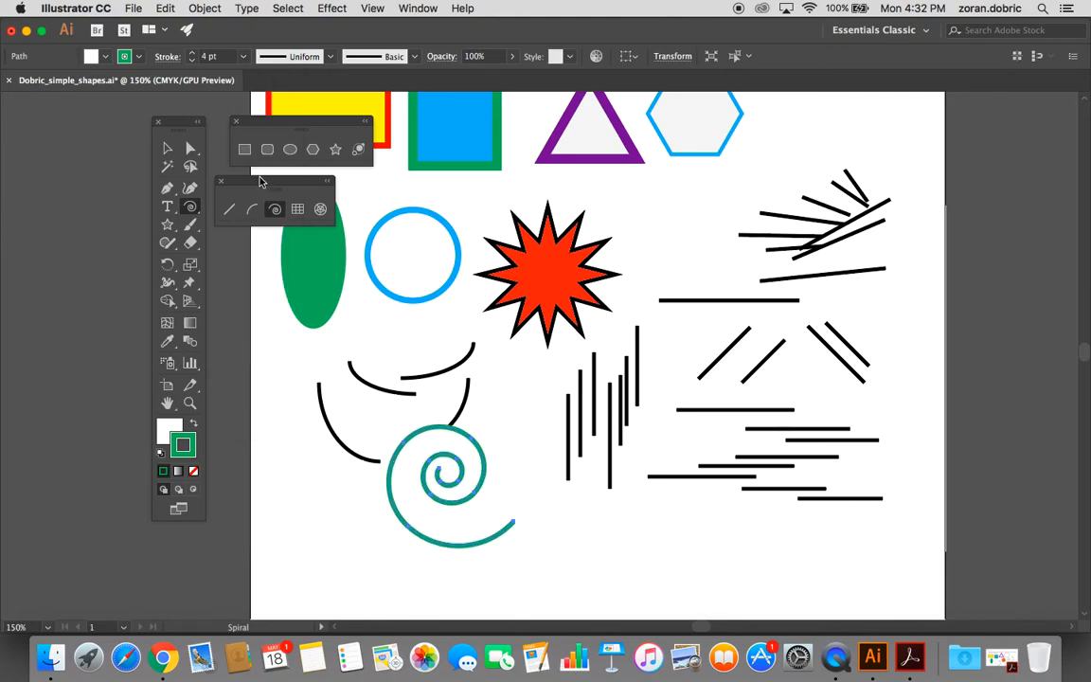
- Move the green spiral down and away so it no longer overlaps the arcs, and deselect it
{"action": "left_click", "coordinate": [167, 148]}
{"action": "left_click", "coordinate": [462, 437]}
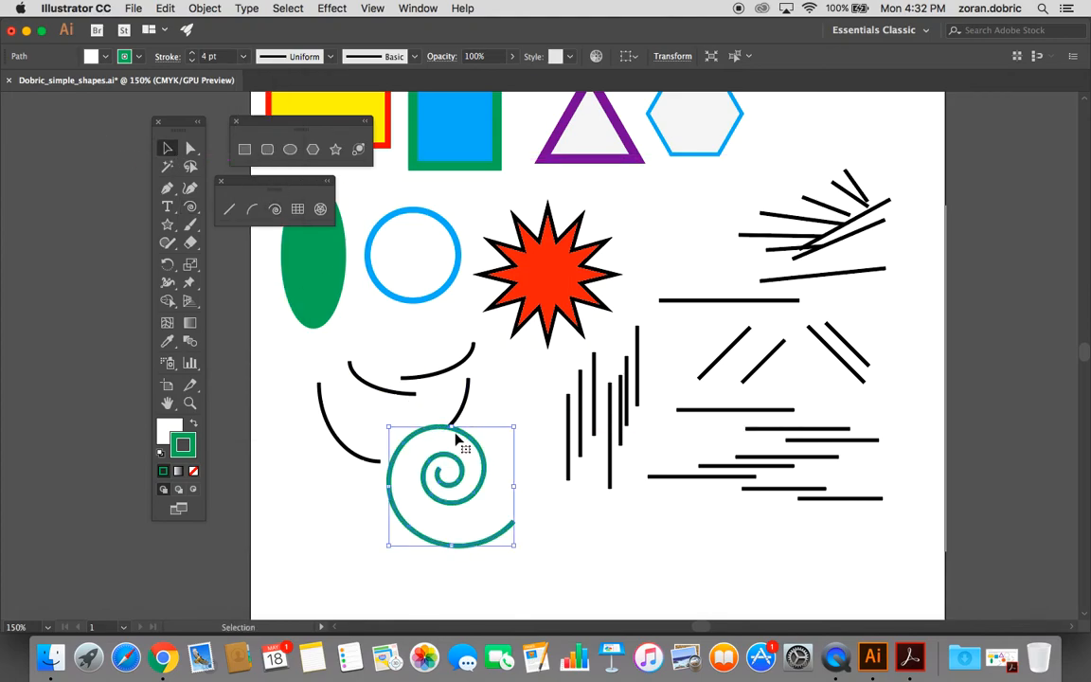
{"action": "left_click_drag", "start_coordinate": [464, 436], "coordinate": [483, 476]}
{"action": "left_click", "coordinate": [409, 339]}
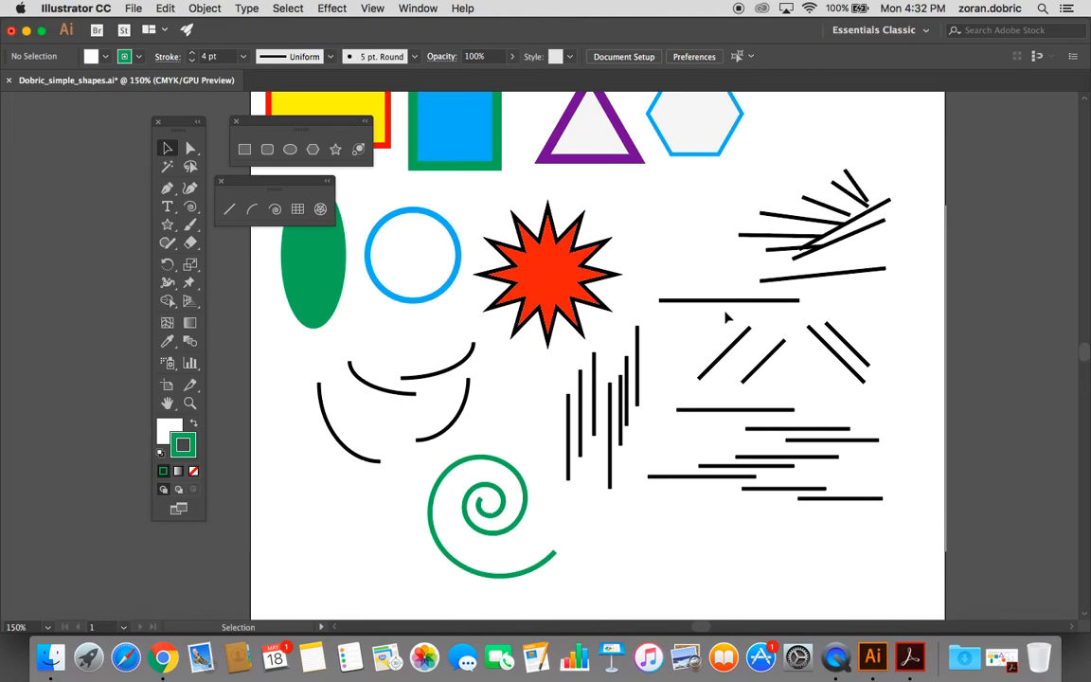
- Select six of the vertical lines together and delete them, keeping only the one nearest the spiral
{"action": "left_click", "coordinate": [638, 359]}
{"action": "left_click", "coordinate": [625, 393], "text": "shift"}
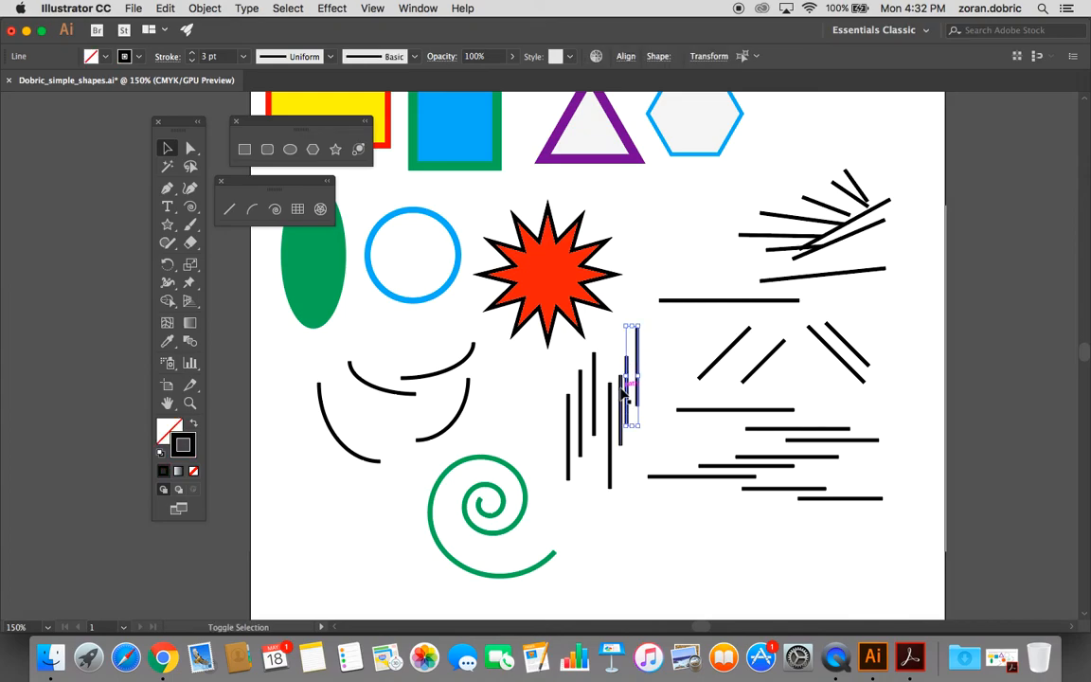
{"action": "left_click", "coordinate": [610, 407], "text": "shift"}
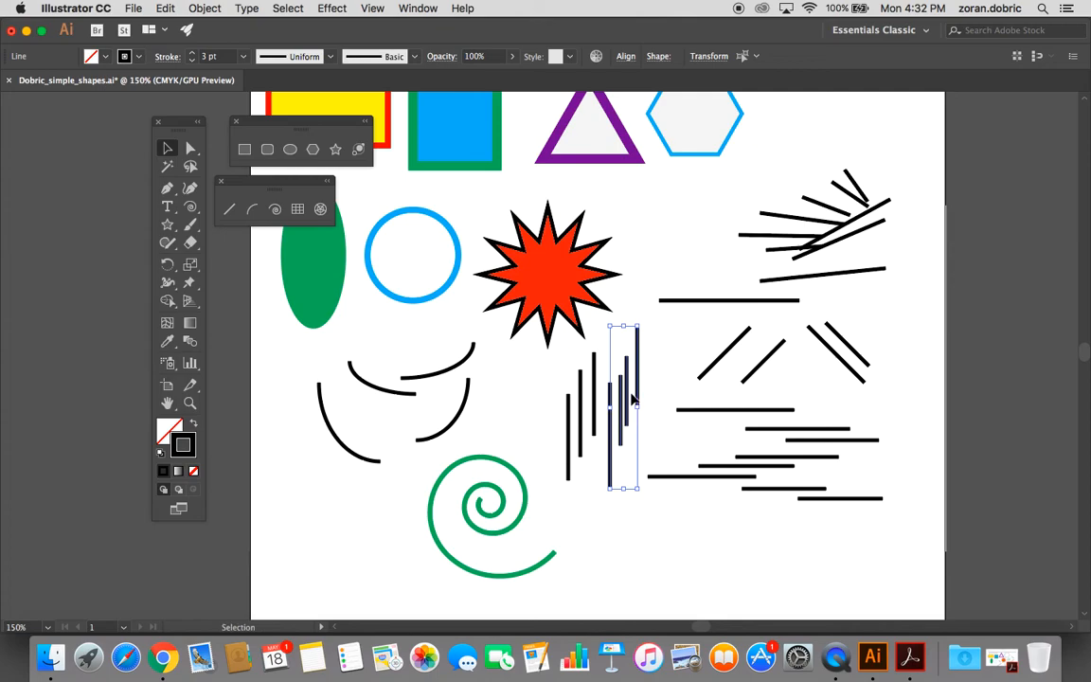
{"action": "left_click", "coordinate": [592, 400], "text": "shift"}
{"action": "left_click", "coordinate": [580, 401], "text": "shift"}
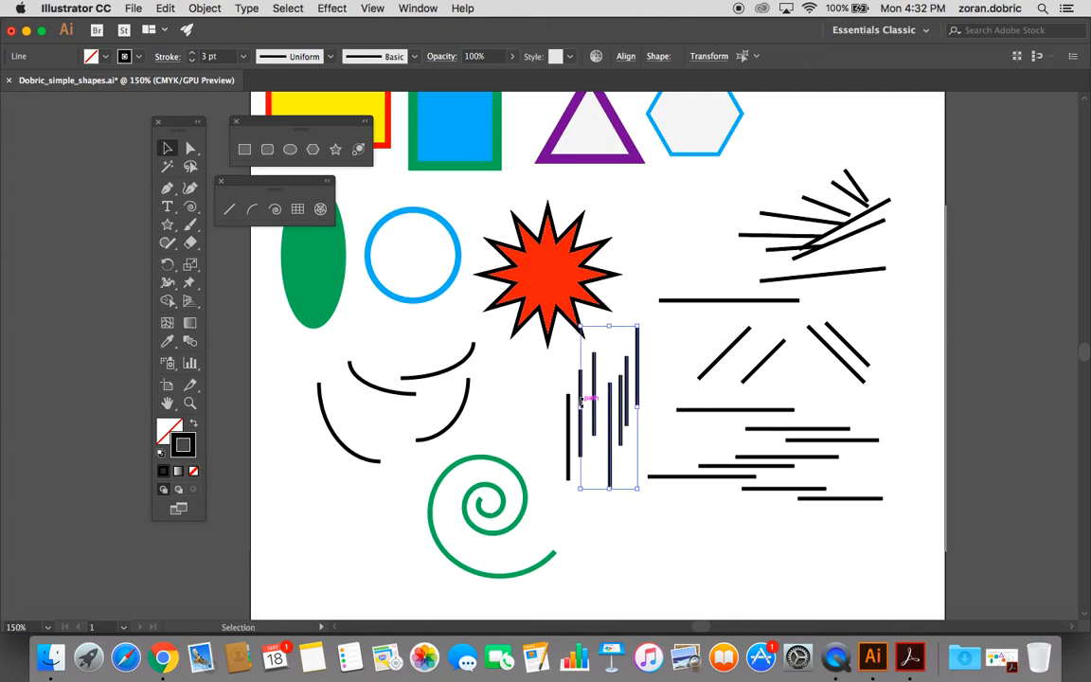
{"action": "key", "text": "Delete"}
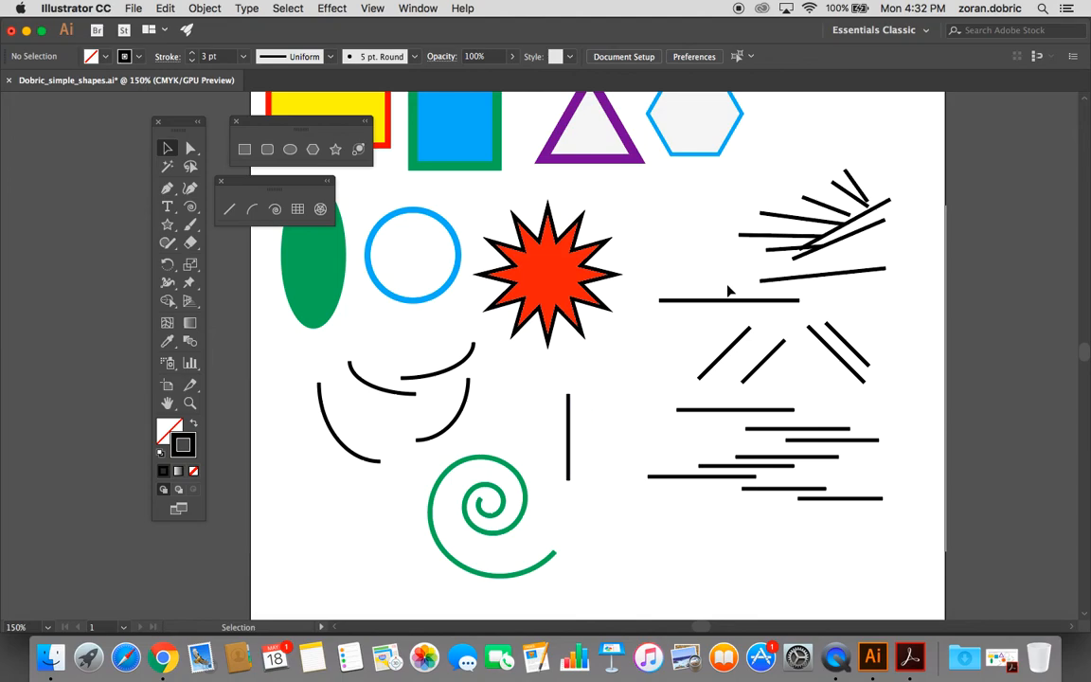
- Marquee-select the fan of crossing angled lines below the hexagon and delete them
{"action": "scroll", "coordinate": [720, 256], "scroll_direction": "down", "scroll_amount": 1}
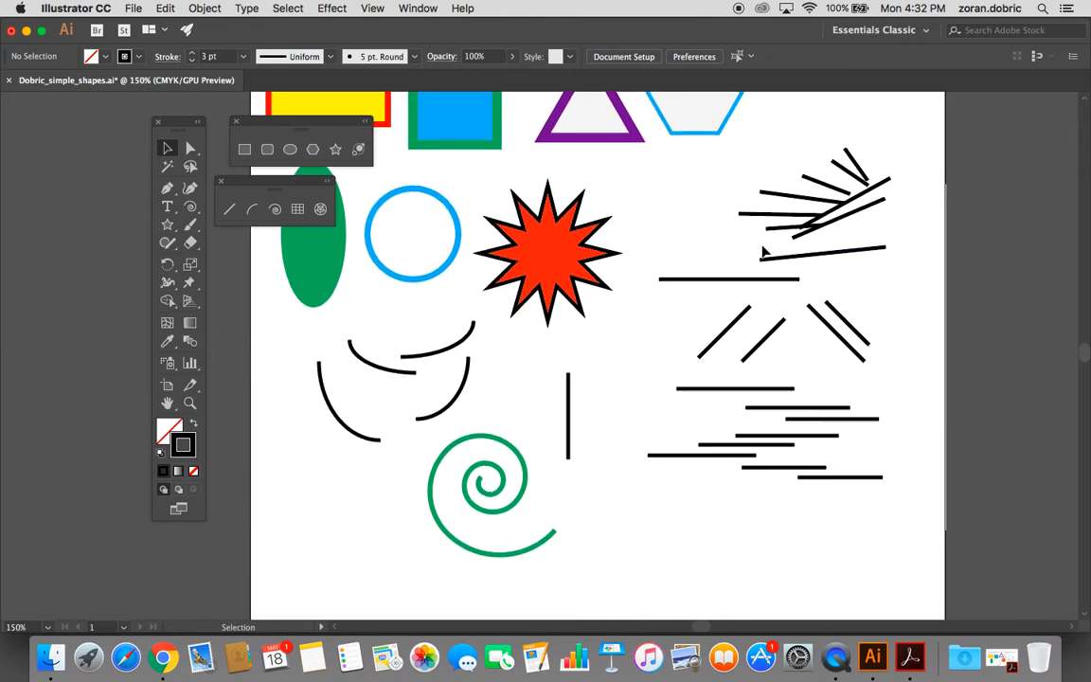
{"action": "scroll", "coordinate": [763, 248], "scroll_direction": "up", "scroll_amount": 5}
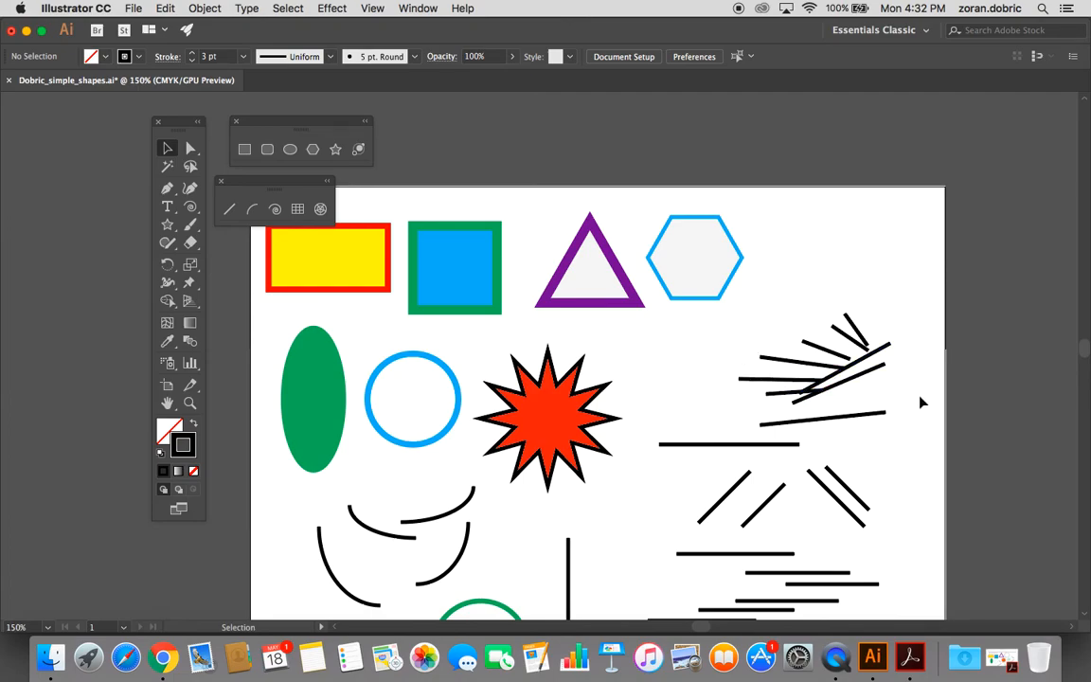
{"action": "left_click_drag", "start_coordinate": [887, 390], "coordinate": [737, 318]}
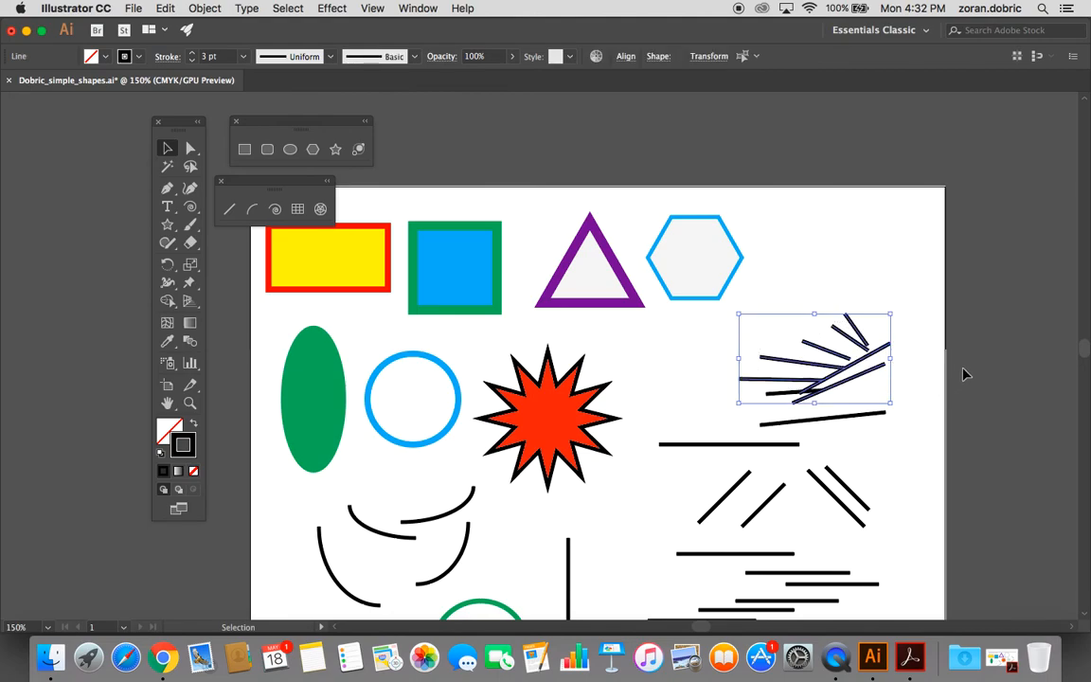
{"action": "key", "text": "Delete"}
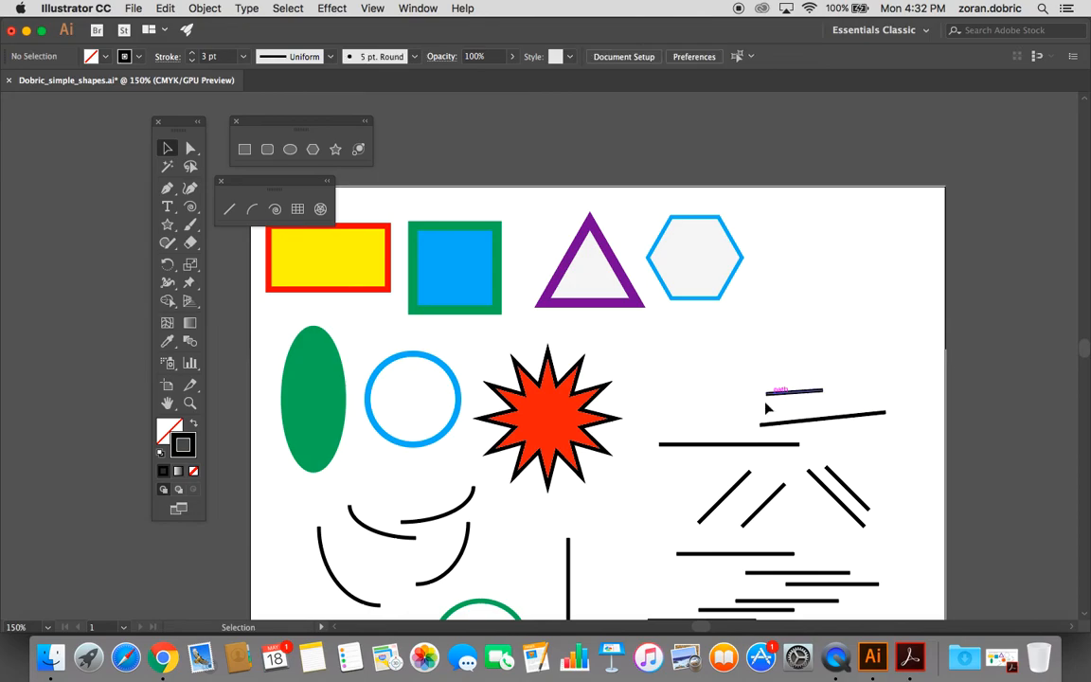
- Marquee-select the five lowest horizontal lines and delete them
{"action": "scroll", "coordinate": [775, 389], "scroll_direction": "down", "scroll_amount": 5}
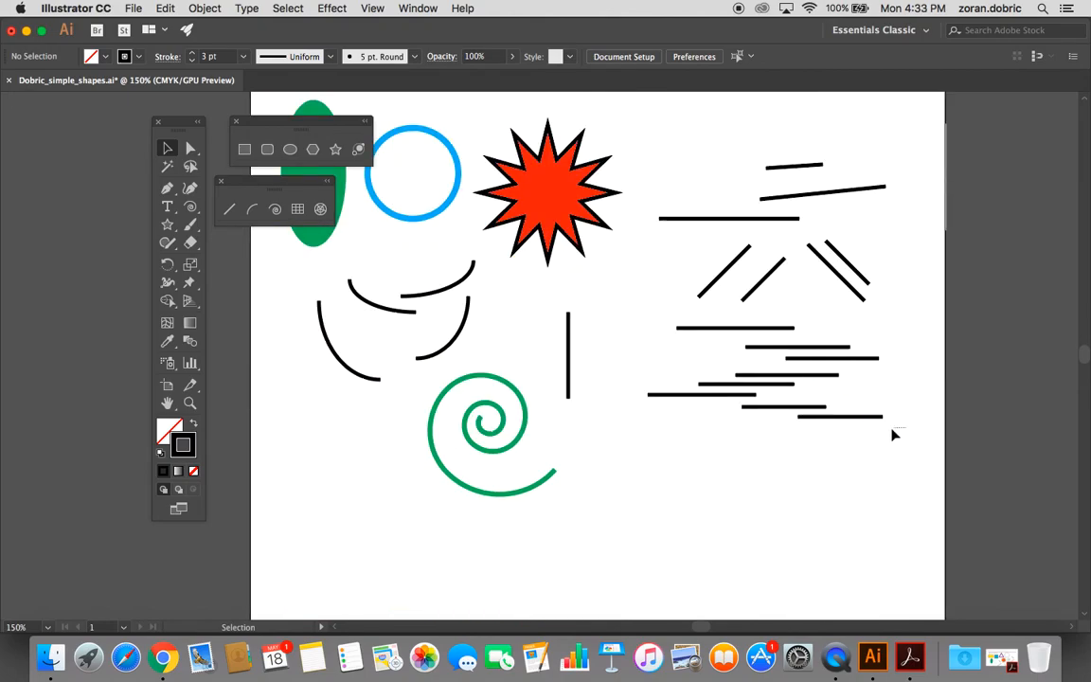
{"action": "left_click_drag", "start_coordinate": [829, 451], "coordinate": [884, 434]}
{"action": "left_click_drag", "start_coordinate": [877, 425], "coordinate": [634, 371]}
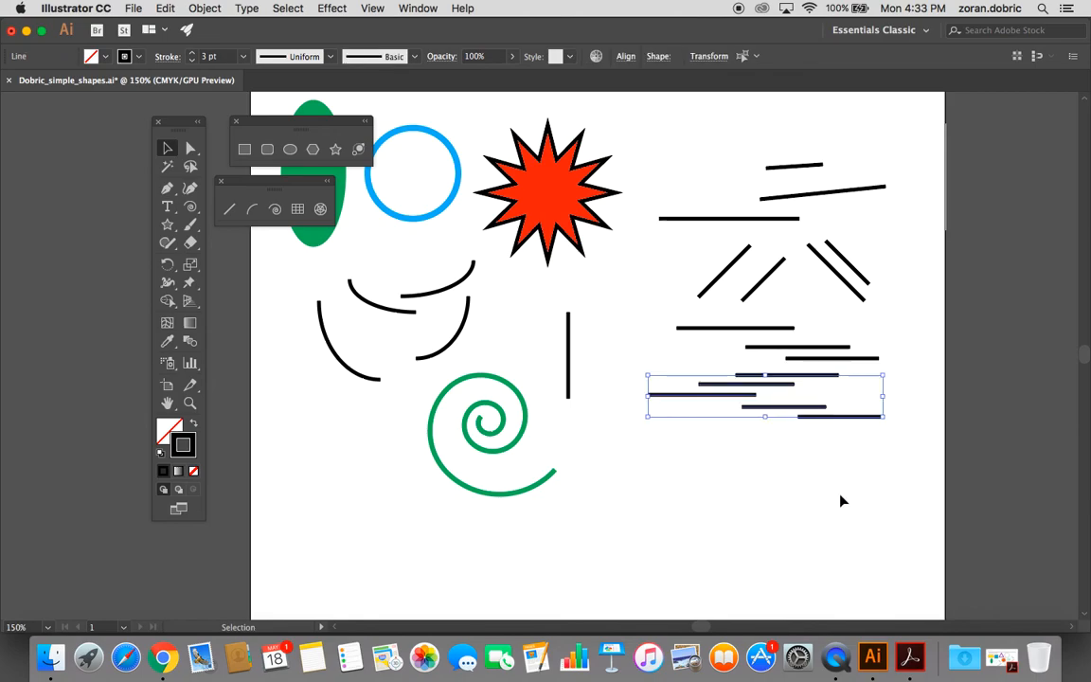
{"action": "key", "text": "Delete"}
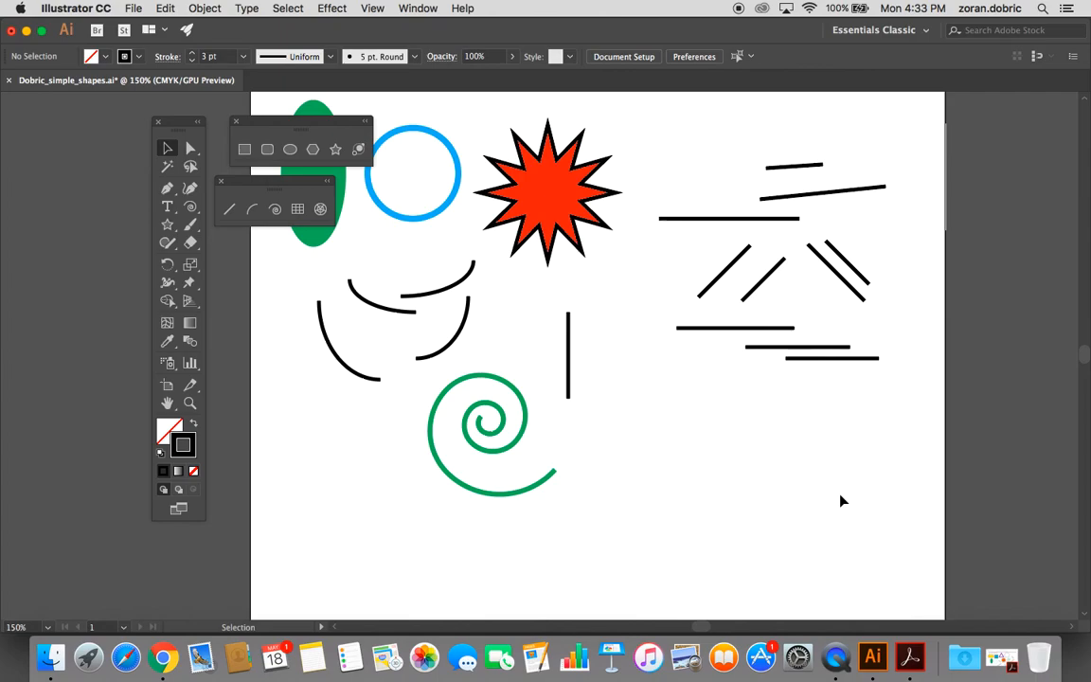
- Select the horizontal line and the two slightly slanted lines above the 45-degree lines, and delete all three
{"action": "scroll", "coordinate": [832, 466], "scroll_direction": "down", "scroll_amount": 3}
{"action": "scroll", "coordinate": [834, 460], "scroll_direction": "up", "scroll_amount": 5}
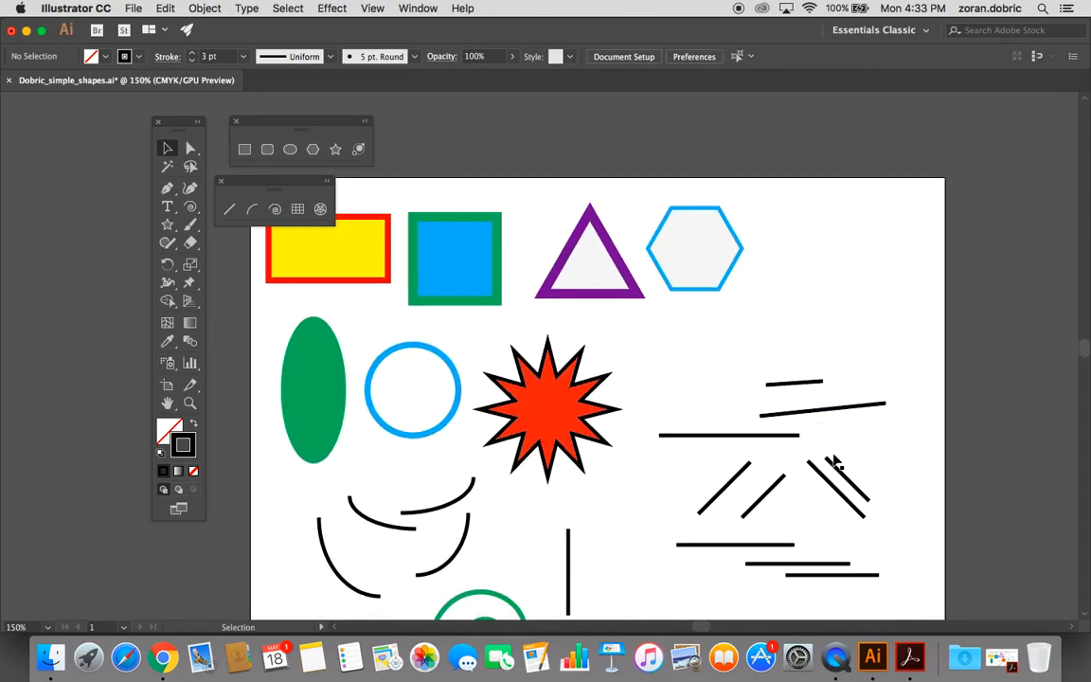
{"action": "scroll", "coordinate": [841, 454], "scroll_direction": "down", "scroll_amount": 1}
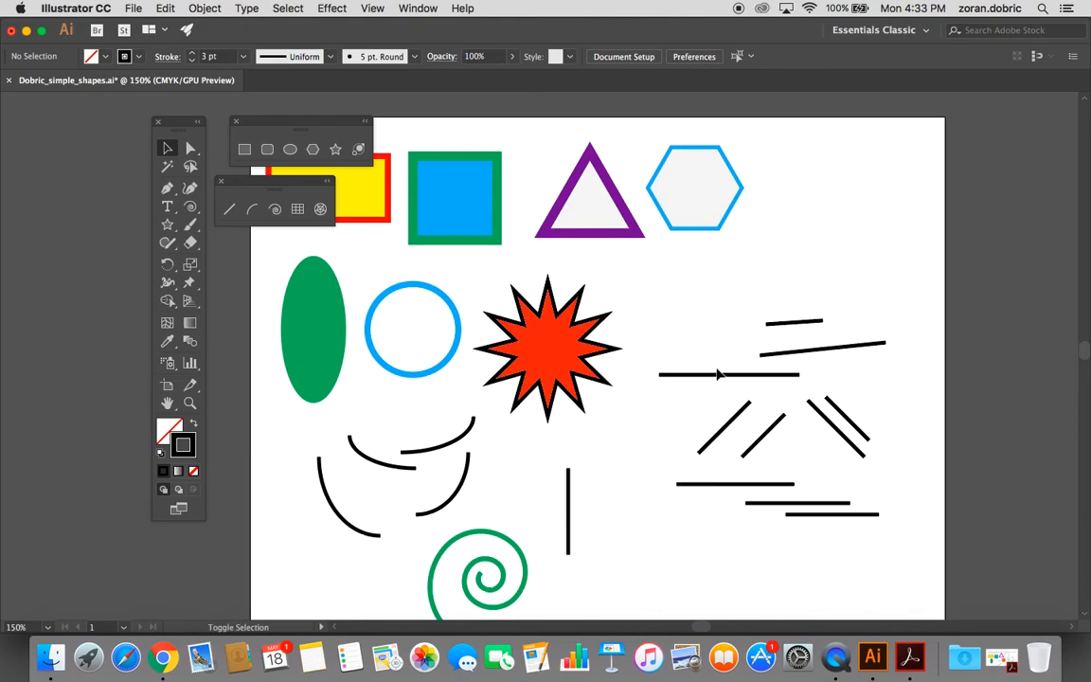
{"action": "left_click", "coordinate": [712, 374]}
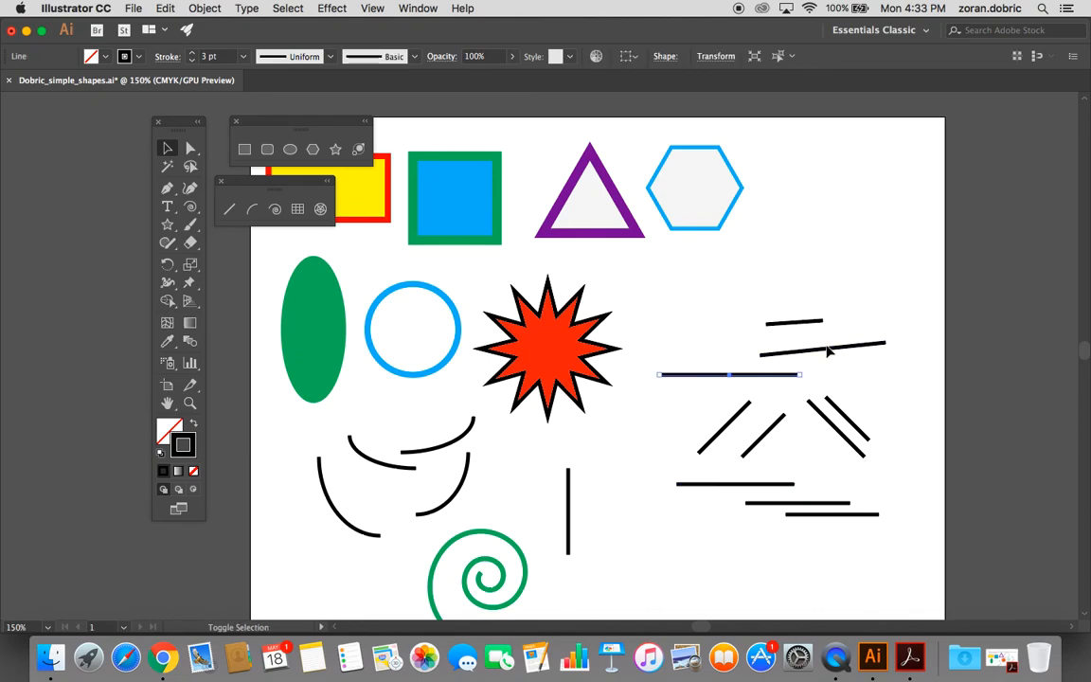
{"action": "left_click", "coordinate": [827, 350], "text": "shift"}
{"action": "left_click", "coordinate": [811, 323], "text": "shift"}
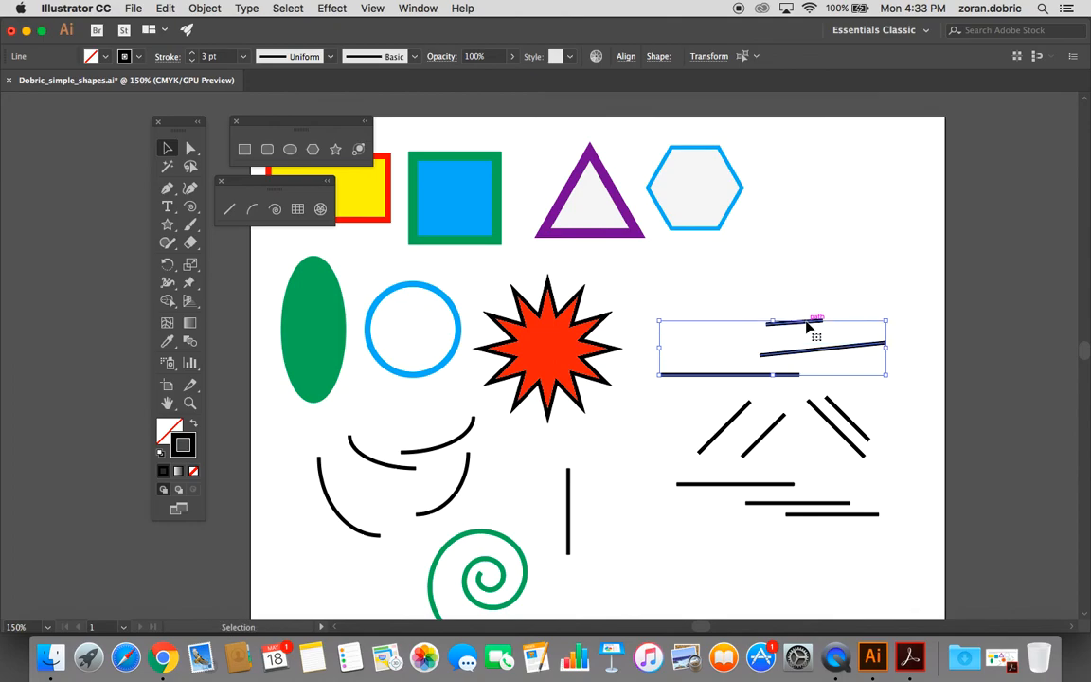
{"action": "key", "text": "Delete"}
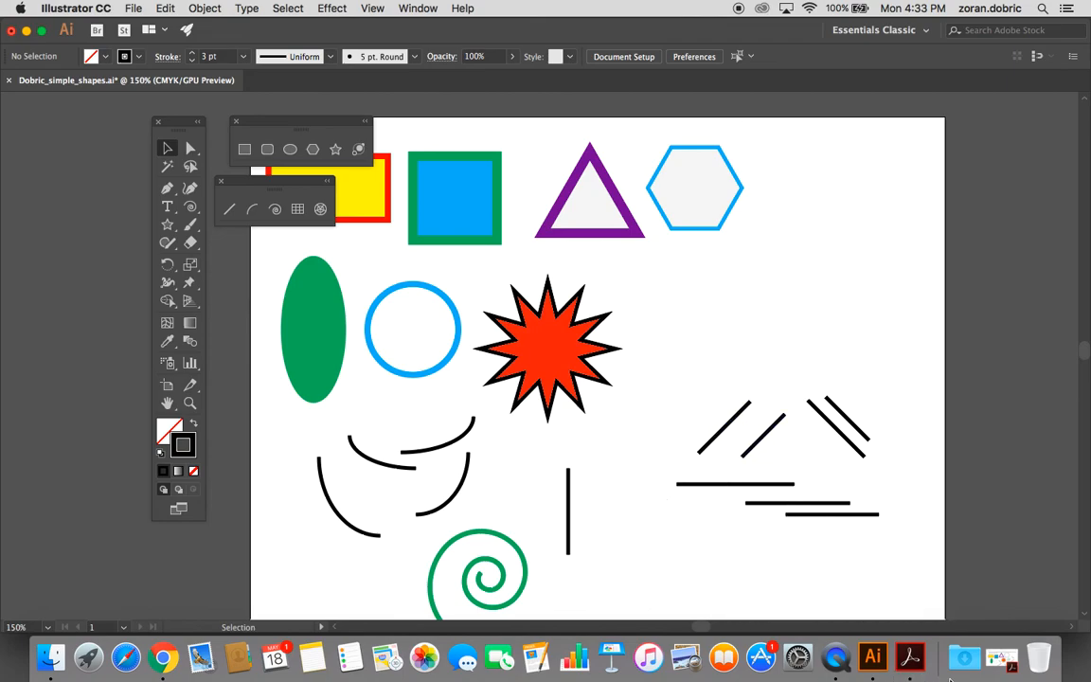
- Check the exercise sheet simple_shapes_C.pdf in Acrobat for the lines, arcs and spiral, and return to the Illustrator drawing
{"action": "left_click", "coordinate": [1000, 658]}
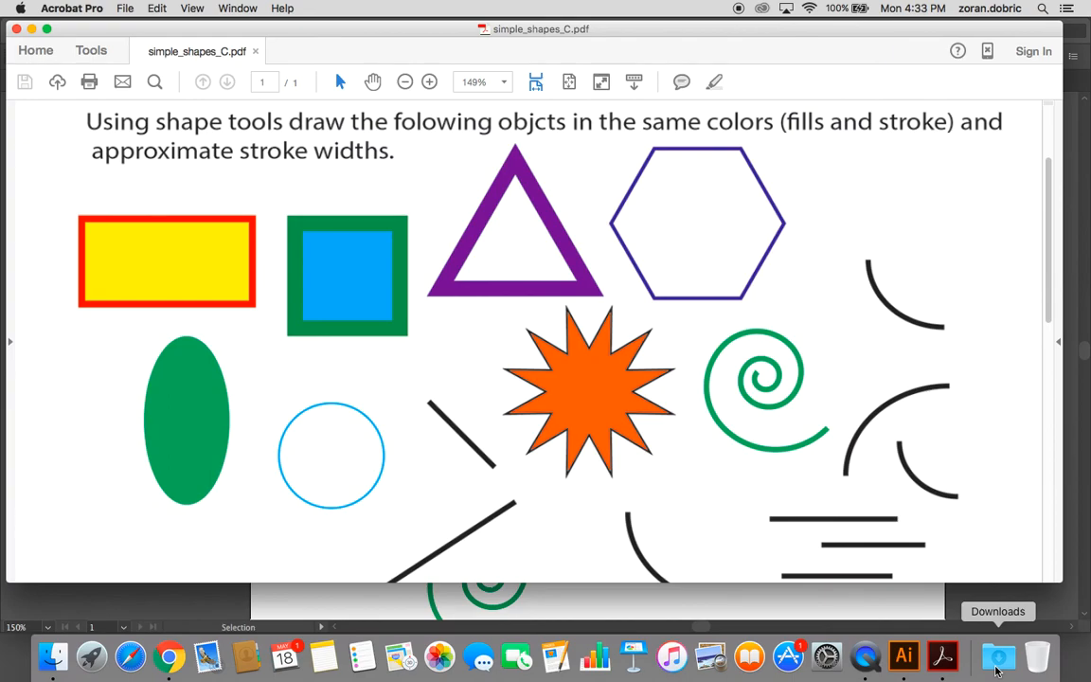
{"action": "left_click", "coordinate": [997, 668]}
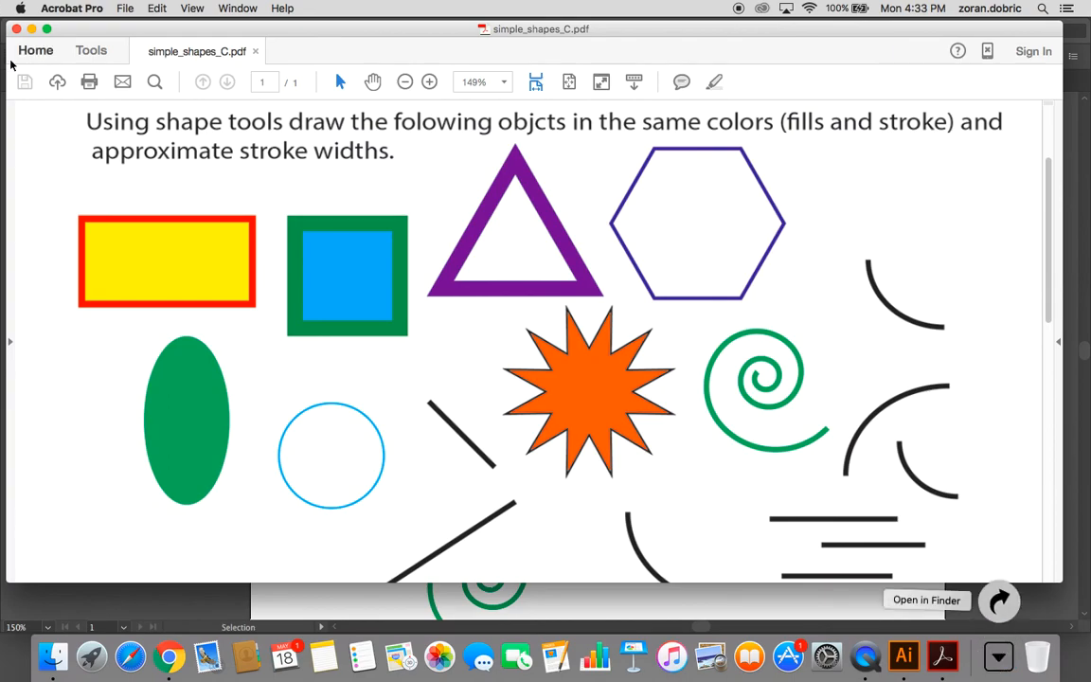
{"action": "left_click", "coordinate": [31, 29]}
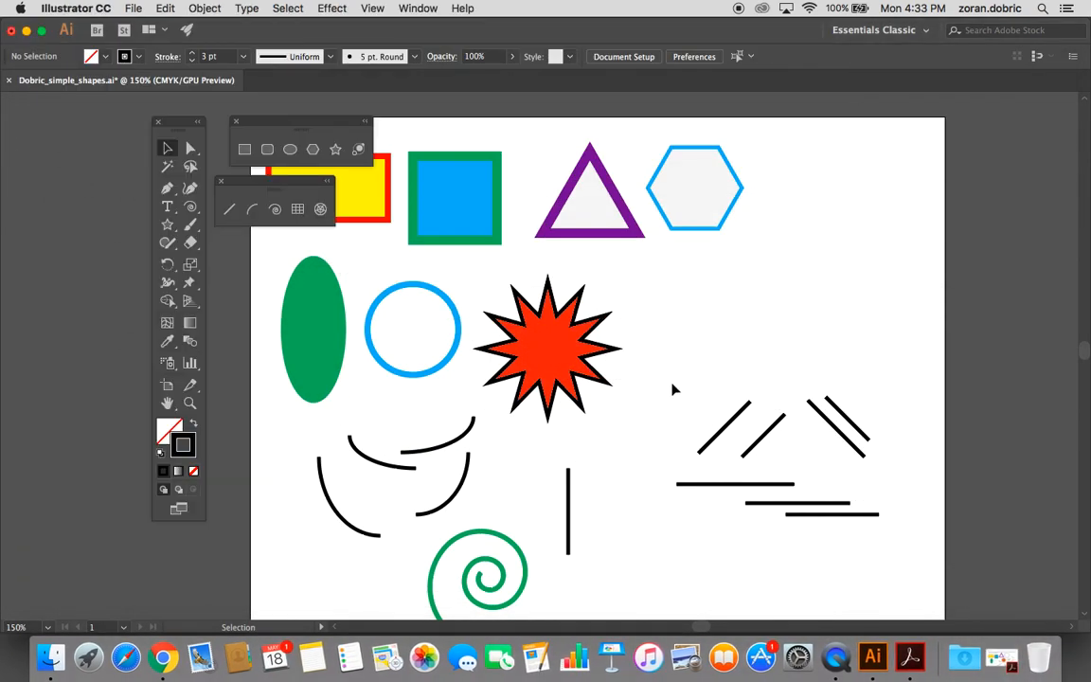
- Move the four 45-degree lines up beneath the hexagon, and shift the three horizontal lines up below them
{"action": "left_click_drag", "start_coordinate": [705, 388], "coordinate": [904, 453]}
{"action": "left_click_drag", "start_coordinate": [839, 434], "coordinate": [825, 288]}
{"action": "left_click_drag", "start_coordinate": [730, 457], "coordinate": [857, 385]}
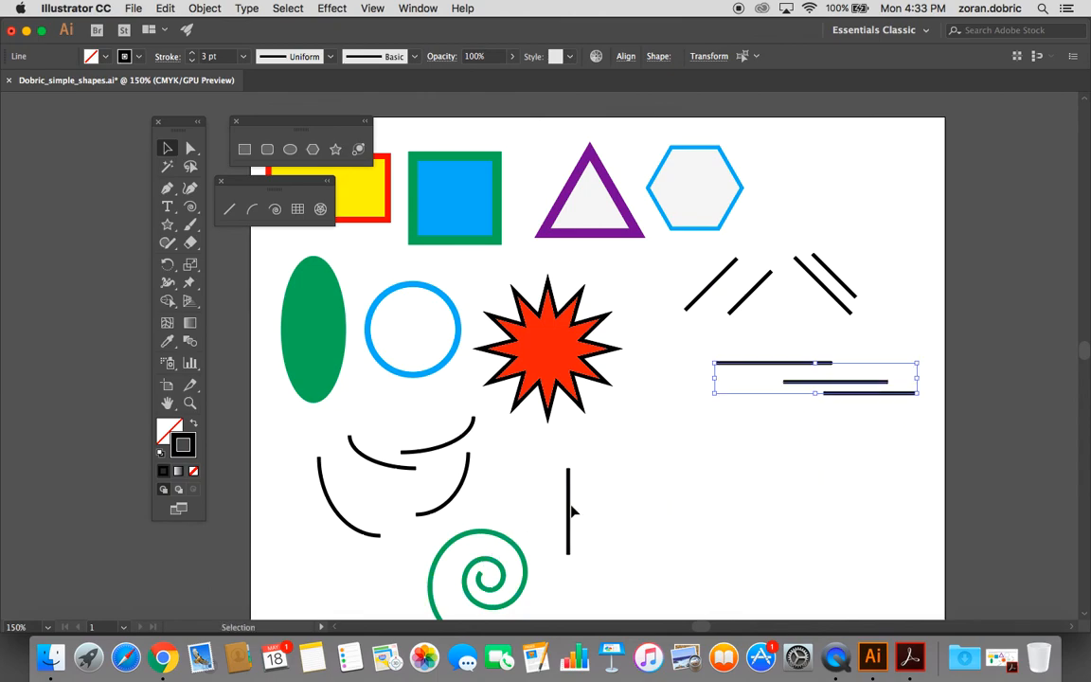
- Move the vertical line up beside the red star, and move the green spiral next to that line
{"action": "left_click", "coordinate": [569, 512]}
{"action": "left_click_drag", "start_coordinate": [569, 512], "coordinate": [642, 397]}
{"action": "left_click_drag", "start_coordinate": [382, 455], "coordinate": [719, 430]}
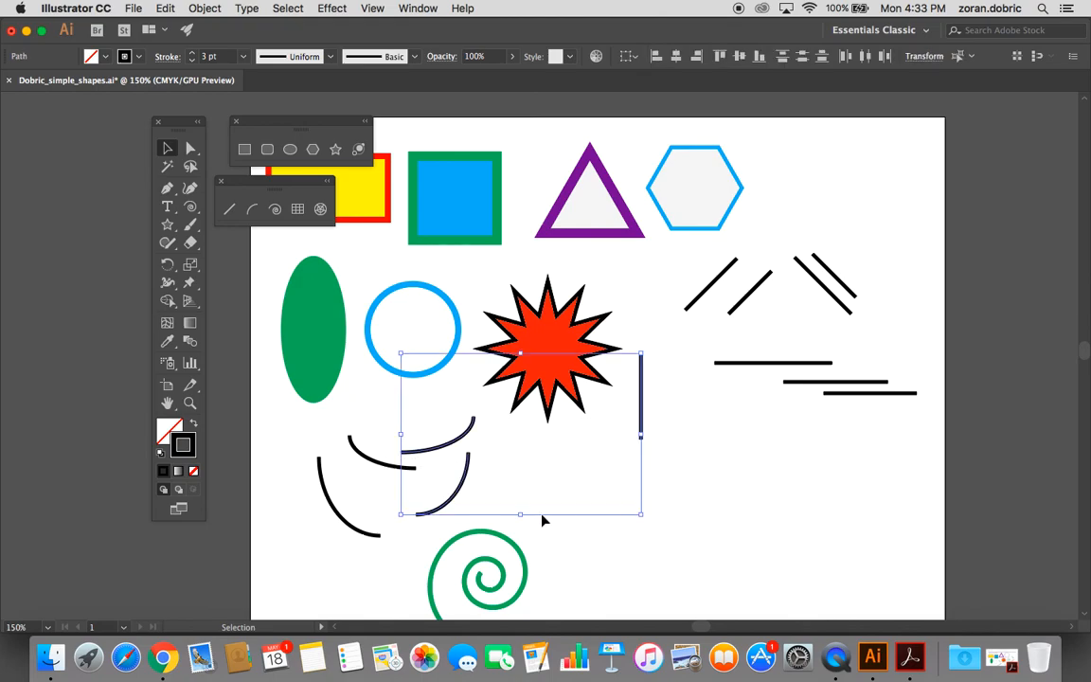
{"action": "left_click_drag", "start_coordinate": [487, 584], "coordinate": [706, 418]}
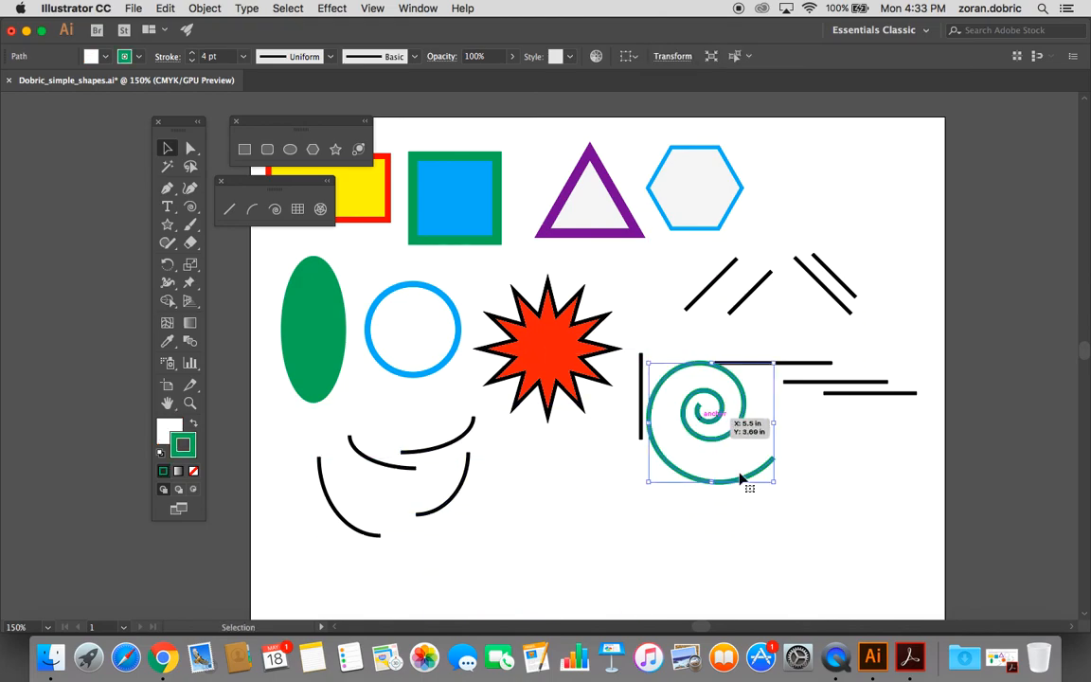
- Switch to Acrobat and compare the drawing with the exercise sheet simple_shapes_C.pdf
{"action": "left_click", "coordinate": [1001, 658]}
{"action": "left_click", "coordinate": [1033, 662]}
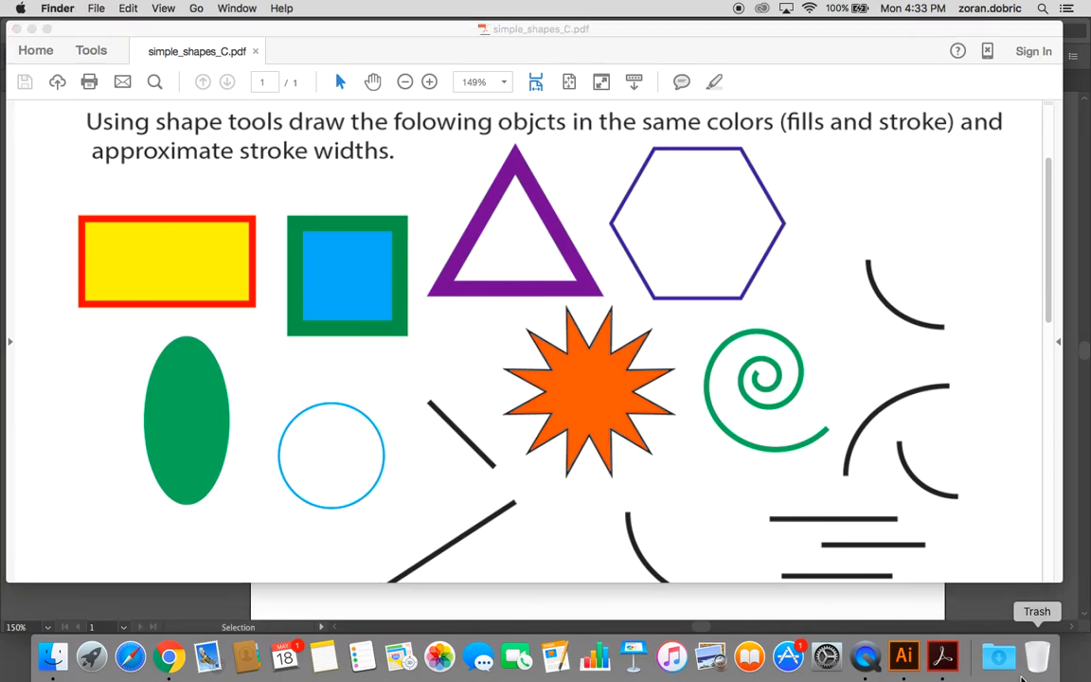
{"action": "left_click", "coordinate": [379, 253]}
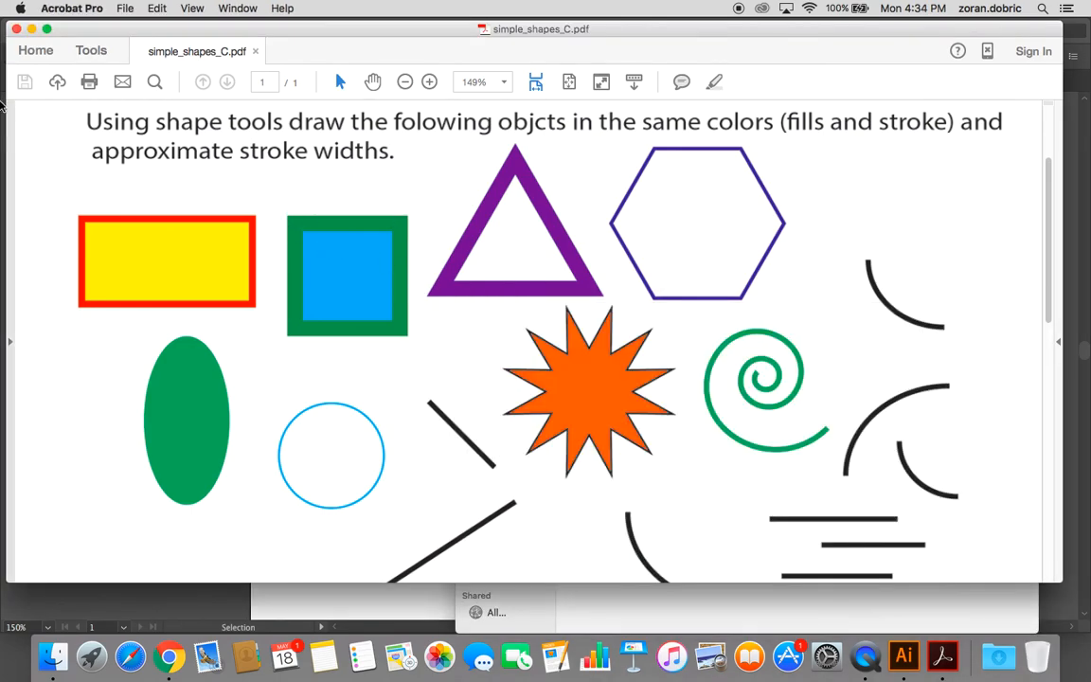
- Minimize the exercise sheet's window, close the Trash window, and return to the Illustrator drawing
{"action": "left_click", "coordinate": [30, 30]}
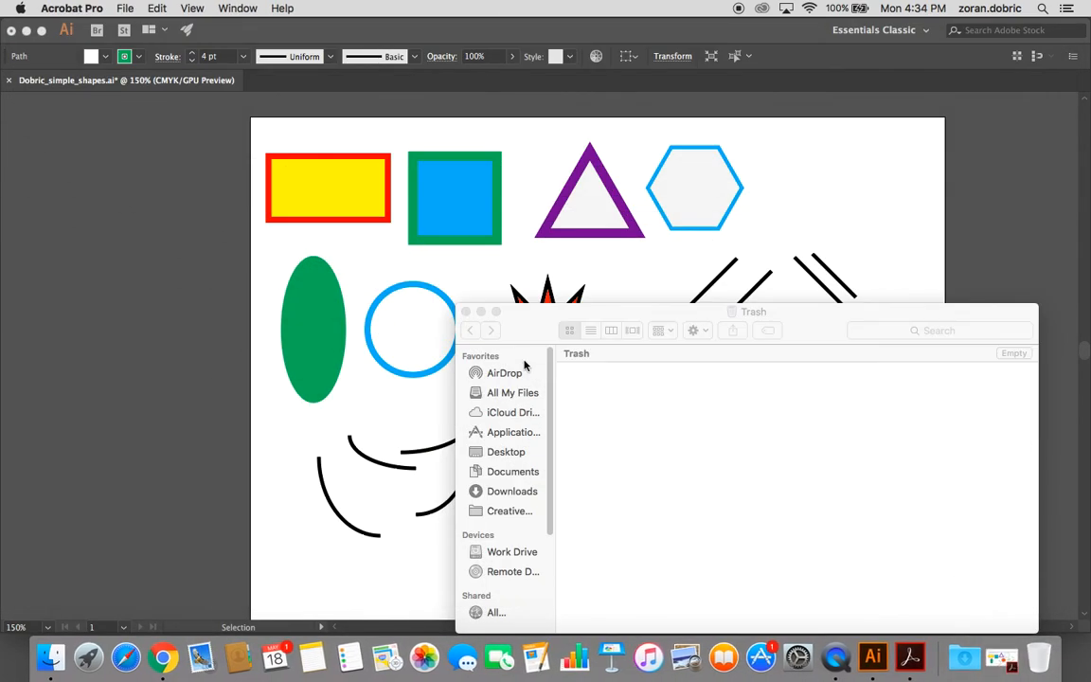
{"action": "left_click", "coordinate": [464, 311]}
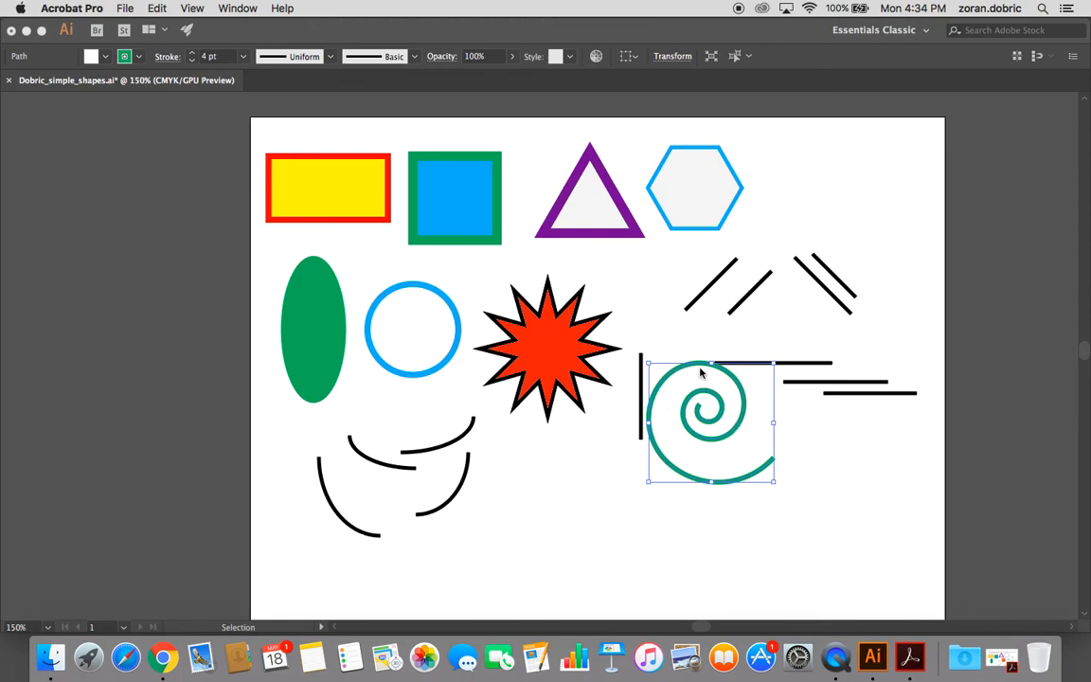
{"action": "left_click", "coordinate": [702, 367]}
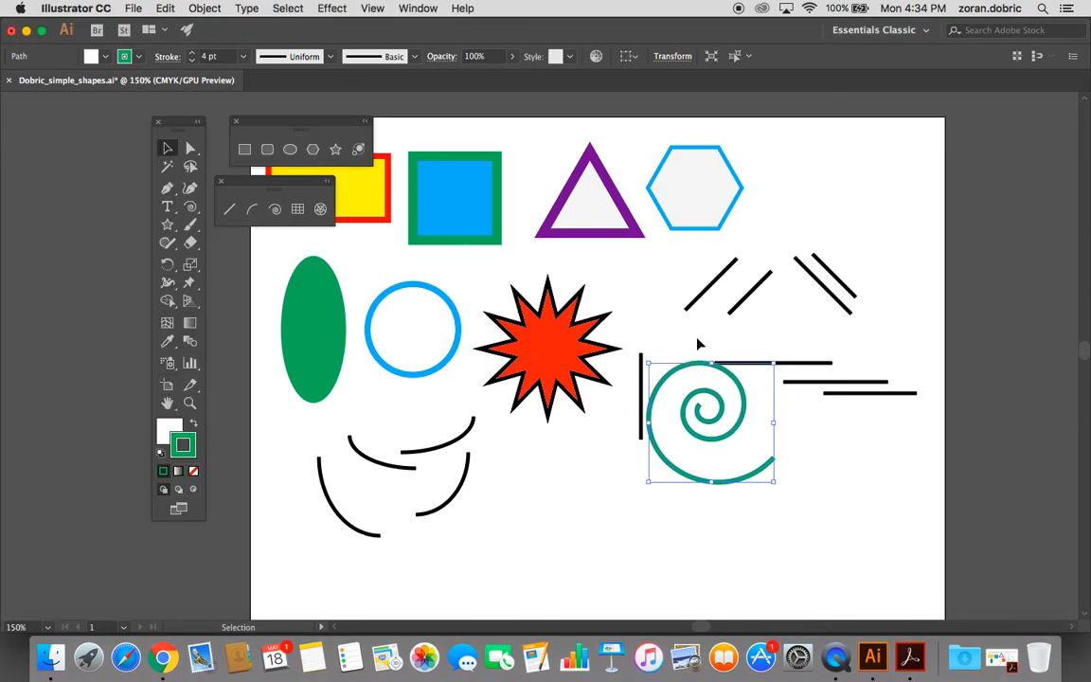
- Move the two rising diagonal lines beneath the horizontal lines, and place the spiral beside the star with the vertical line below it
{"action": "left_click_drag", "start_coordinate": [710, 292], "coordinate": [857, 444]}
{"action": "left_click_drag", "start_coordinate": [749, 299], "coordinate": [810, 447]}
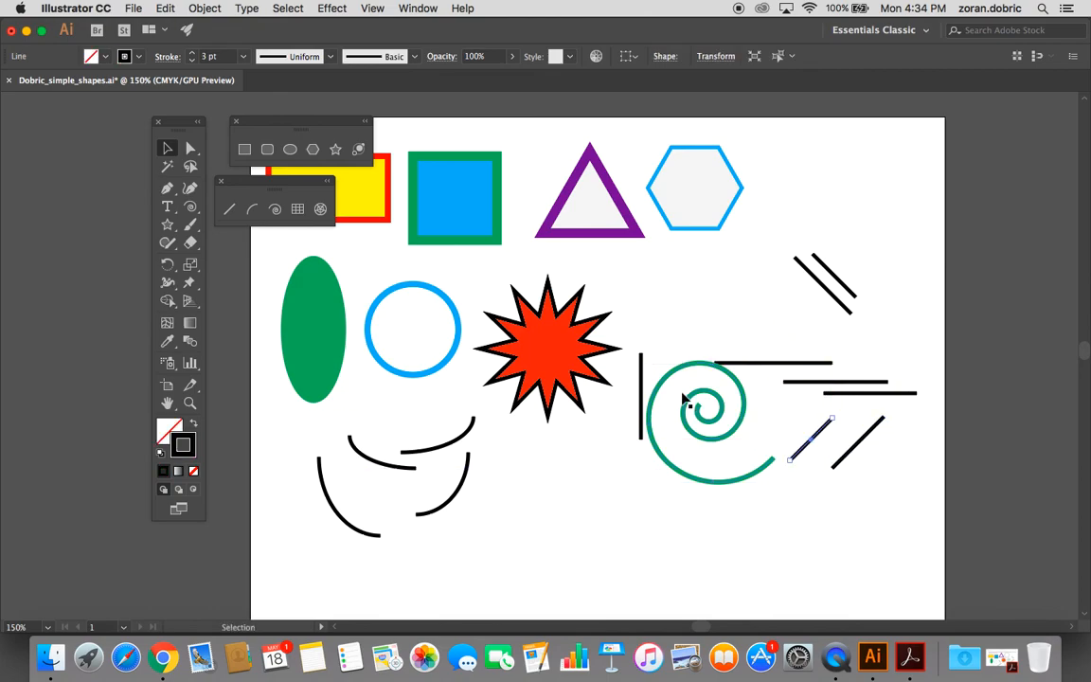
{"action": "left_click_drag", "start_coordinate": [696, 396], "coordinate": [704, 312]}
{"action": "left_click_drag", "start_coordinate": [641, 428], "coordinate": [743, 486]}
- Spread the four arcs in a row beneath the circle, star and spiral, and shift the uppermost horizontal line clear of the spiral
{"action": "left_click_drag", "start_coordinate": [445, 450], "coordinate": [645, 457]}
{"action": "left_click_drag", "start_coordinate": [468, 468], "coordinate": [565, 433]}
{"action": "left_click_drag", "start_coordinate": [396, 471], "coordinate": [478, 436]}
{"action": "left_click_drag", "start_coordinate": [334, 509], "coordinate": [397, 451]}
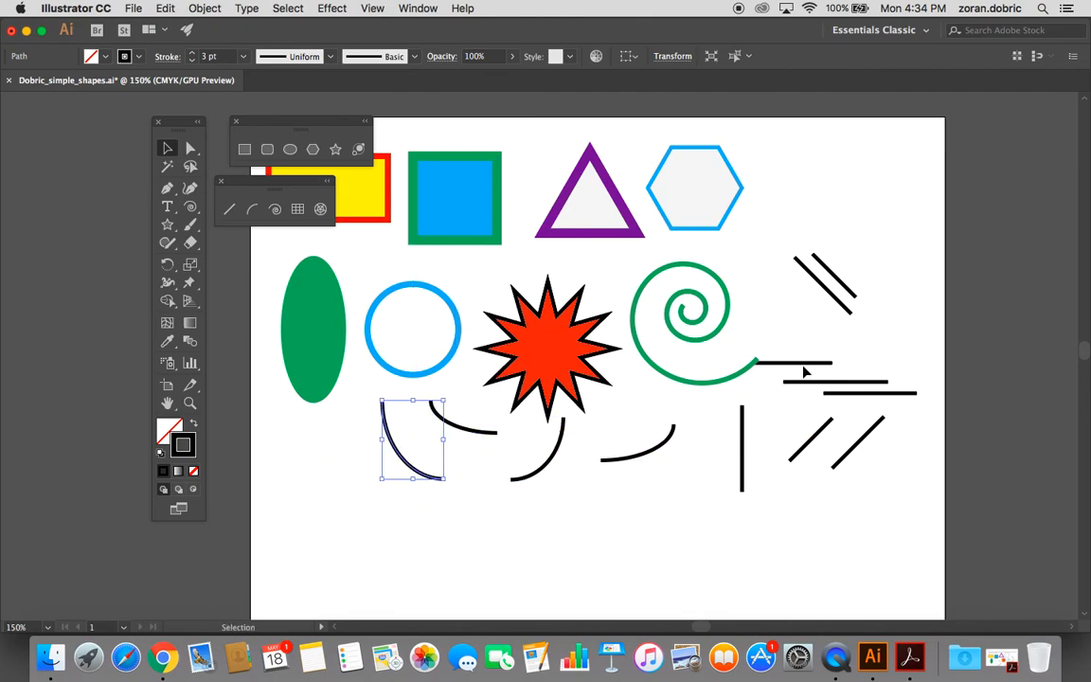
{"action": "left_click_drag", "start_coordinate": [803, 364], "coordinate": [837, 357]}
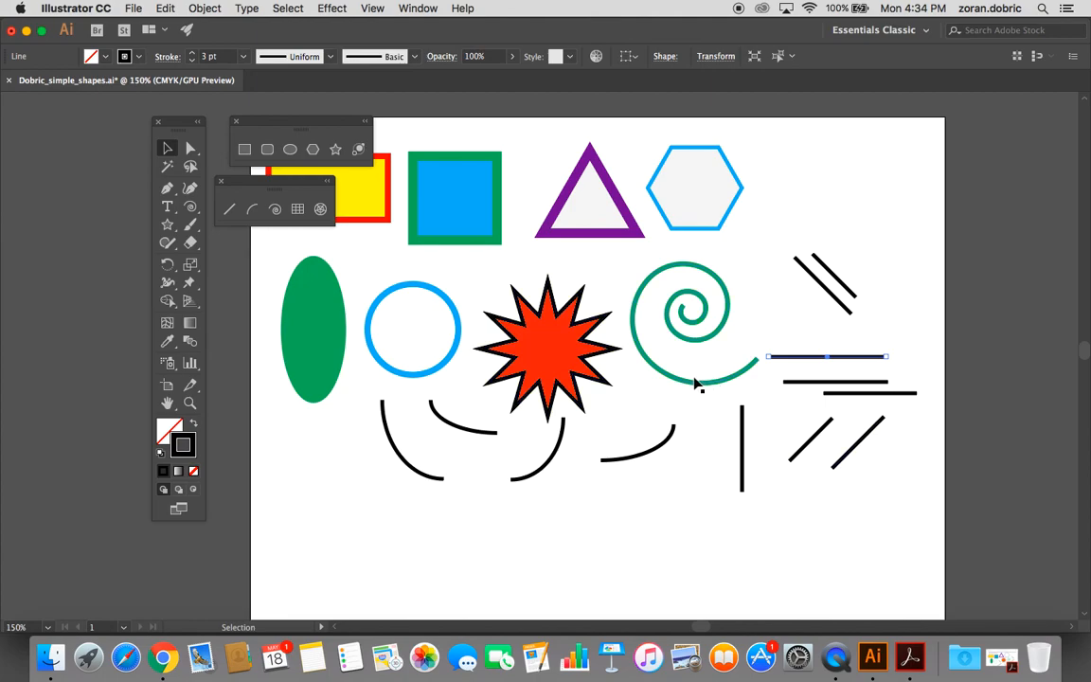
- Look over the rearranged shapes on the artboard and save the Illustrator document
{"action": "scroll", "coordinate": [696, 383], "scroll_direction": "down", "scroll_amount": 1}
{"action": "scroll", "coordinate": [694, 380], "scroll_direction": "up", "scroll_amount": 2}
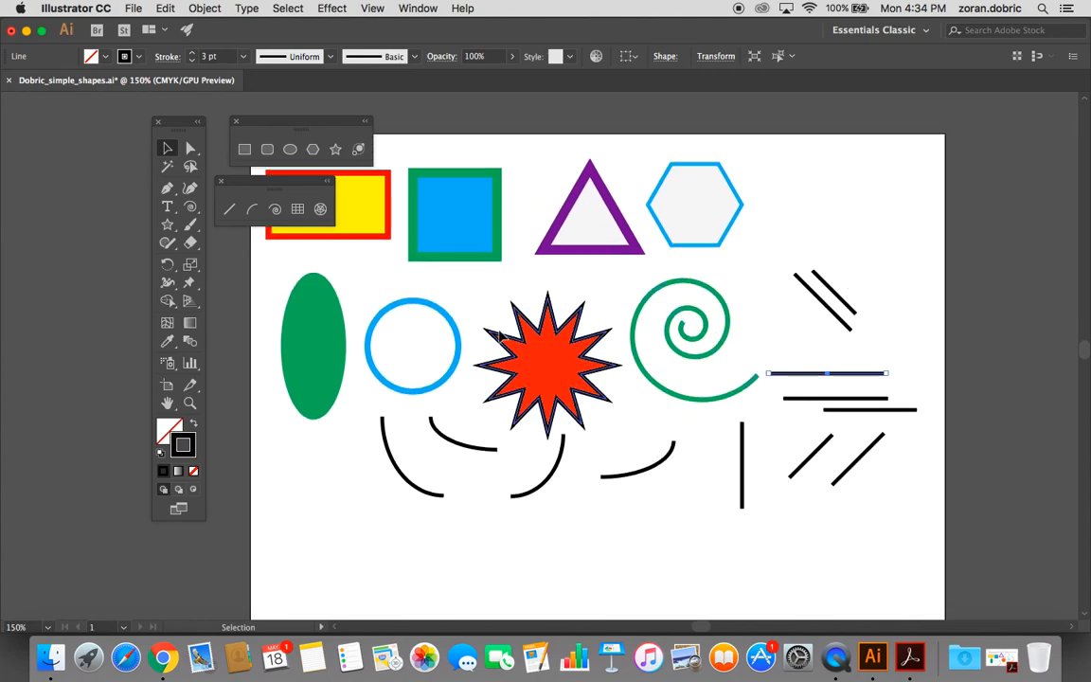
{"action": "scroll", "coordinate": [543, 352], "scroll_direction": "down", "scroll_amount": 1}
{"action": "scroll", "coordinate": [542, 349], "scroll_direction": "up", "scroll_amount": 1}
{"action": "scroll", "coordinate": [546, 352], "scroll_direction": "up", "scroll_amount": 3}
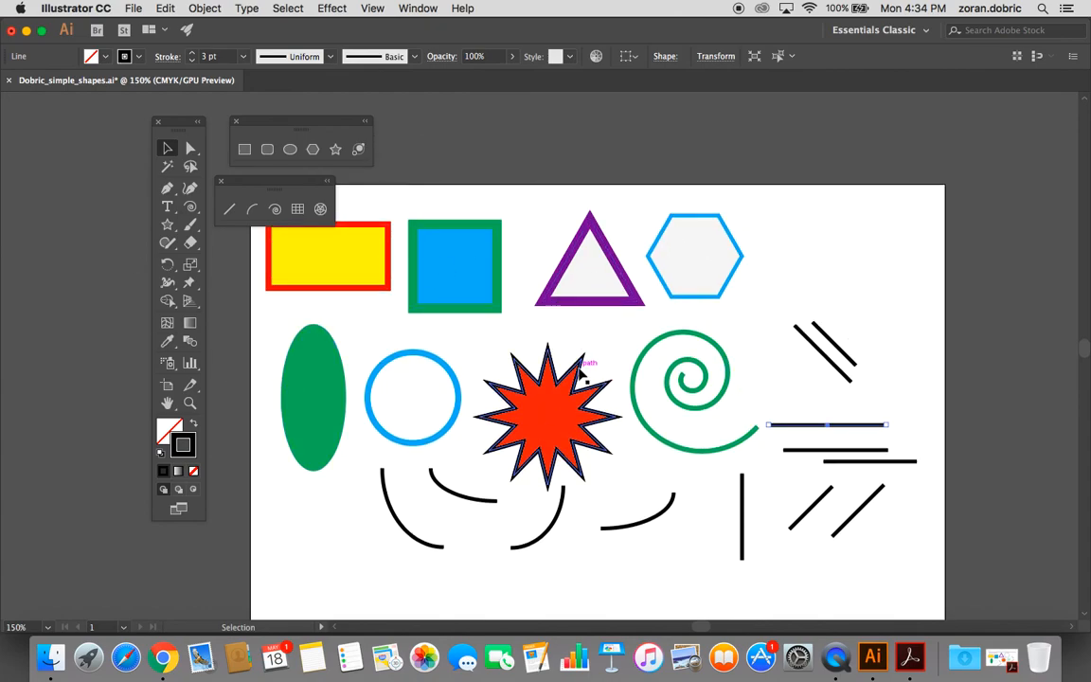
{"action": "left_click", "coordinate": [134, 8]}
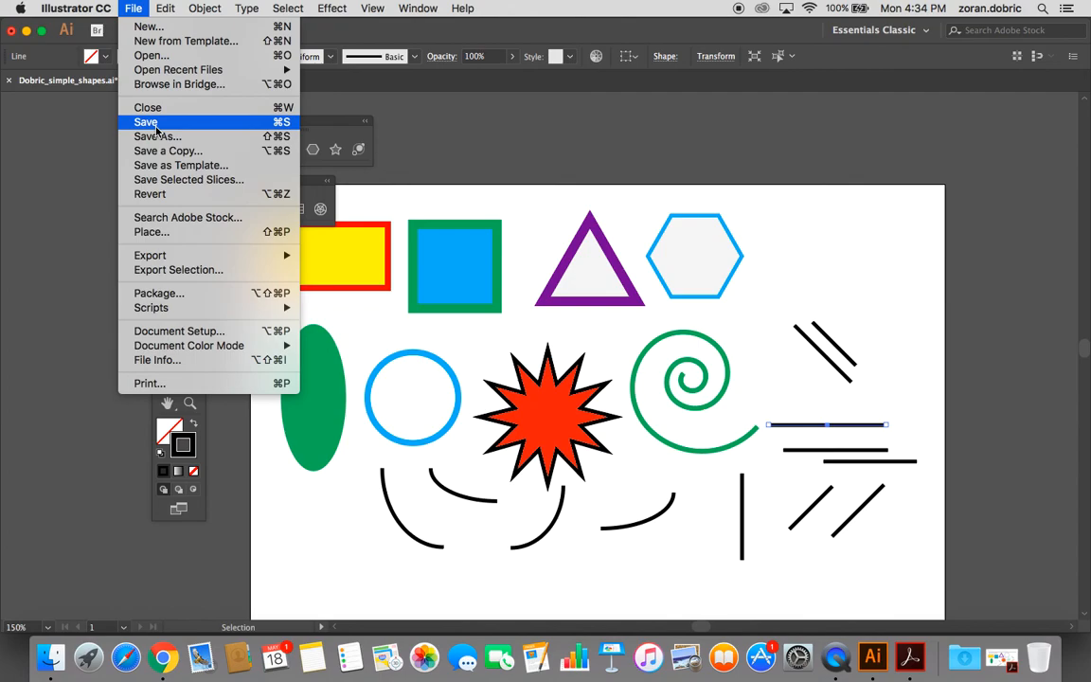
{"action": "left_click", "coordinate": [157, 126]}
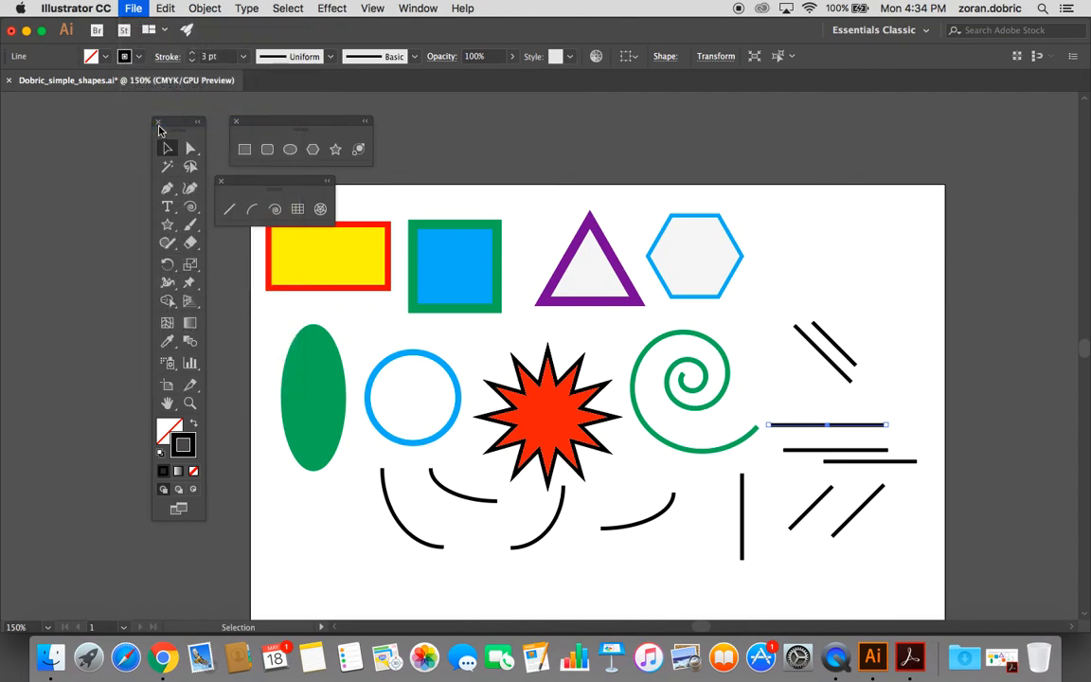